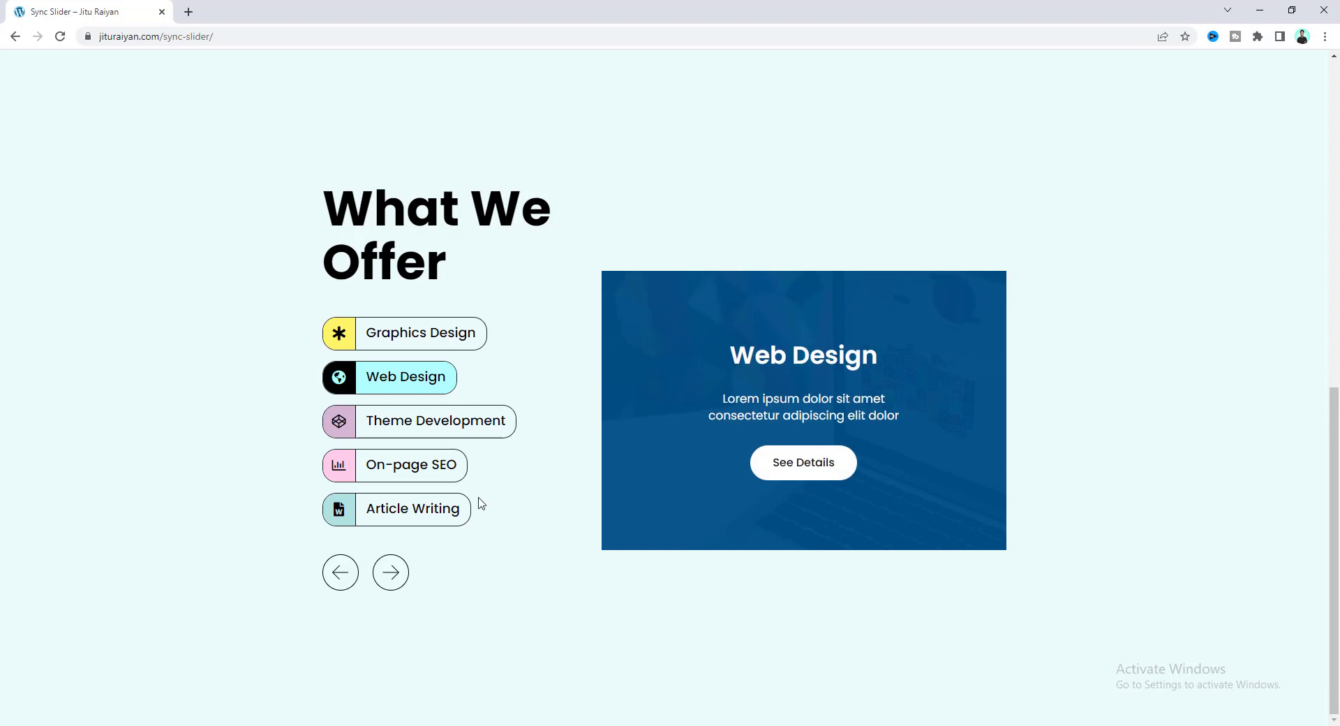
Step: Test the What We Offer slider by switching slides with the service labels, the previous and next arrows, and by swiping the slide area
left_click(453, 427)
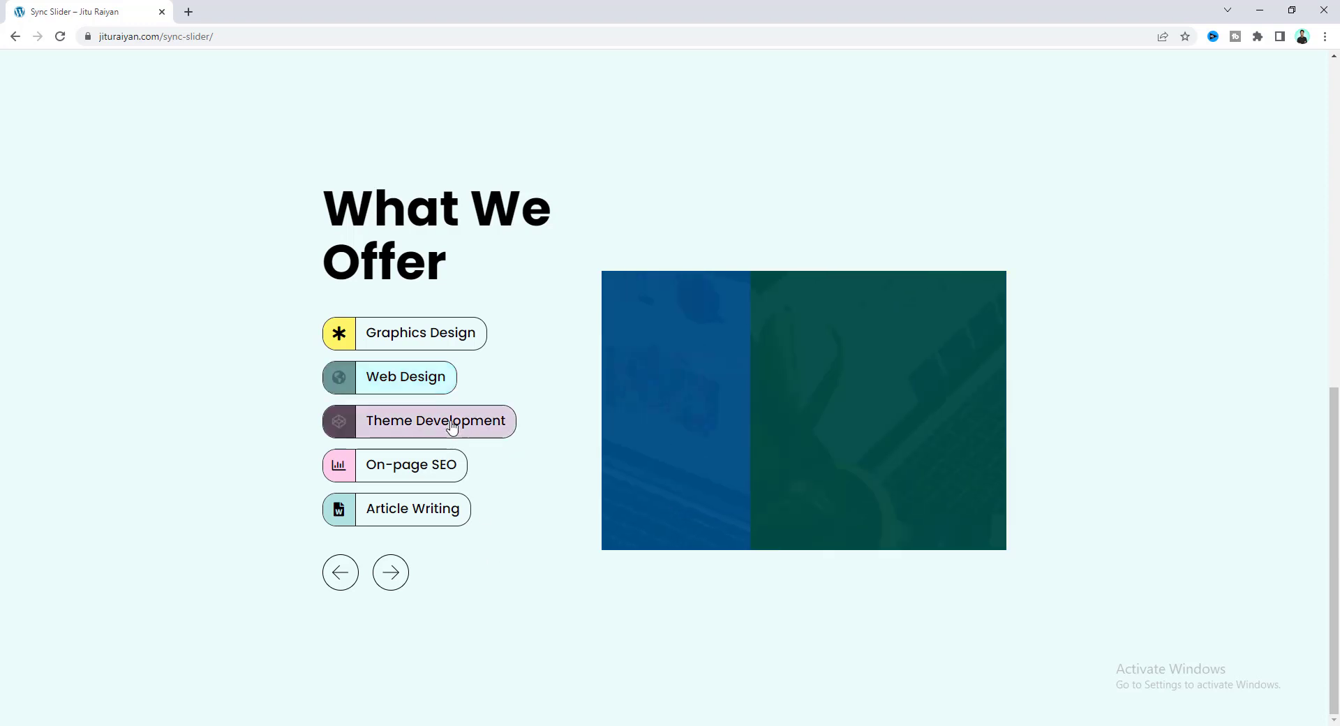
left_click(440, 465)
left_click(340, 573)
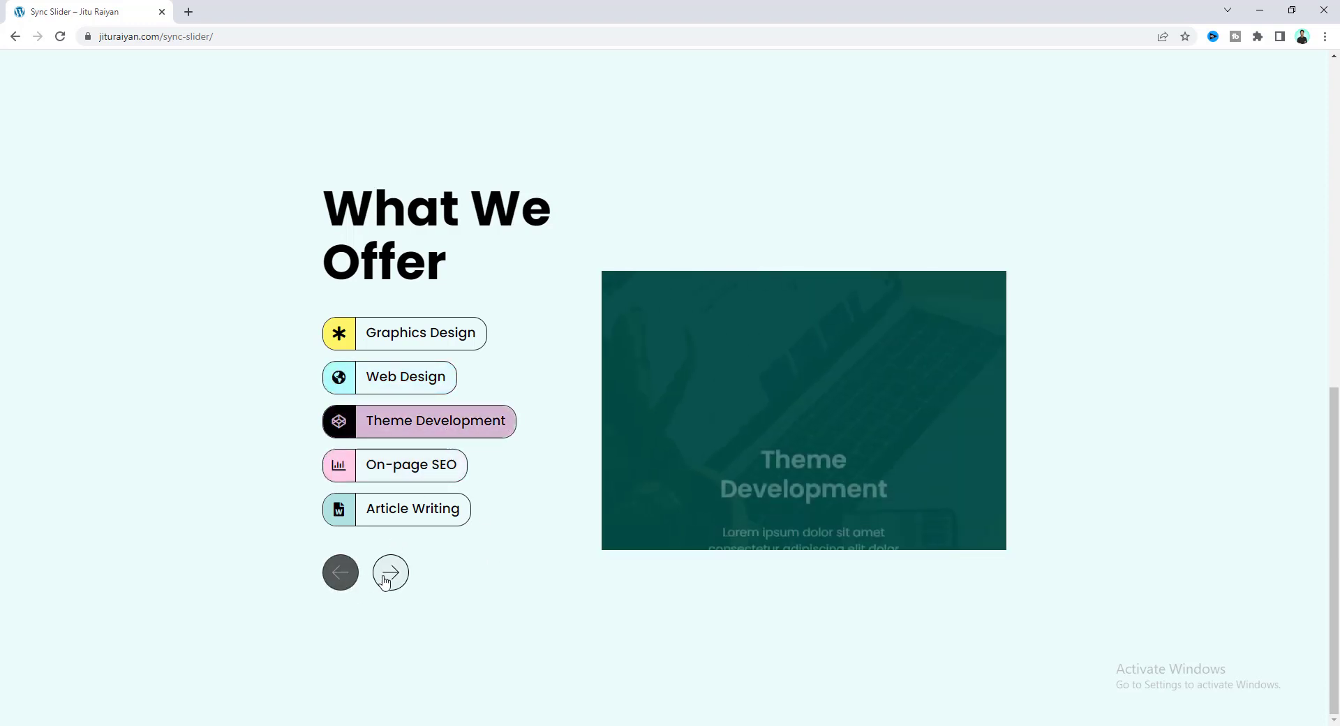
left_click(384, 579)
left_click(385, 578)
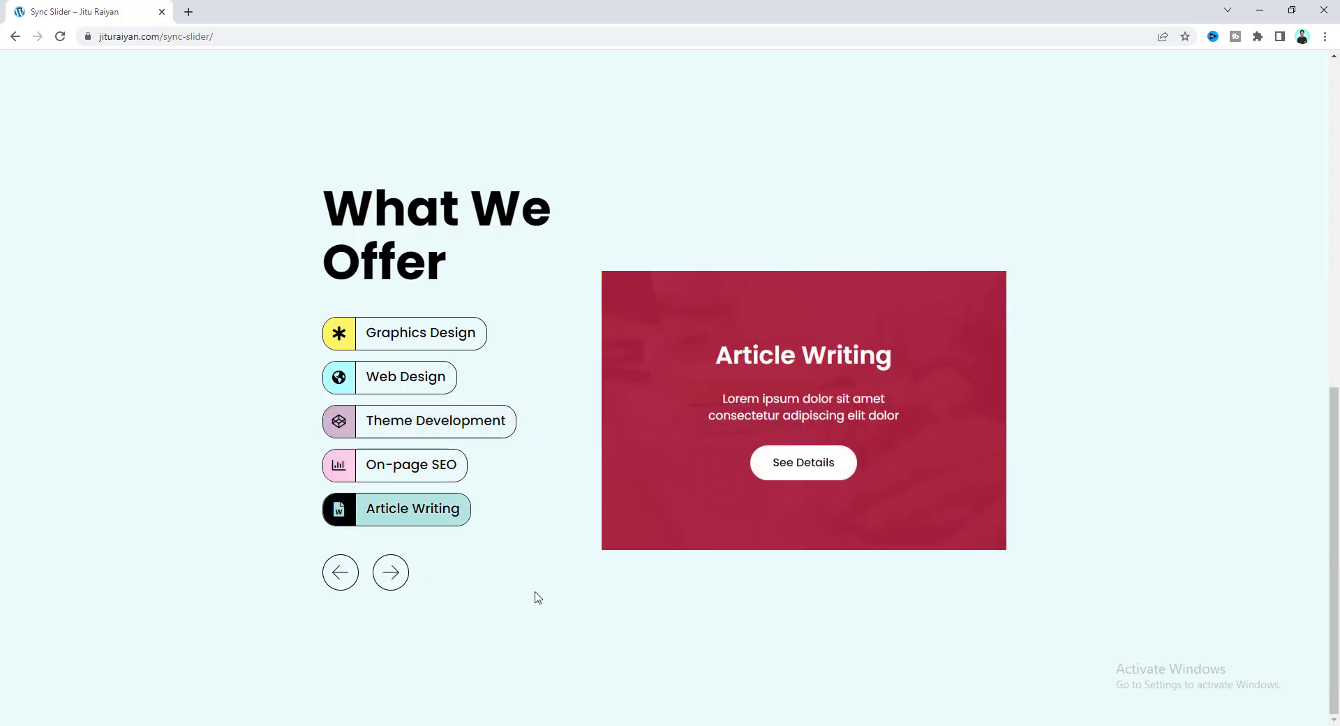
left_click_drag(651, 405, 876, 405)
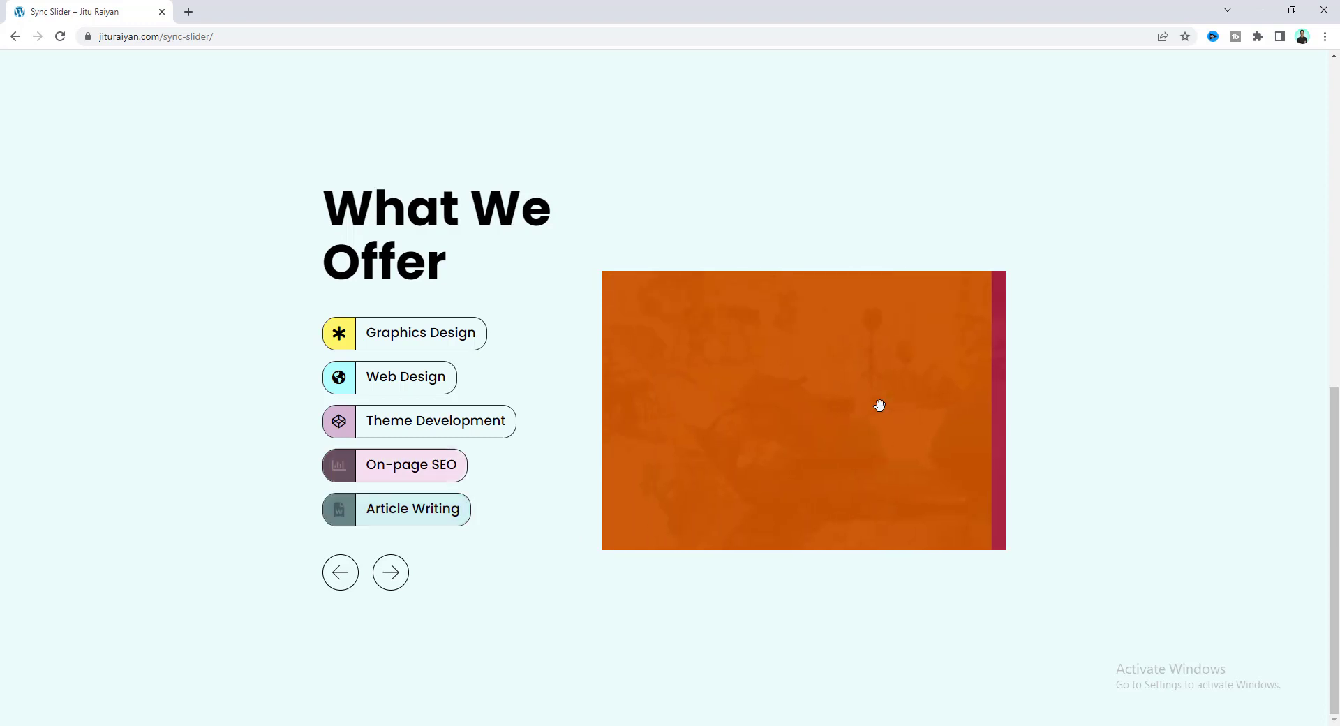
left_click_drag(725, 412, 948, 415)
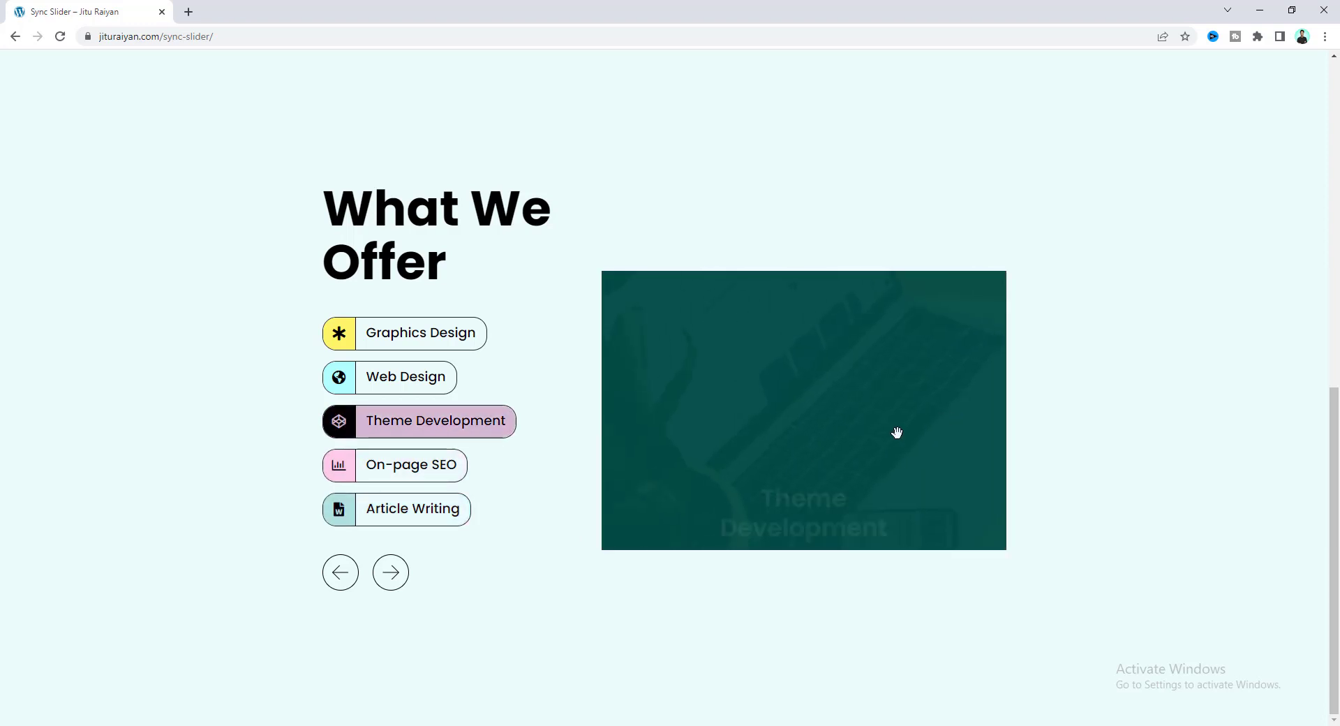
left_click_drag(823, 428, 889, 427)
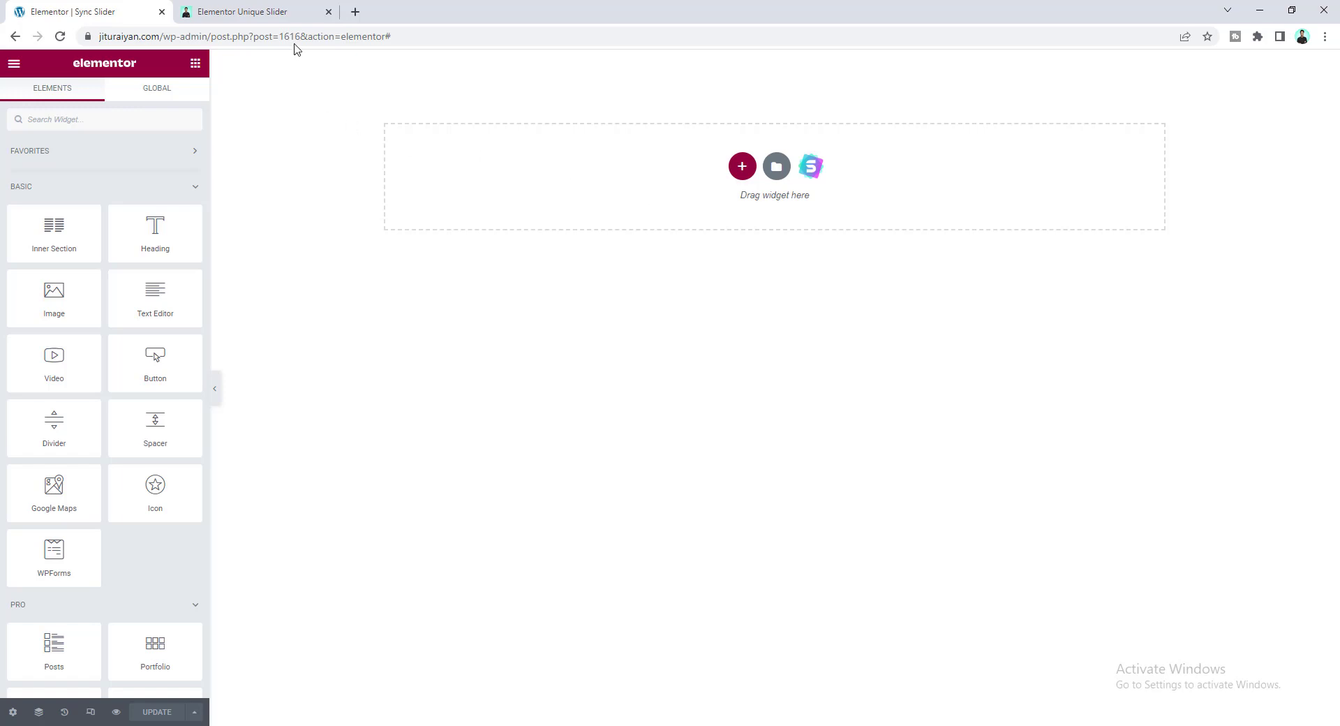
Step: Review the Elementor Unique Slider product page through its installation notes and check the template's JSON file in File Explorer
left_click(268, 9)
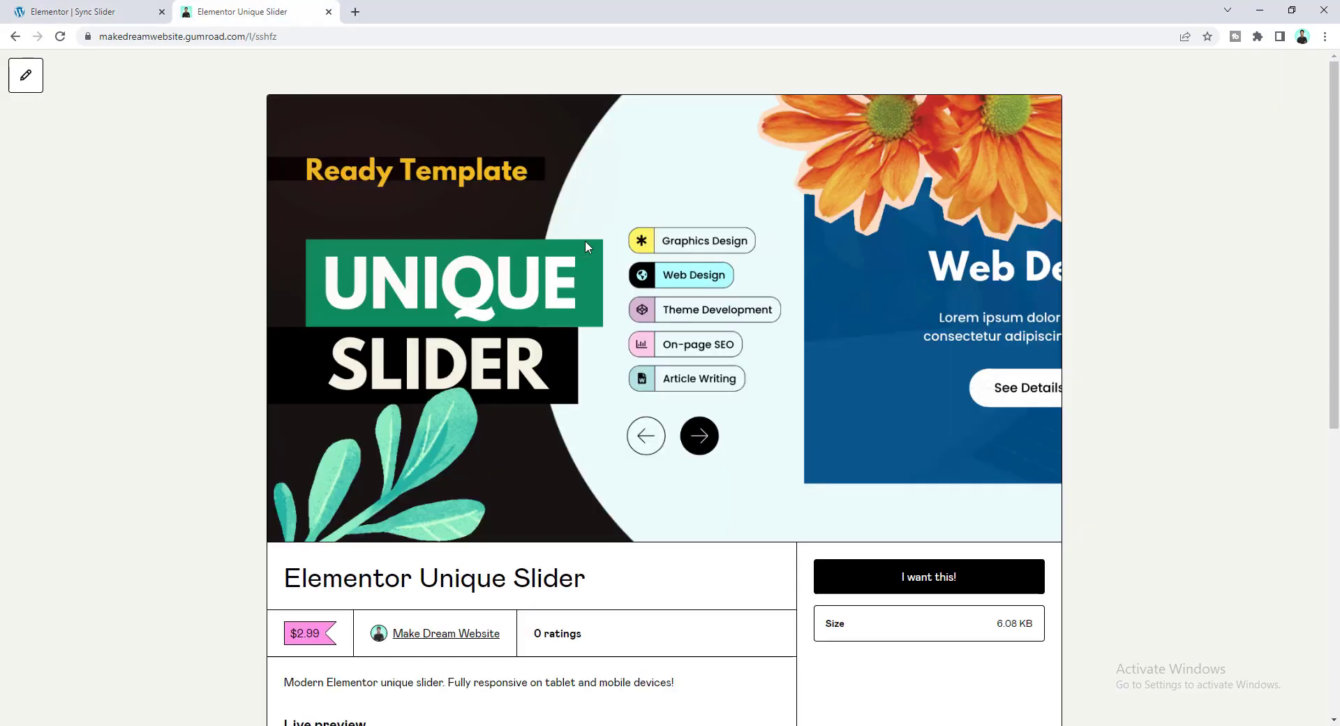
scroll(620, 416, "down", 3)
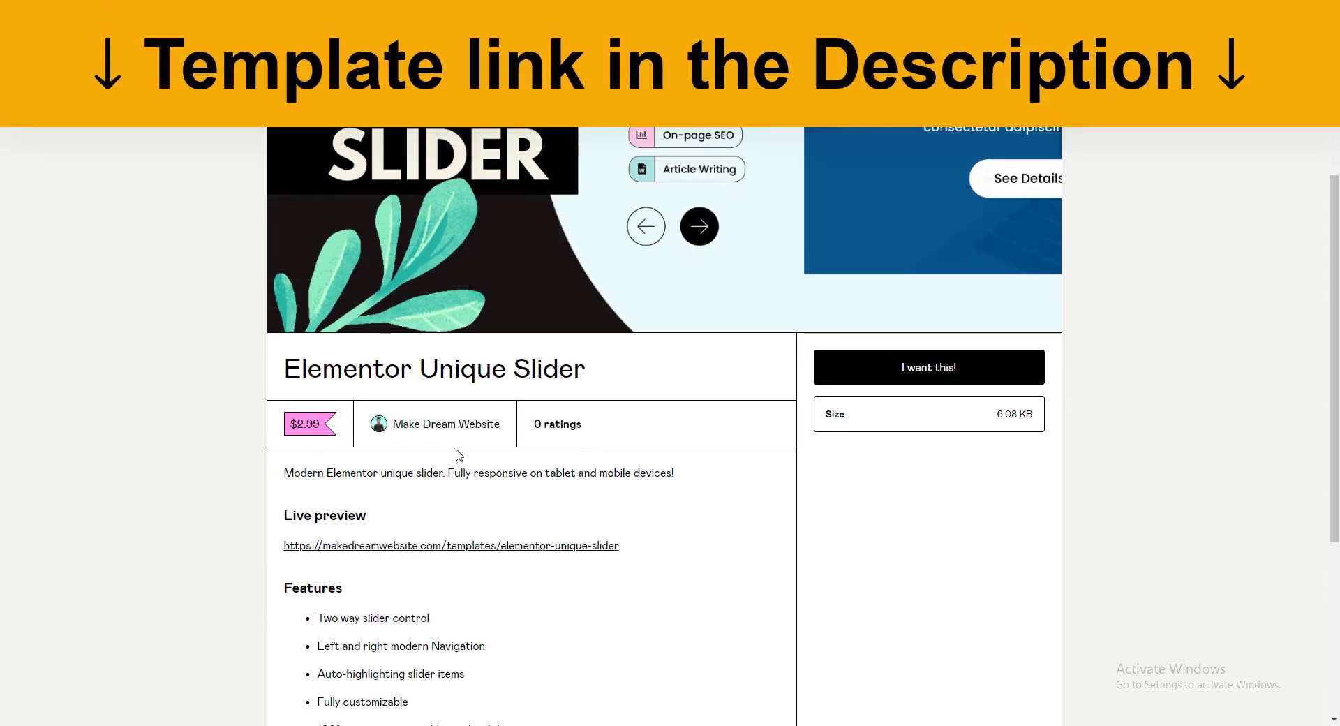
scroll(461, 447, "down", 4)
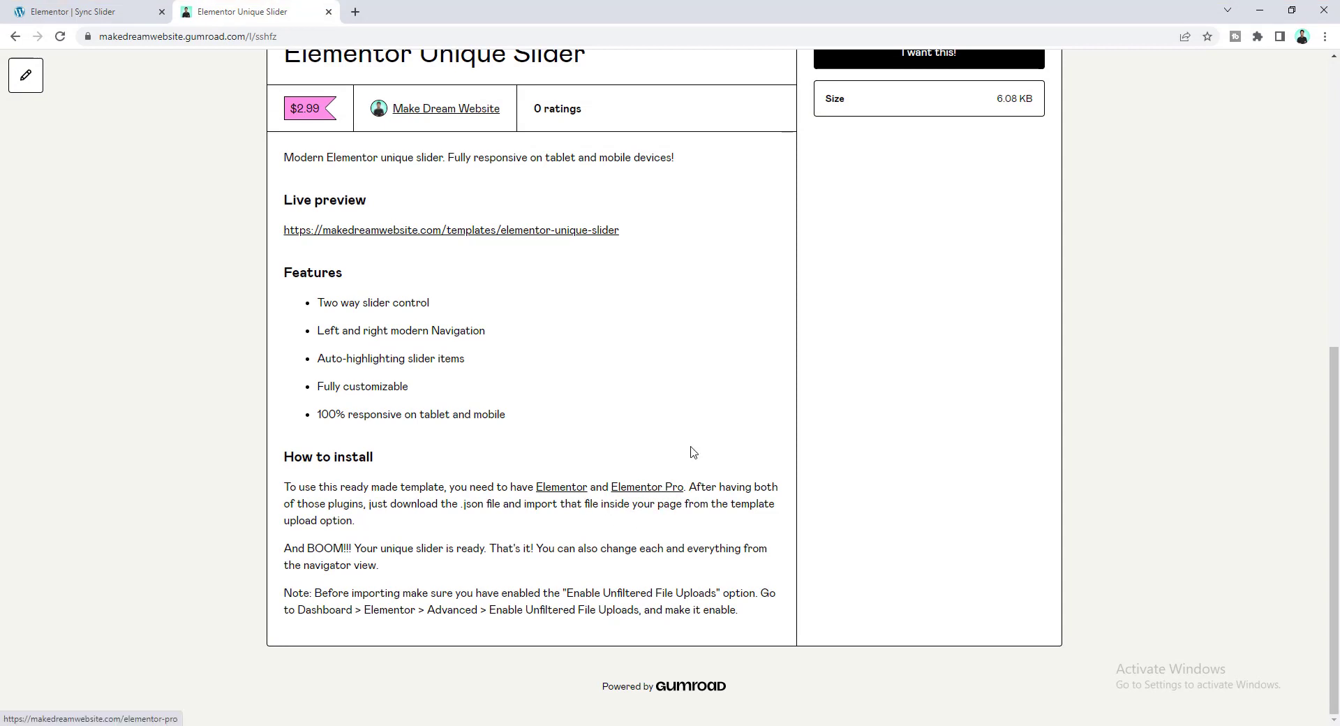
scroll(693, 452, "up", 7)
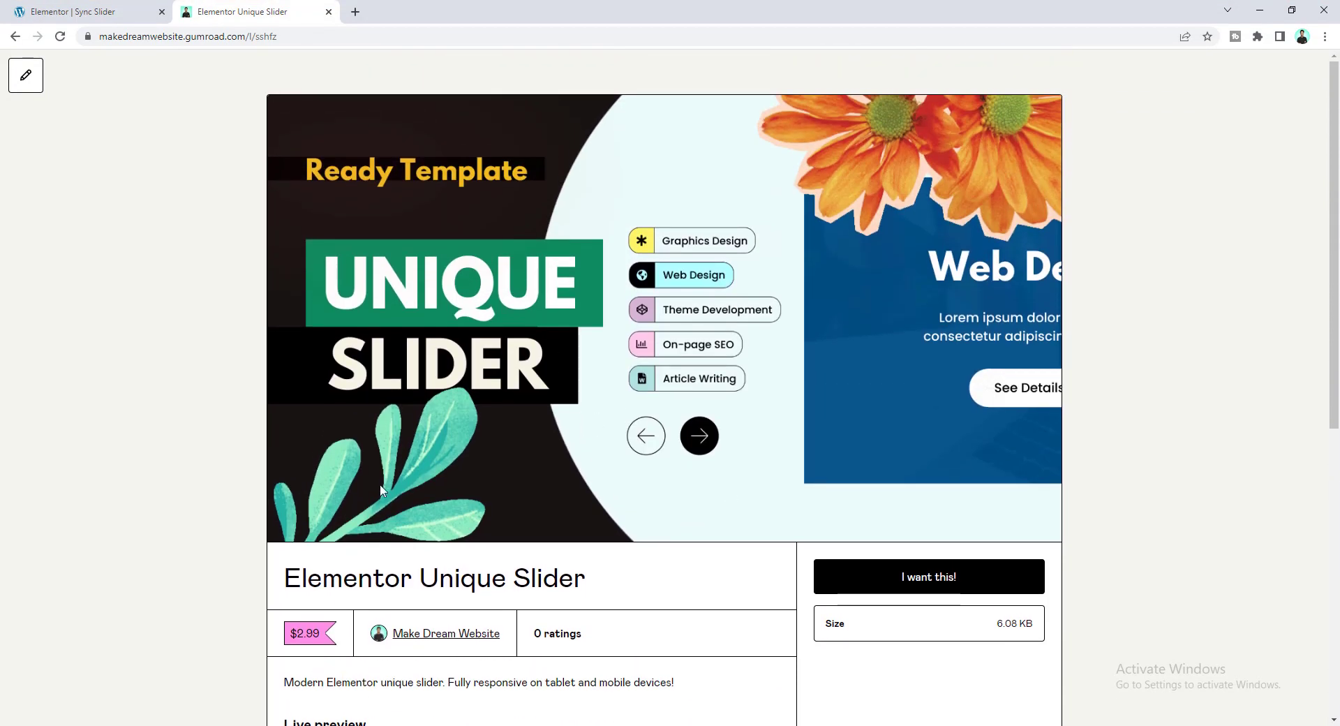
key("alt+Tab")
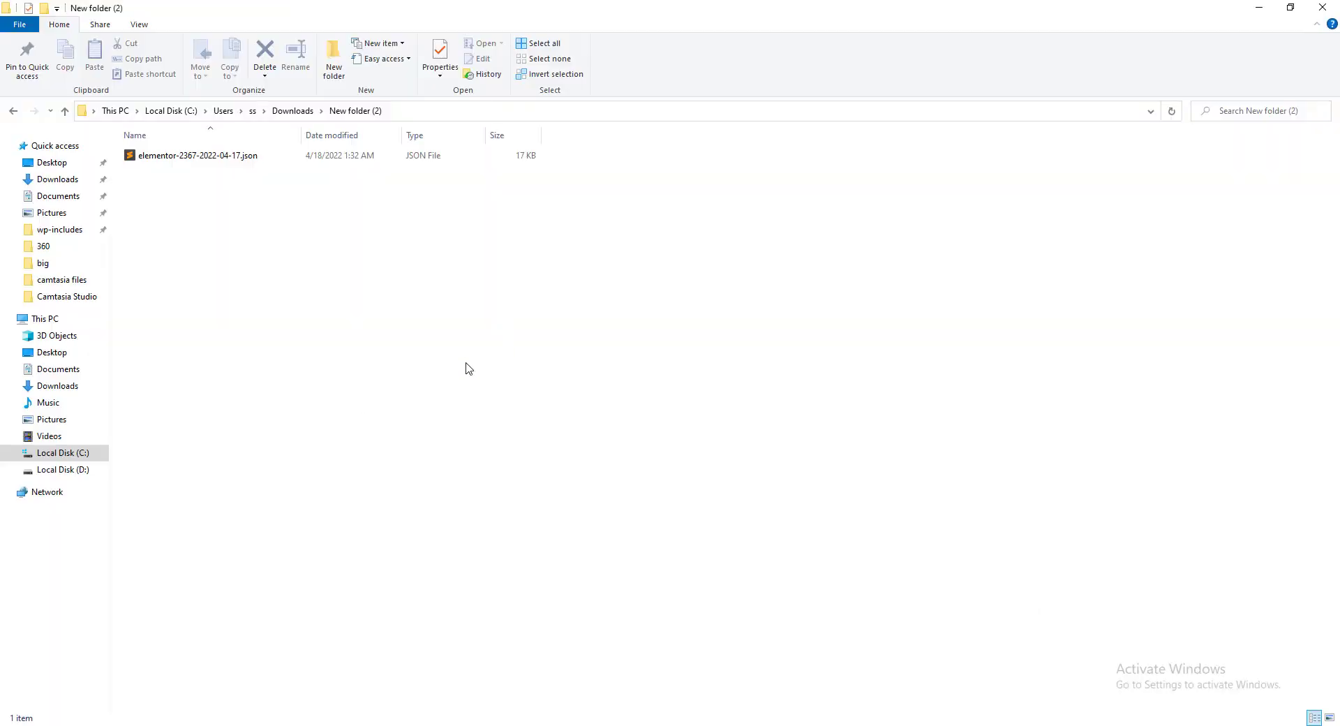
key("alt+Tab")
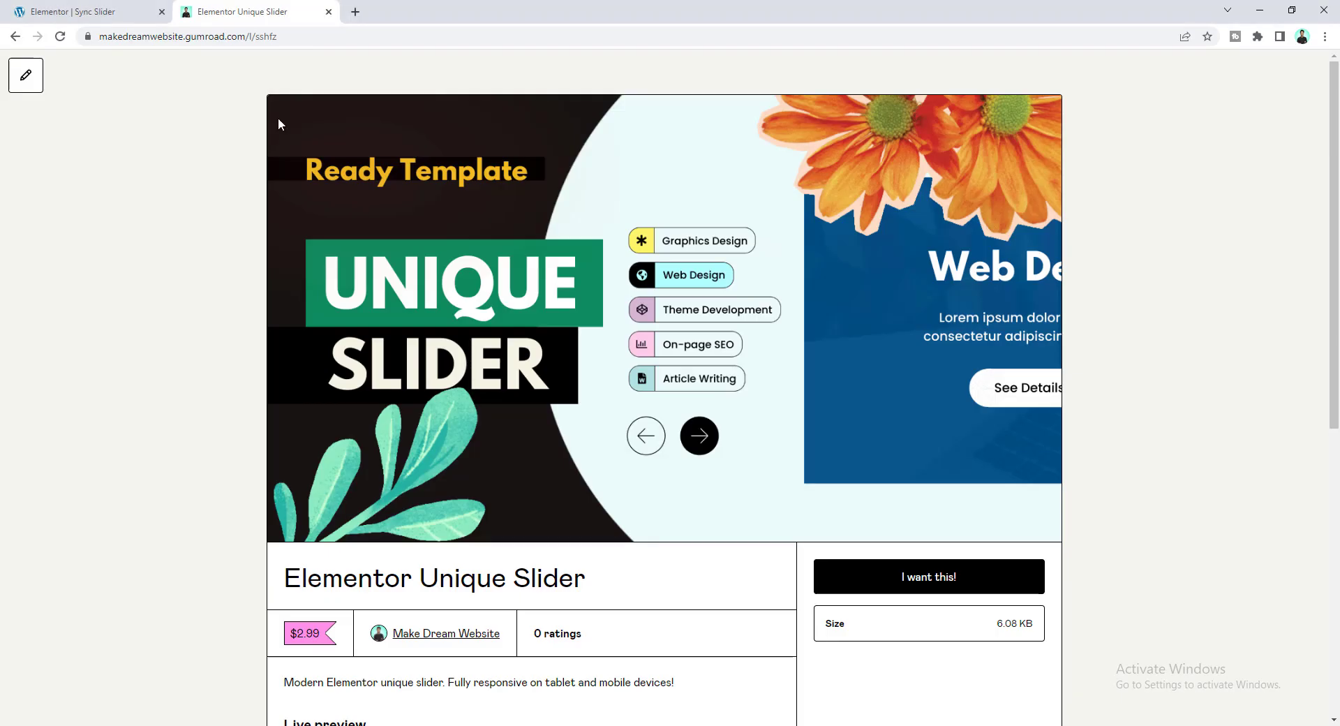
left_click(80, 7)
left_click(776, 166)
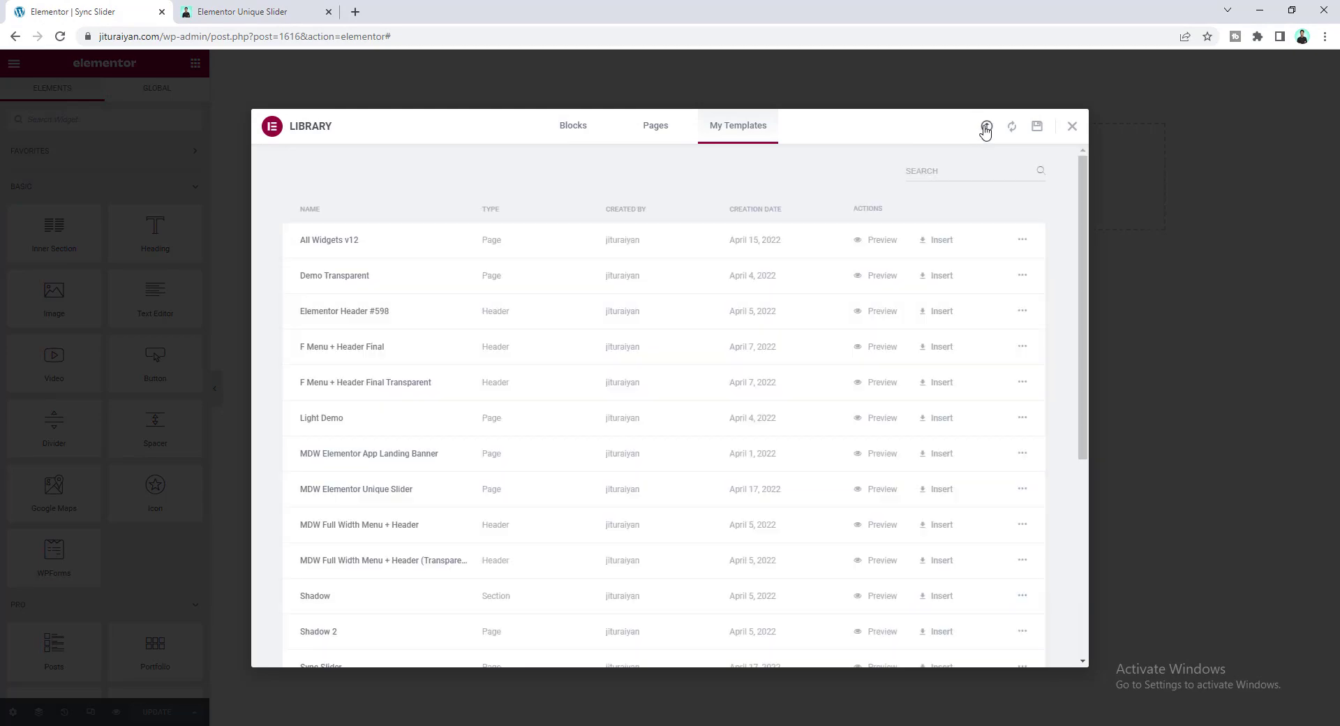
left_click(985, 127)
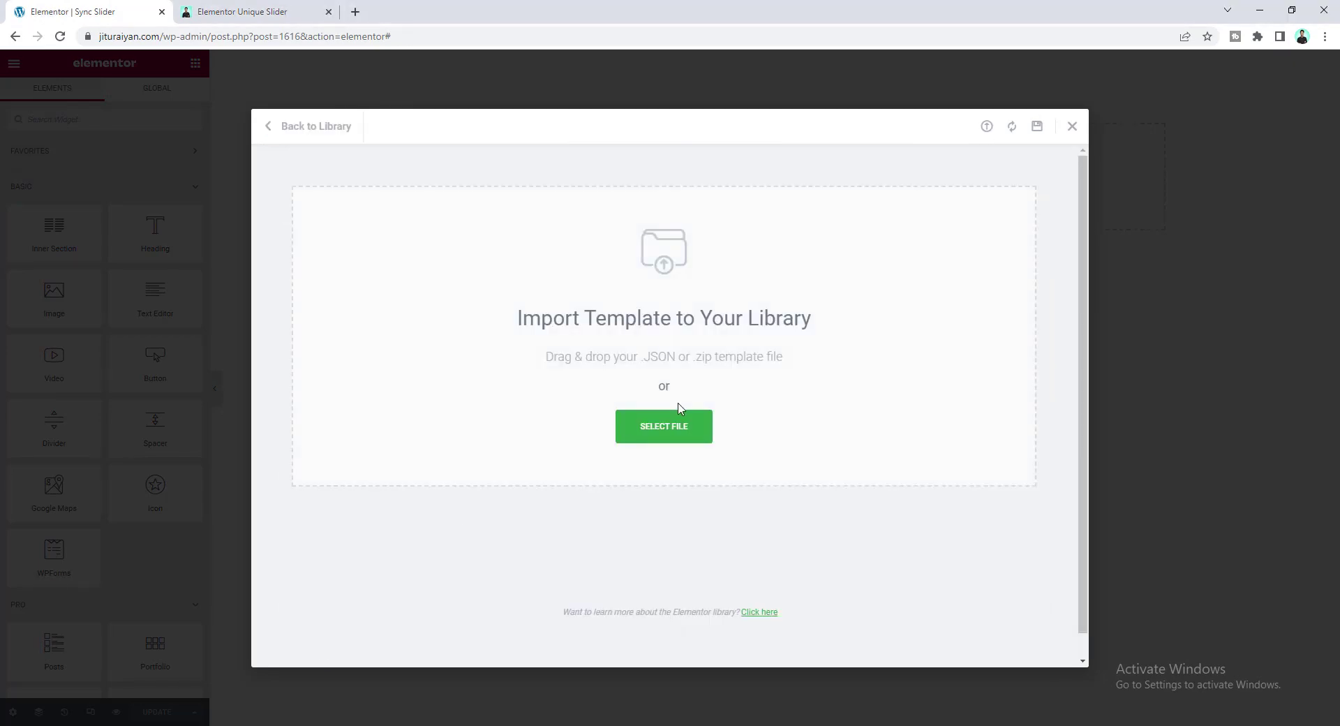
key("alt+Tab")
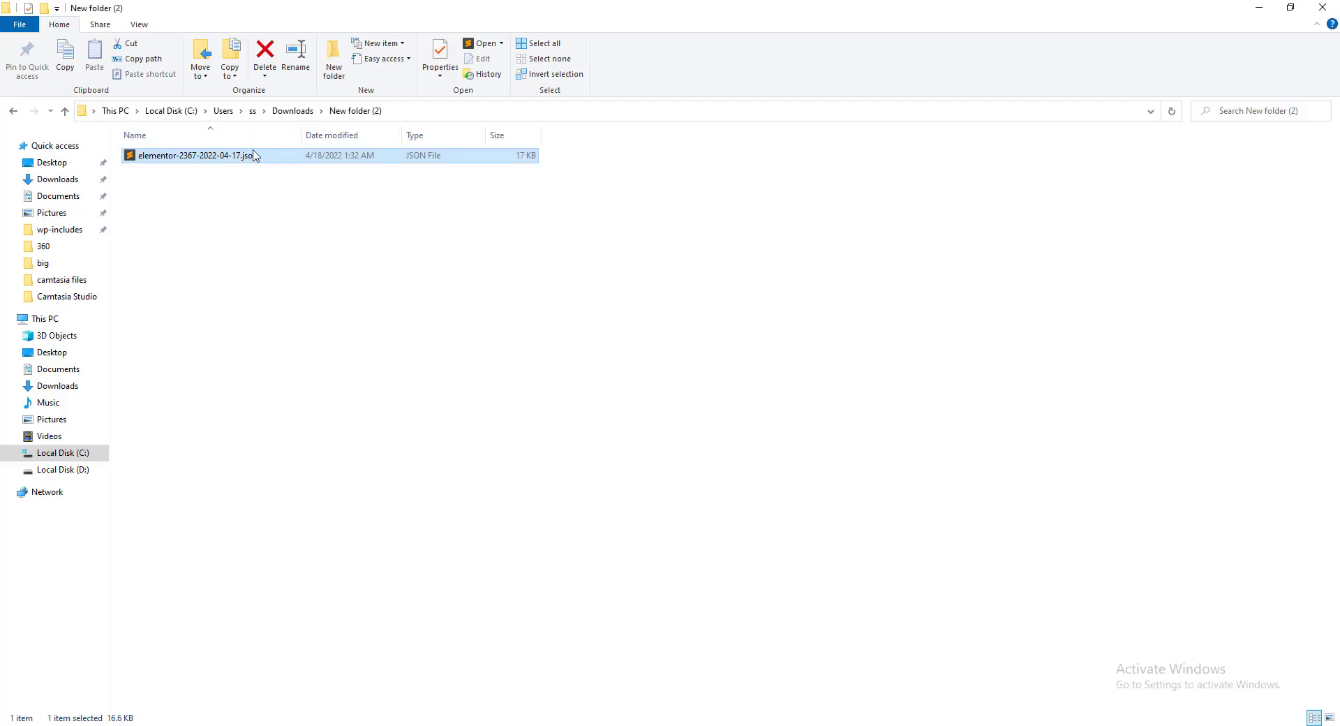
left_click_drag(230, 155, 509, 365)
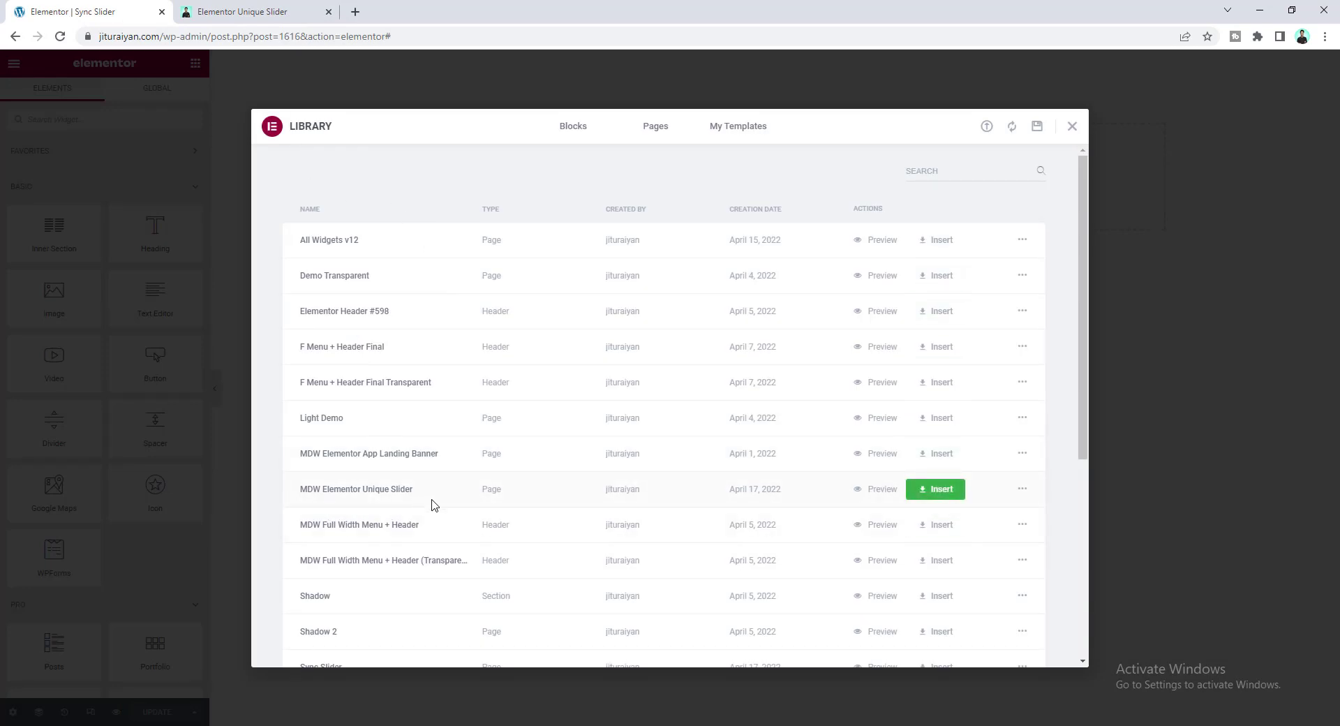
Step: Insert the MDW Elementor Unique Slider template into the page and apply its page settings too
left_click(920, 490)
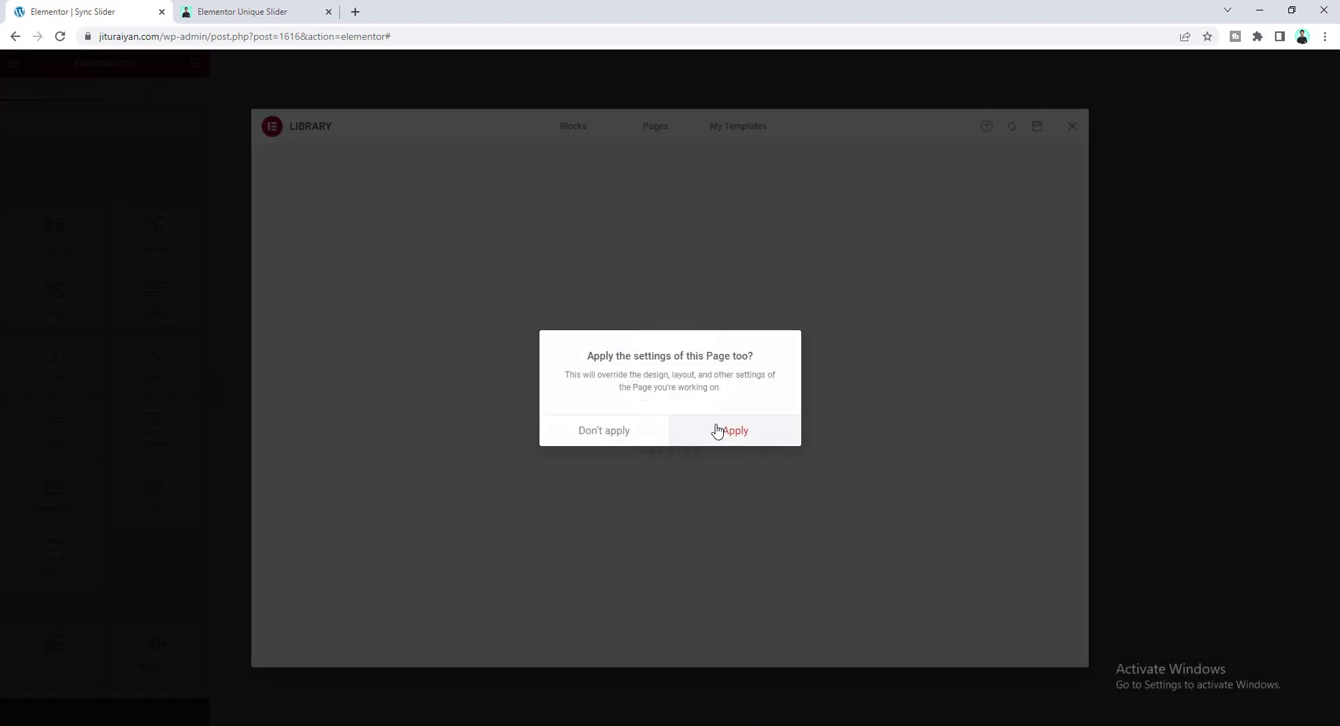
left_click(719, 431)
left_click(327, 12)
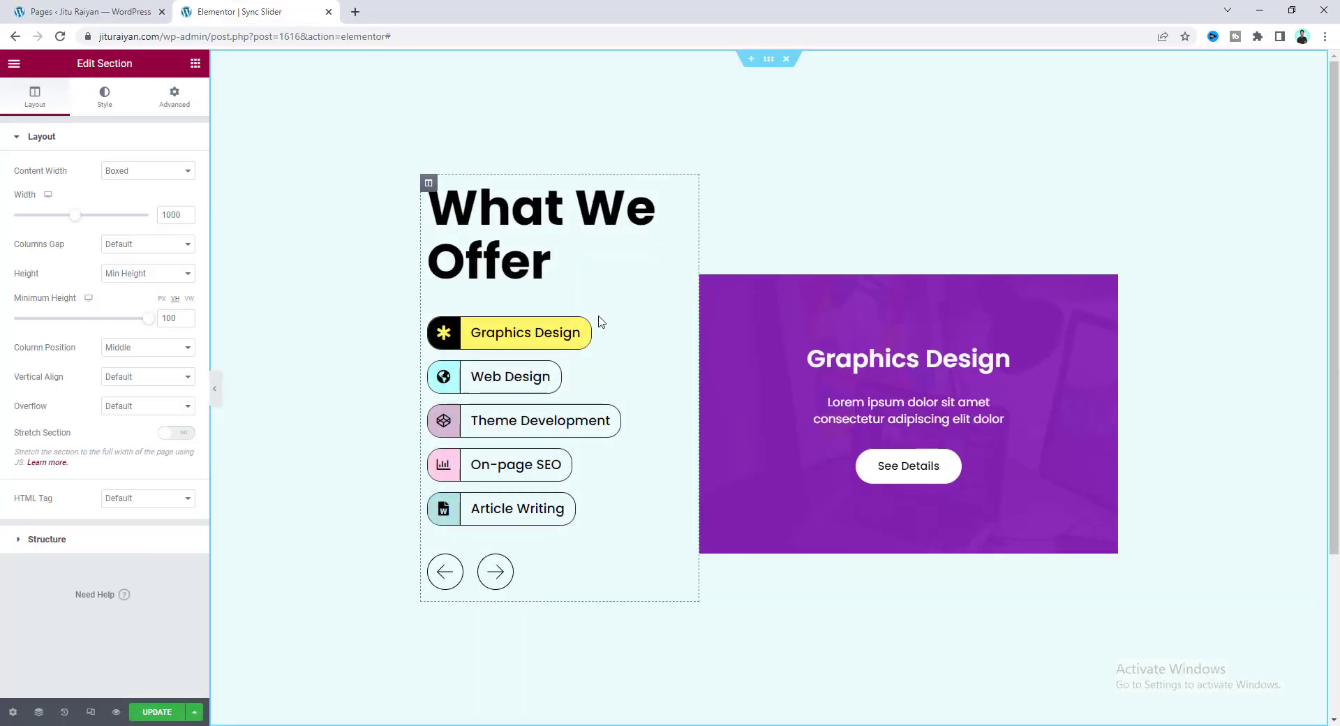
Step: Preview the slider section in the tablet and mobile responsive modes, check the slides on mobile, and return to the desktop view
left_click(89, 711)
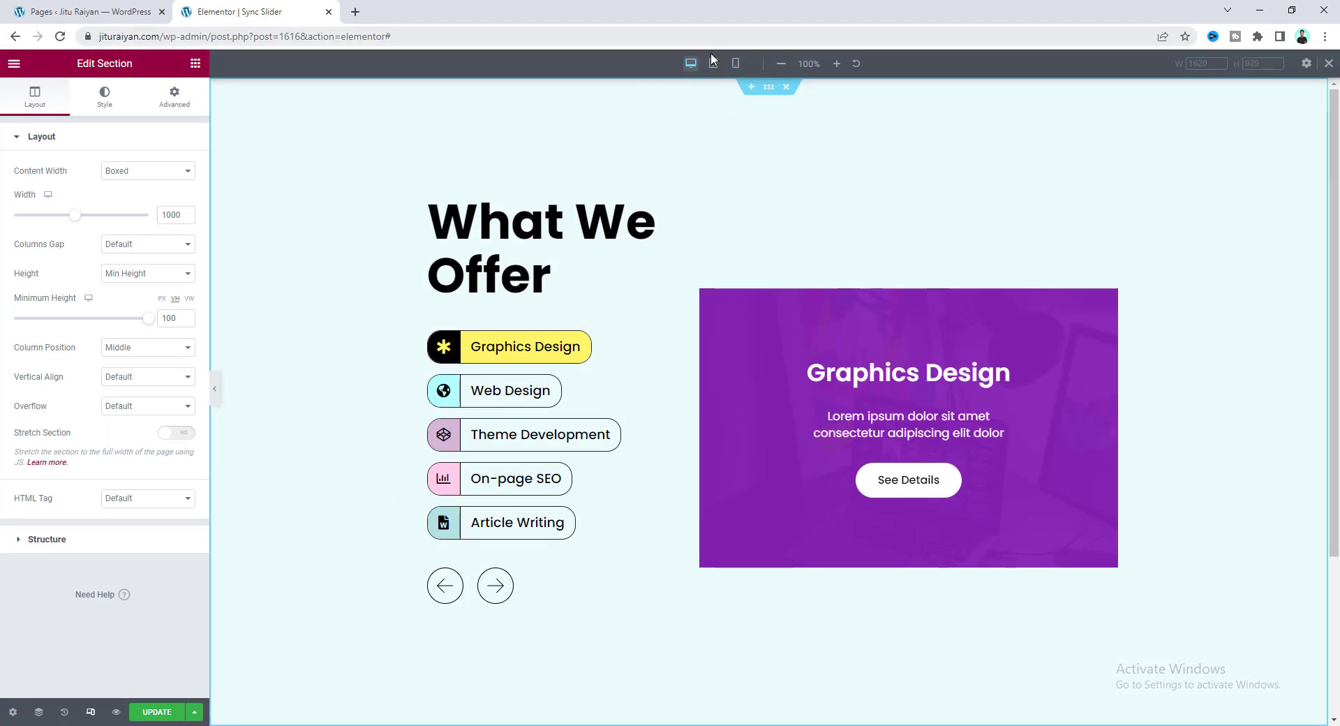
left_click(712, 62)
left_click(735, 63)
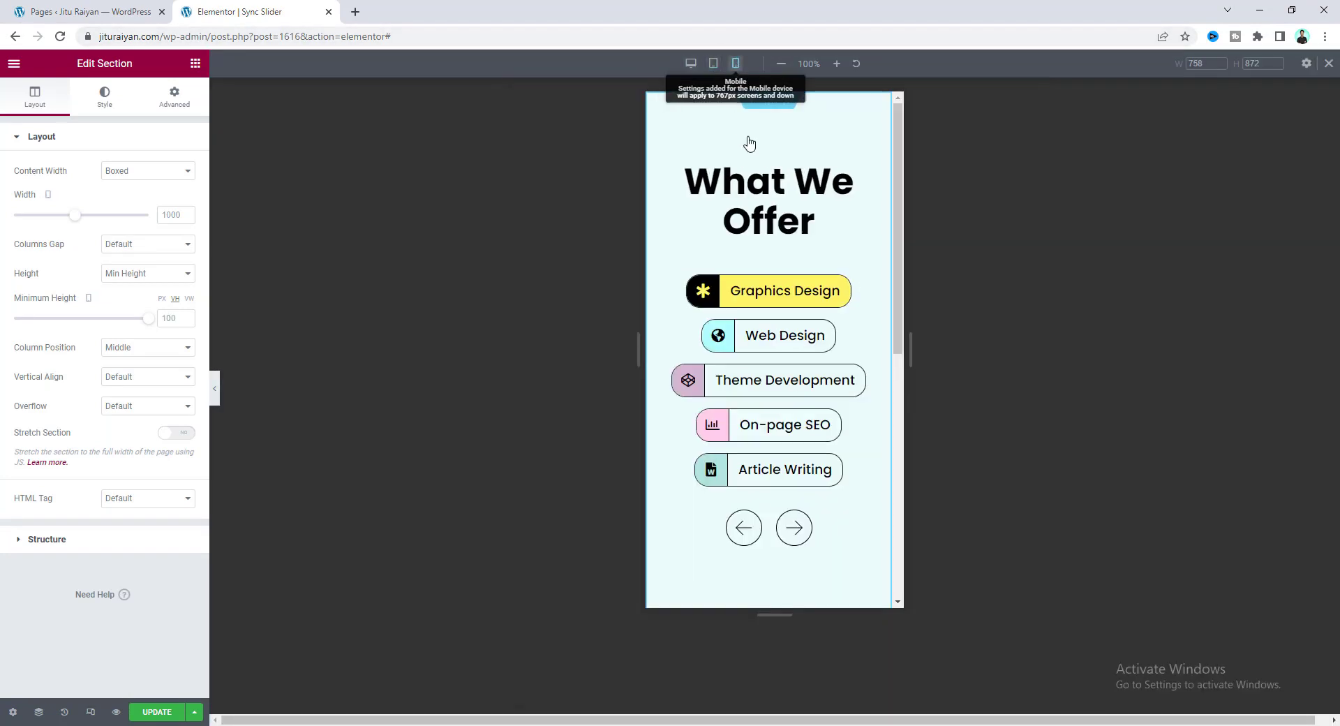
left_click(868, 275)
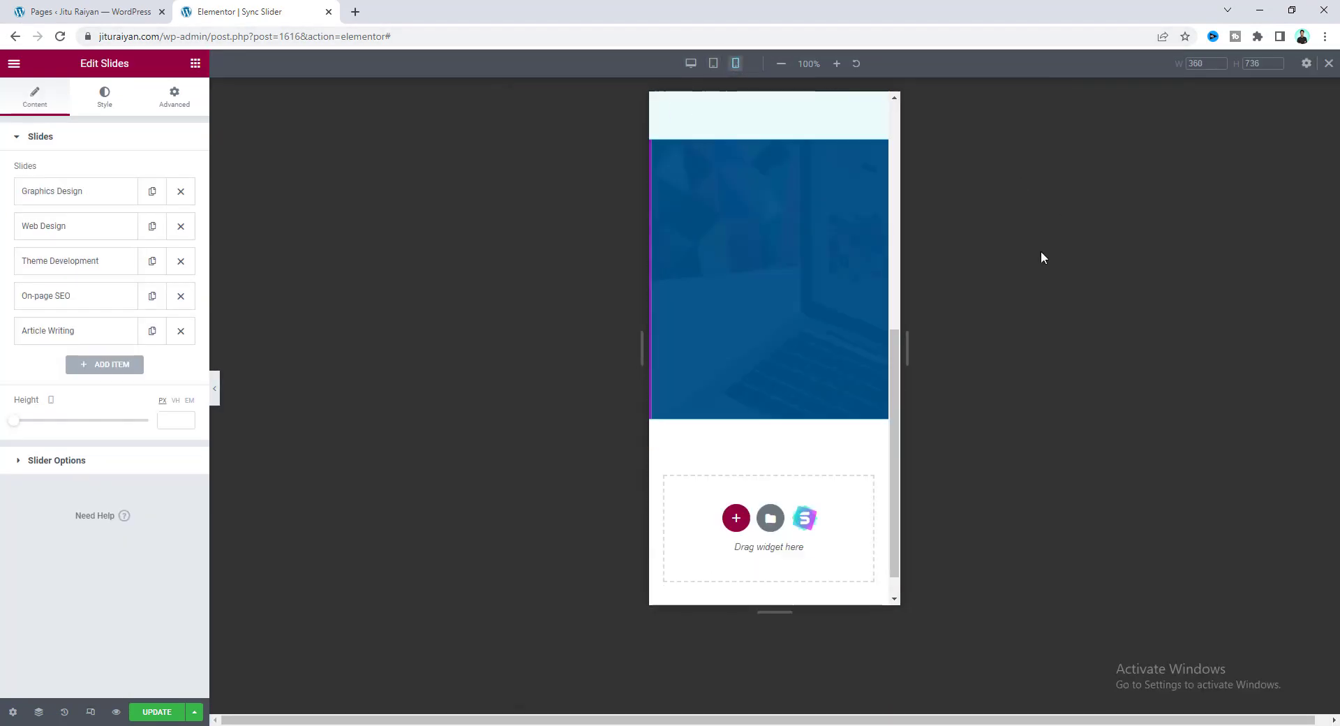
left_click(1327, 64)
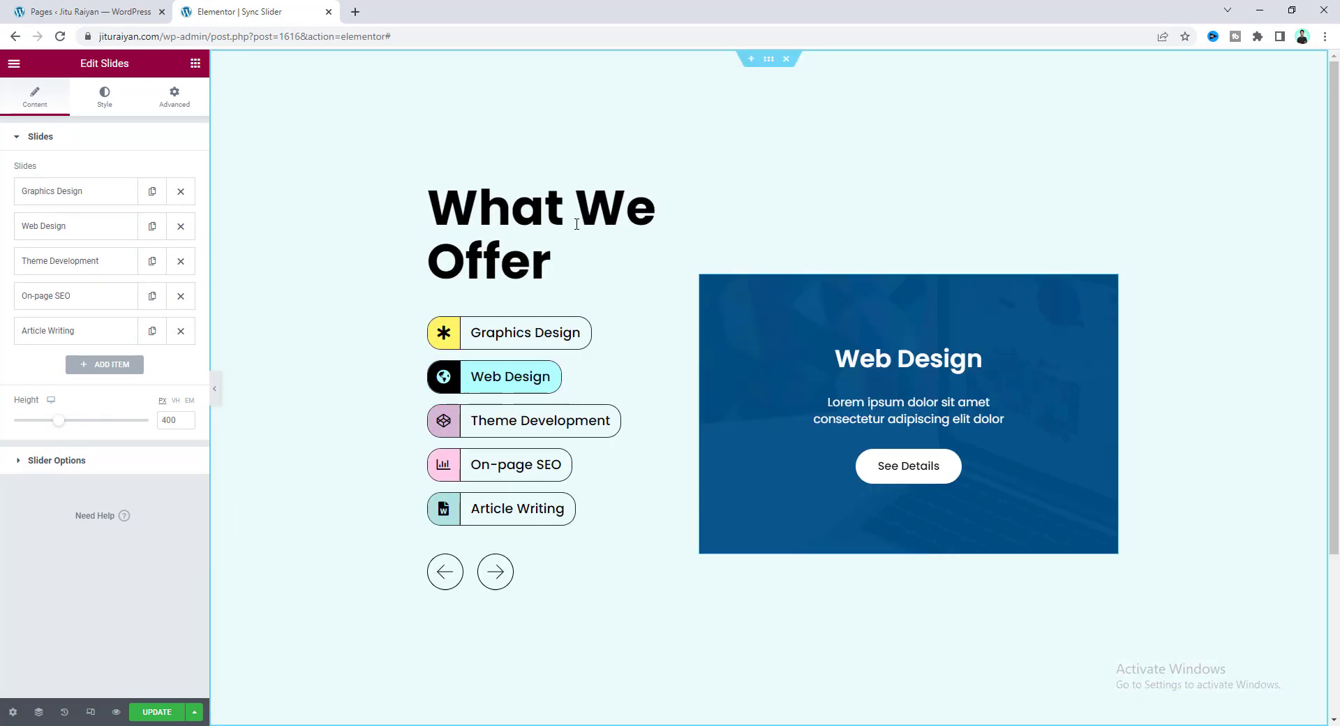
Step: Open the Navigator and inspect the Graphics Design icon box and the left arrow icon in the page structure
right_click(577, 392)
left_click(628, 561)
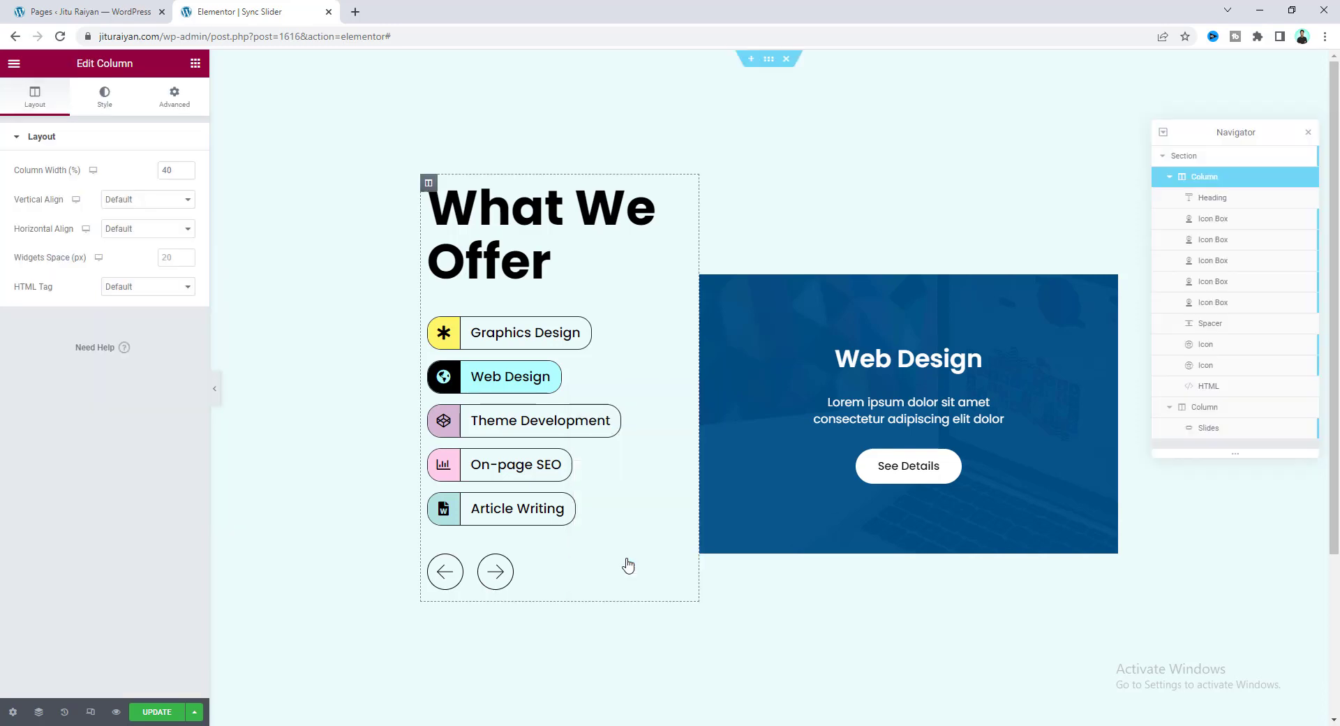
left_click(1214, 223)
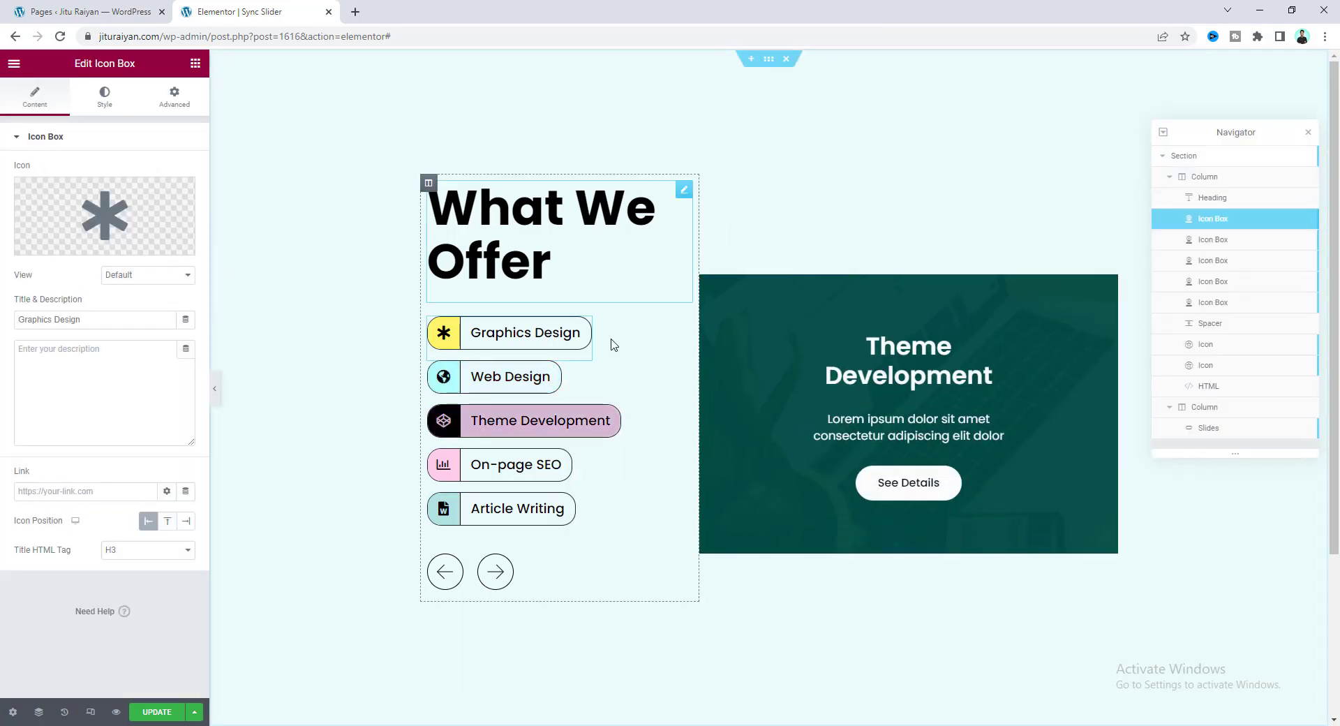
left_click(1212, 349)
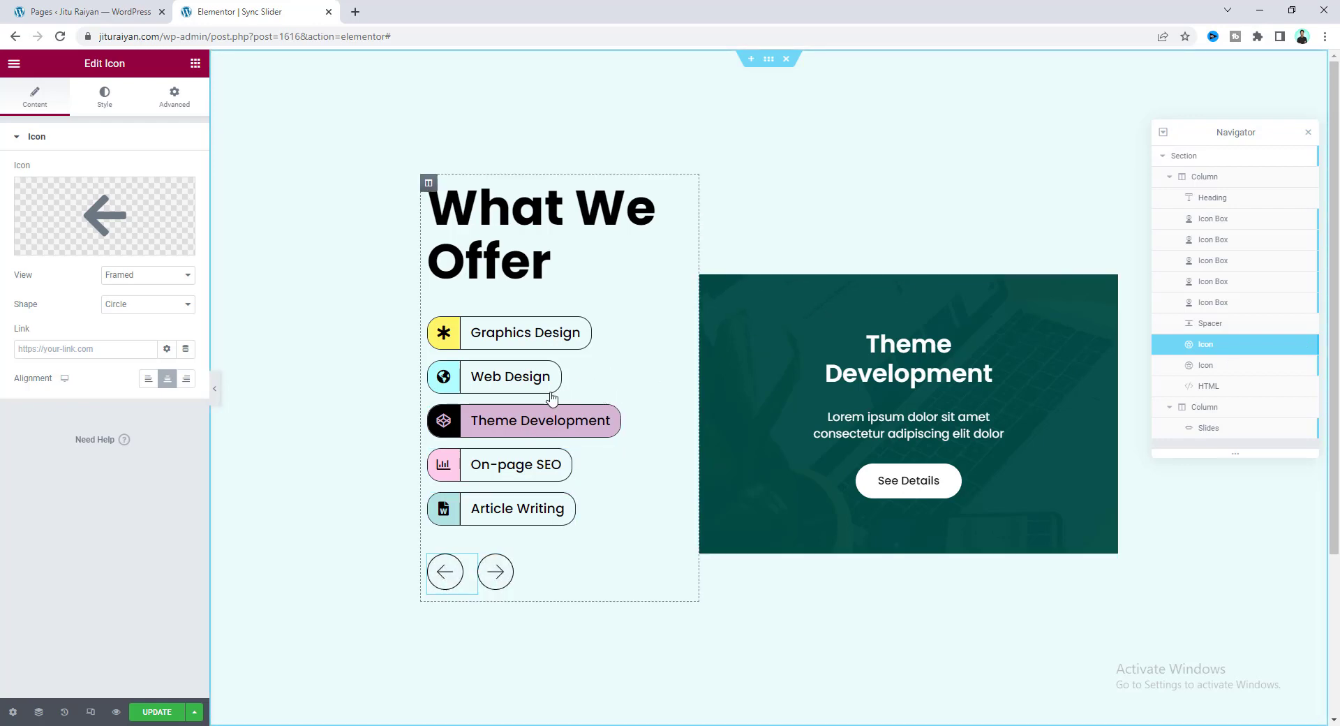
Step: Duplicate the Web Design icon box and change the copy's title to App Development
right_click(517, 383)
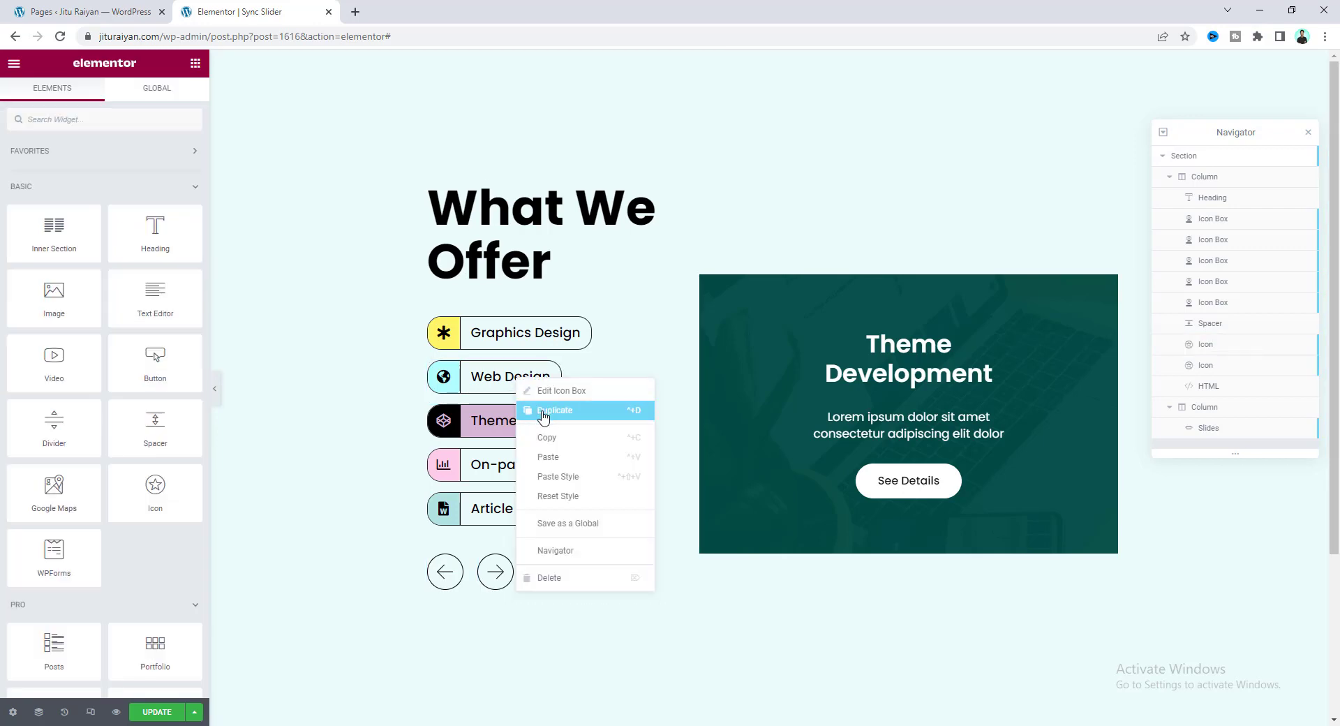
left_click(544, 412)
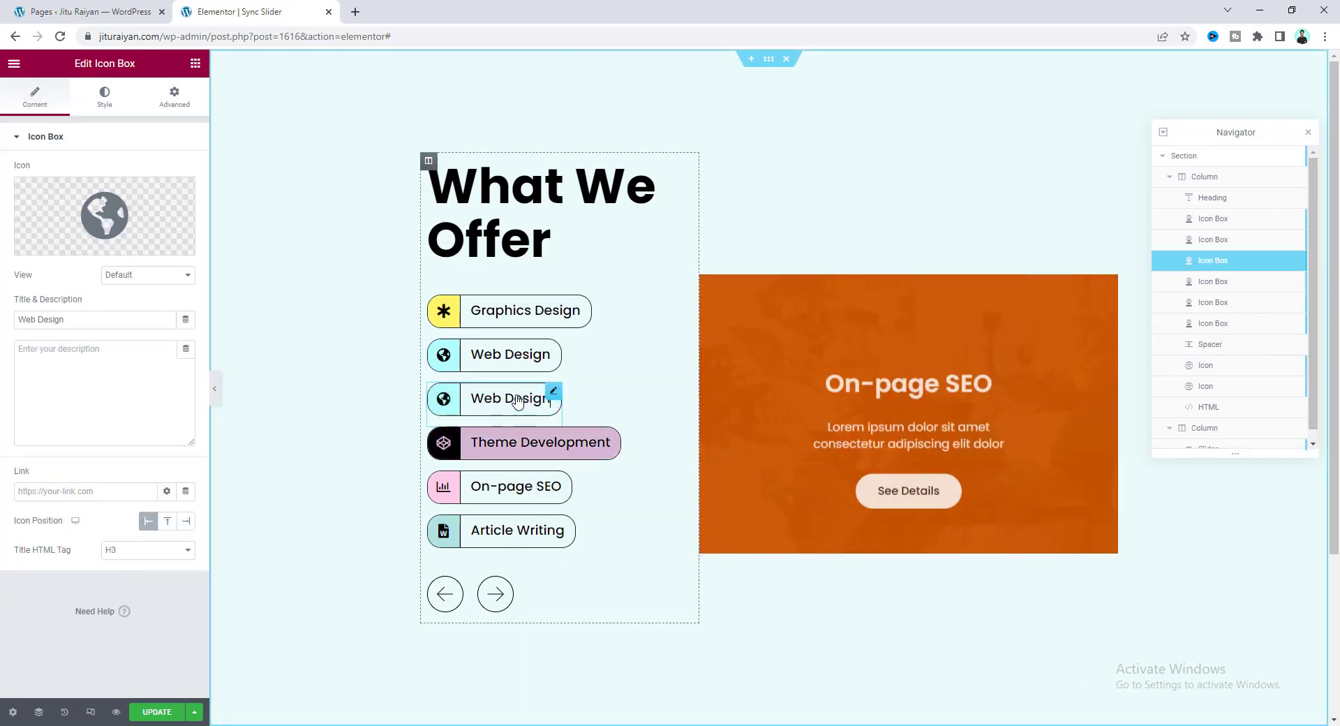
left_click_drag(72, 319, 2, 314)
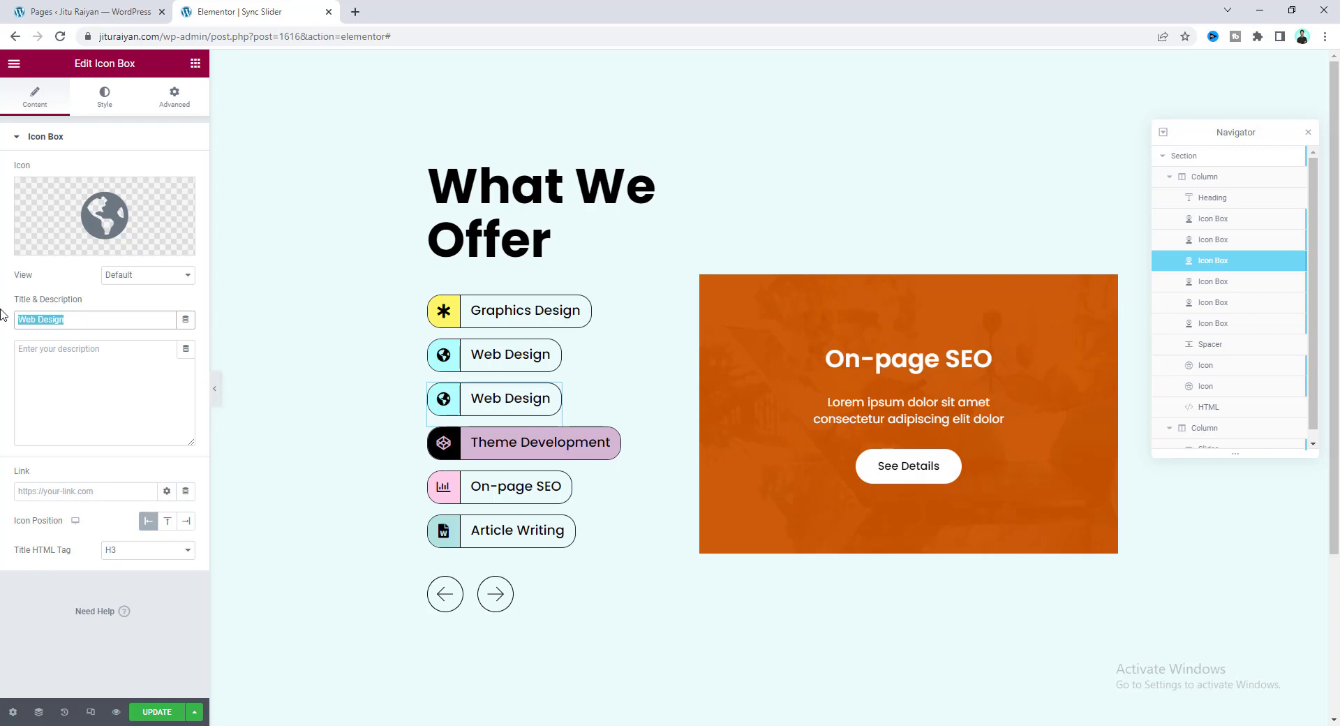
type("App Development")
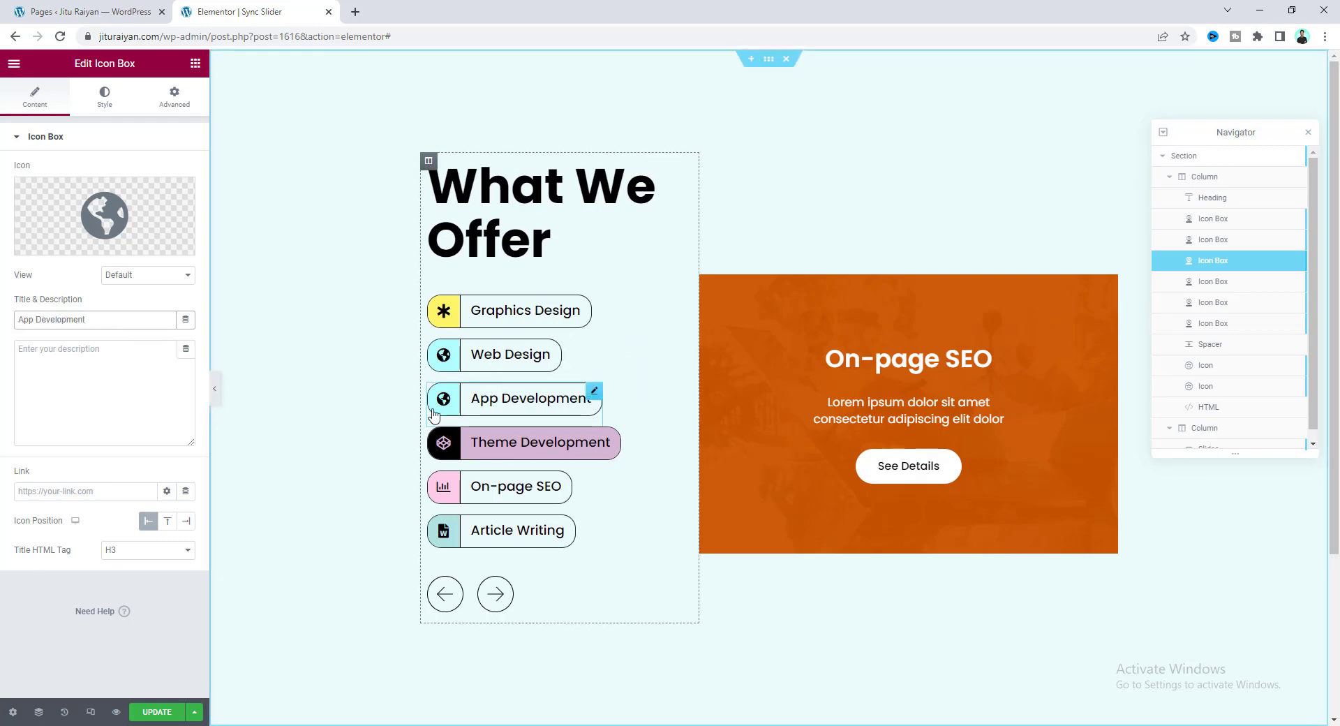
Step: Search the icon library for mobile and insert the outlined mobile icon into the App Development icon box
left_click(121, 223)
type("mobile")
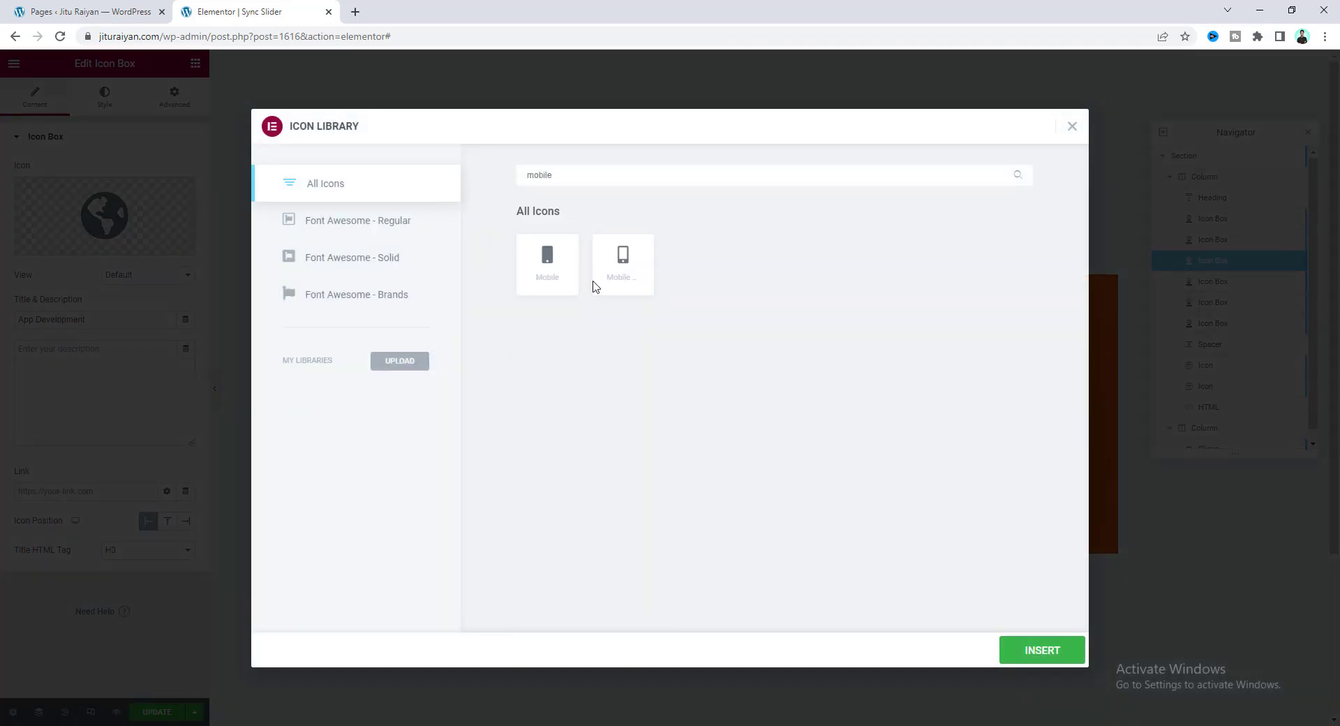
left_click(623, 264)
left_click(1043, 651)
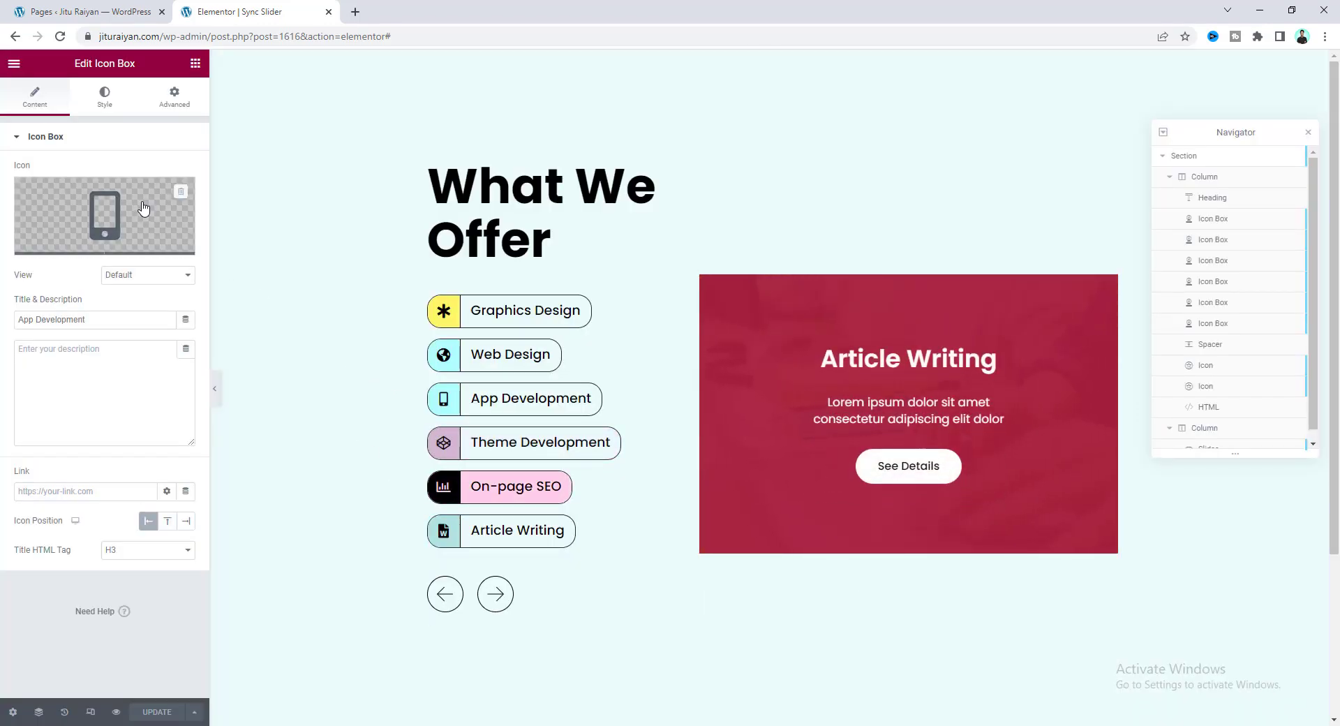
Step: Set the App Development icon box's primary icon color to #F3BCFF
left_click(106, 98)
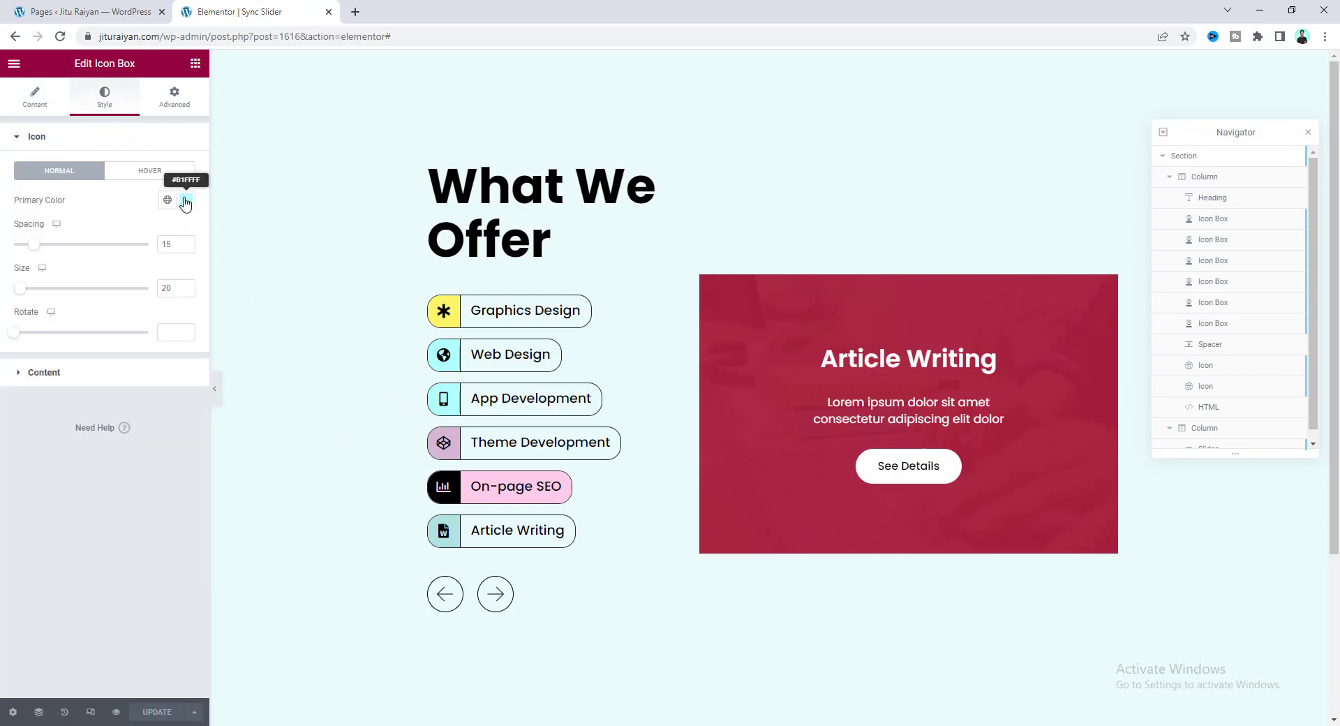
left_click(186, 200)
type("#F3BCFF")
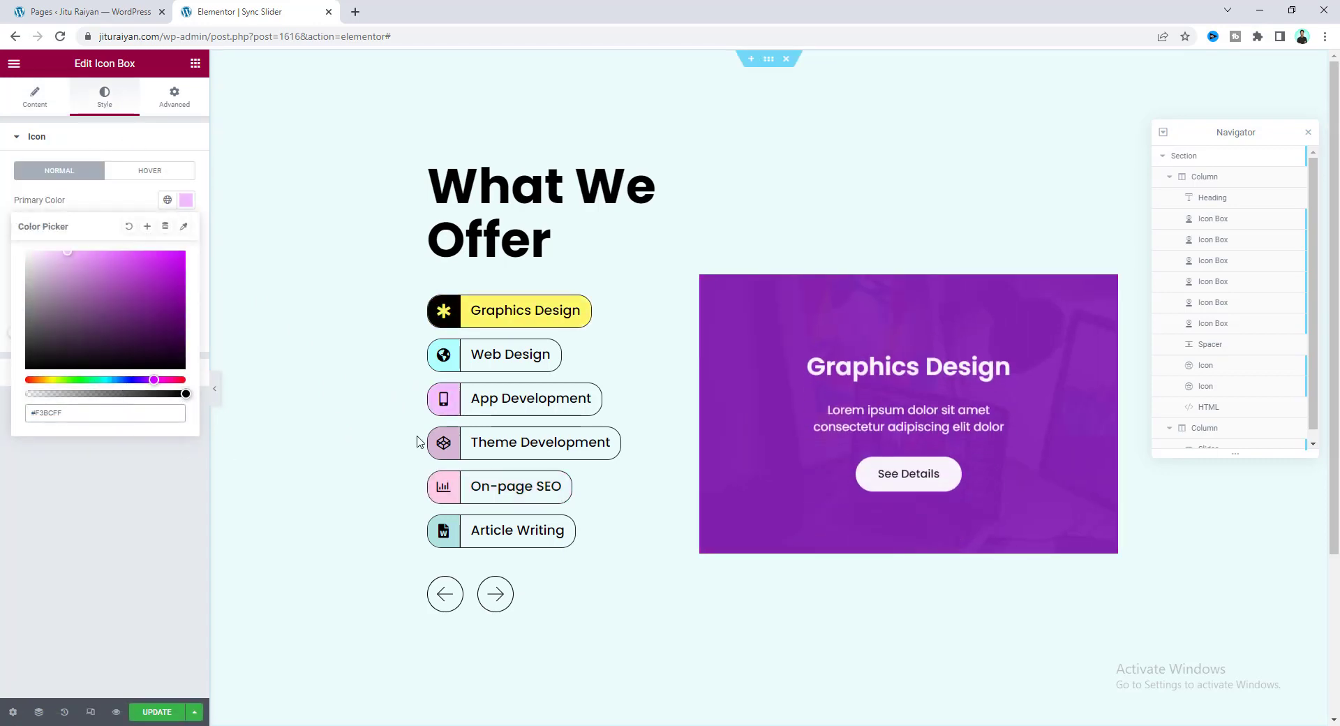
left_click(454, 403)
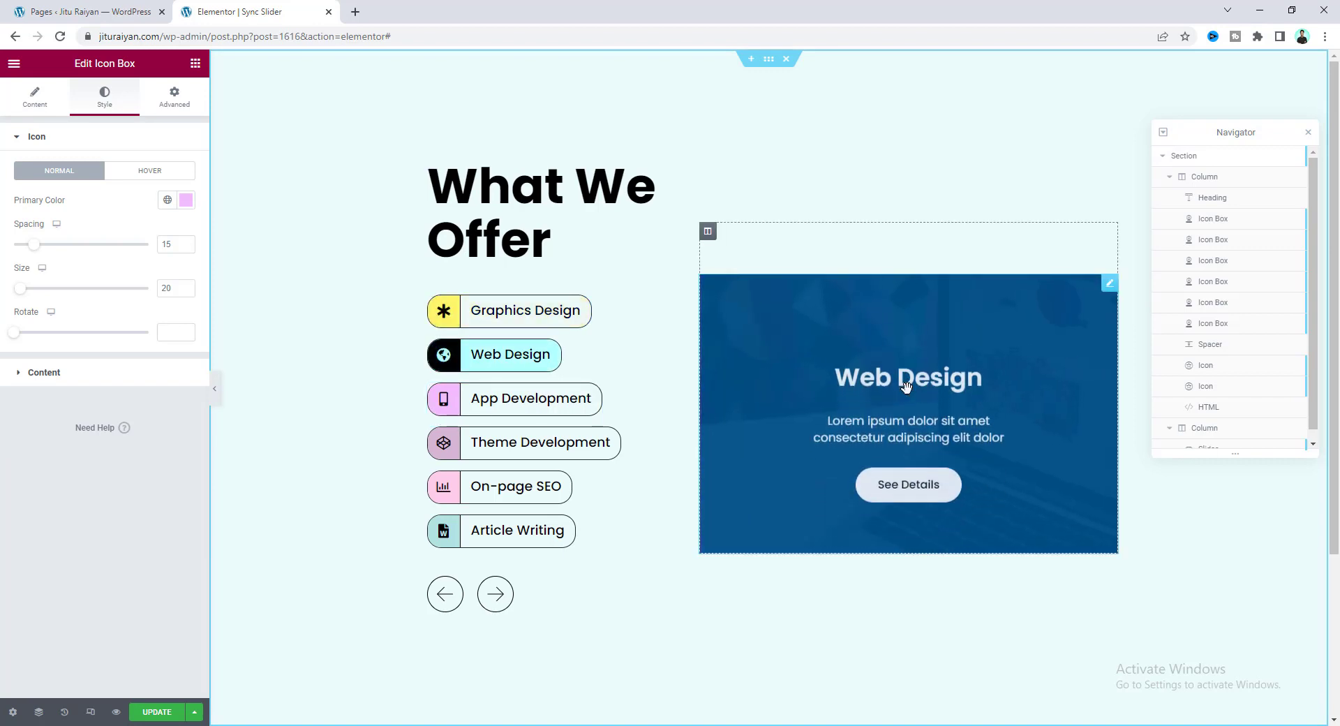
Step: Open the Slides widget for editing and duplicate its Web Design slide
left_click(1110, 284)
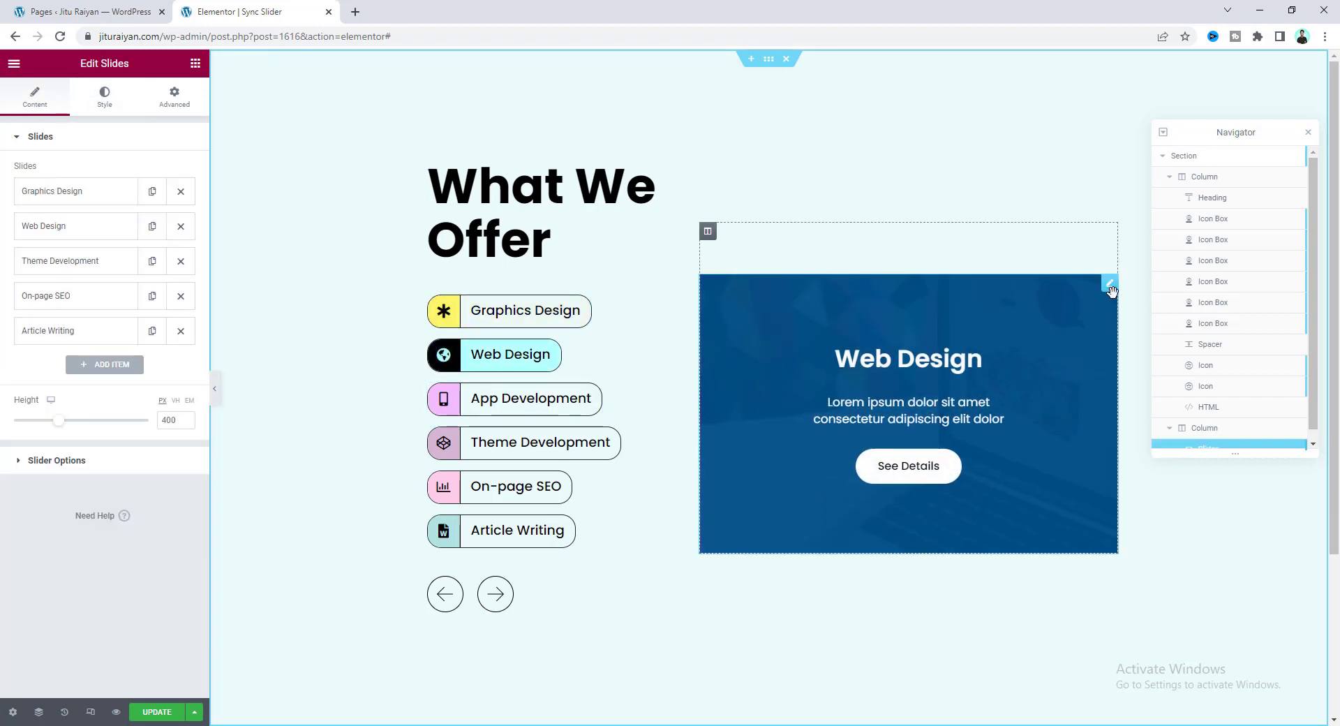
right_click(79, 228)
key("Escape")
left_click(78, 225)
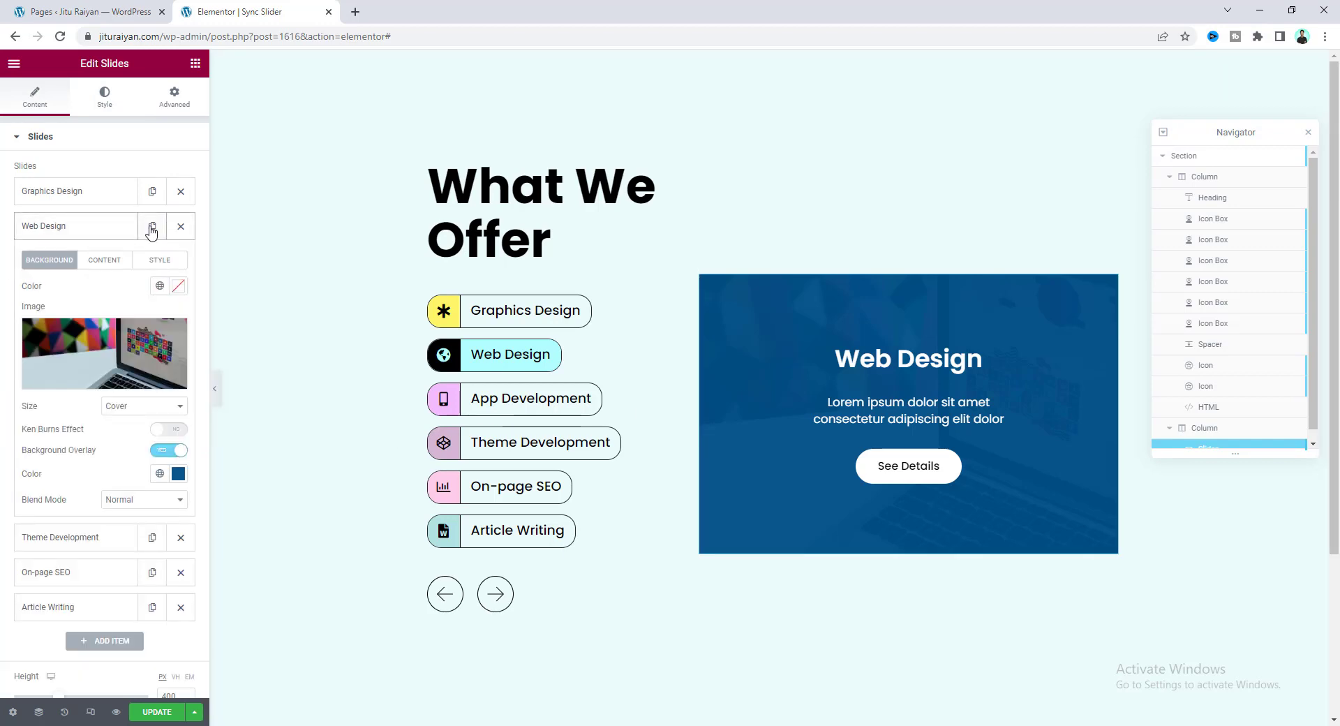
left_click(151, 228)
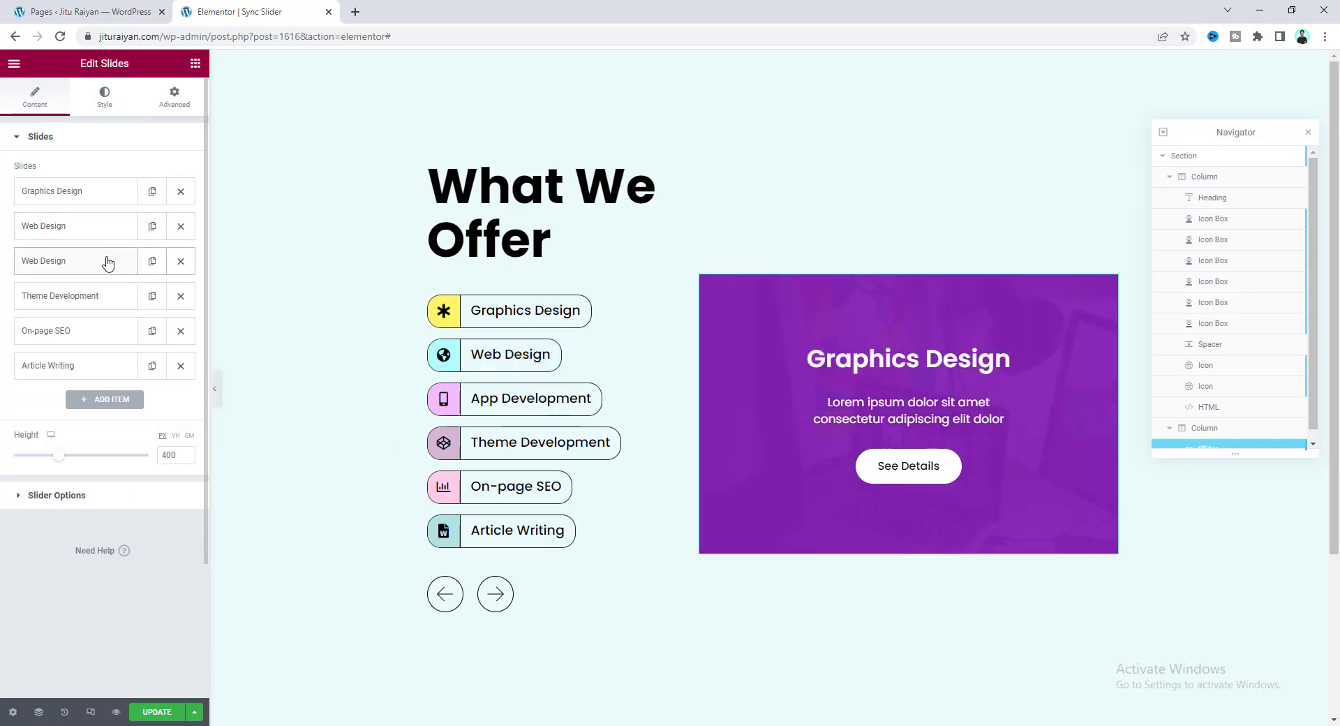
Step: Change the duplicated slide's title to App Development and open that slide's background settings
left_click(106, 263)
left_click(104, 296)
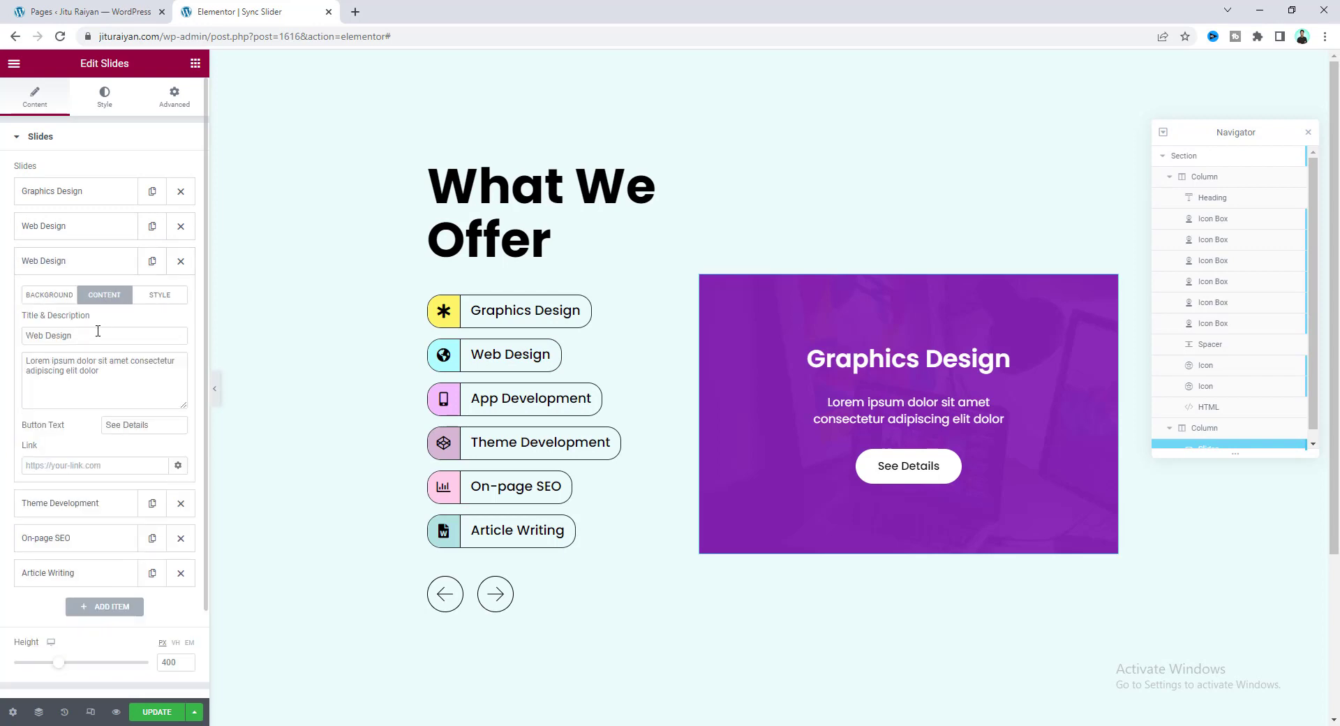
triple_click(97, 333)
type("App Development")
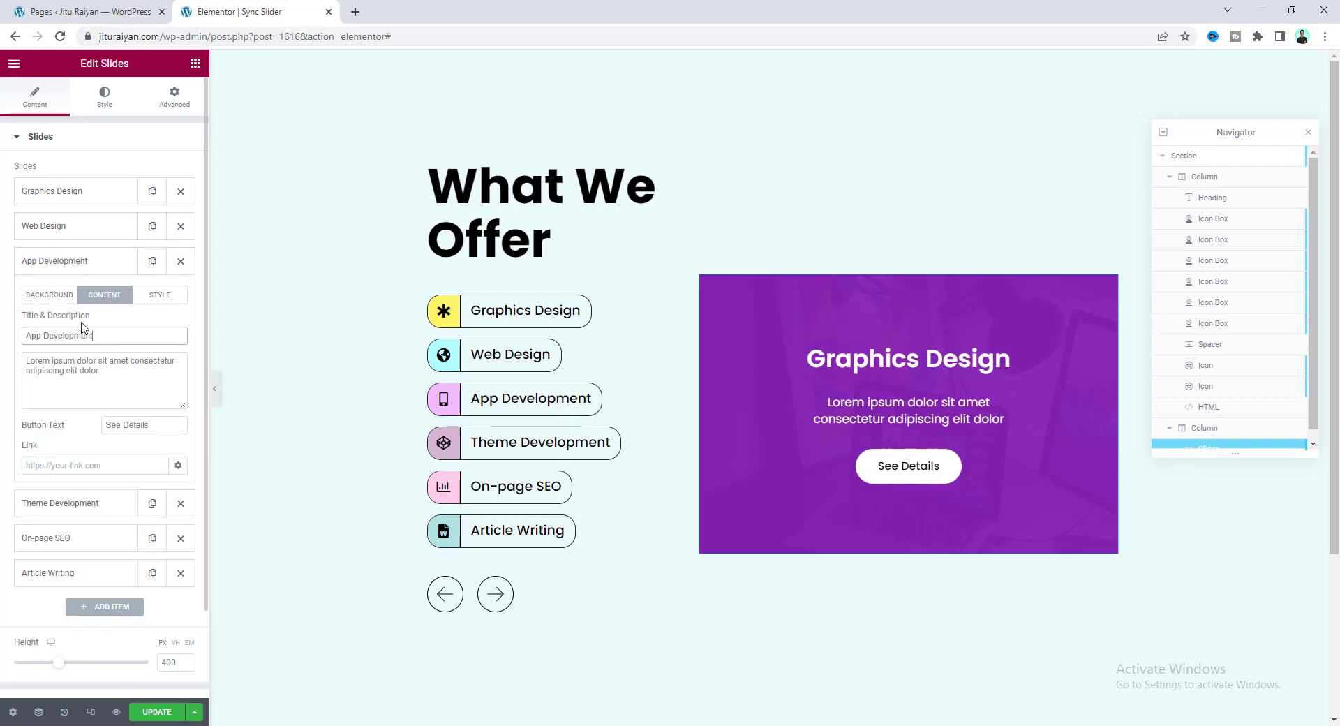
left_click(101, 348)
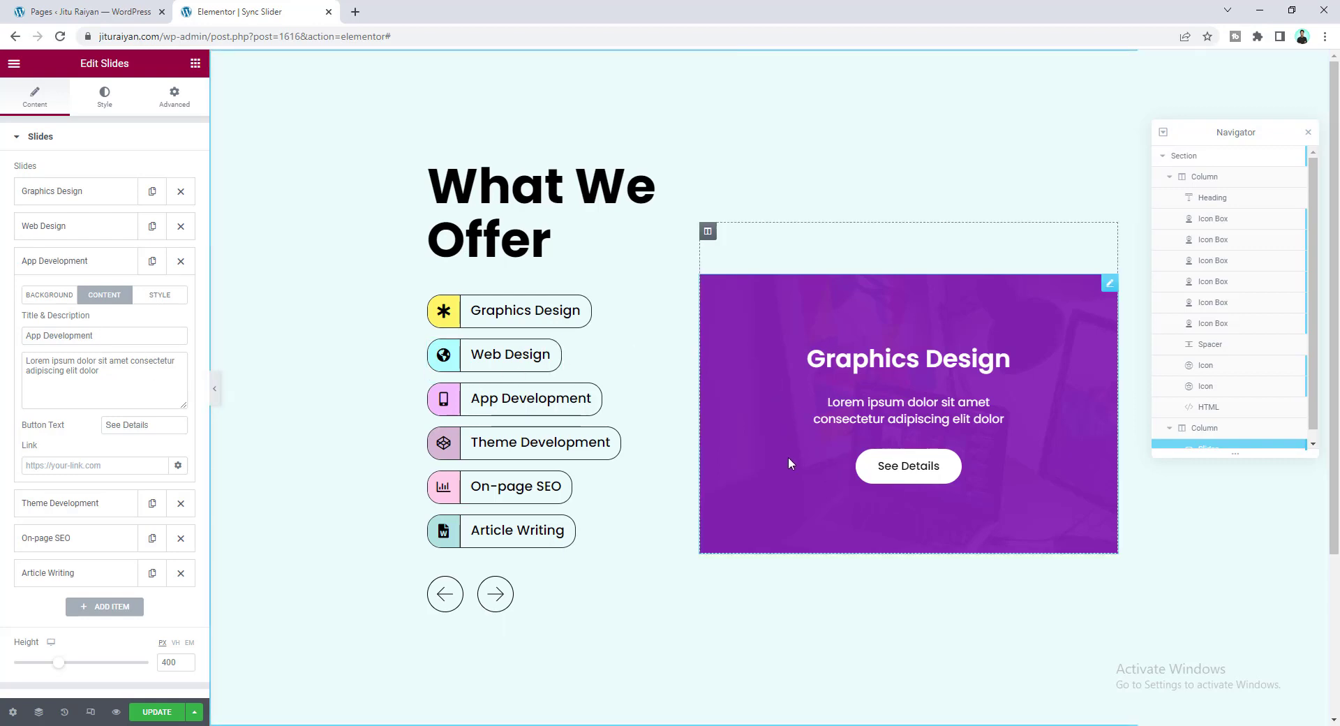
left_click(38, 302)
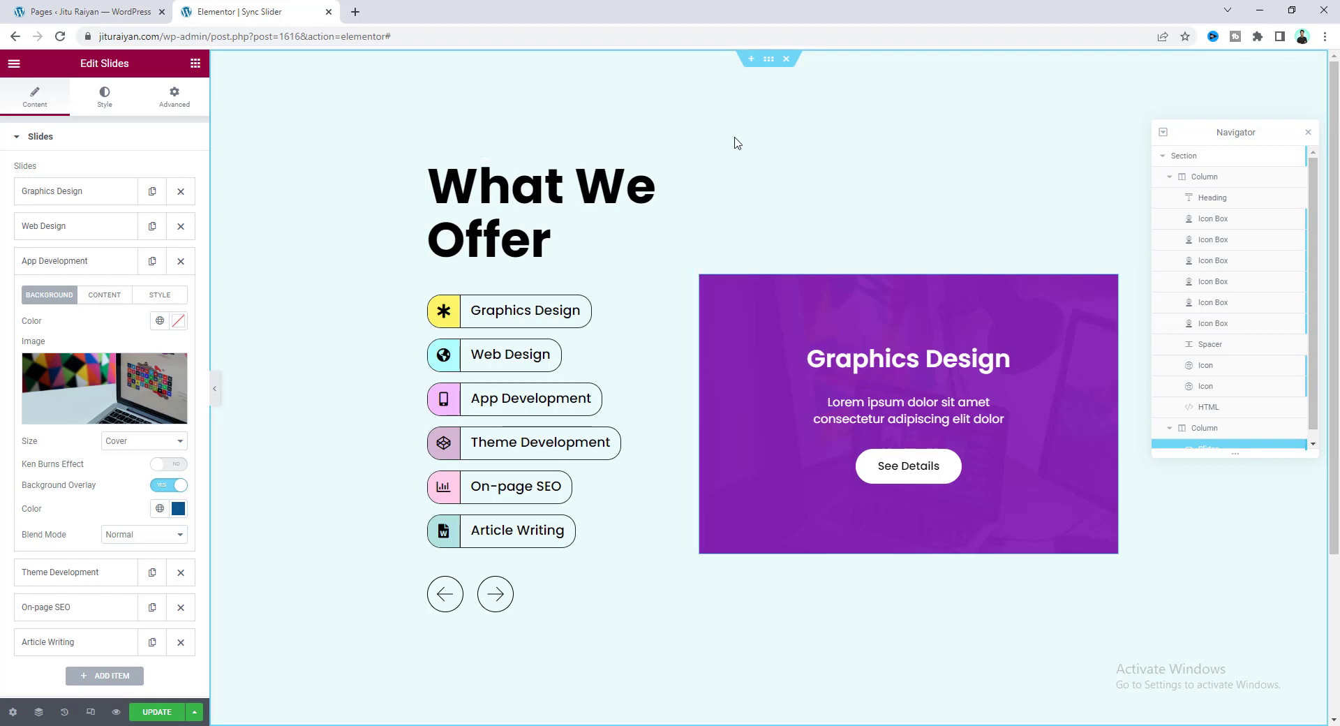
Step: Delete the whole What We Offer section from the page and add a new two-column section
right_click(768, 64)
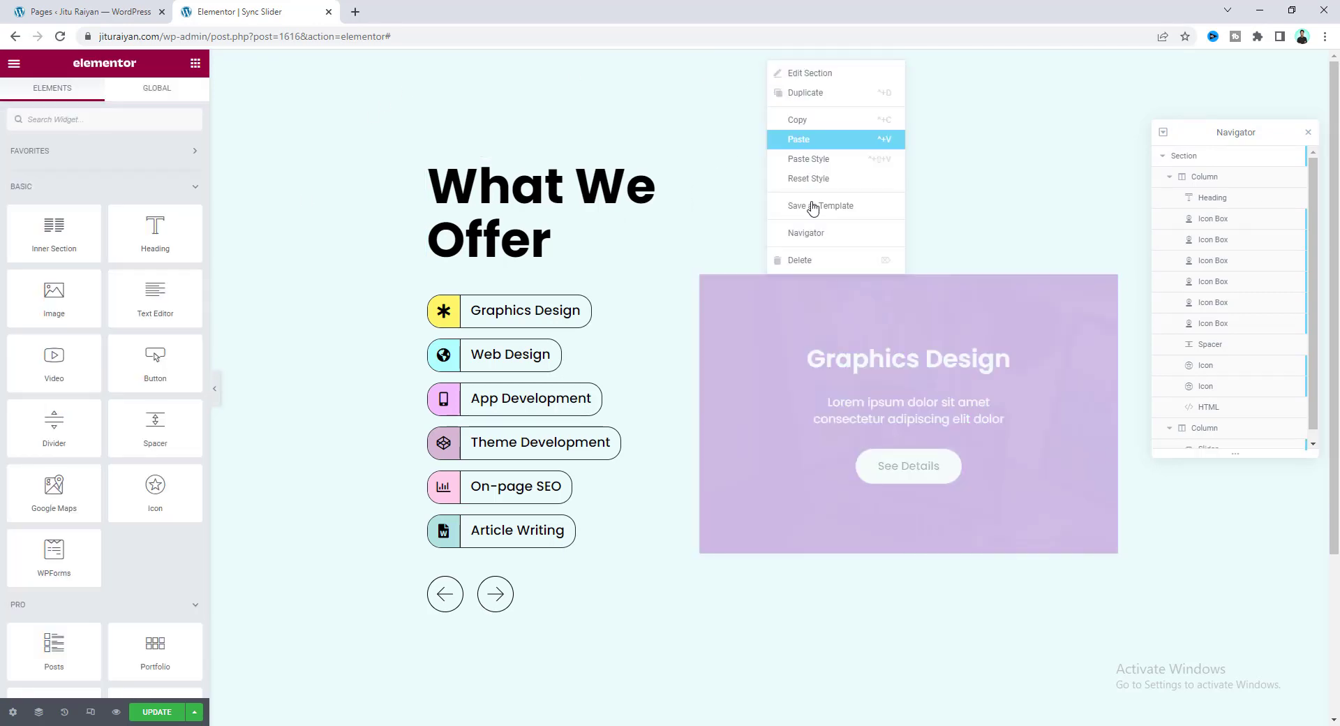
left_click(782, 260)
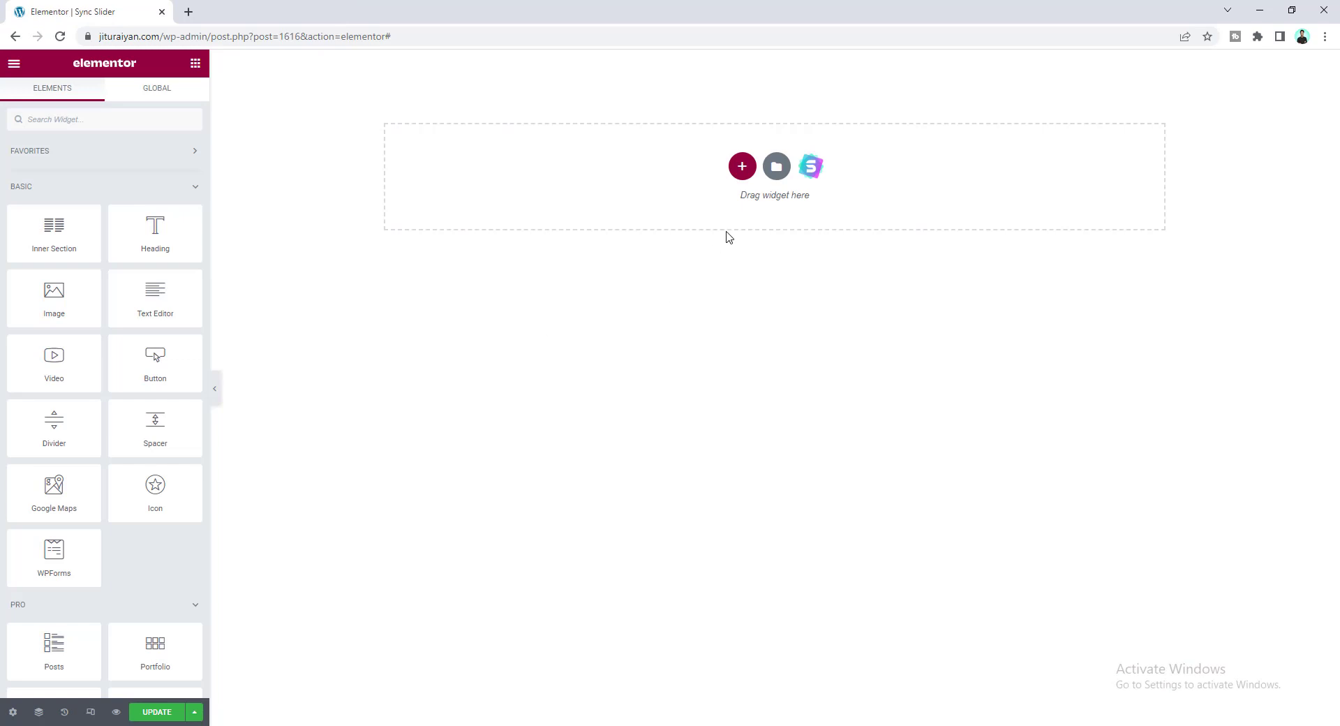
left_click(742, 167)
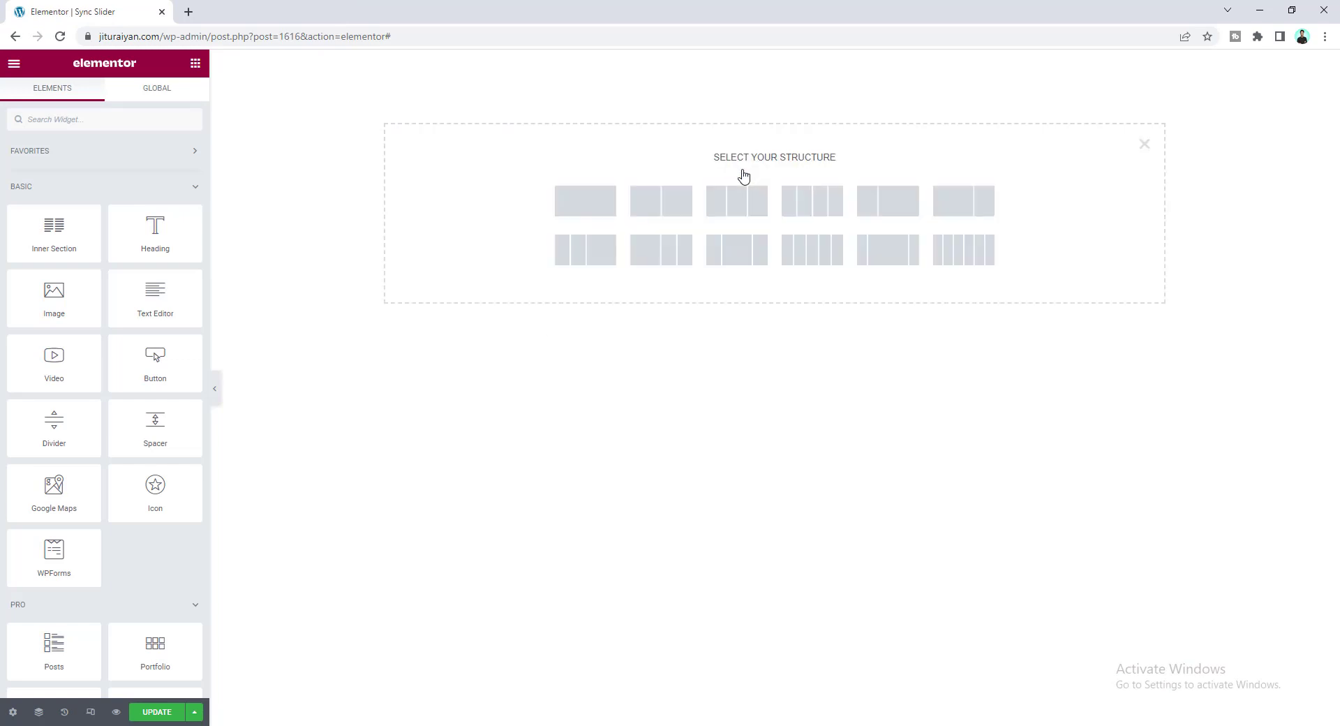
left_click(667, 209)
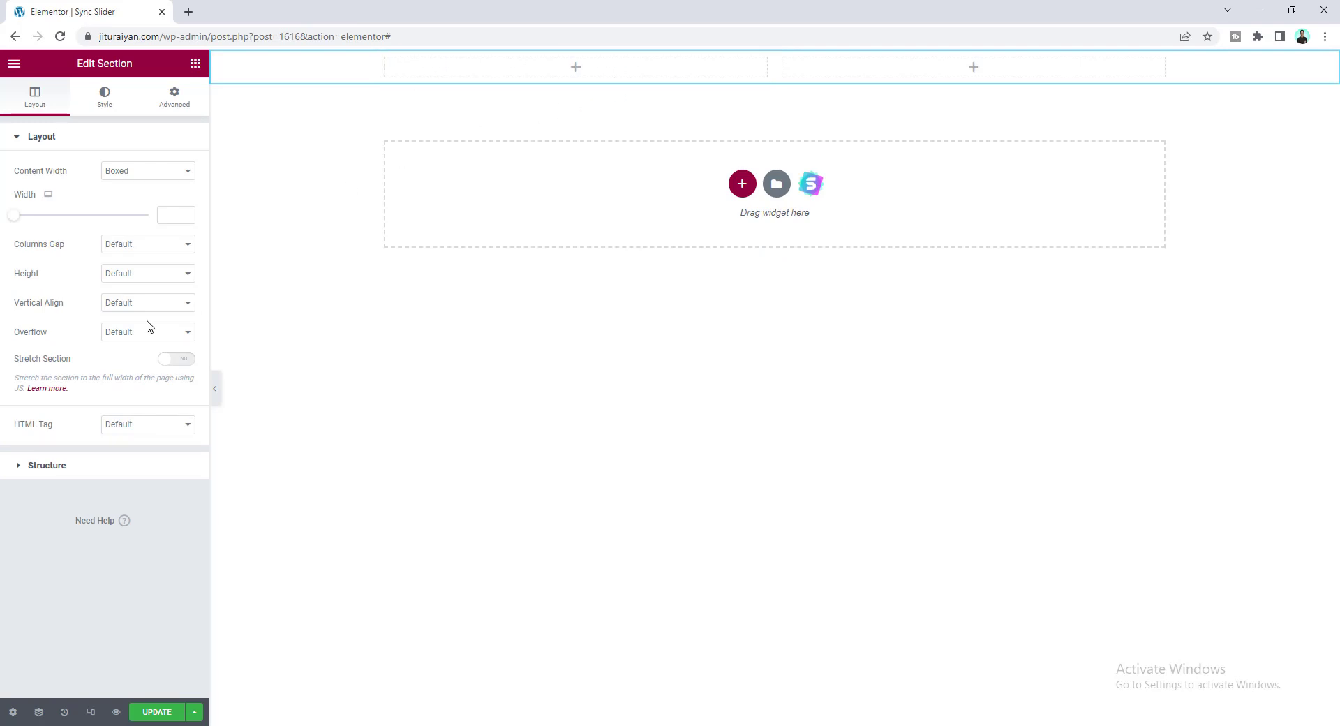
Step: Give the new section a minimum height of 100 VH and a boxed content width of 1000
left_click(154, 280)
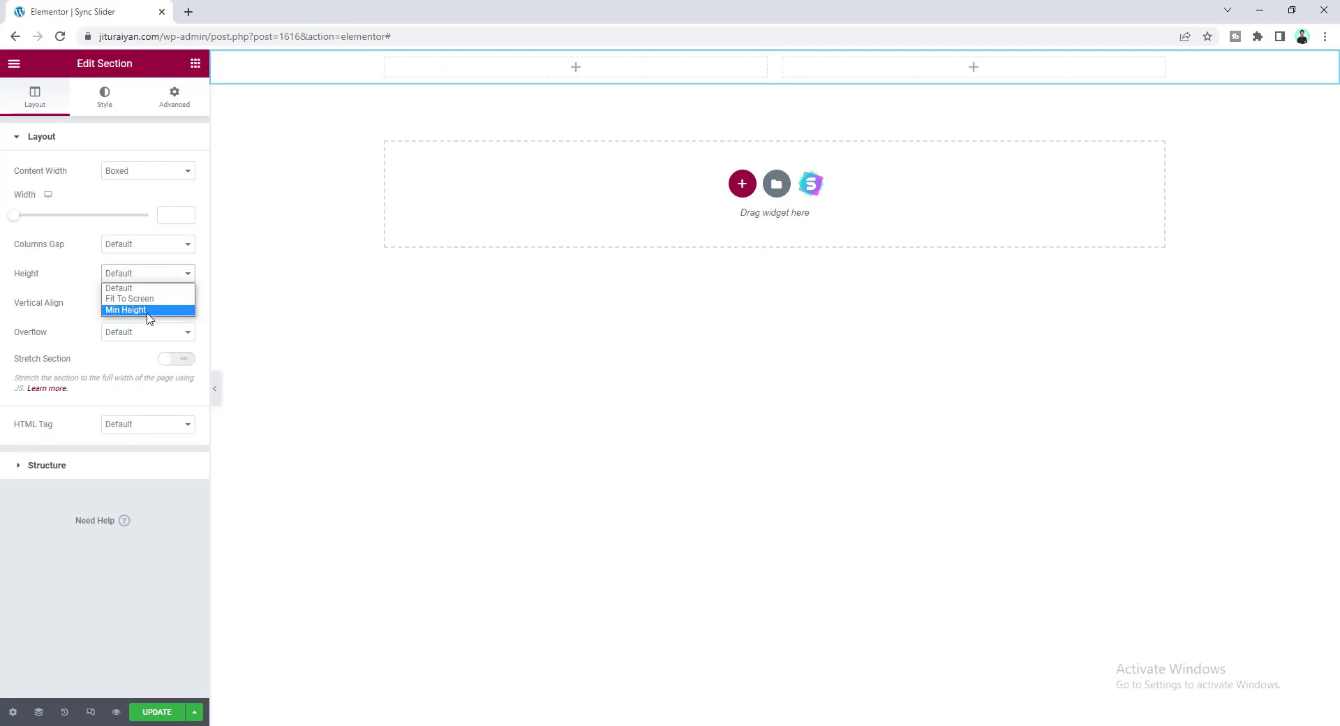
left_click(150, 308)
left_click(172, 301)
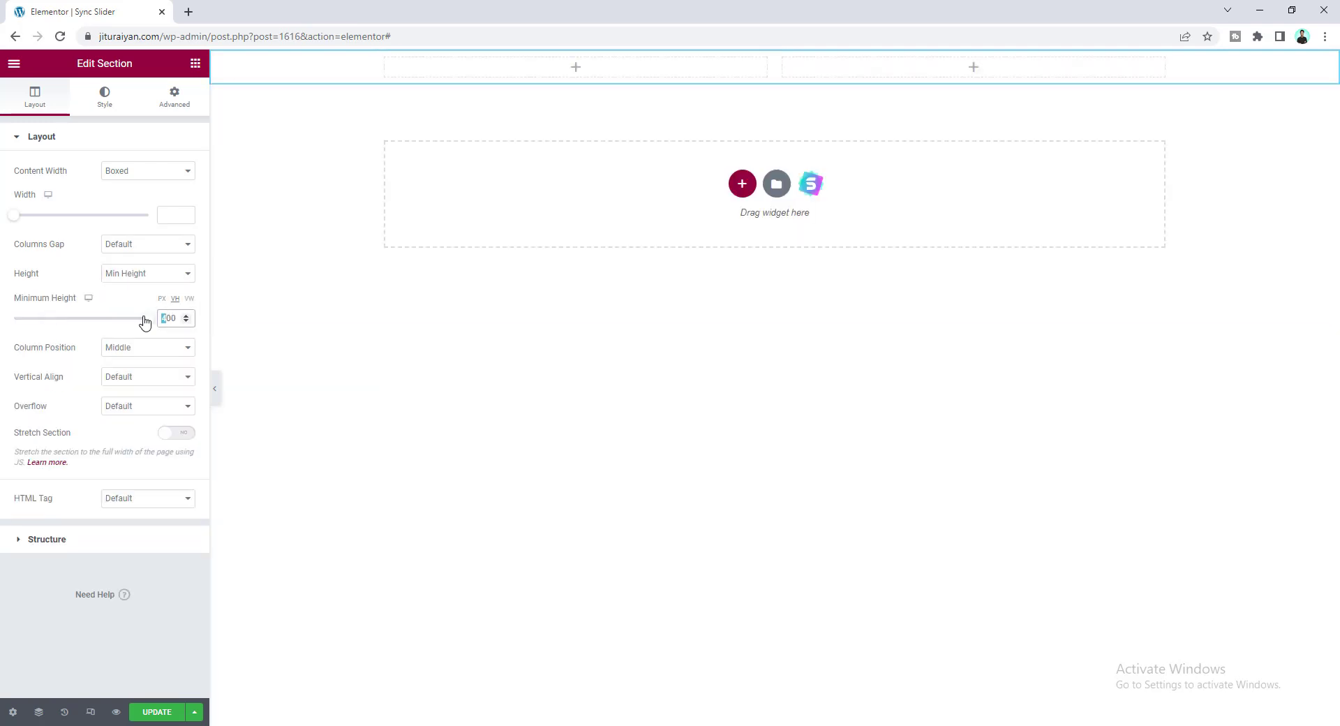
left_click_drag(145, 319, 186, 331)
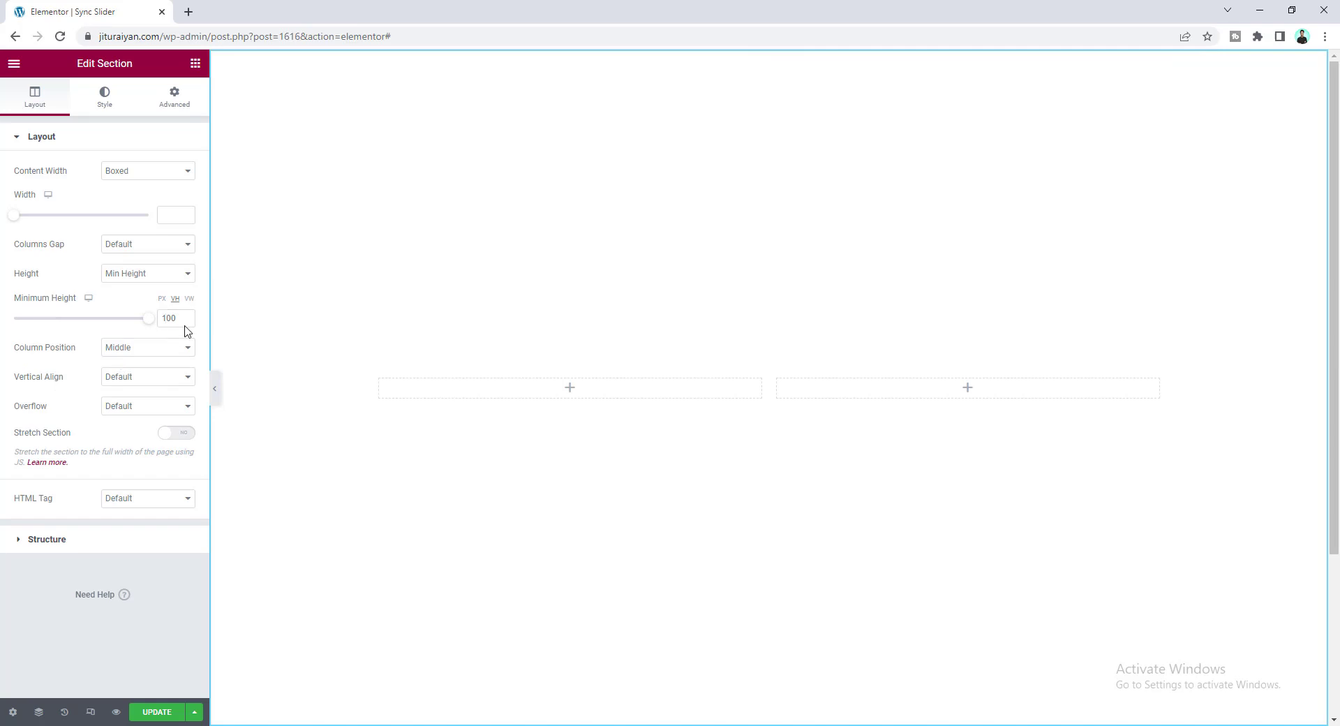
left_click(174, 212)
type("1000")
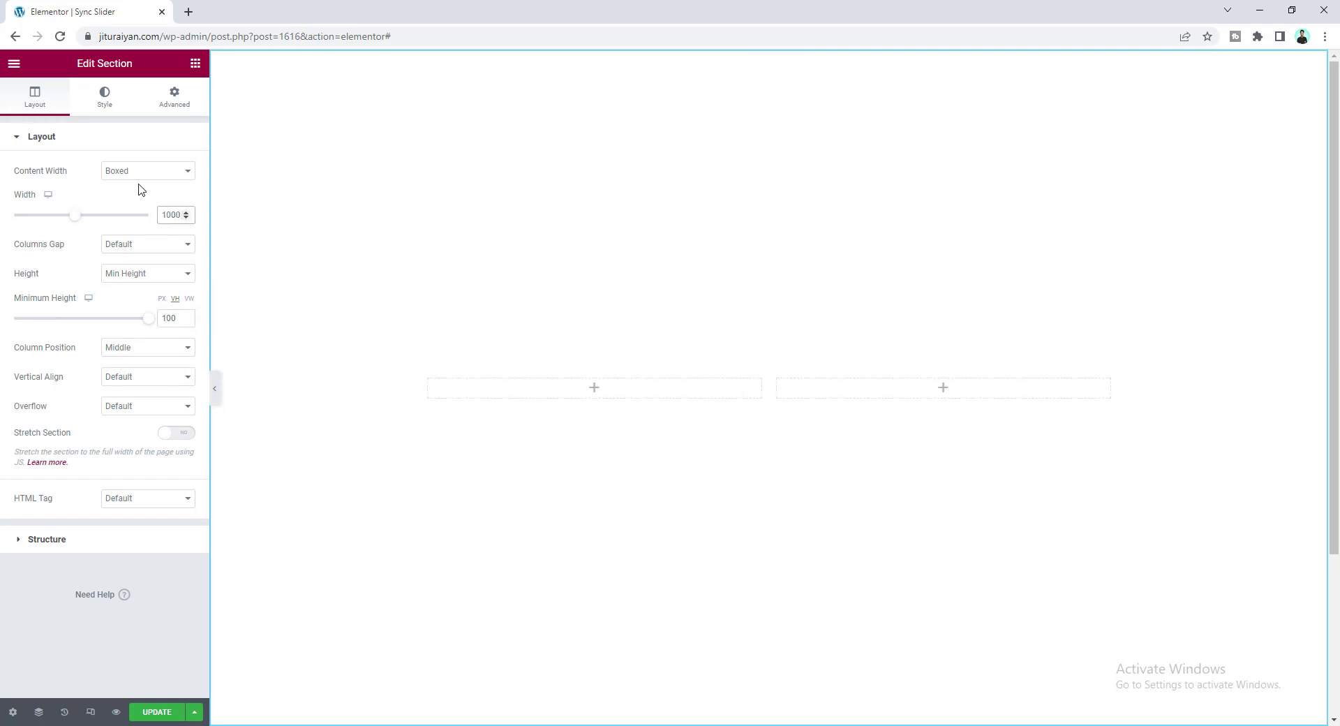
Step: Give the section a classic background in a very light mint color
left_click(105, 98)
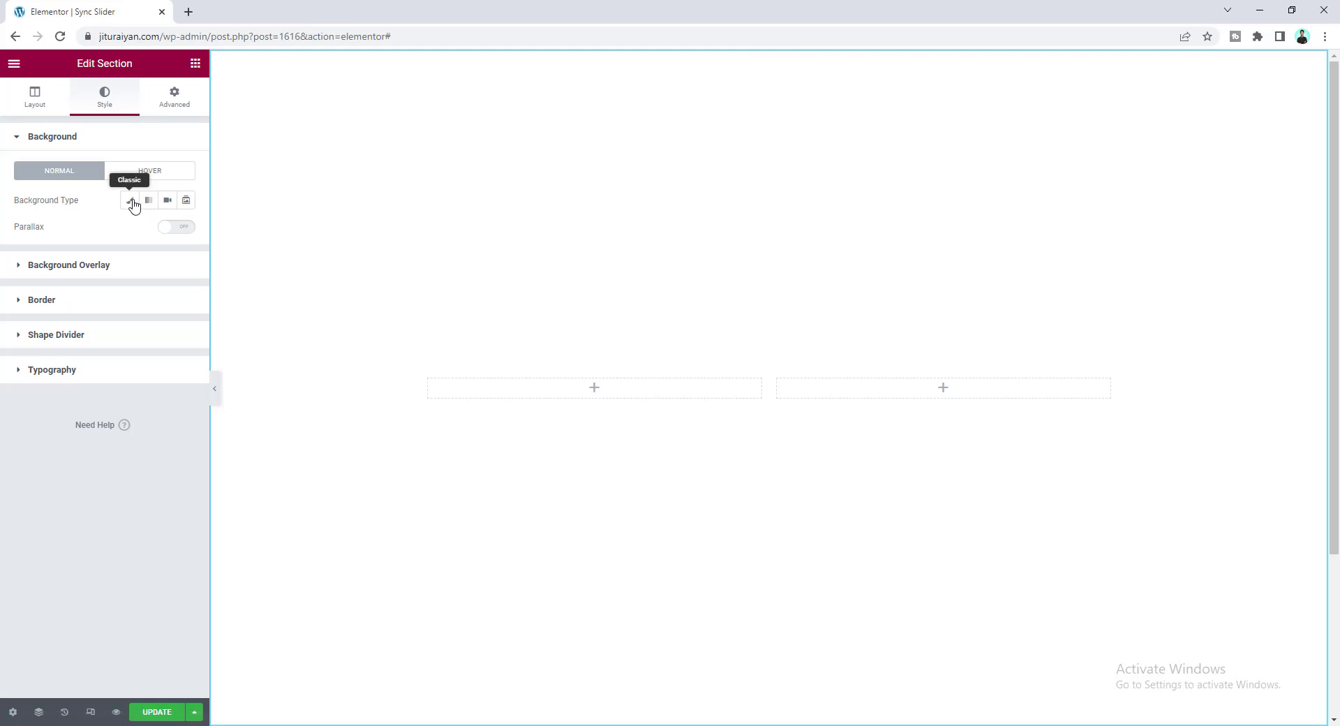
left_click(130, 200)
left_click(186, 229)
left_click_drag(76, 340, 34, 282)
left_click(77, 236)
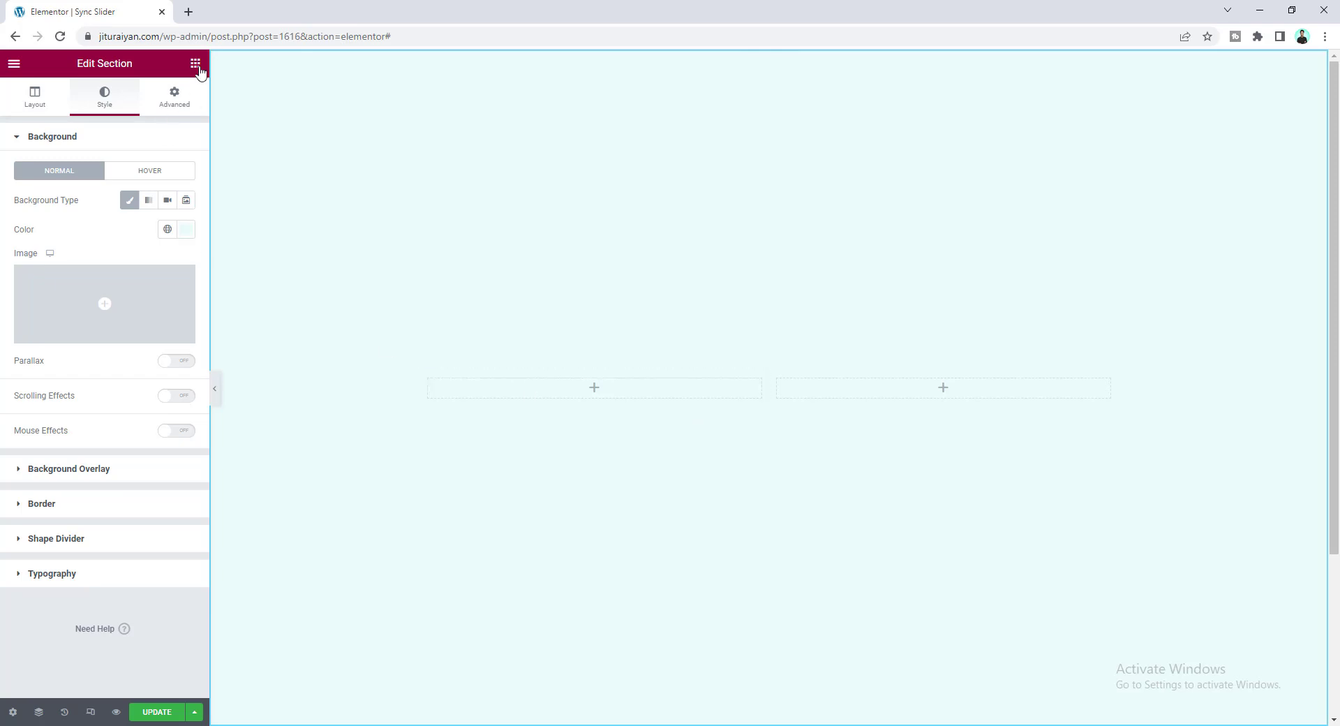
Step: Add a Heading widget to the first column and set its title to What We Offer
left_click(196, 64)
left_click_drag(157, 224, 649, 388)
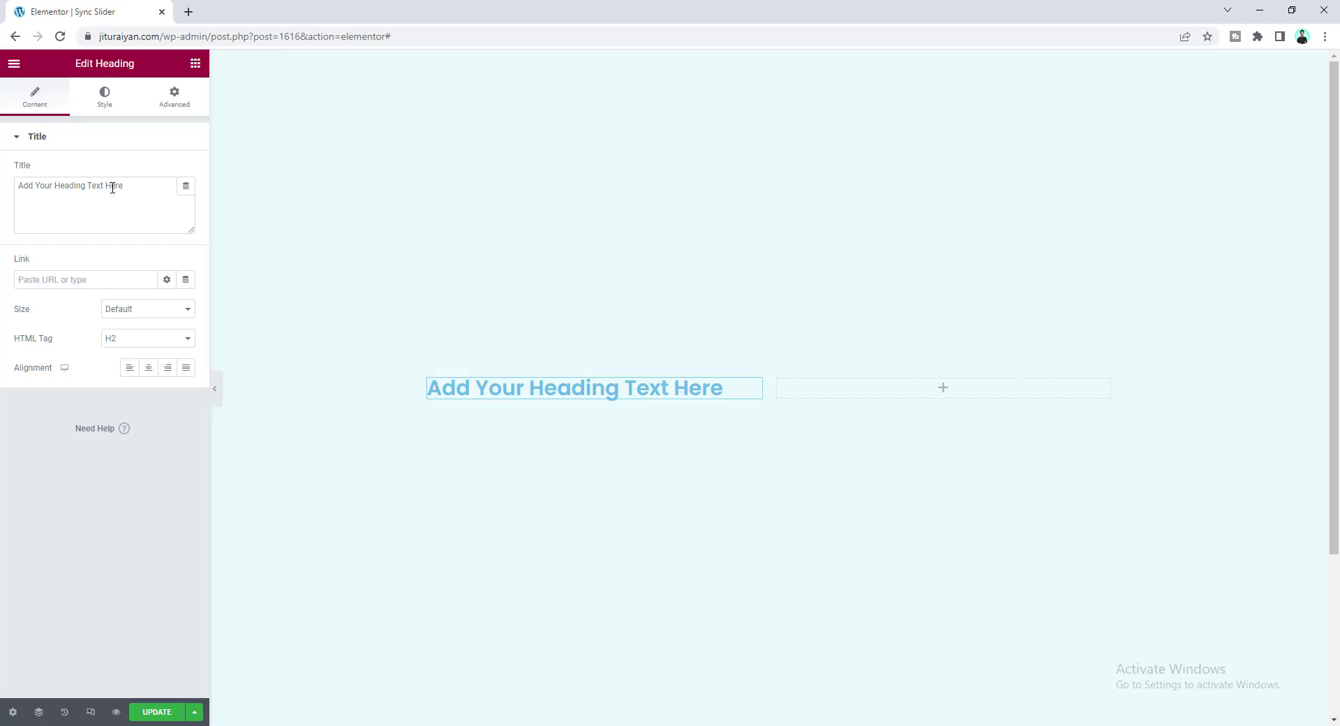
left_click_drag(131, 182, 4, 186)
type("What We Offer")
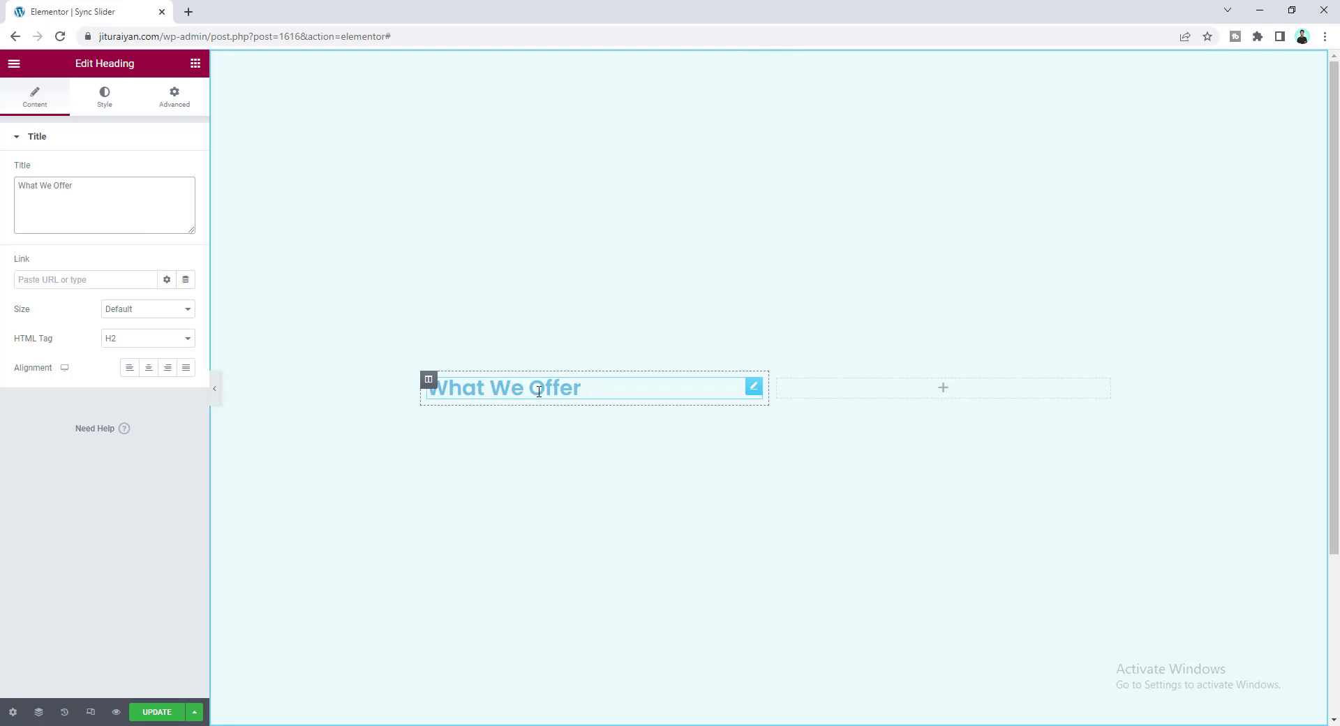
Step: Find the Icon Box widget and place it below the What We Offer heading
left_click(196, 64)
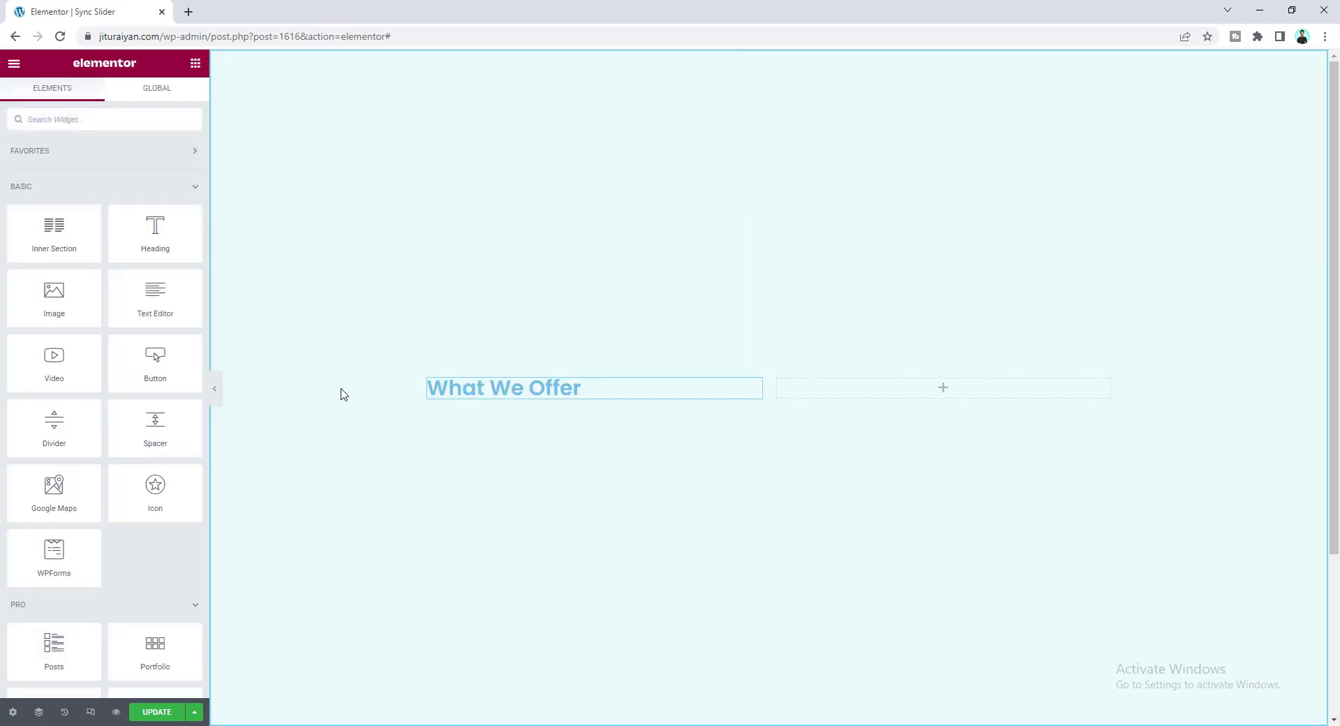
left_click(154, 120)
type("ico")
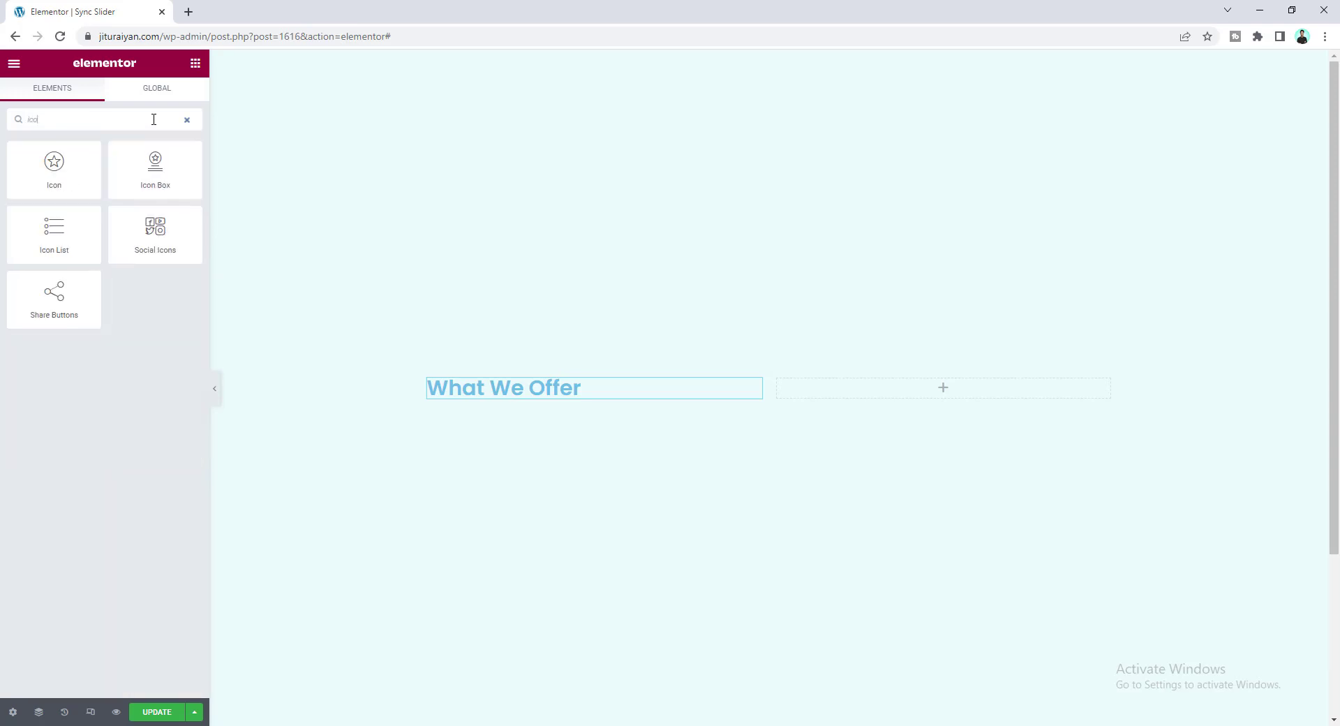
left_click_drag(164, 174, 517, 404)
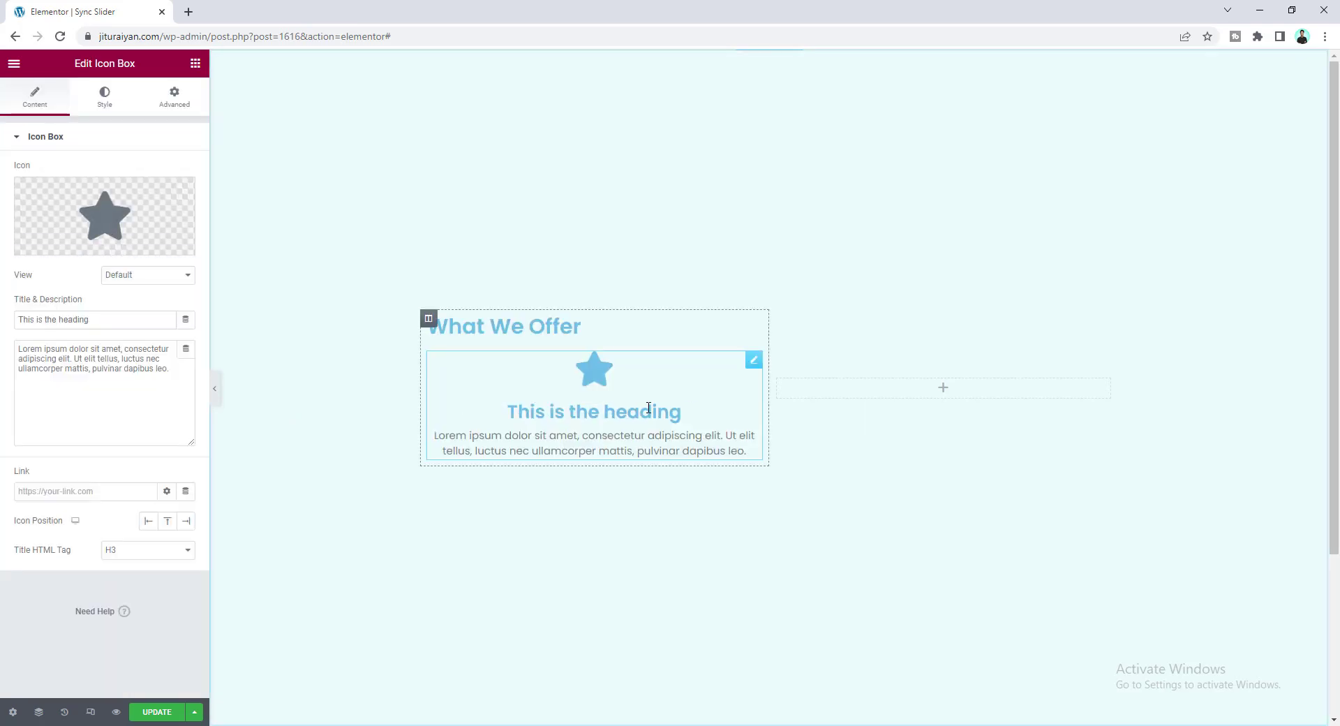
Step: Remove the icon box's description and set its title to Graphics Design
left_click_drag(175, 373, 19, 347)
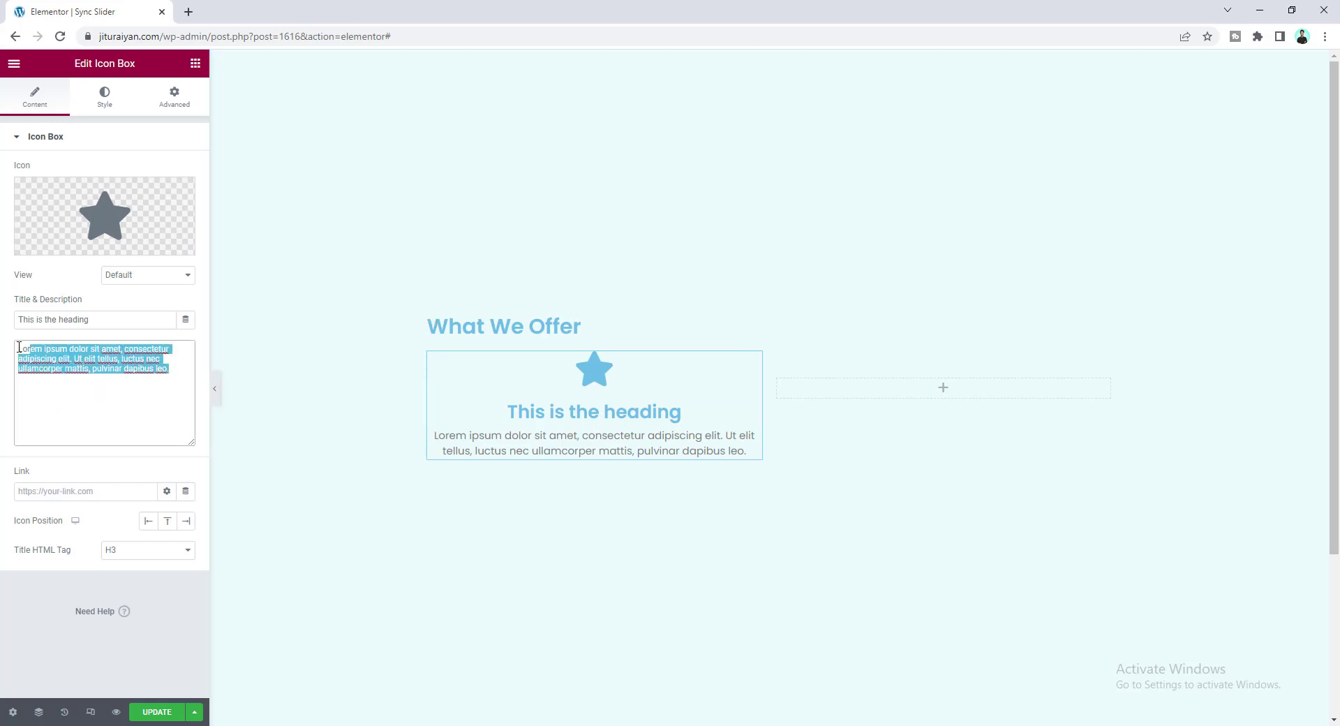
key("BackSpace")
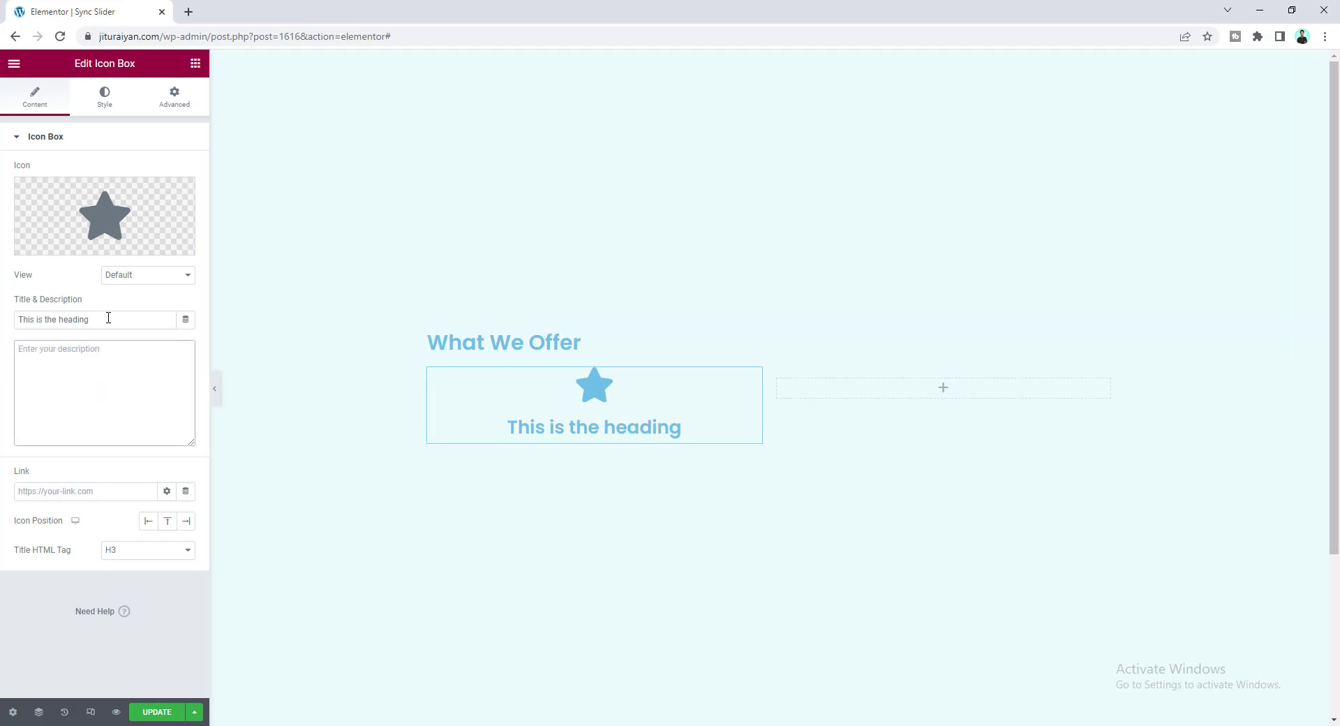
left_click_drag(109, 317, 19, 316)
type("Graphics Design")
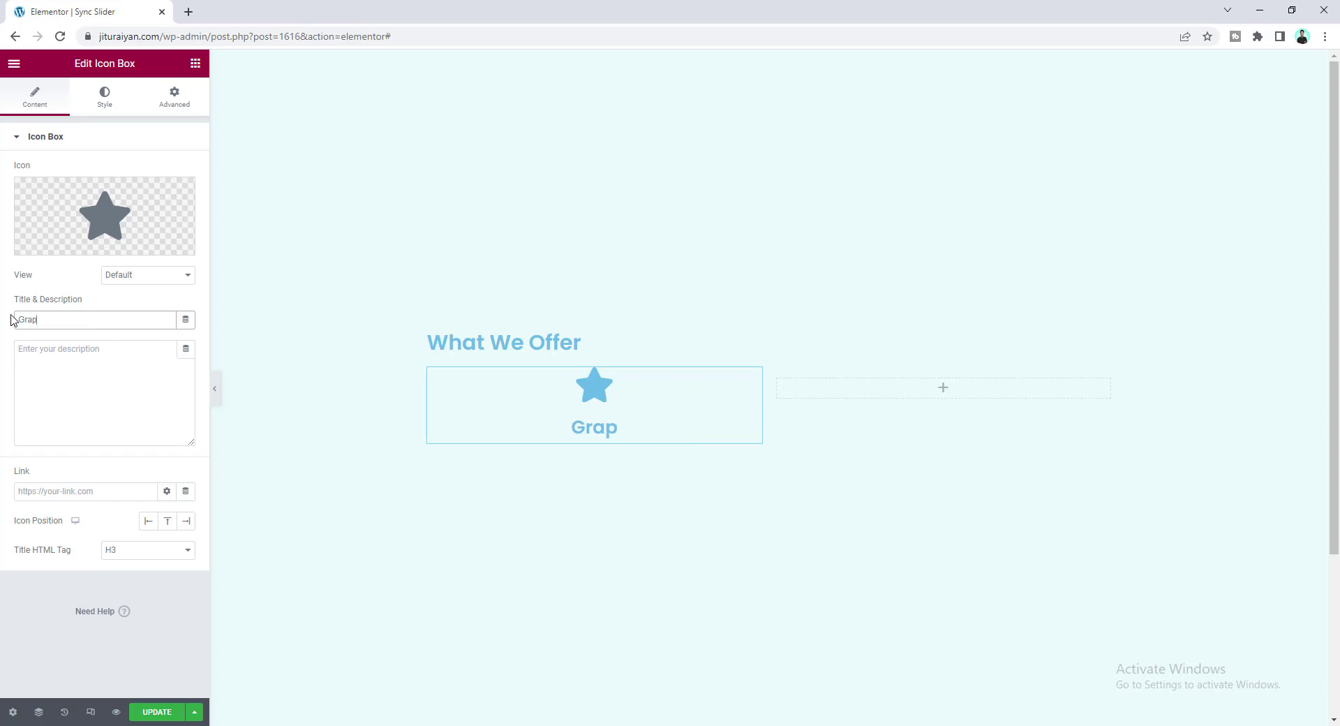
Step: Replace the icon box's star with the asterisk from the icon library and set the icon position to the left of the title
left_click(120, 216)
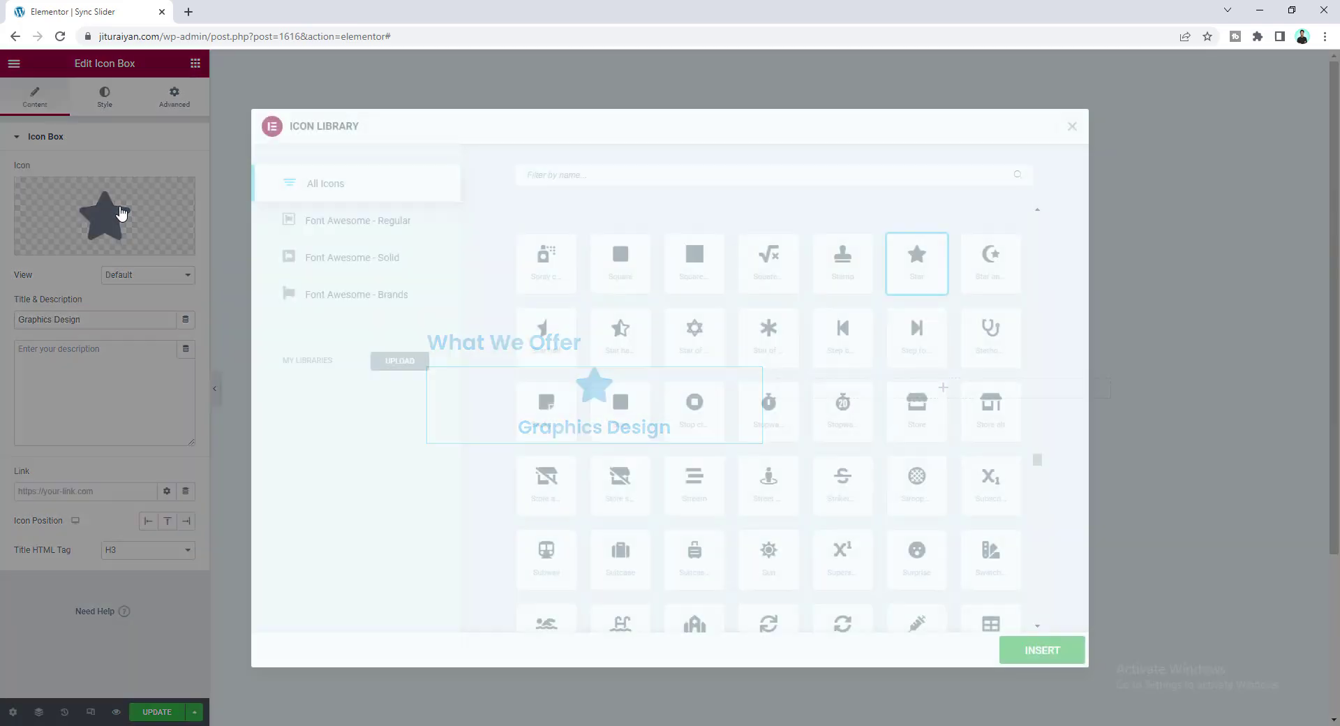
left_click(585, 176)
type("star")
double_click(784, 359)
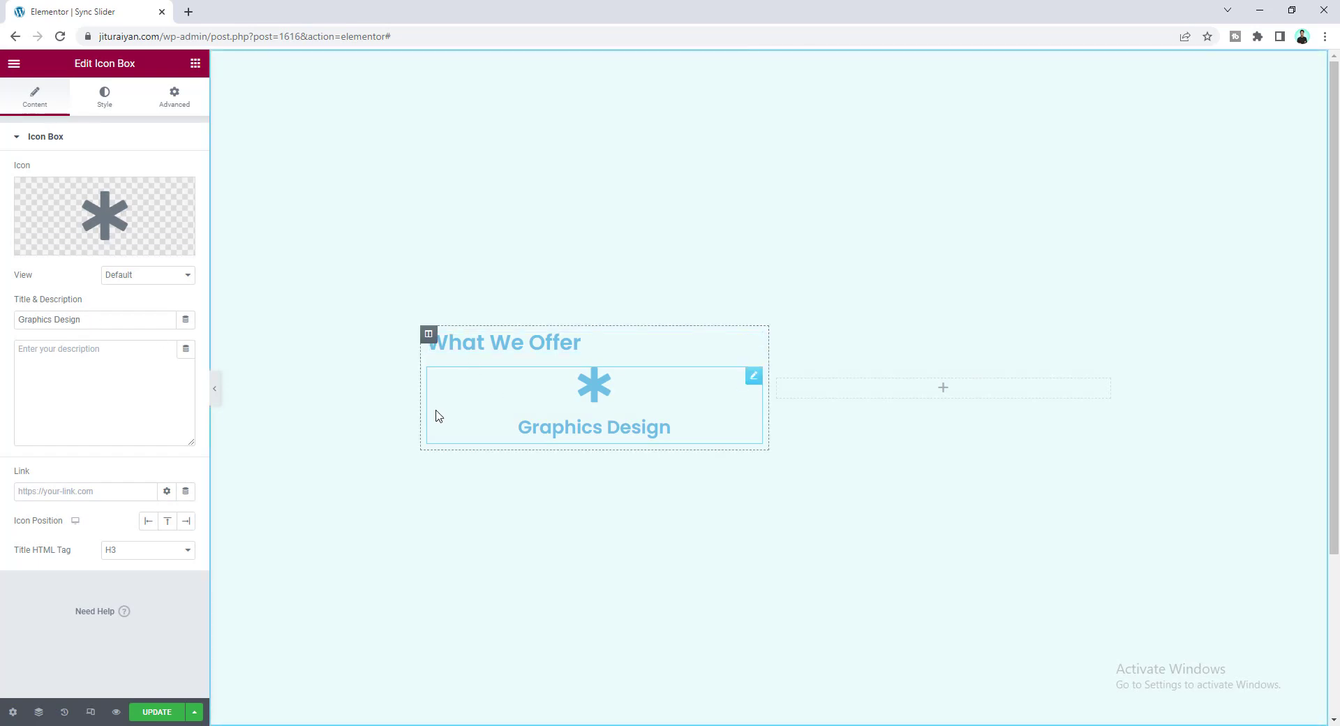
left_click(146, 524)
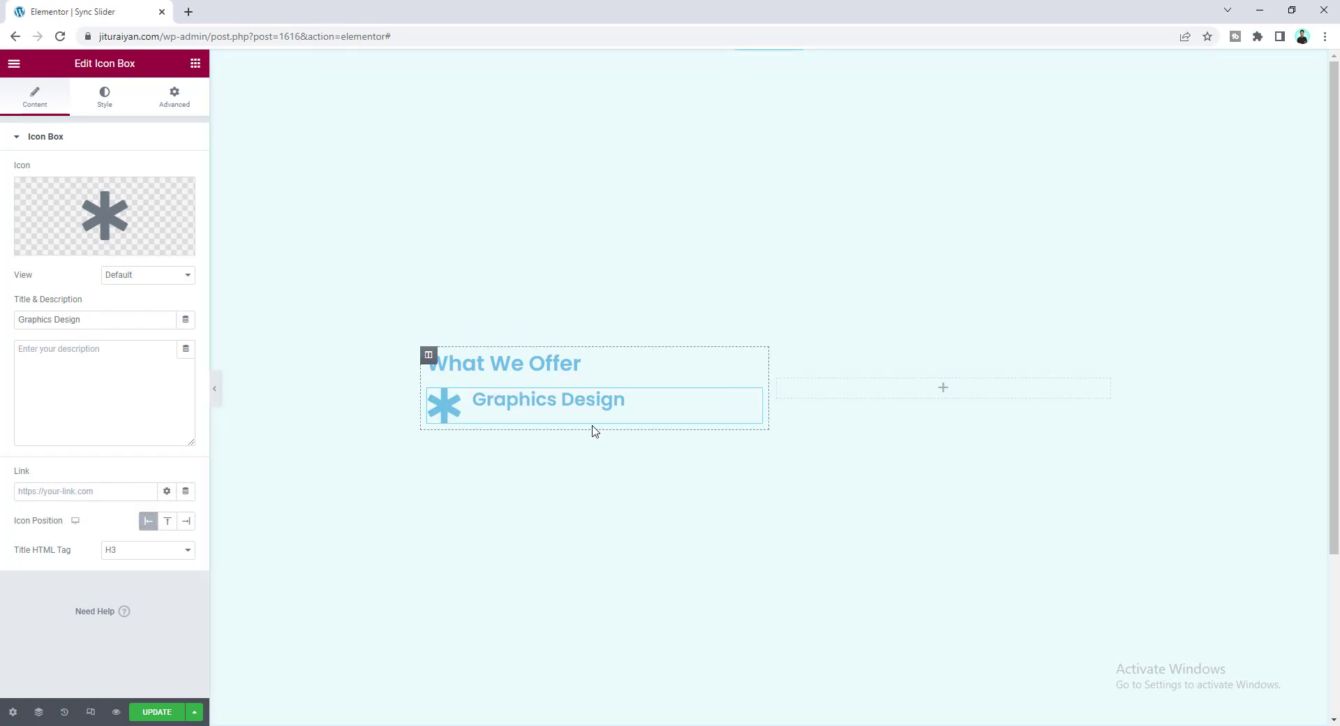
Step: Set the Graphics Design icon's primary color to a bright yellow
left_click(105, 99)
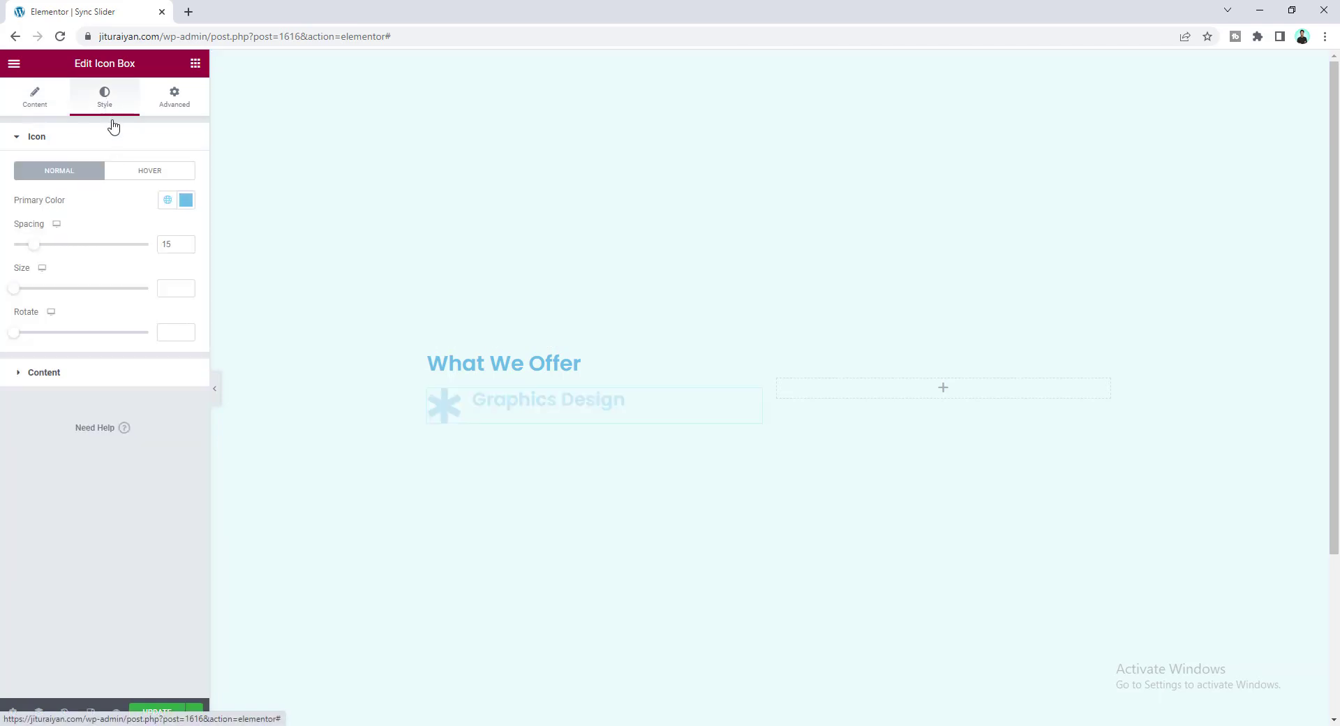
left_click(186, 201)
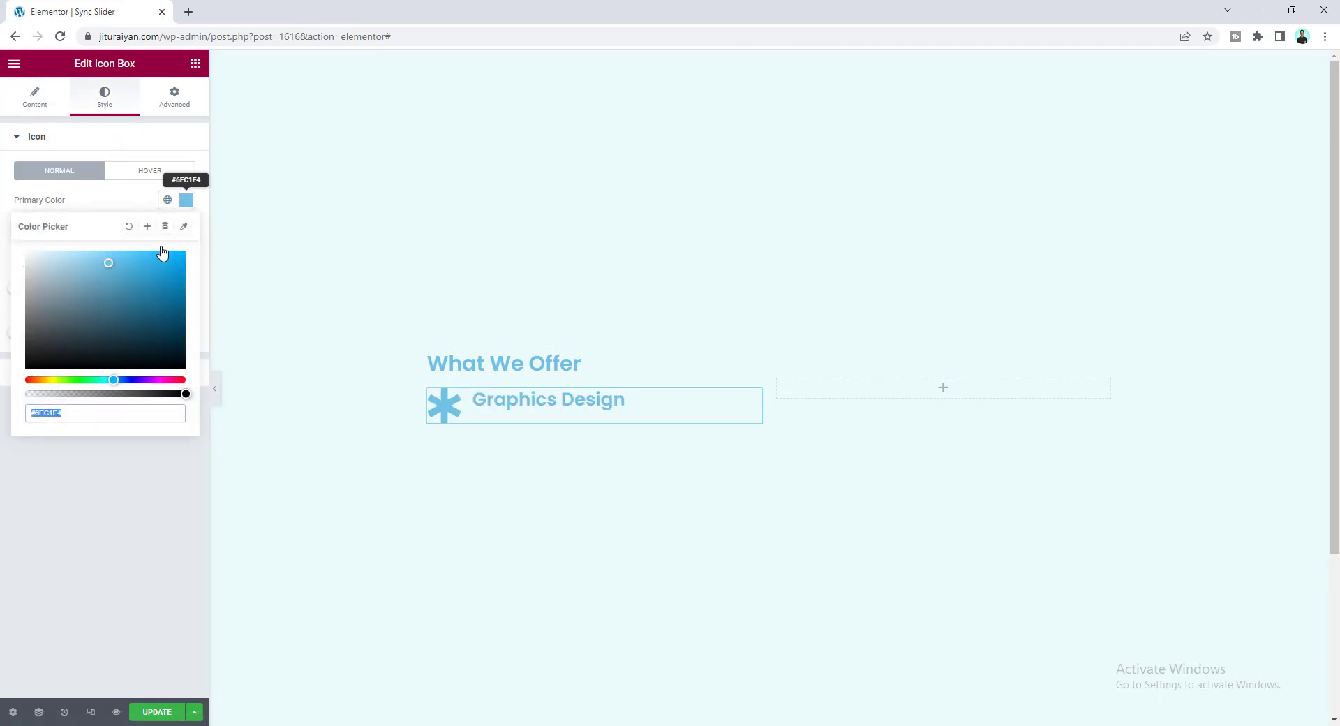
left_click(50, 380)
left_click(119, 251)
left_click(109, 207)
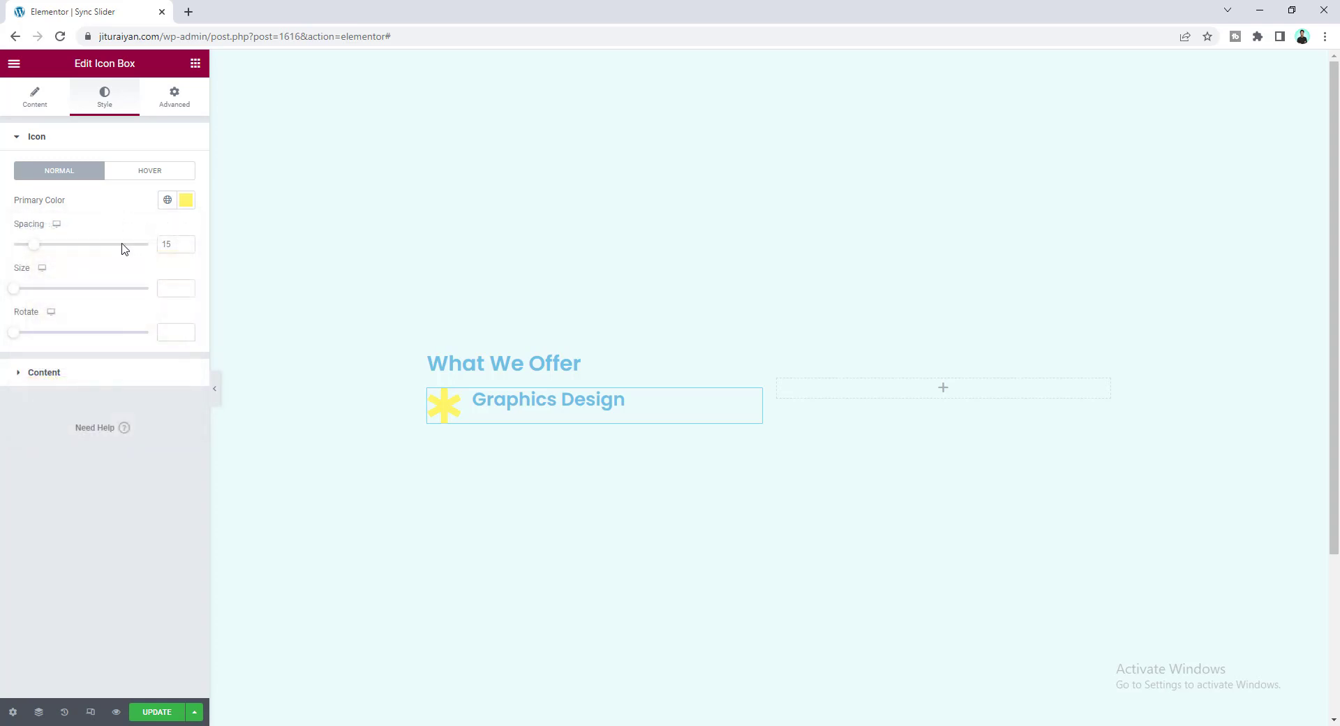
Step: Set the Graphics Design icon box's title color to black (#000000)
left_click(112, 374)
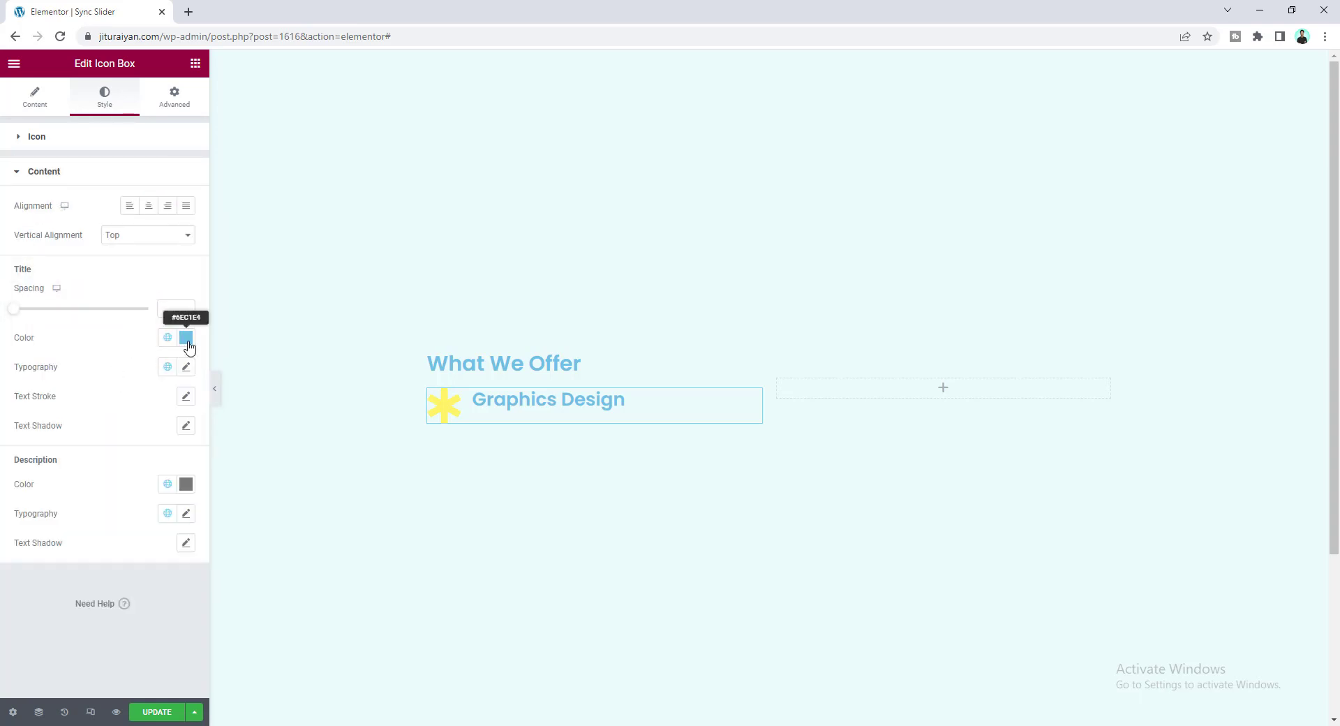
left_click(185, 338)
type("#000000")
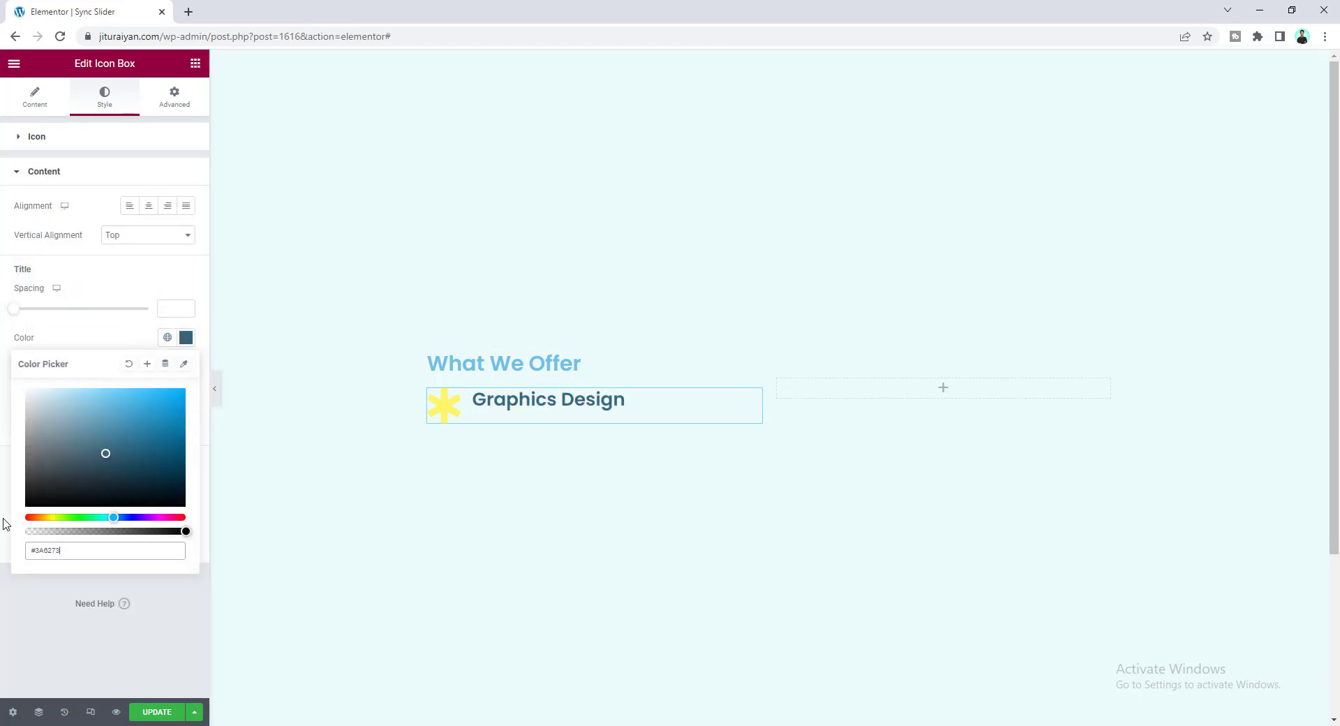
left_click(107, 332)
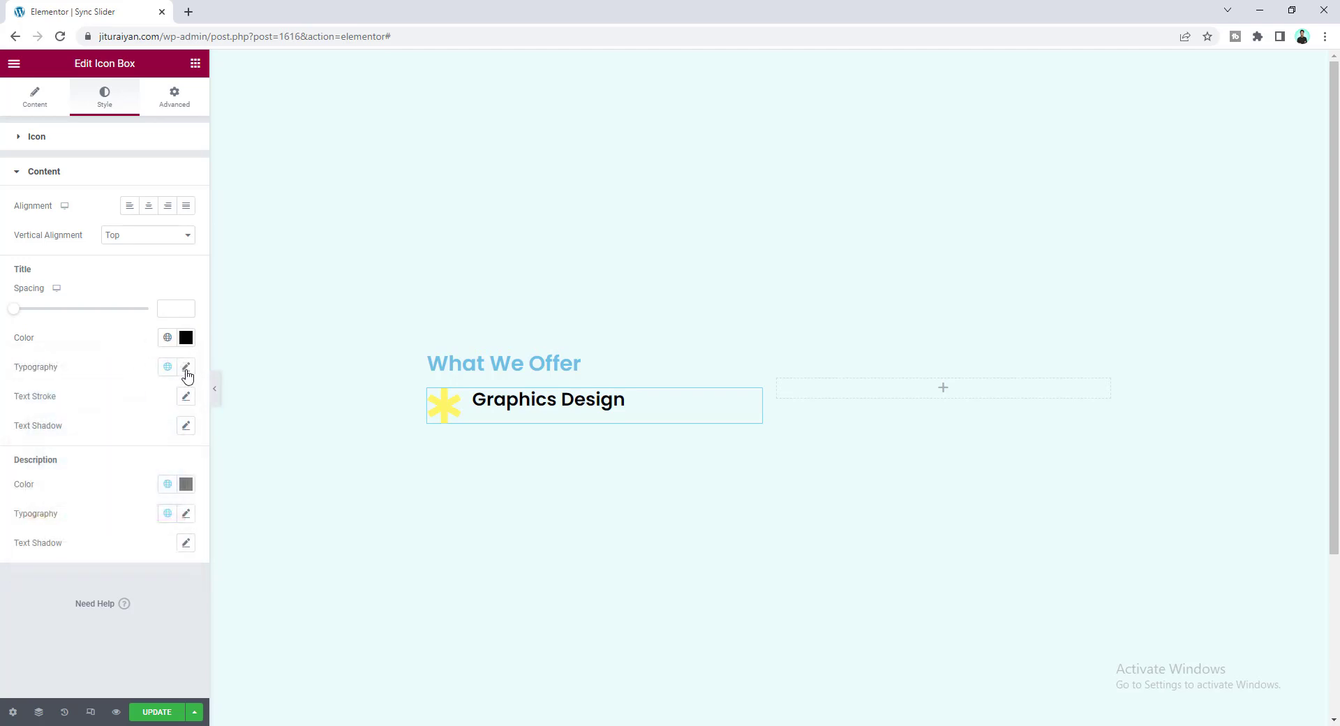
Step: Set the Graphics Design title's typography to 19 px with weight 500, and the icon size to 20
left_click(186, 367)
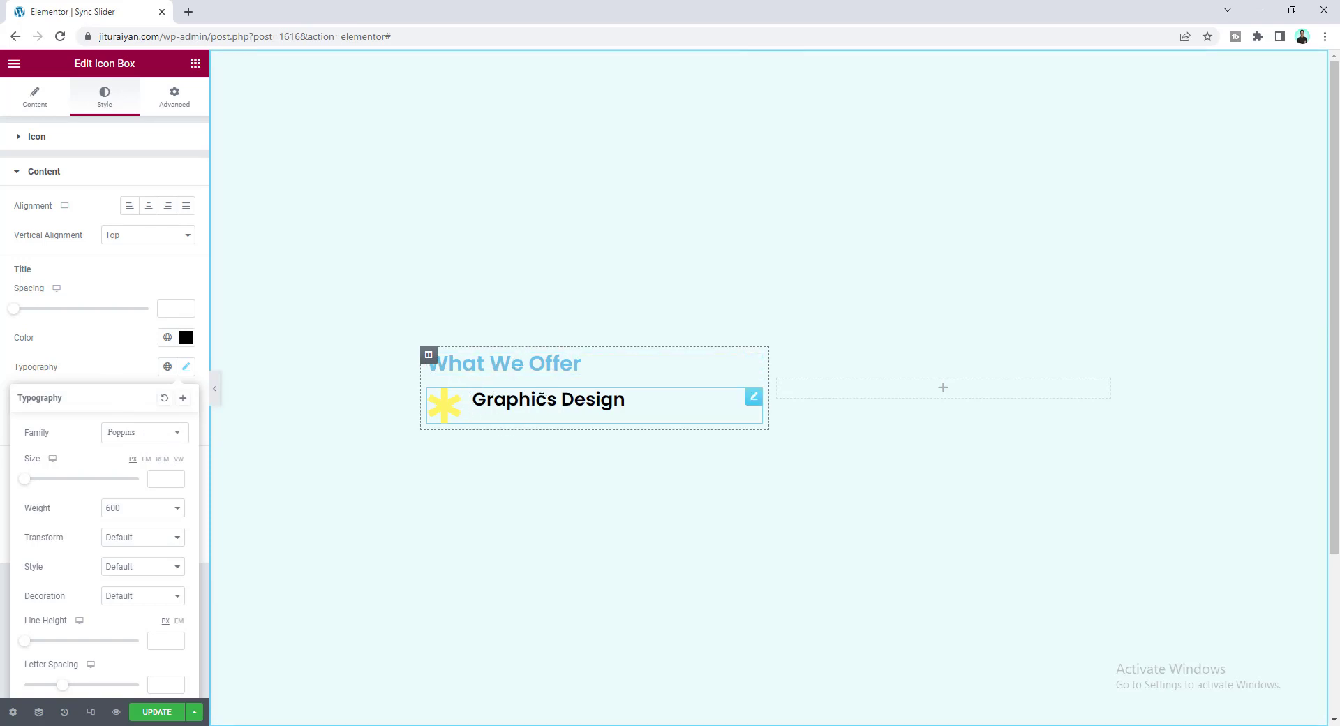
left_click(158, 478)
type("19")
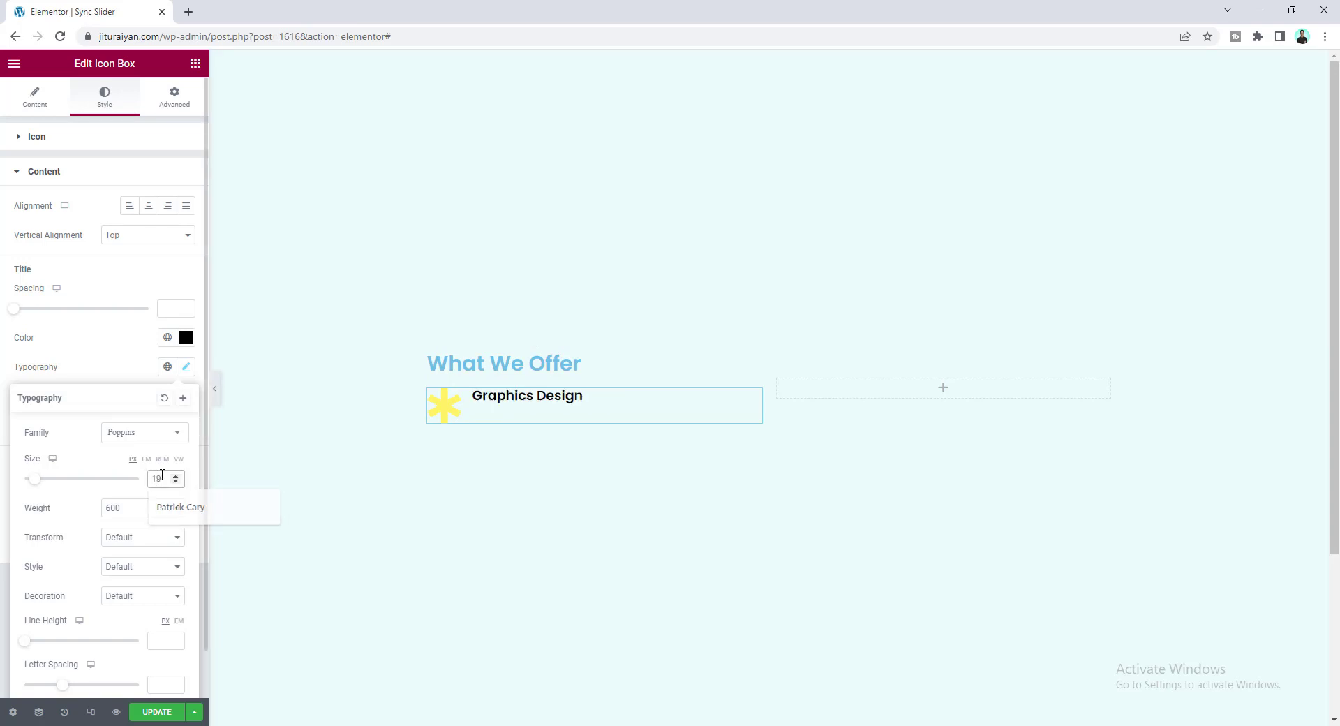
left_click(144, 515)
left_click(147, 571)
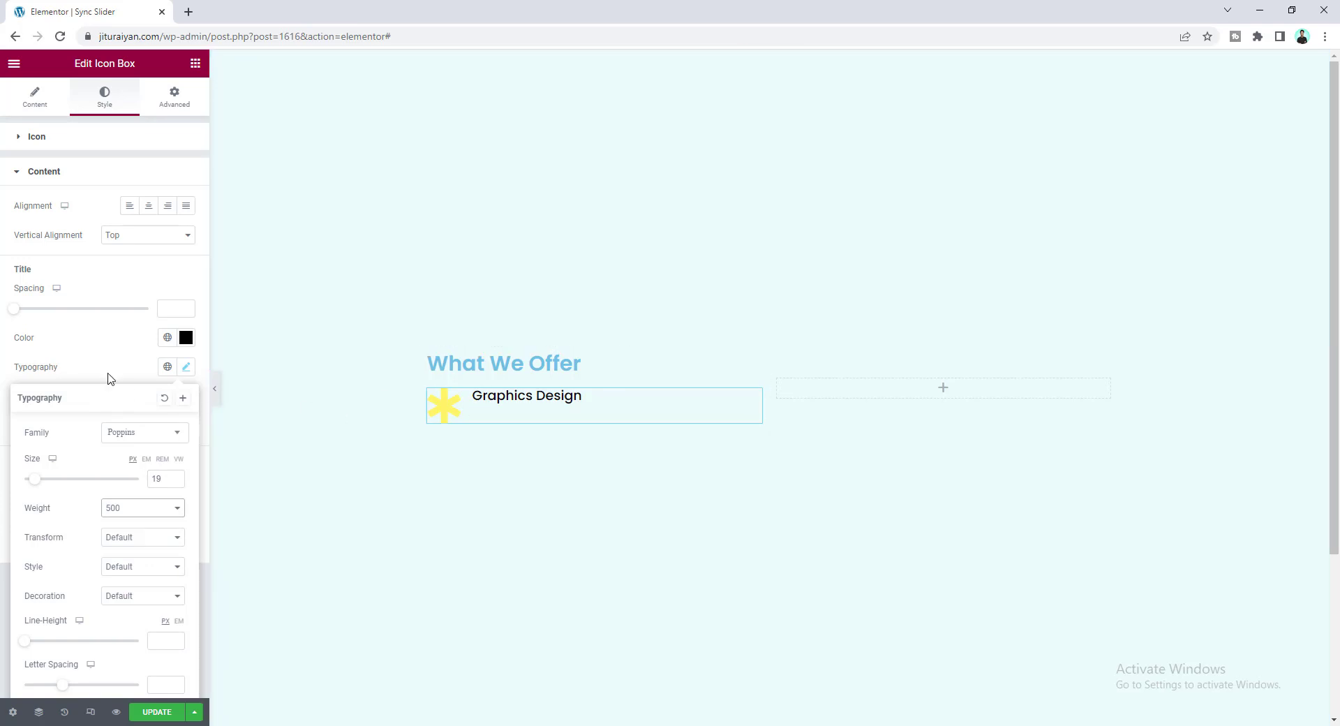
left_click(109, 140)
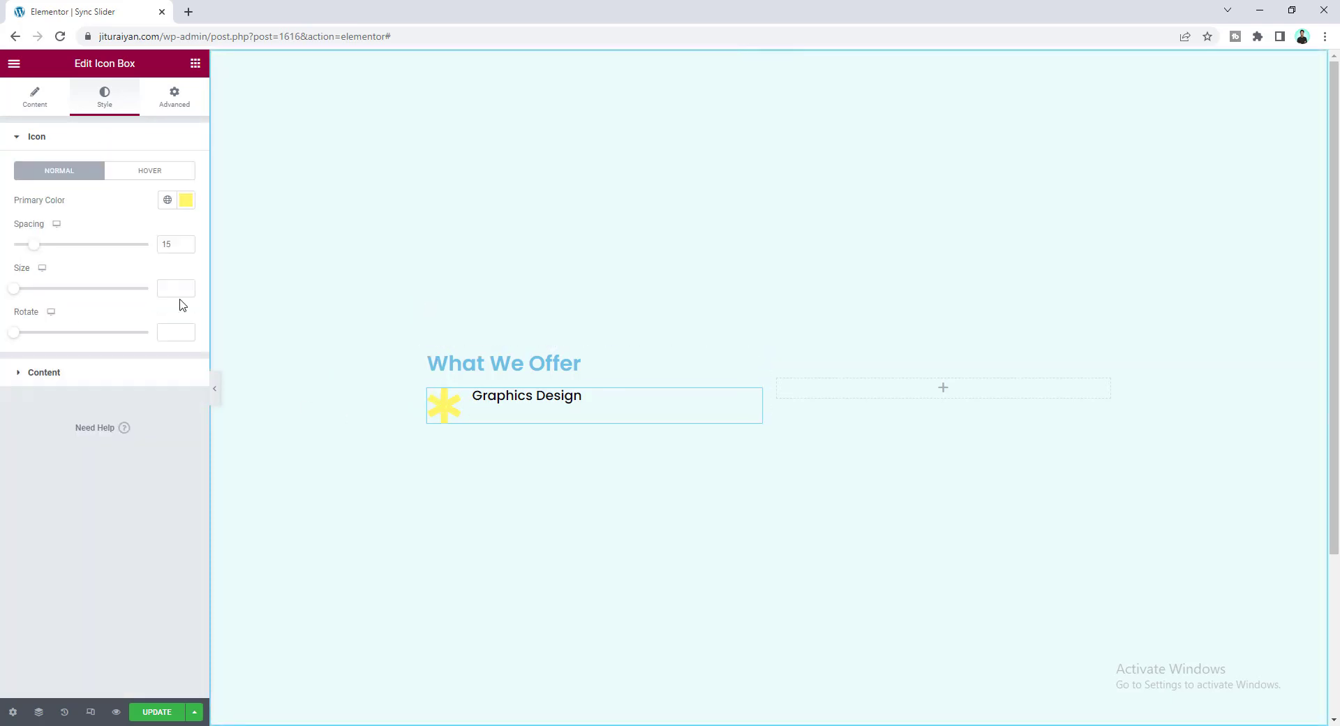
type("20")
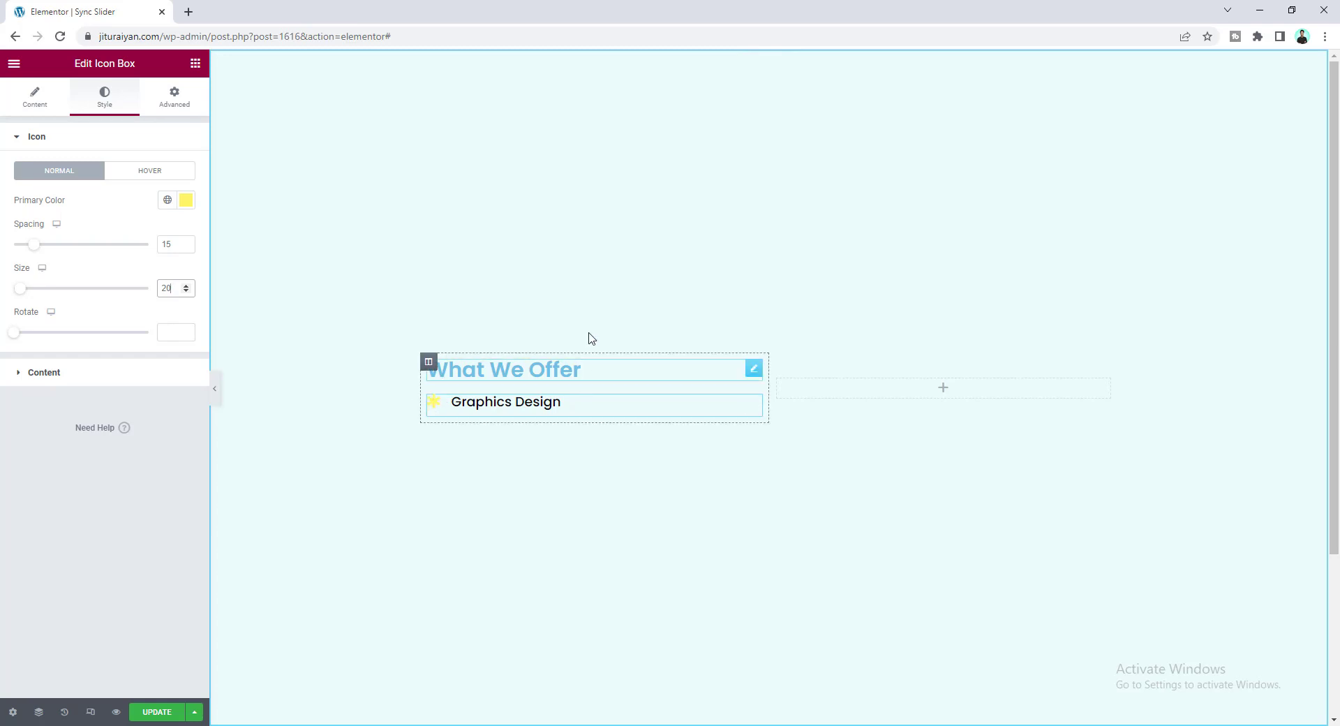
Step: Paste the prepared icon box styling code into the custom CSS of the What We Offer section
right_click(555, 73)
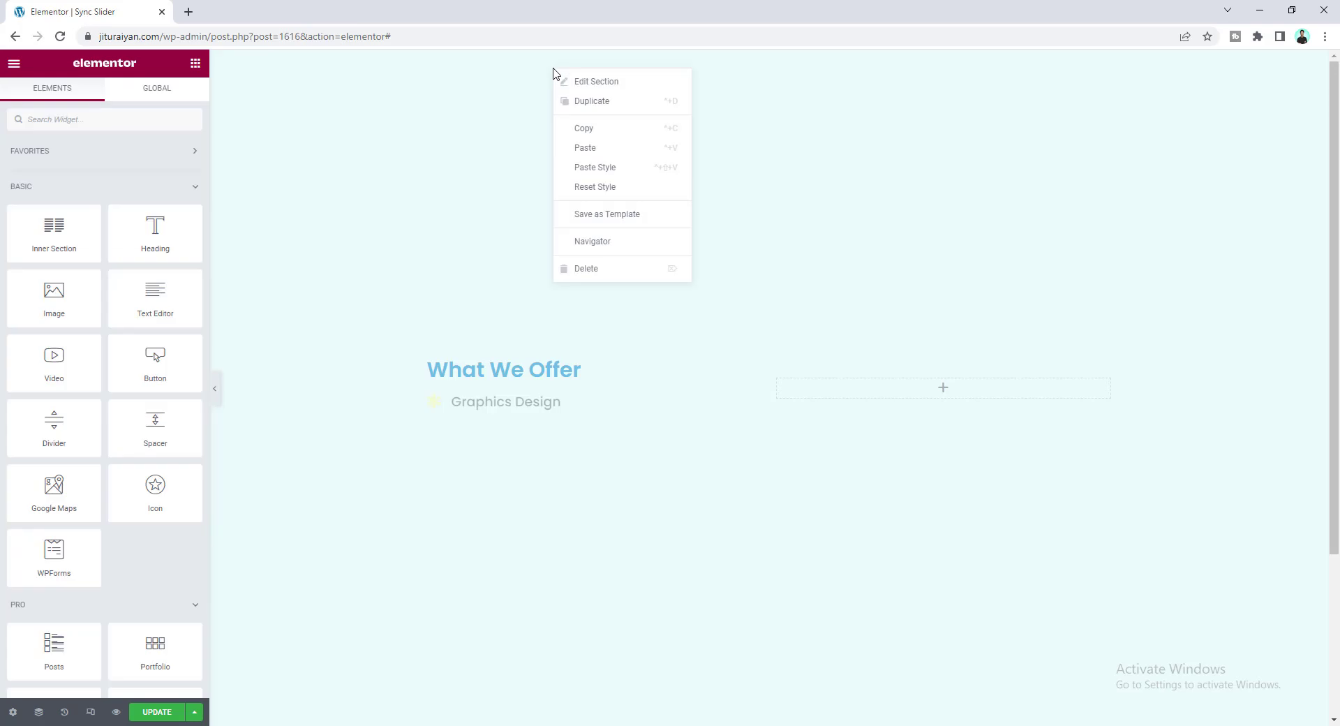
left_click(592, 84)
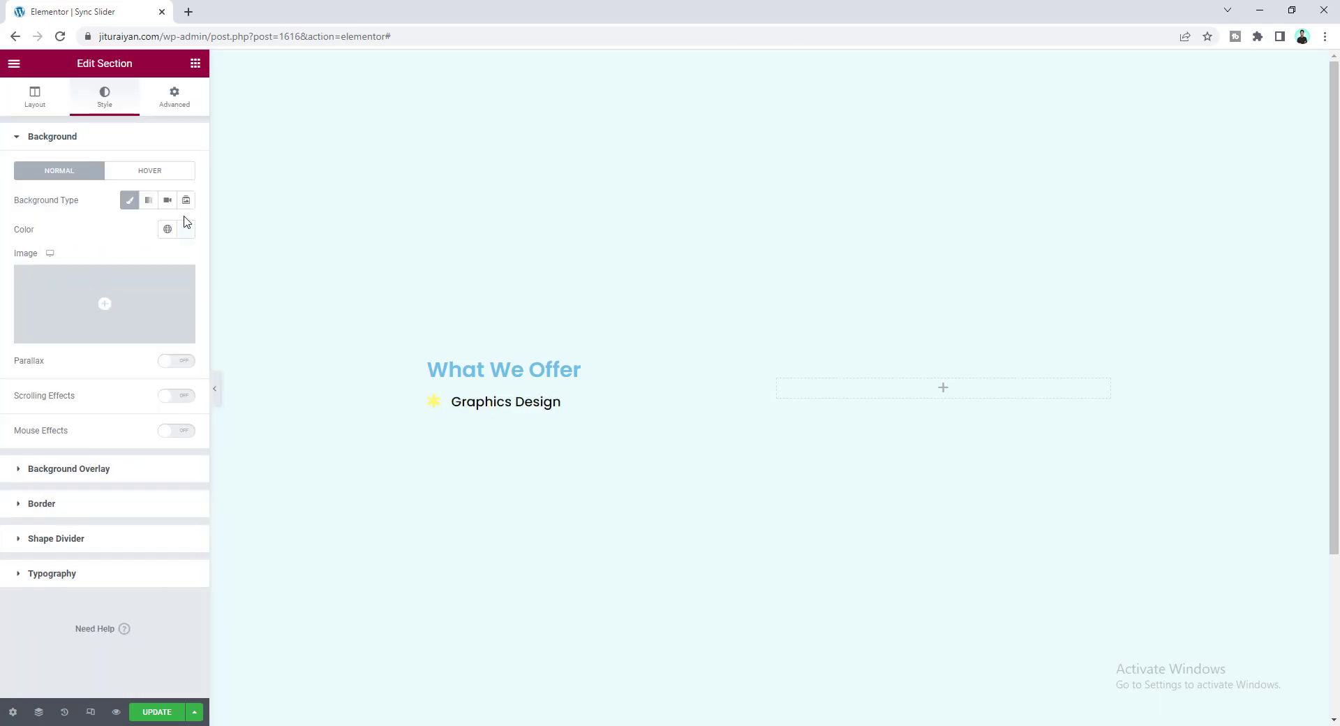
left_click(178, 101)
left_click(145, 482)
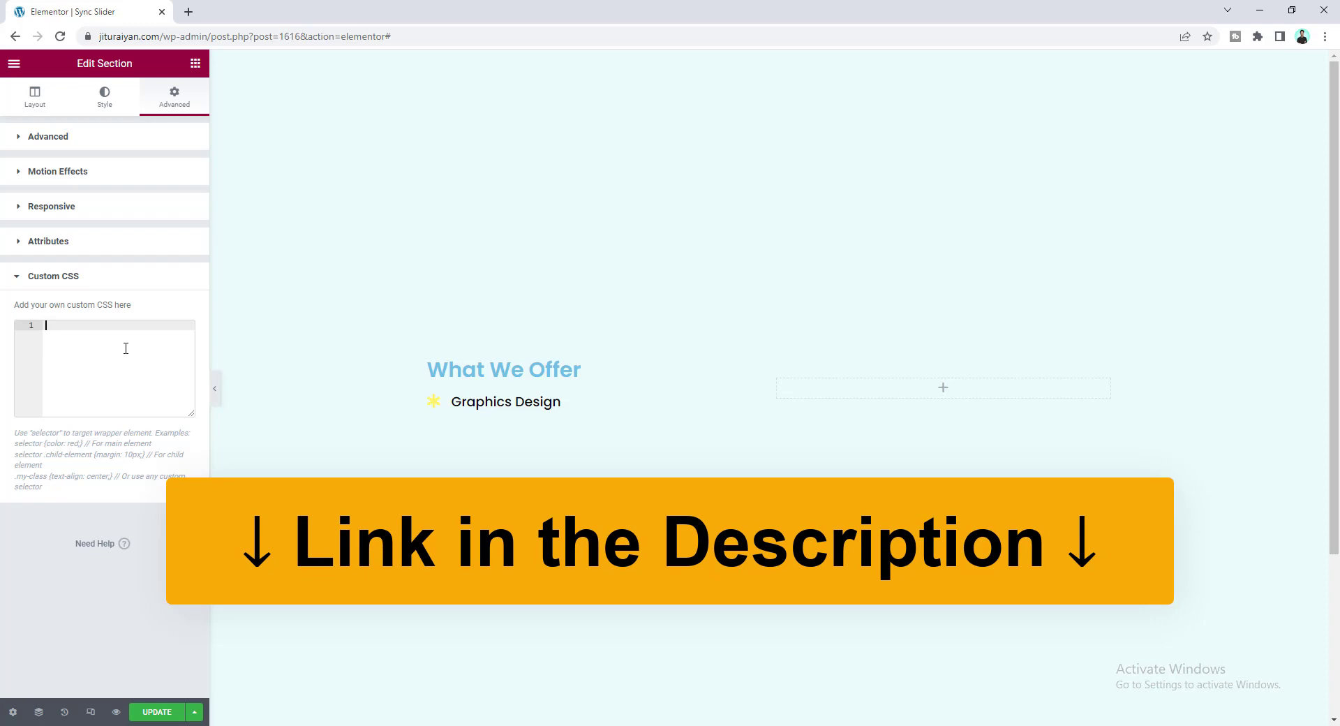
key("ctrl+v")
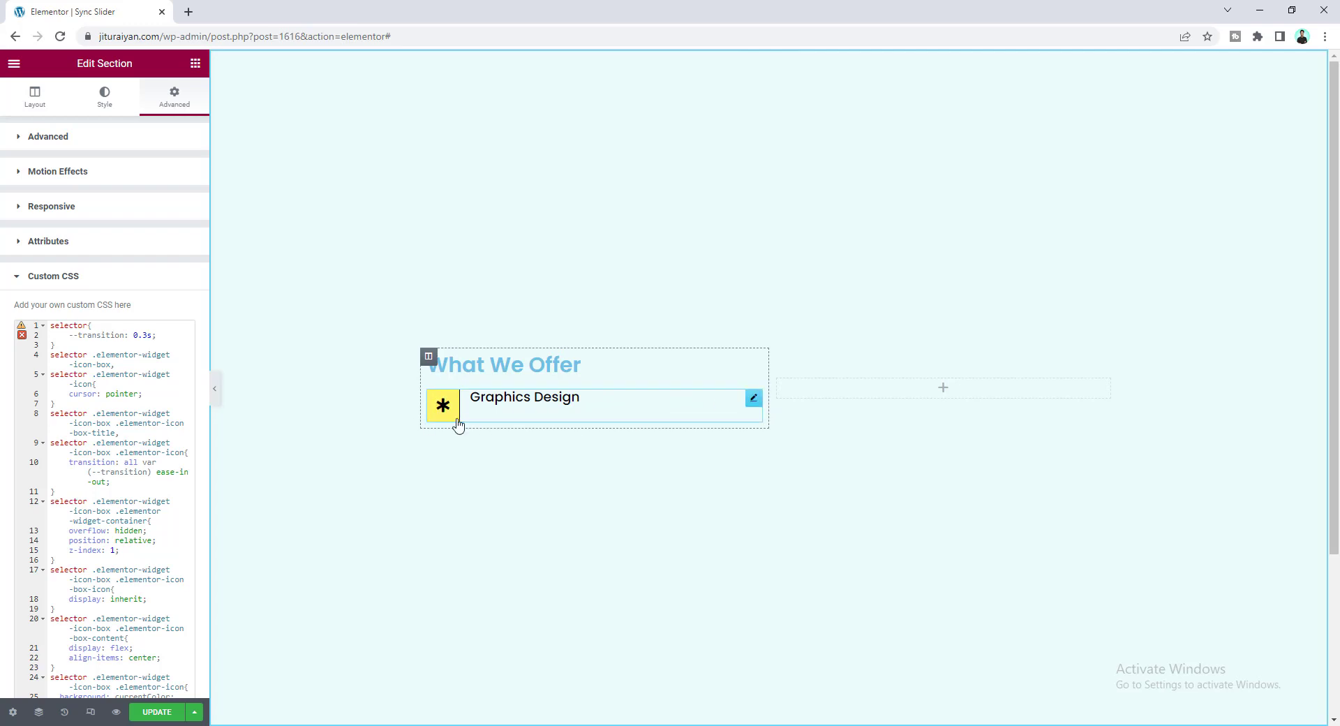
Step: Give the Graphics Design icon box a solid border with a width of 1 and a border radius of 20 px
left_click(752, 399)
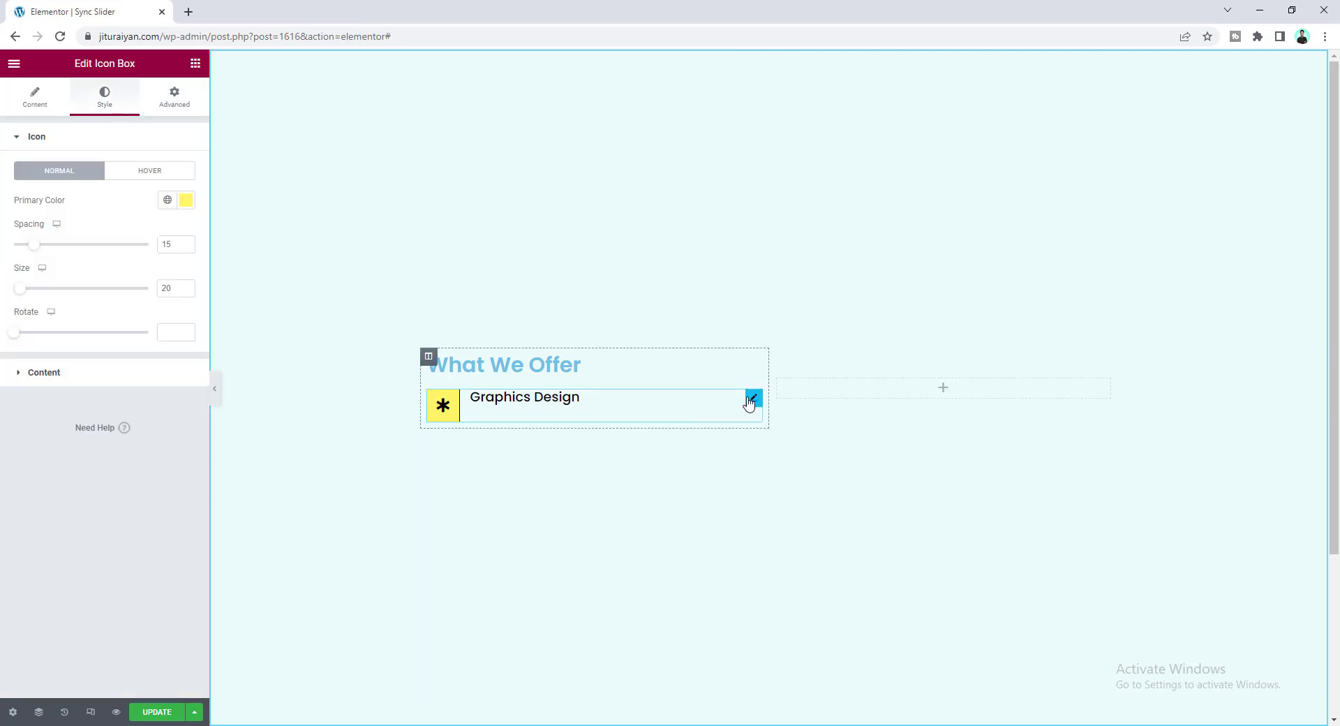
left_click(178, 104)
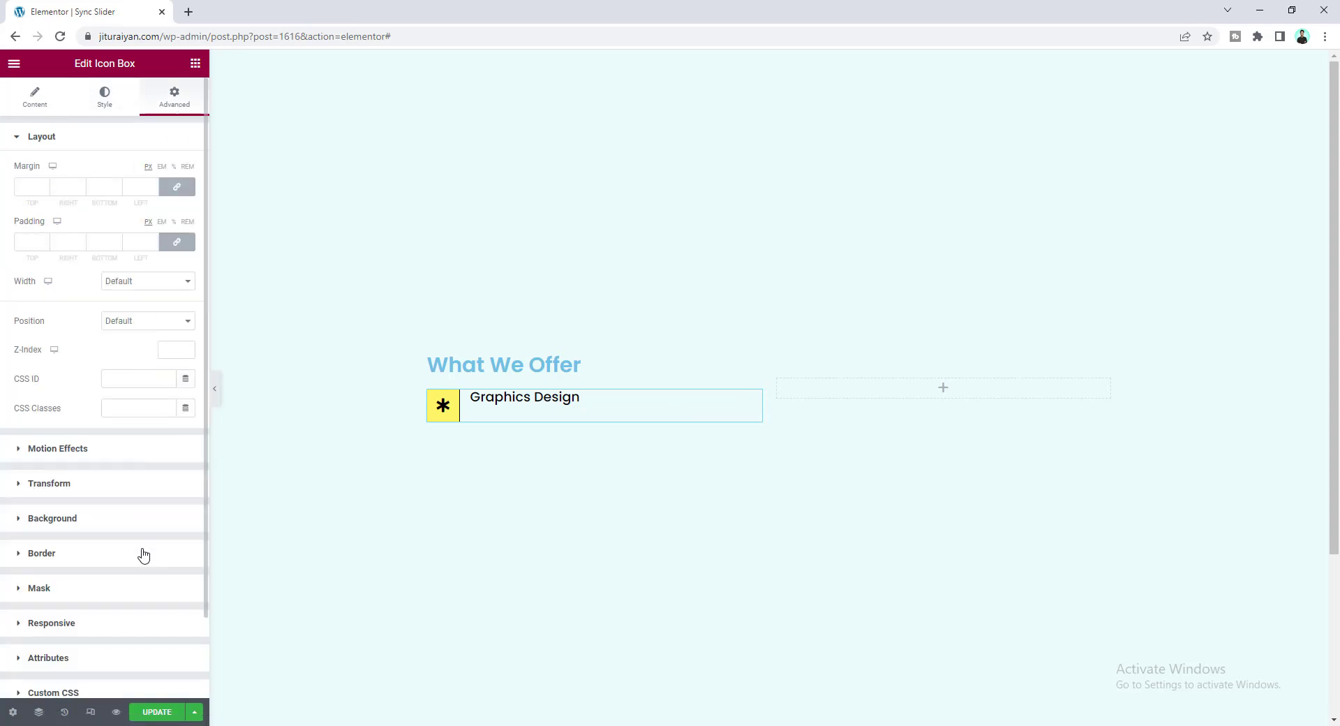
left_click(143, 554)
left_click(146, 348)
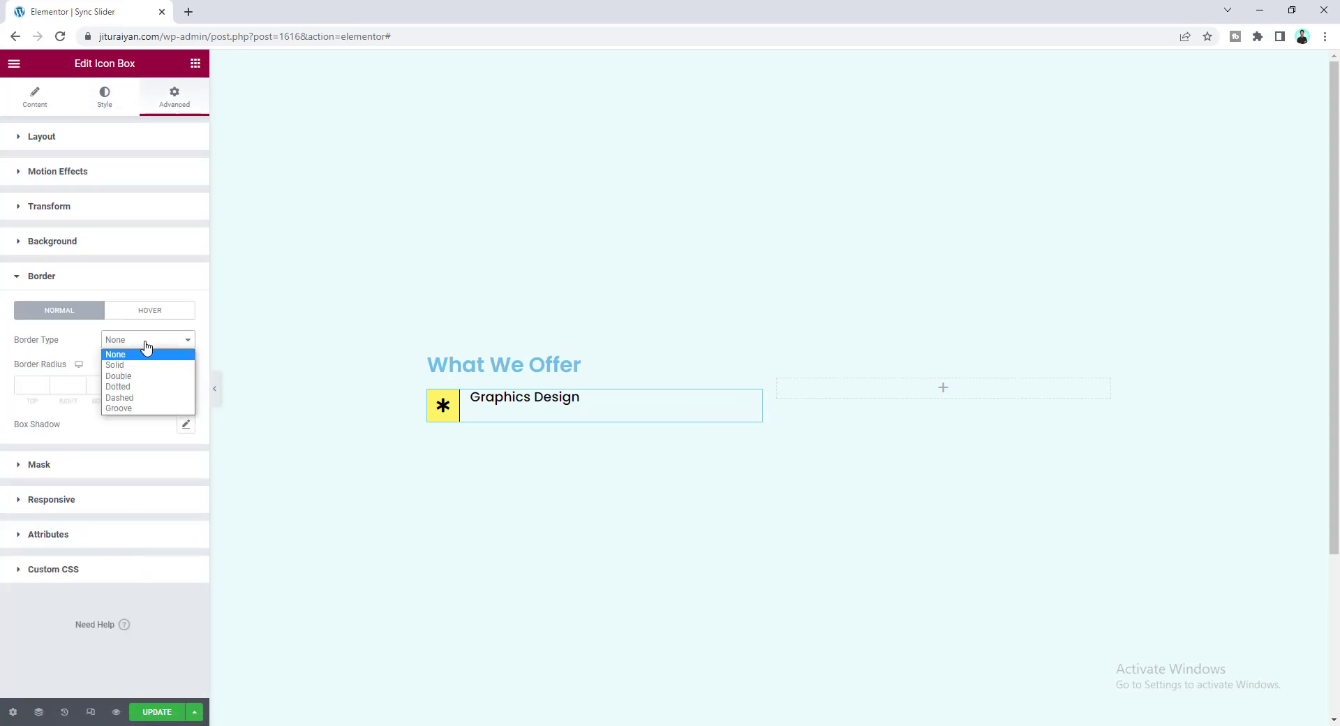
left_click(147, 360)
left_click(104, 384)
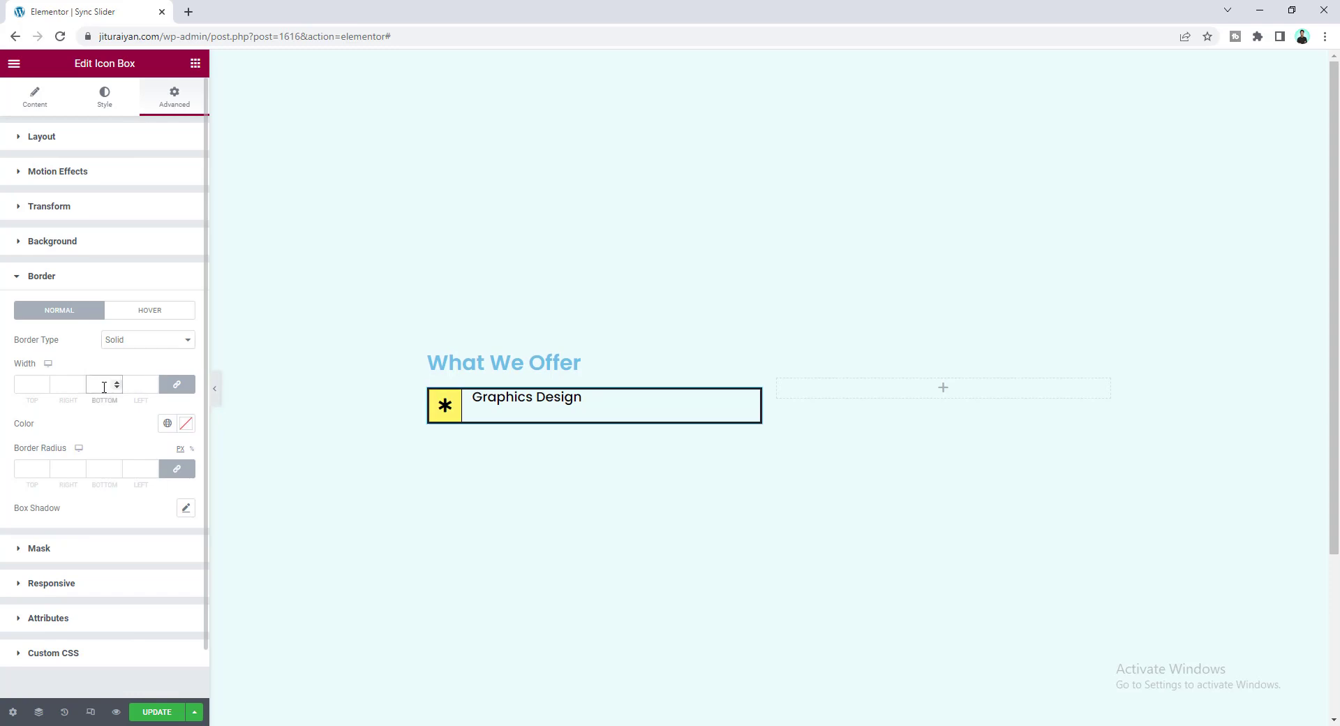
type("1")
left_click(97, 472)
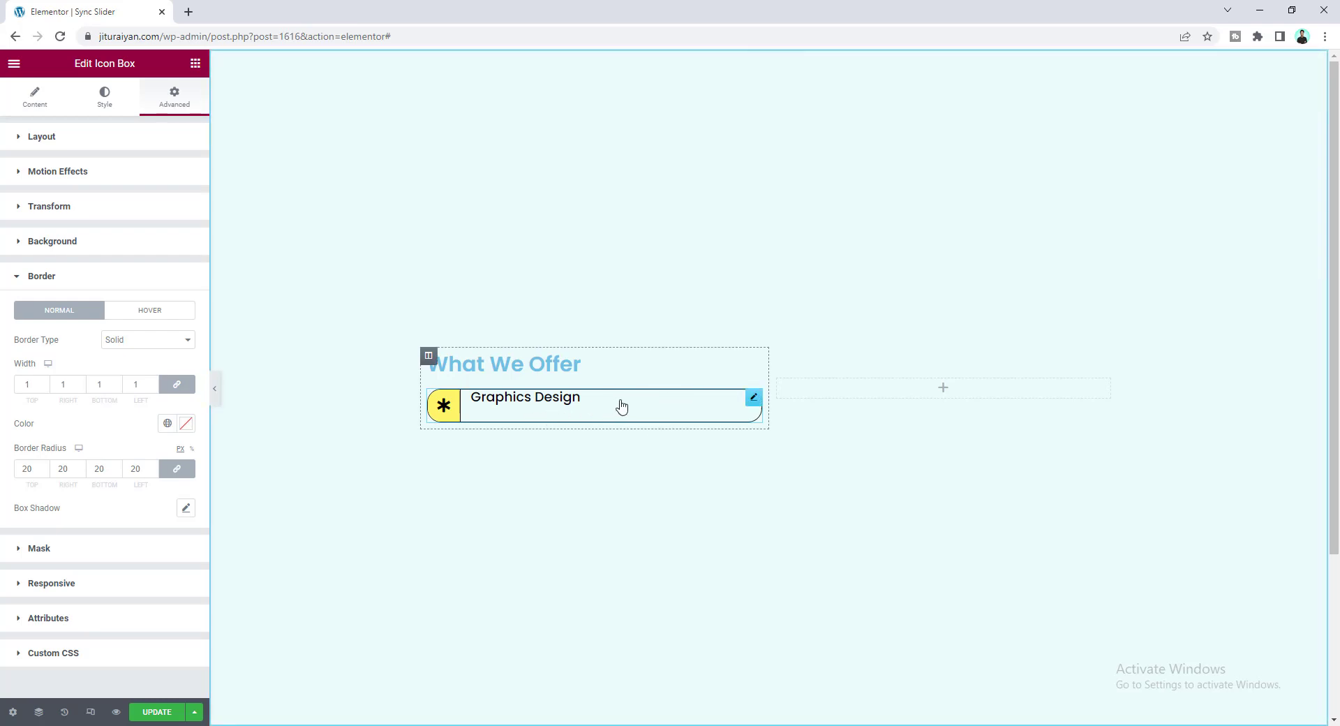
Step: Set the icon box's width to Inline (auto) and add 15 px of padding on its right side only
left_click(92, 140)
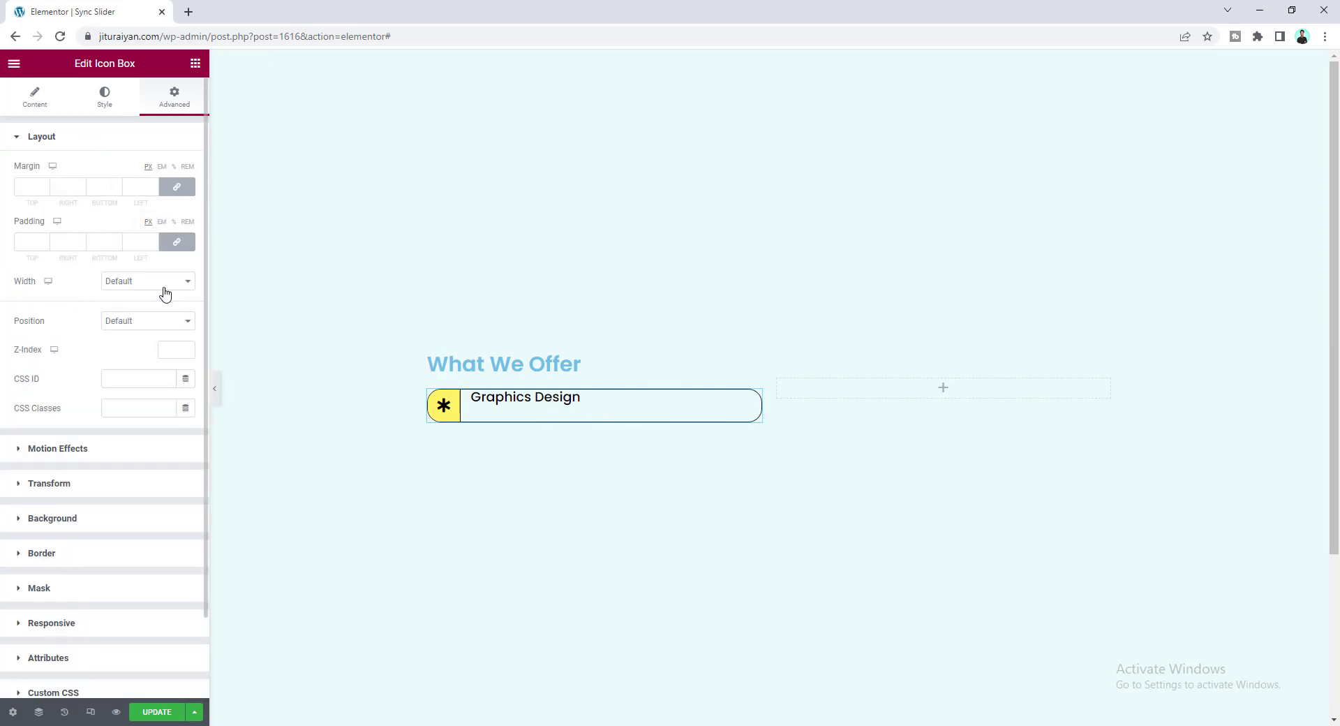
left_click(164, 286)
left_click(164, 318)
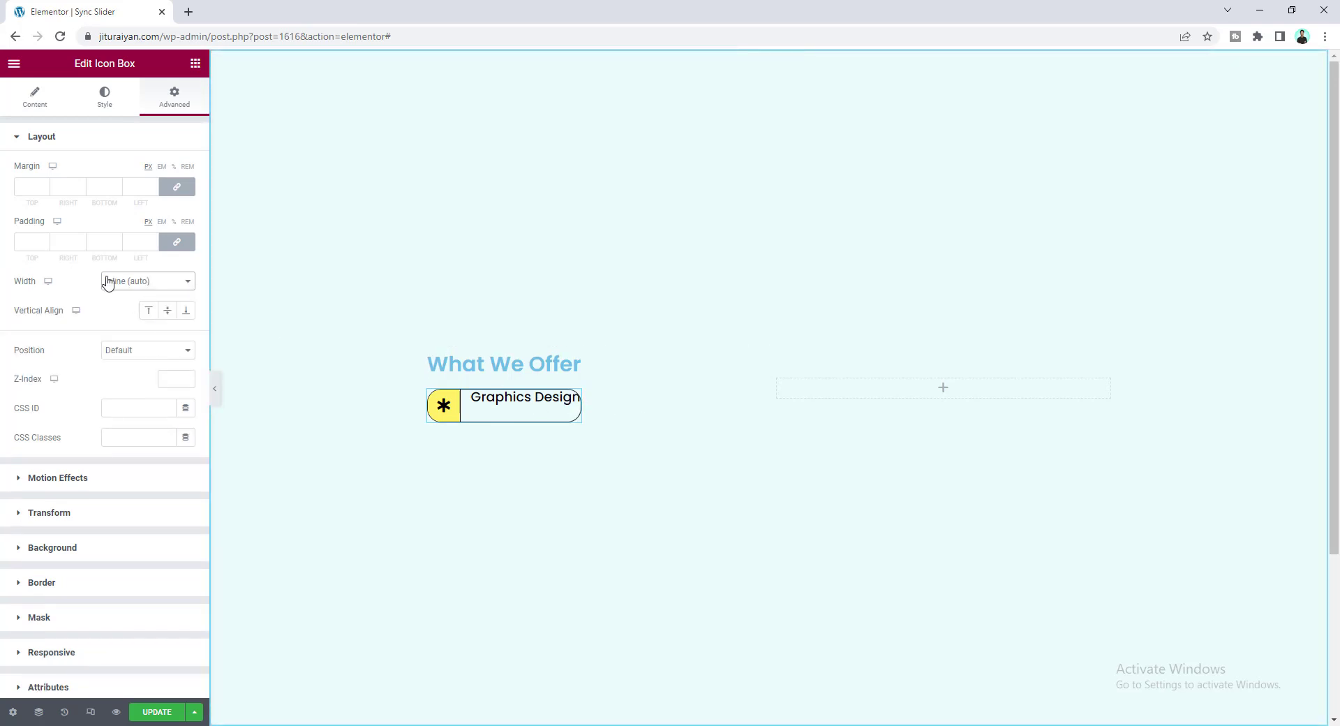
left_click(176, 242)
left_click(70, 243)
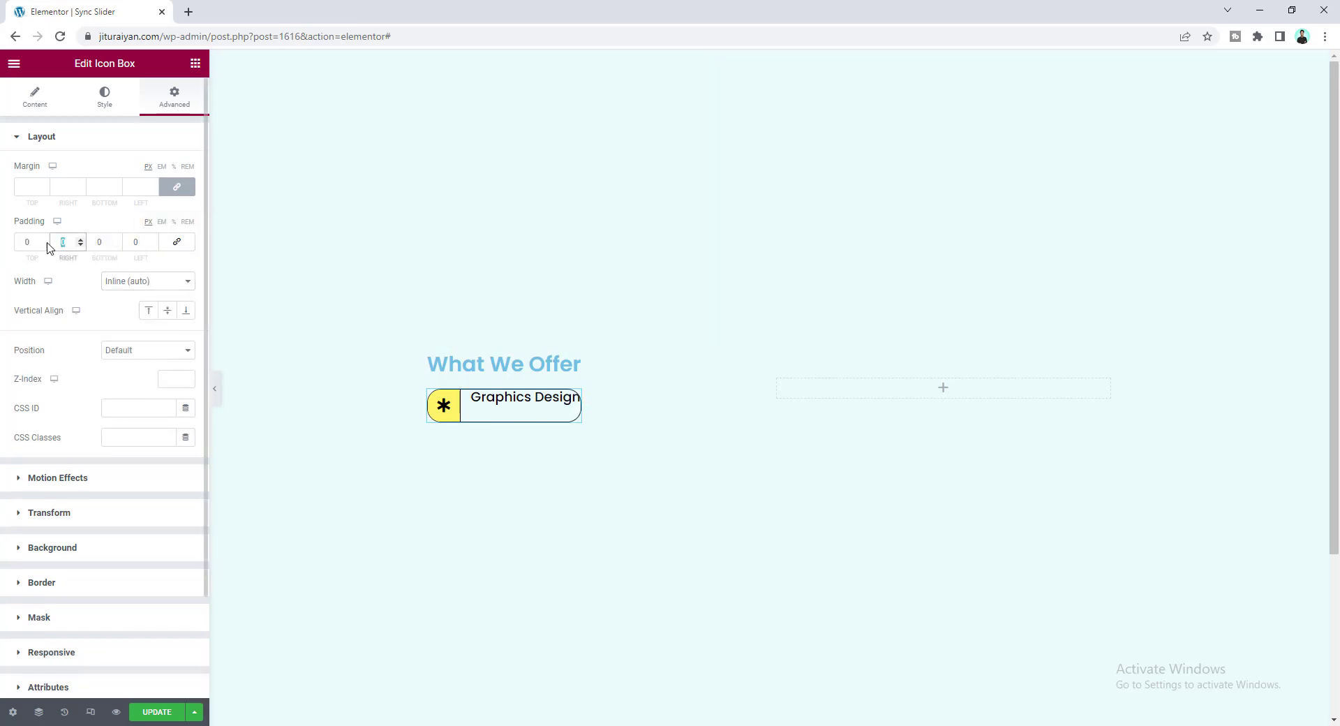
type("15")
Step: Unlink the icon box's margins and set the bottom margin to 15 px
left_click(180, 188)
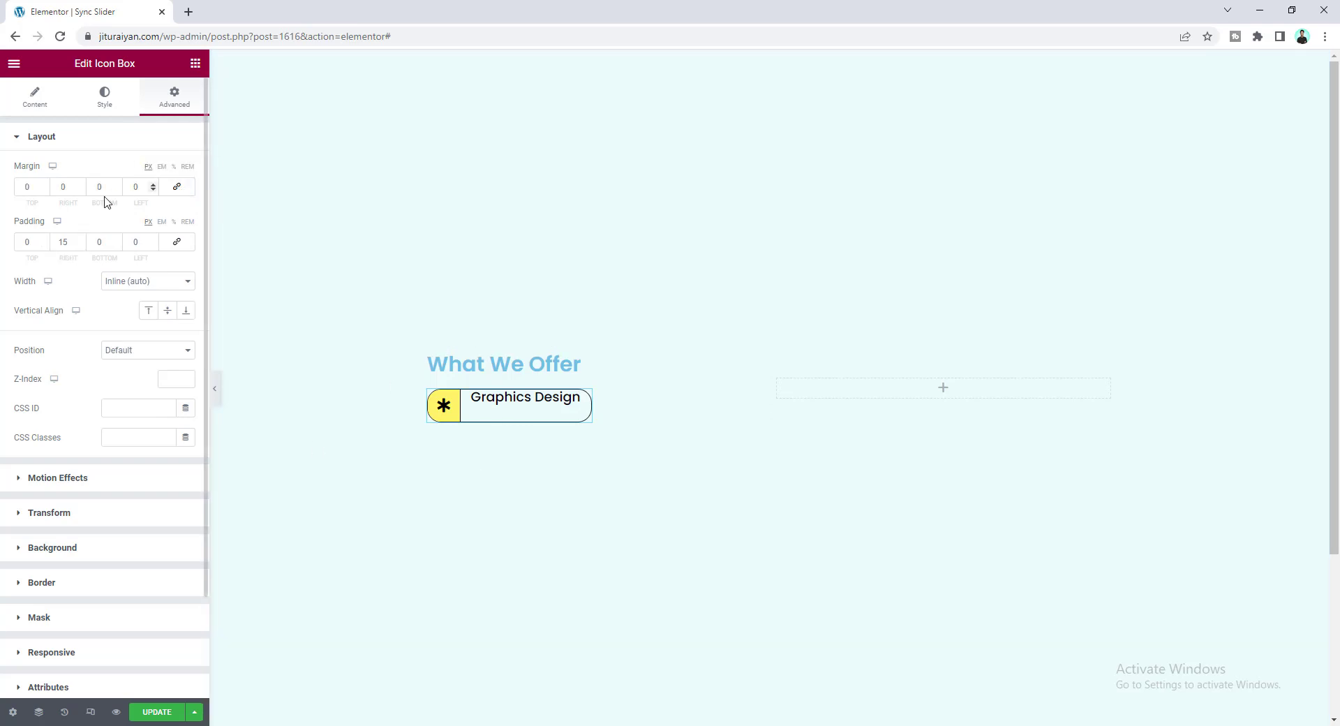
left_click(105, 187)
type("15")
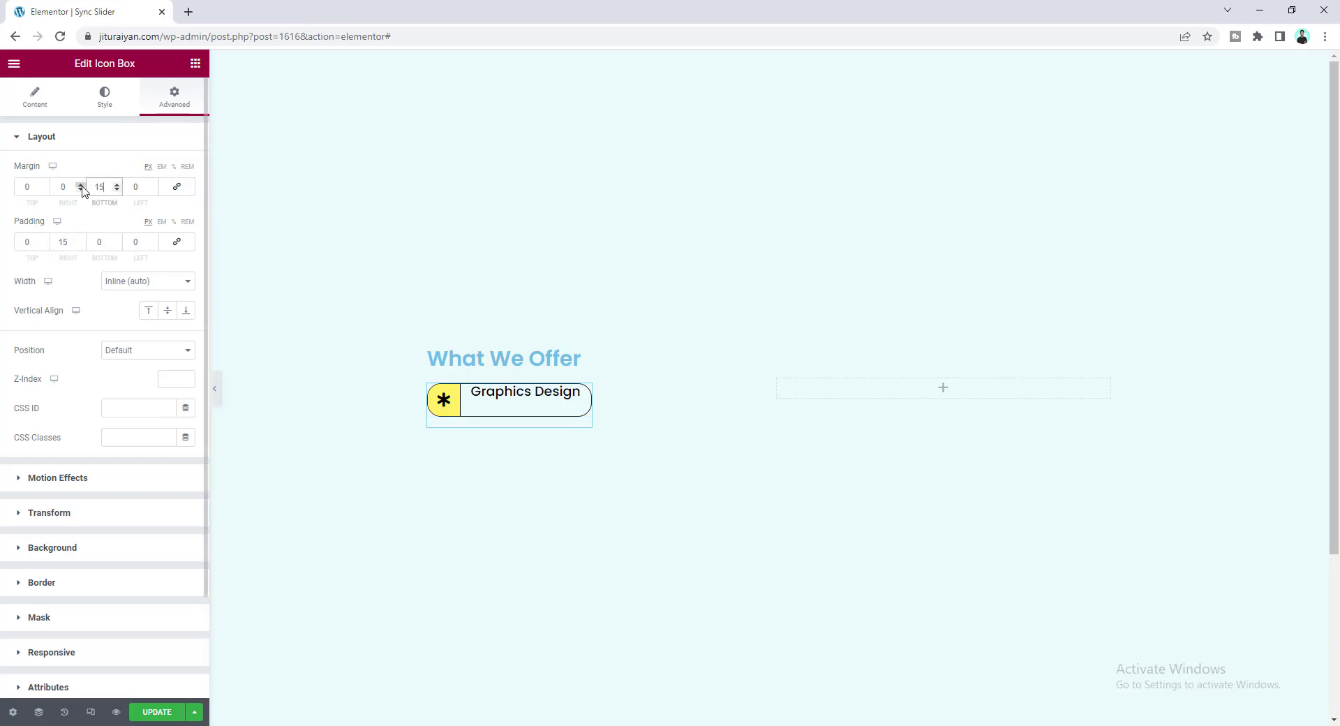
Step: Set the icon box content's vertical alignment to Middle and the title spacing to 0
left_click(107, 98)
left_click(108, 375)
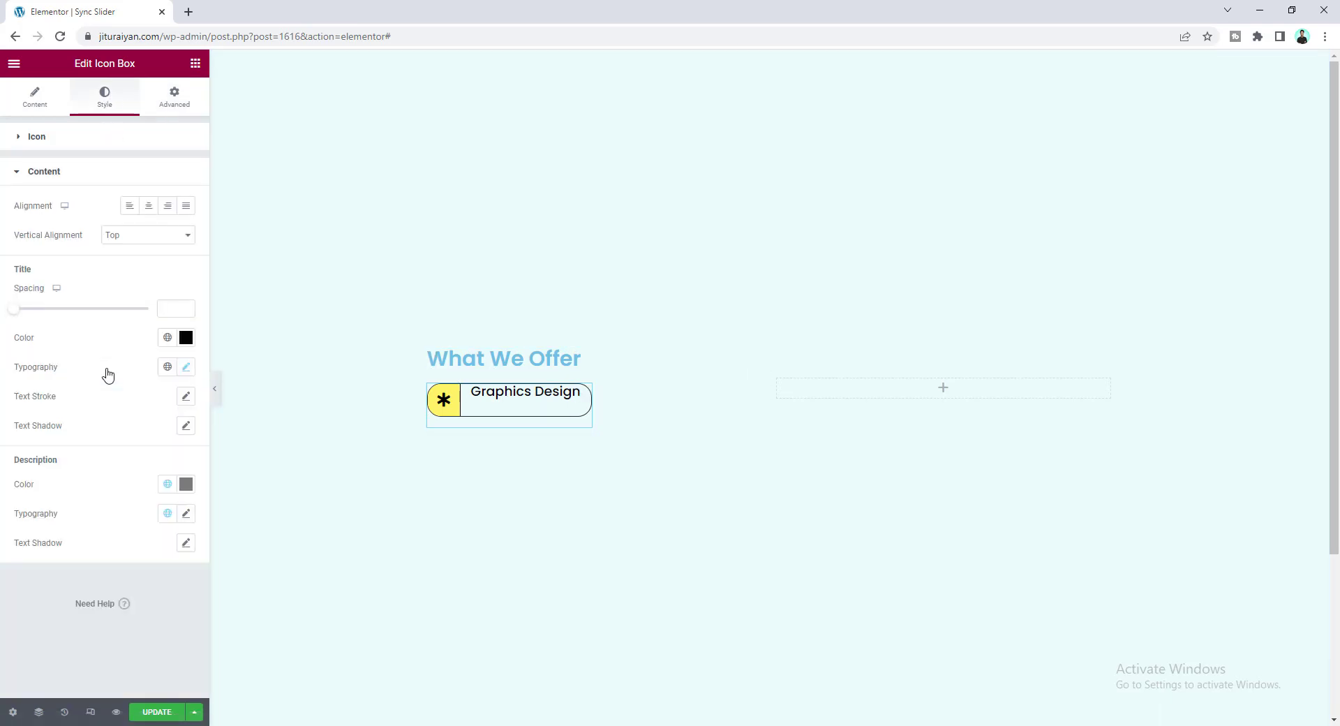
left_click(136, 239)
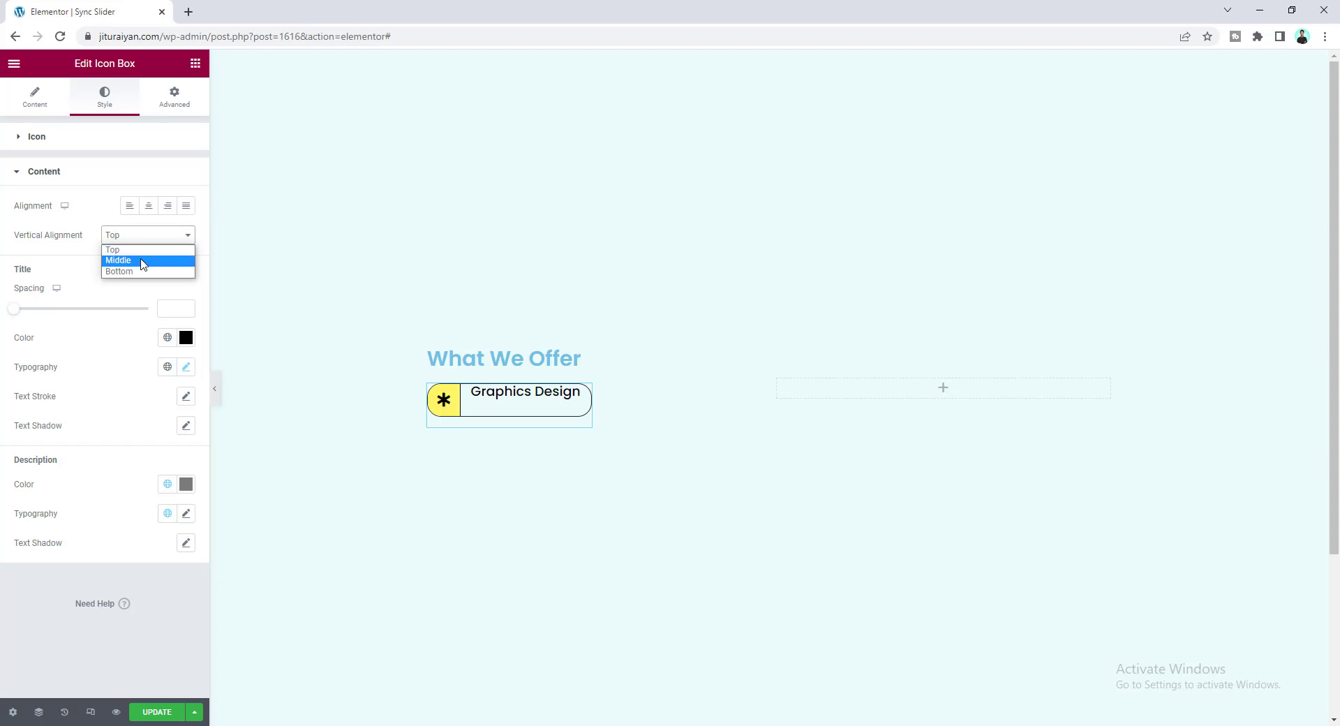
left_click(142, 262)
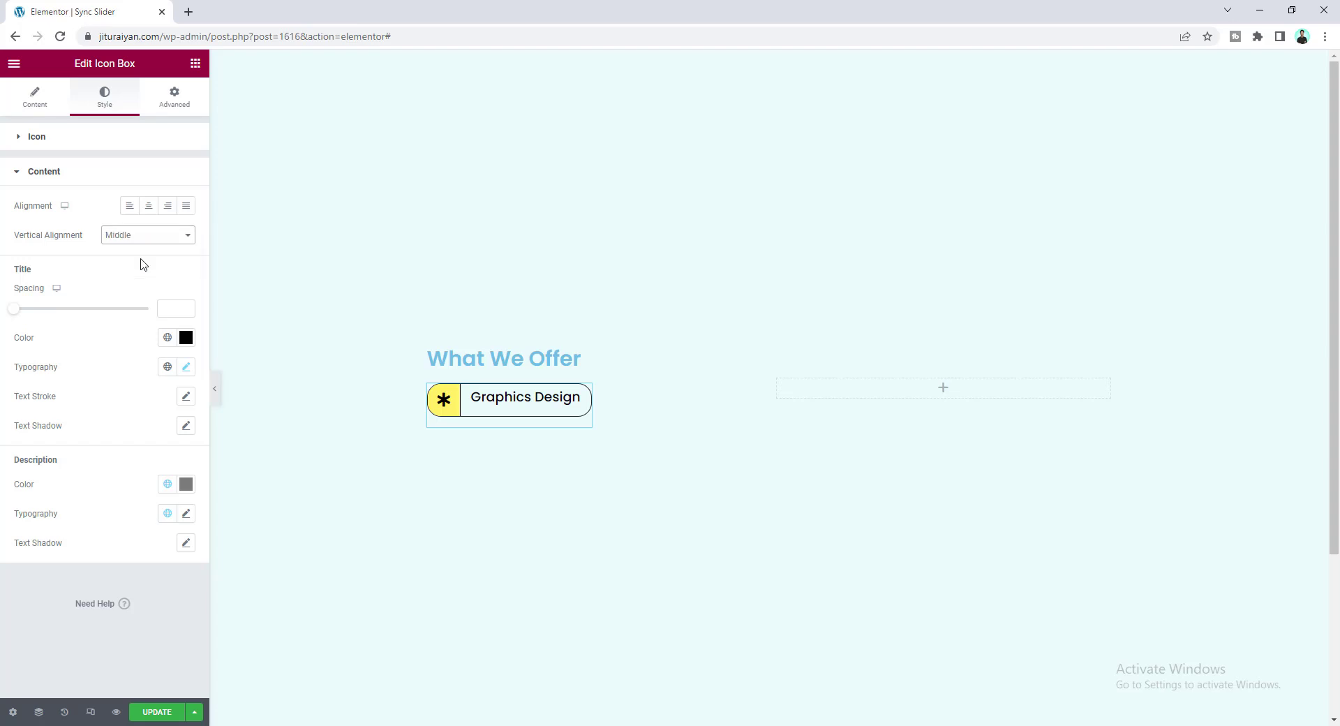
left_click(169, 307)
type("0")
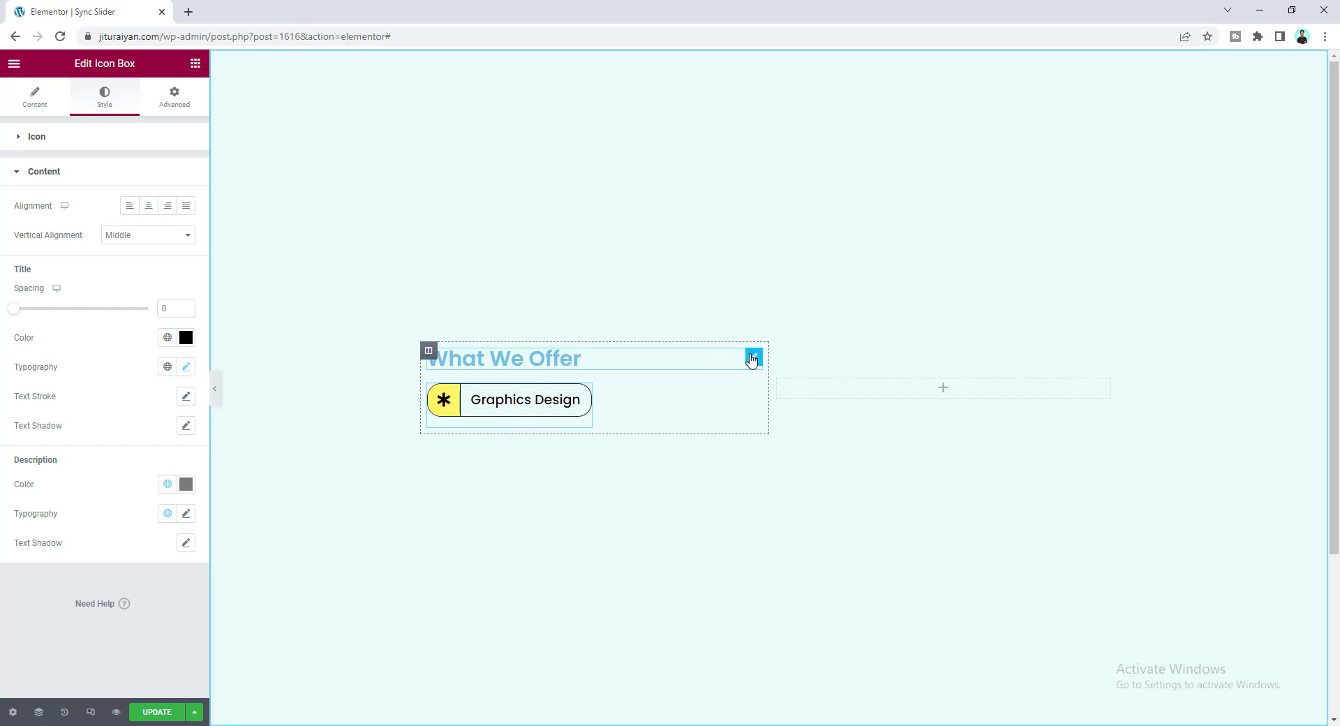
Step: Change the What We Offer heading's text color to black
left_click(751, 360)
left_click(106, 98)
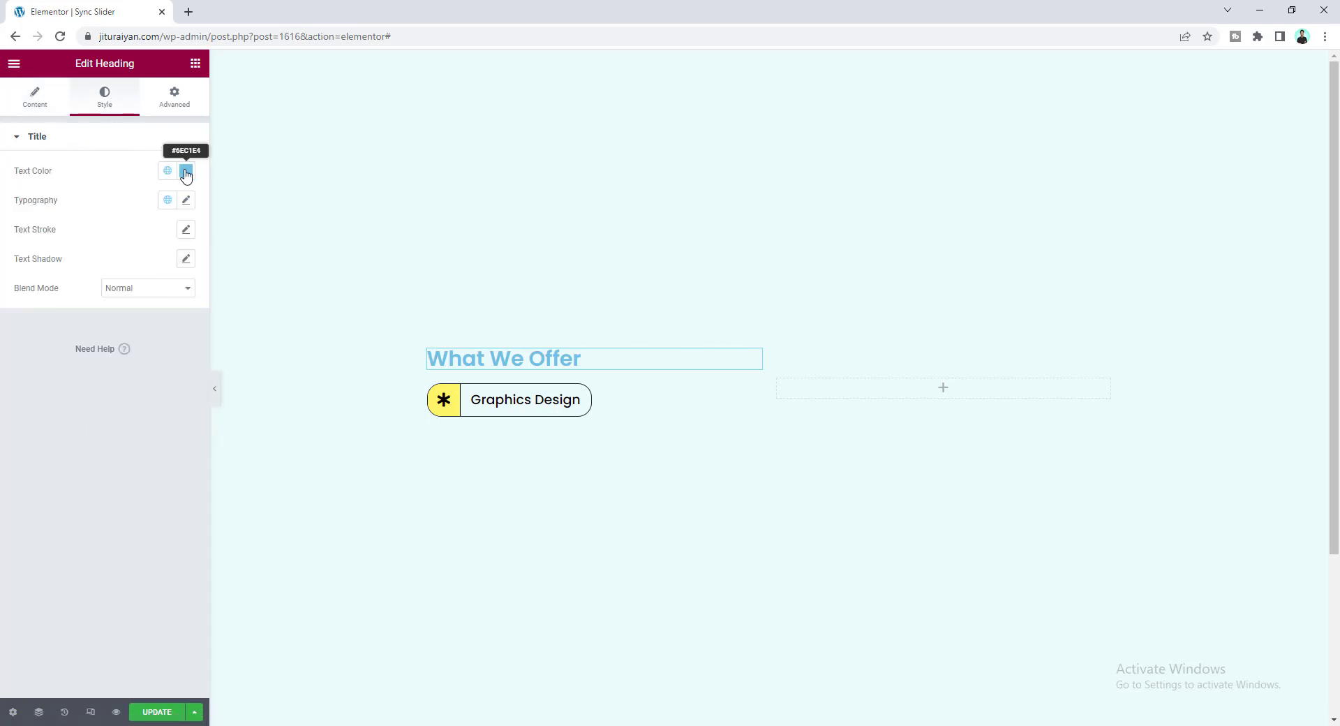
left_click(186, 172)
left_click_drag(93, 299, 2, 372)
left_click(106, 169)
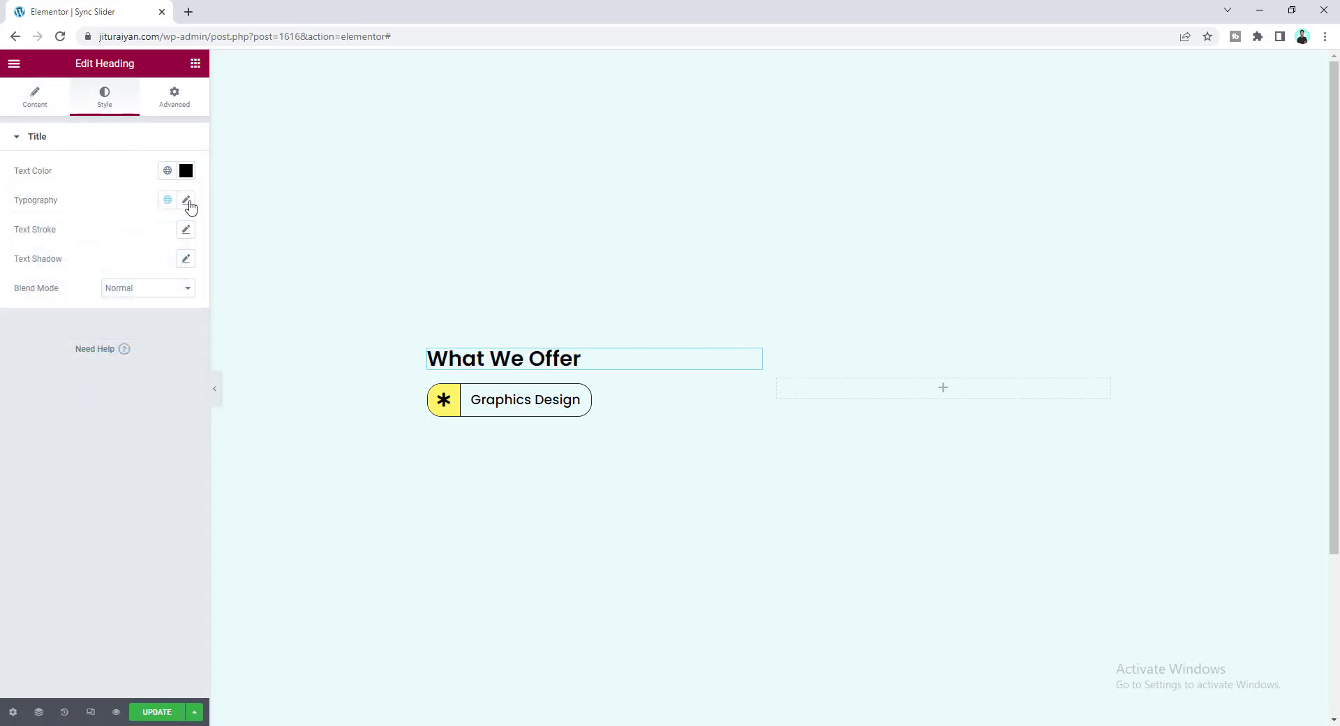
Step: Set the What We Offer heading's typography to 70 px, weight 700 and a line height of 1.1 em
left_click(187, 201)
type("70")
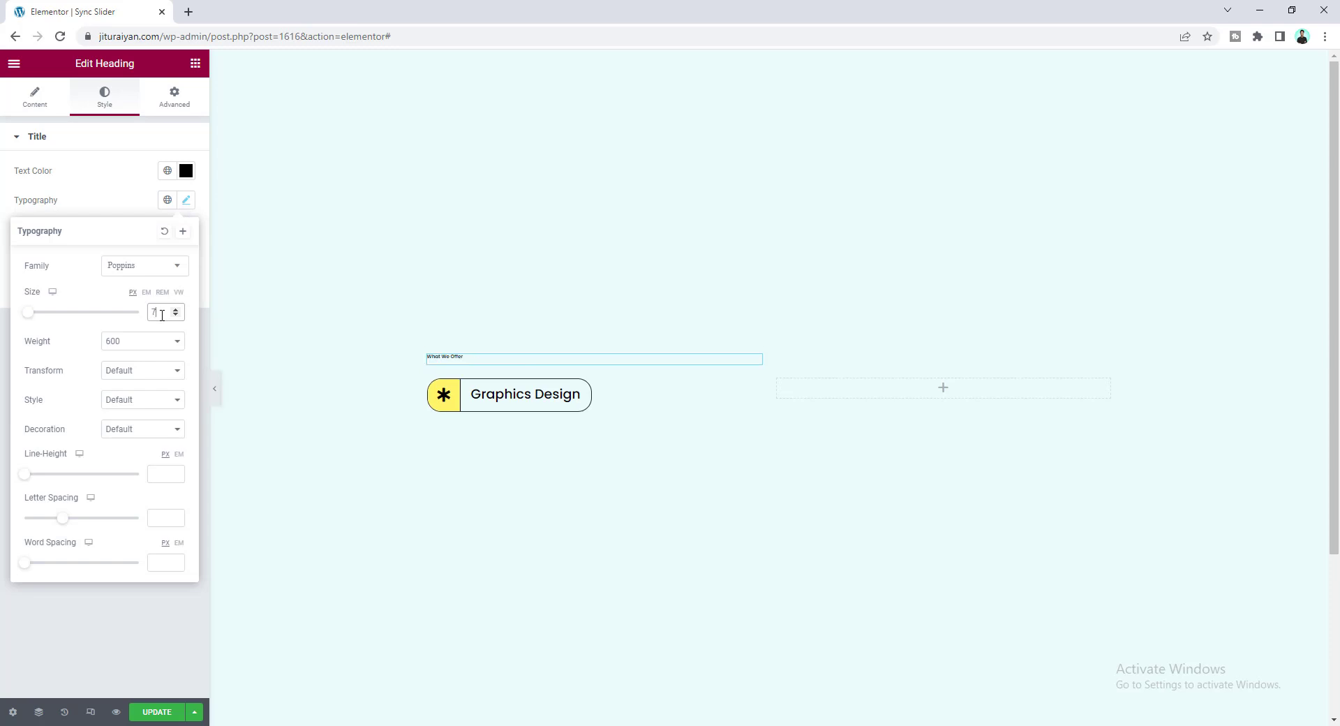
left_click(159, 348)
left_click(148, 420)
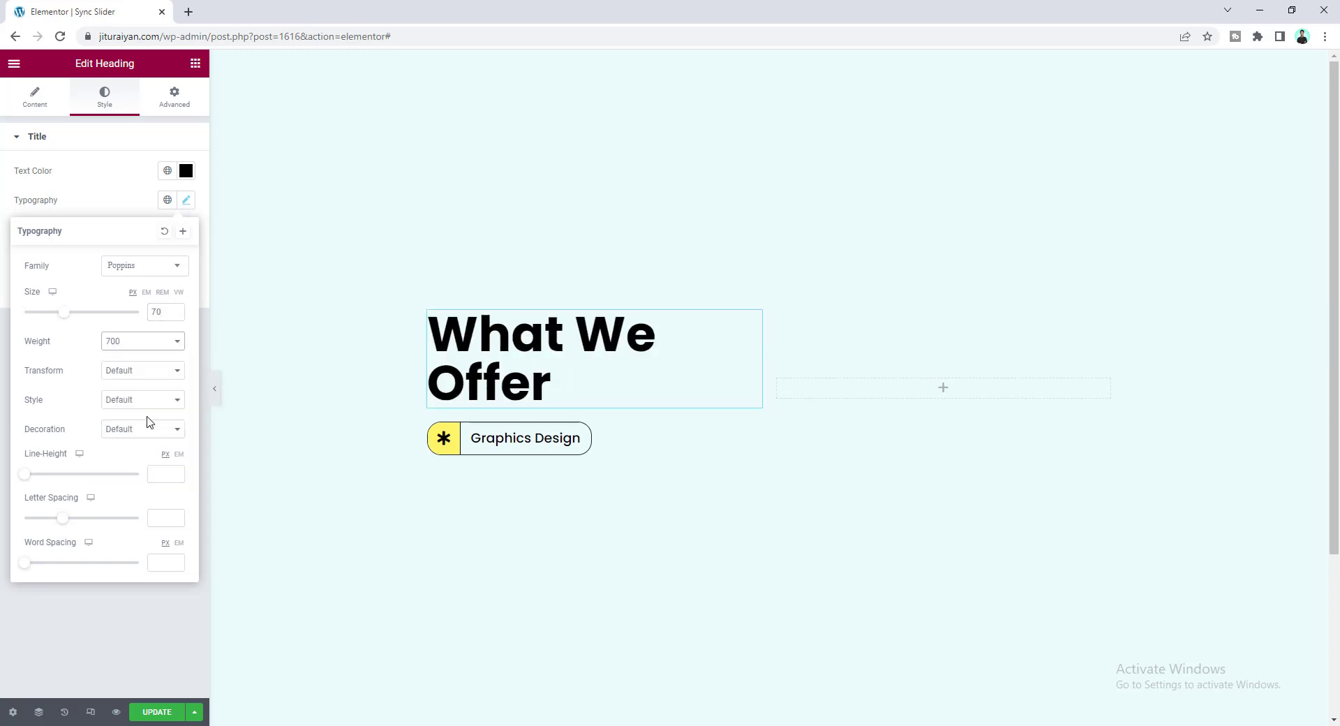
left_click(179, 455)
type("1.1")
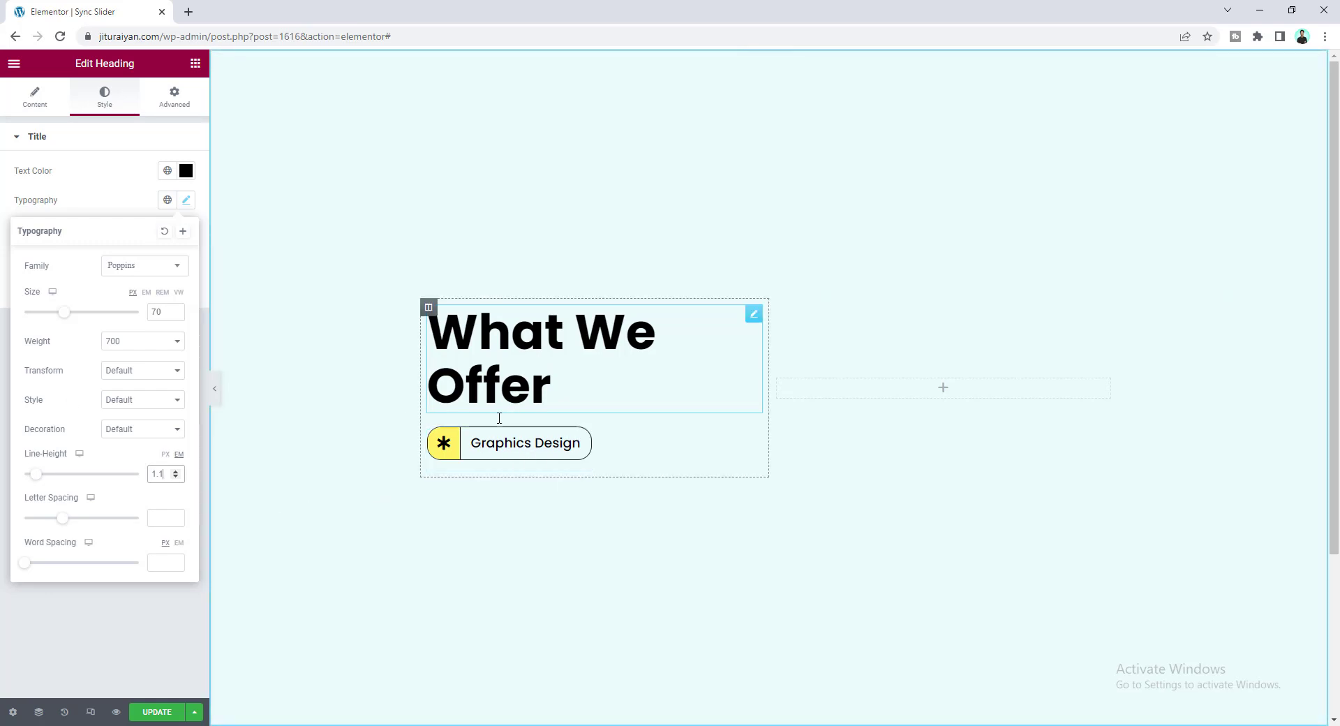
Step: Set the What We Offer heading's bottom margin to 20 px
left_click(174, 105)
left_click(108, 188)
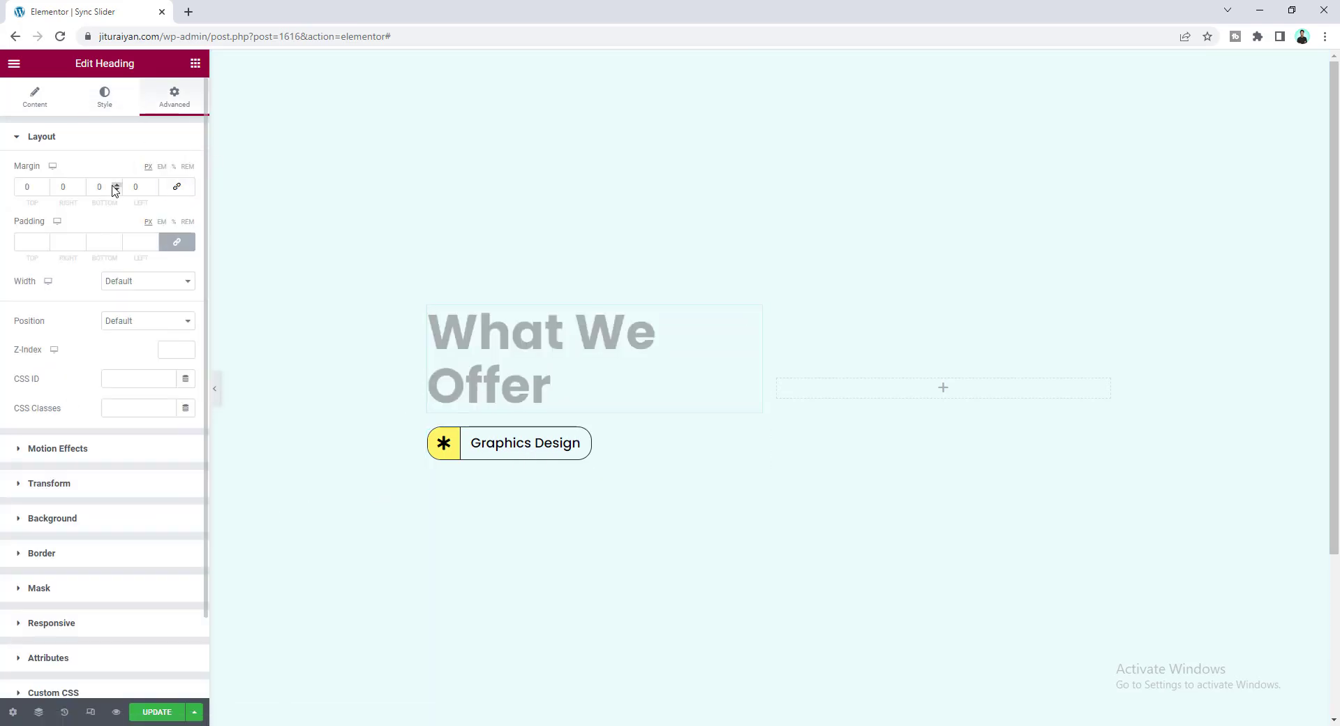
type("2")
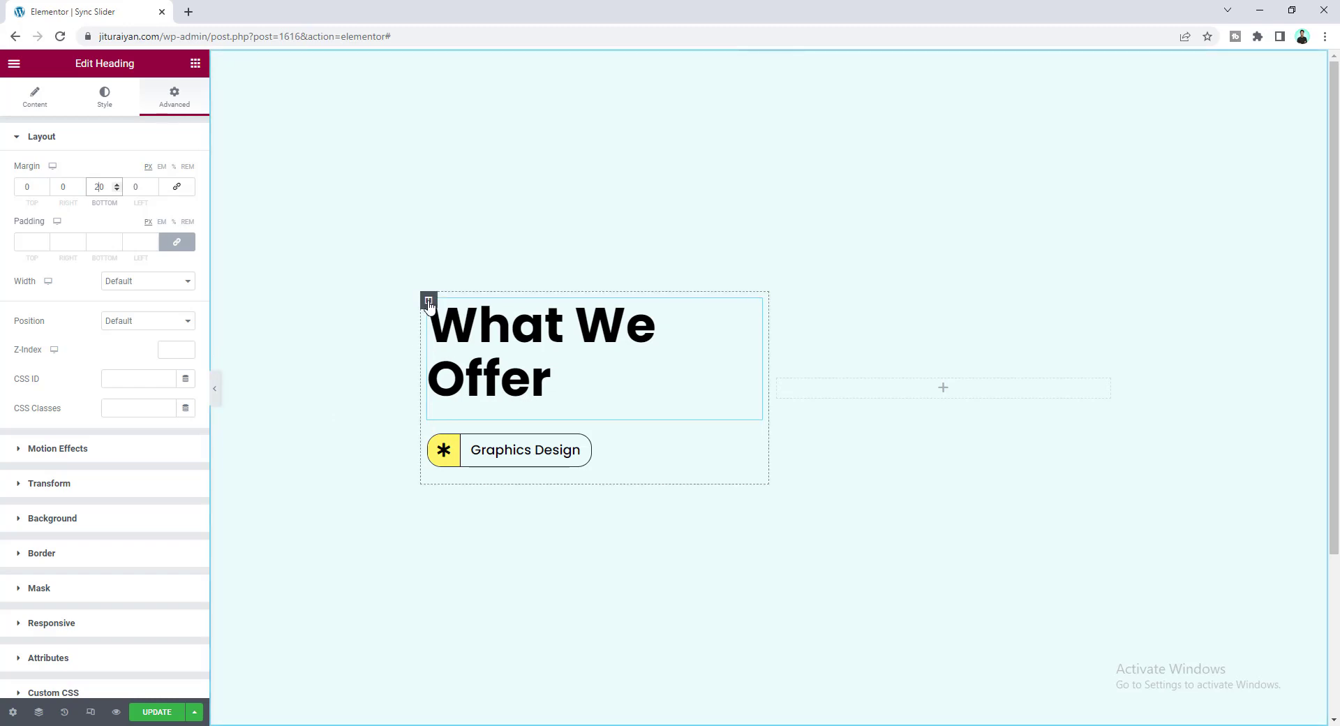
Step: Set the width of the column holding the What We Offer heading to 40%
left_click(428, 302)
left_click(168, 170)
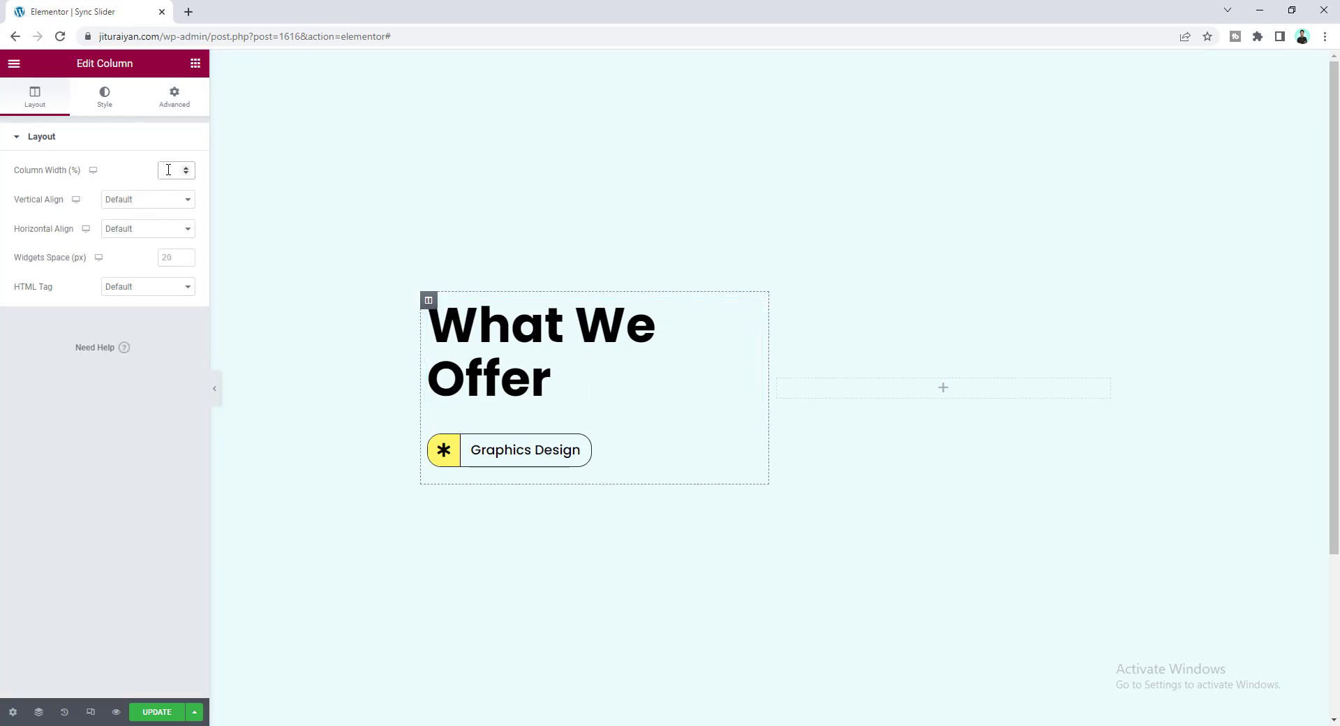
type("40")
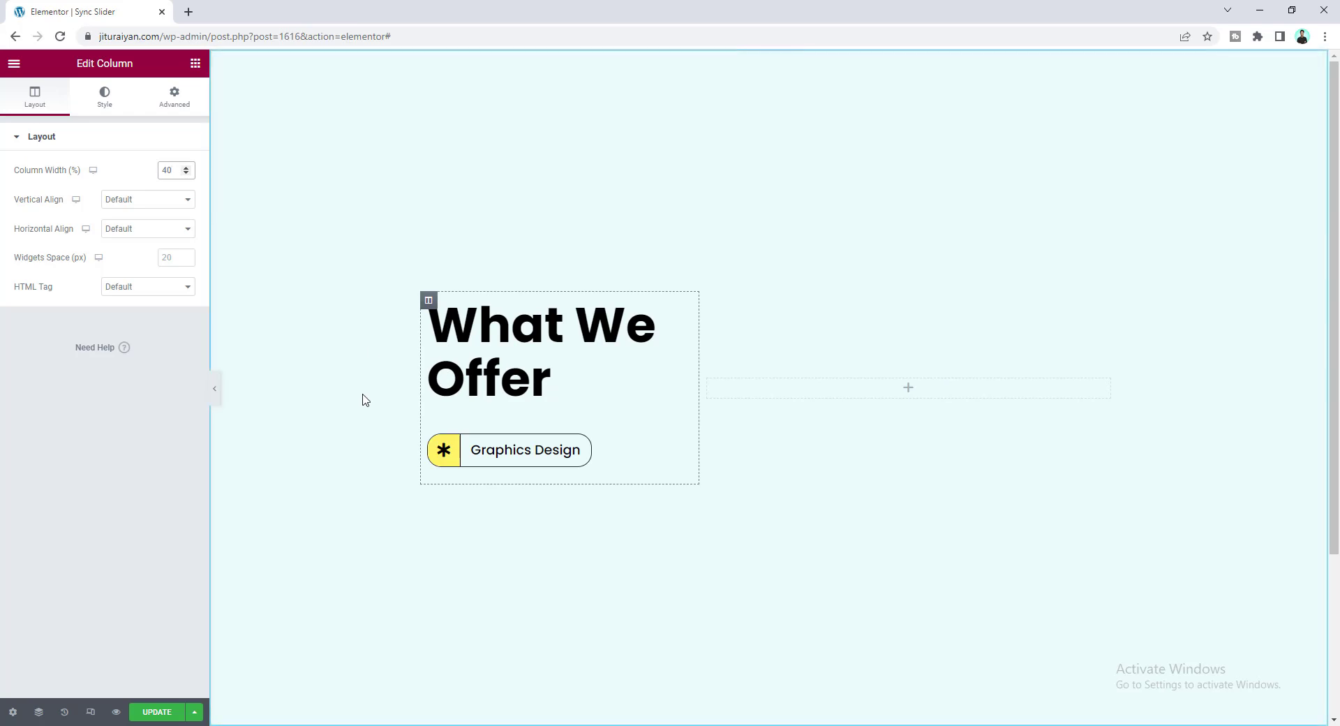
Step: Duplicate the Graphics Design icon box and change the copy's title to Web Design
right_click(497, 450)
left_click(529, 475)
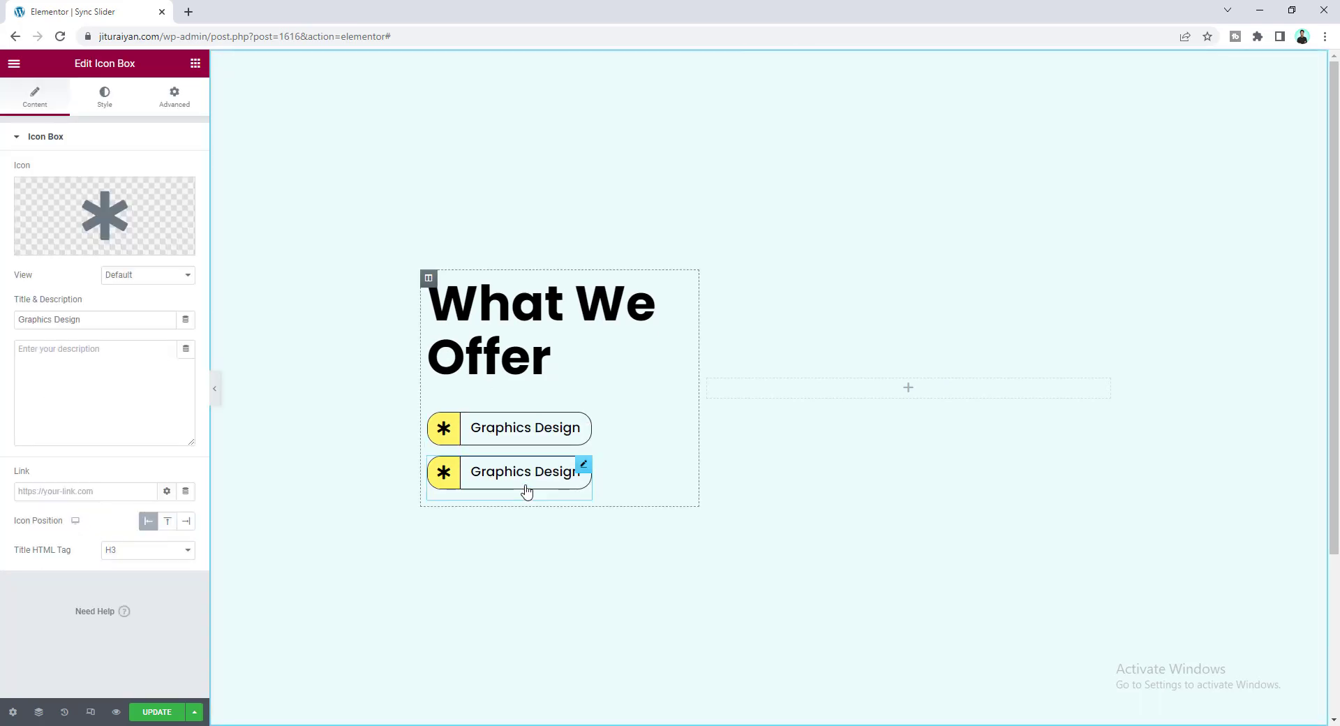
left_click_drag(104, 317, 8, 315)
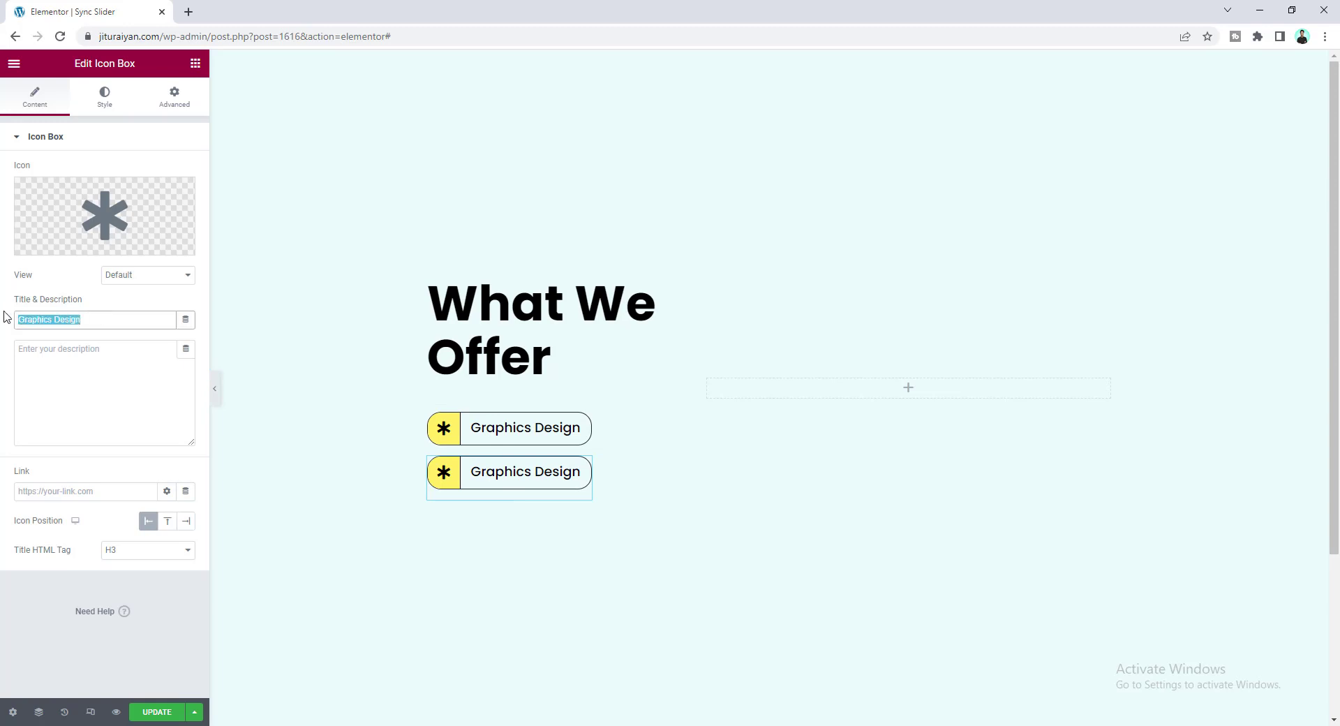
type("Web Design")
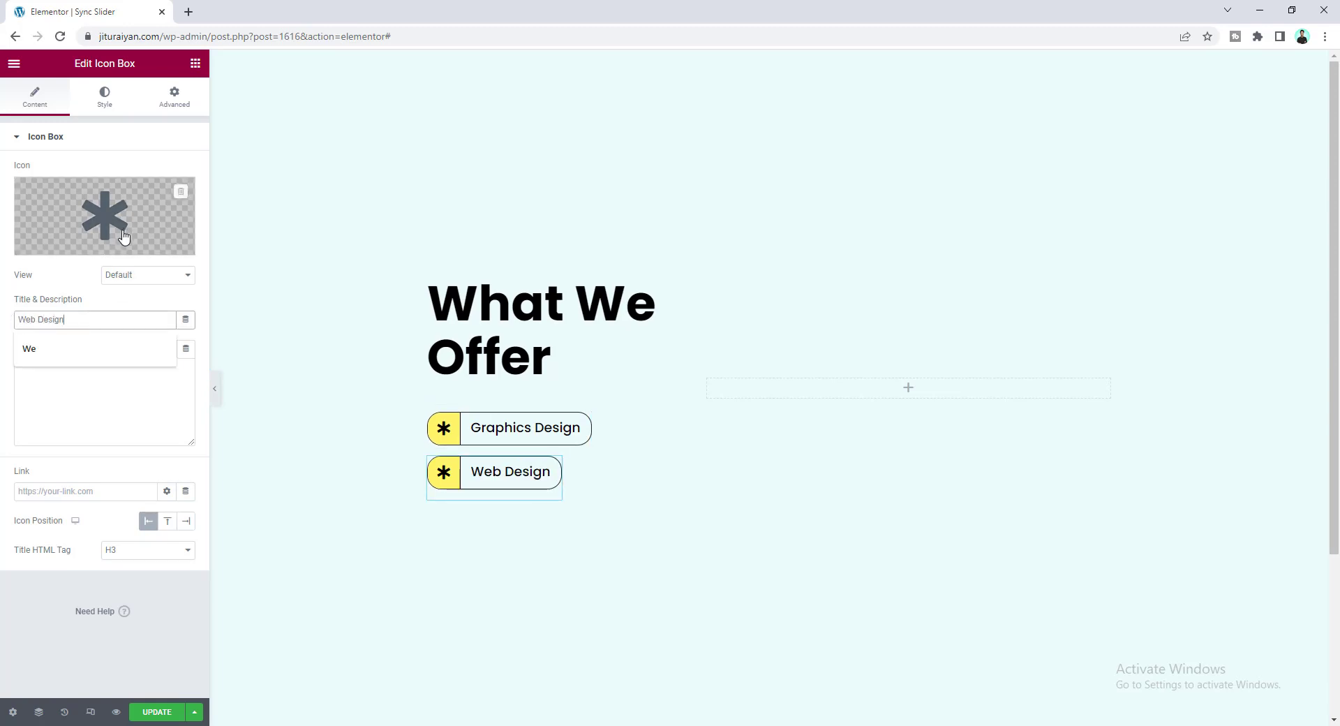
Step: Search the icon library for "glo" and replace the Web Design box's icon with the globe showing the Americas
left_click(63, 241)
type("glo")
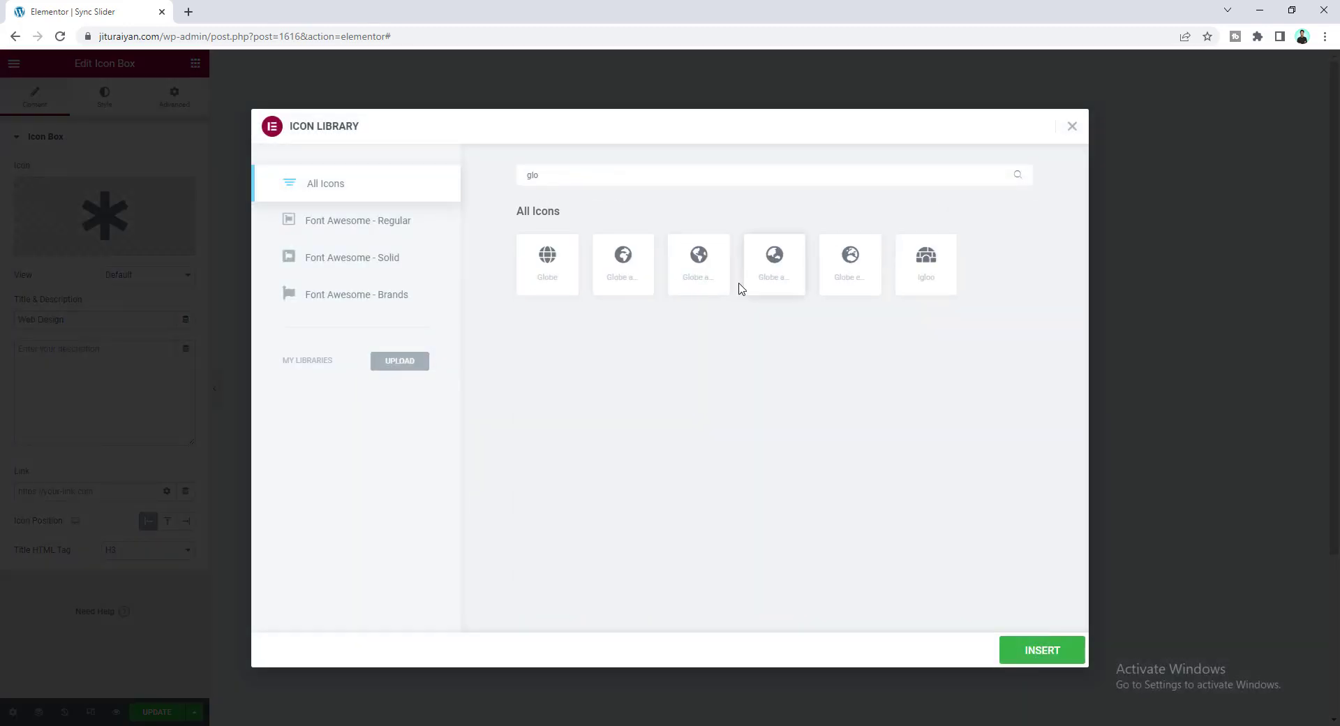
left_click(723, 279)
left_click(1019, 639)
Step: Set the Web Design icon's primary color to light cyan, #B1FFFF
left_click(103, 99)
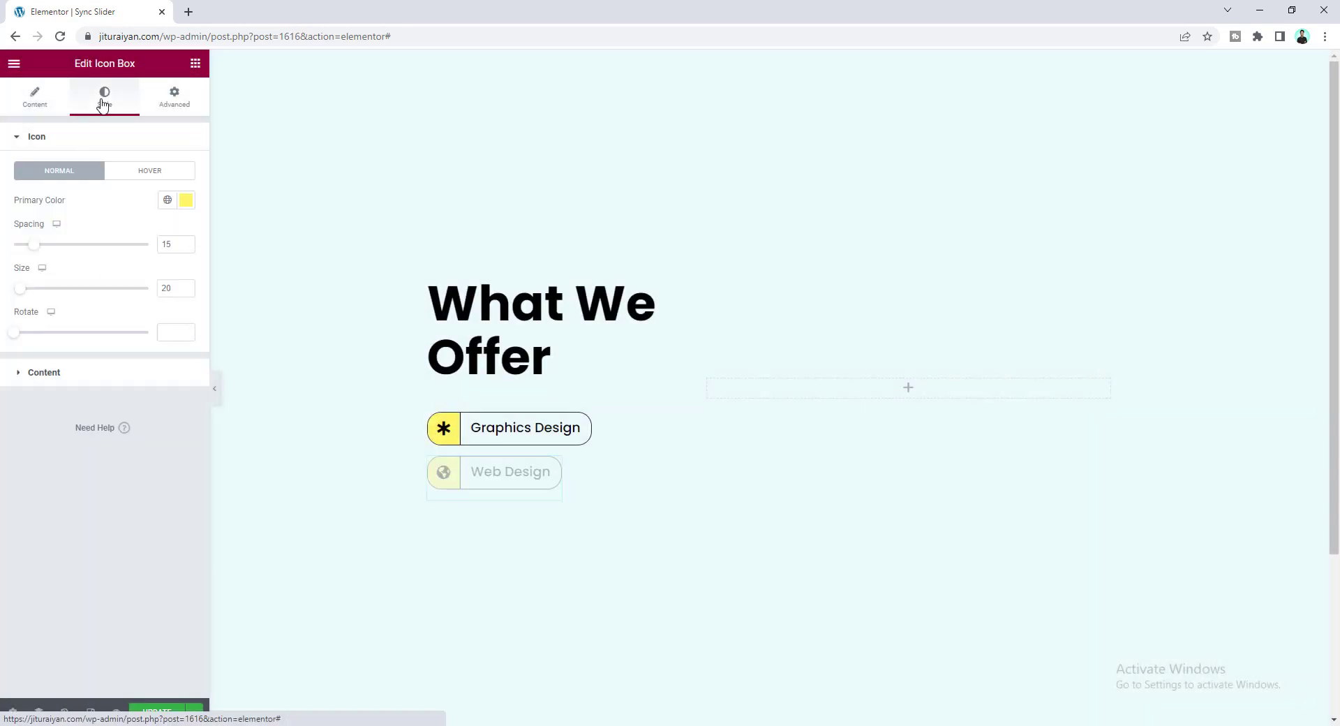
left_click(186, 200)
left_click_drag(93, 379, 105, 379)
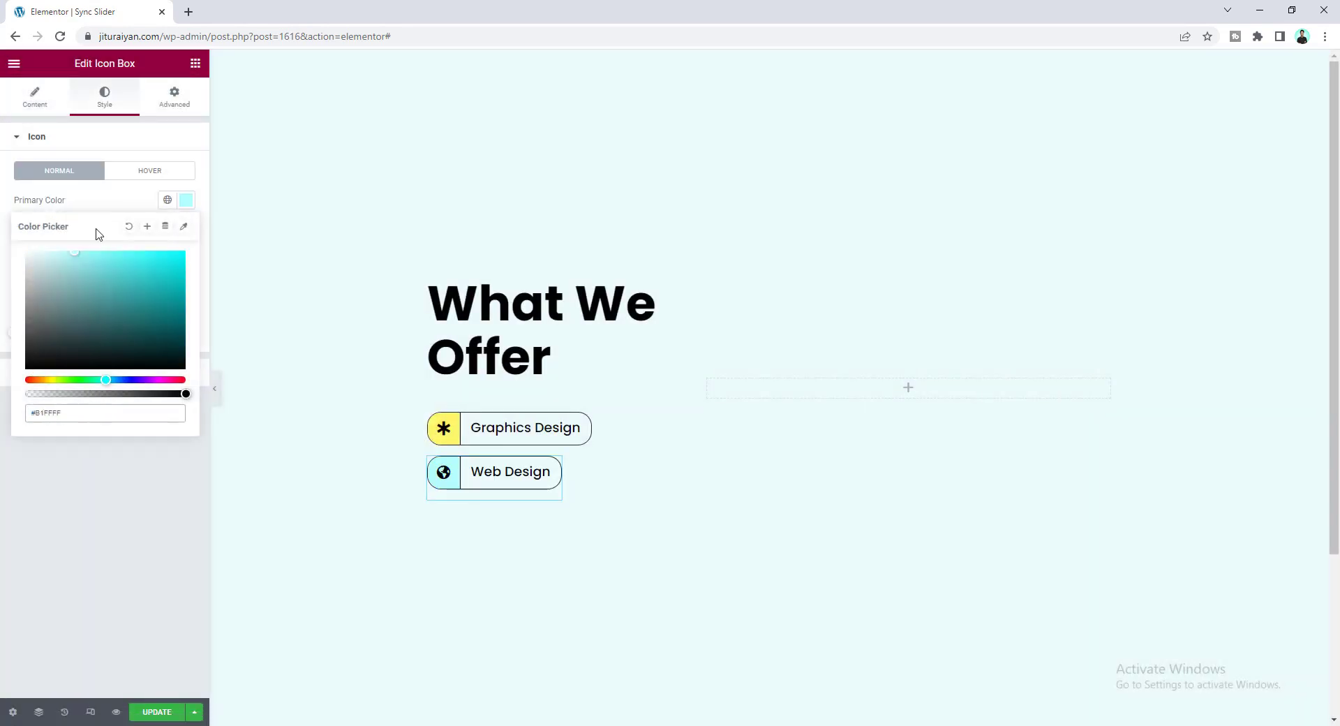
Step: Duplicate the Web Design icon box, and duplicate the copy as well, to extend the list of services
right_click(468, 474)
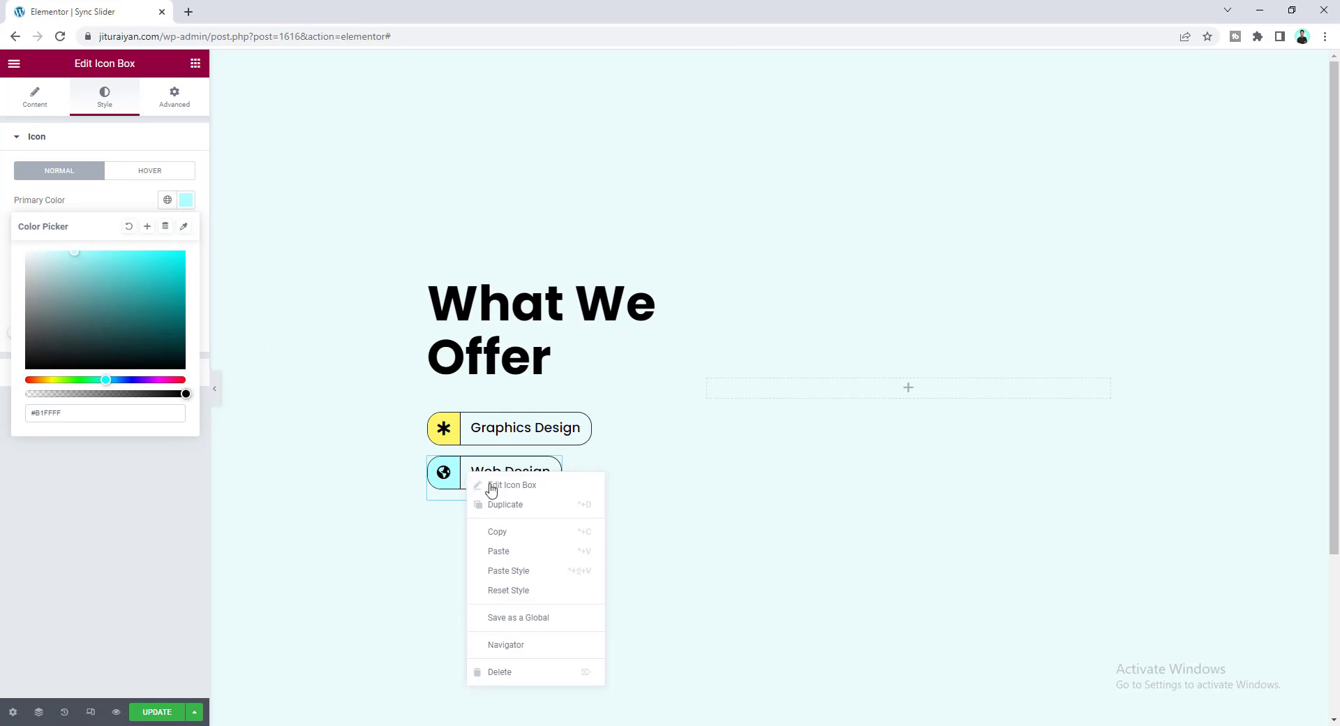
left_click(497, 504)
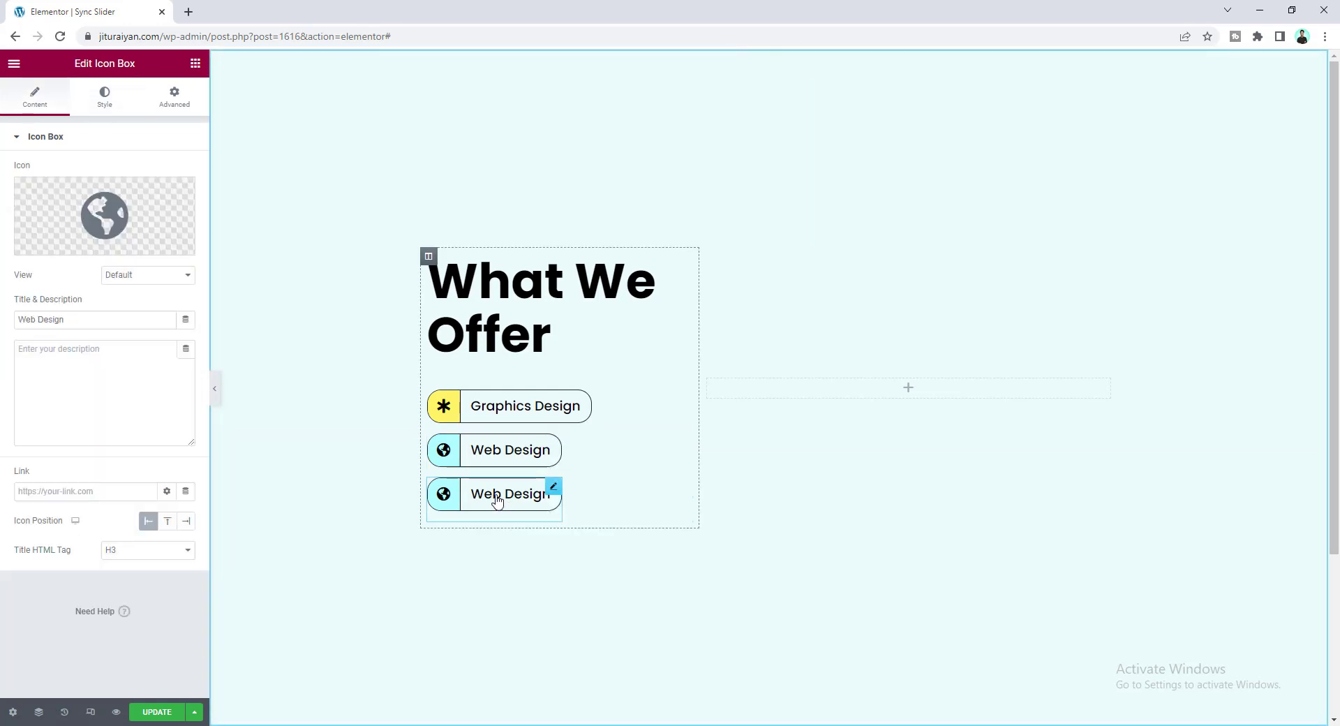
right_click(501, 502)
left_click(531, 530)
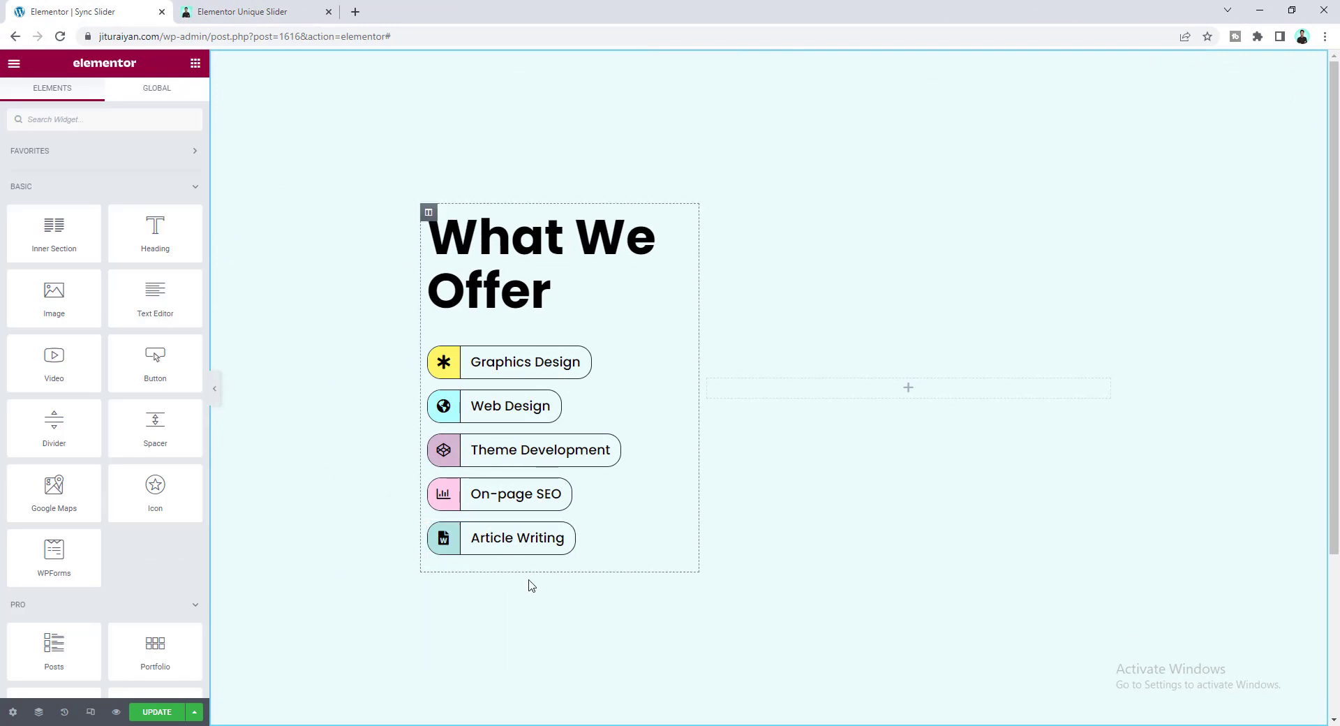
Step: Add an Icon widget below the Article Writing box and replace its star with a left arrow from the icon library
left_click_drag(159, 489, 470, 562)
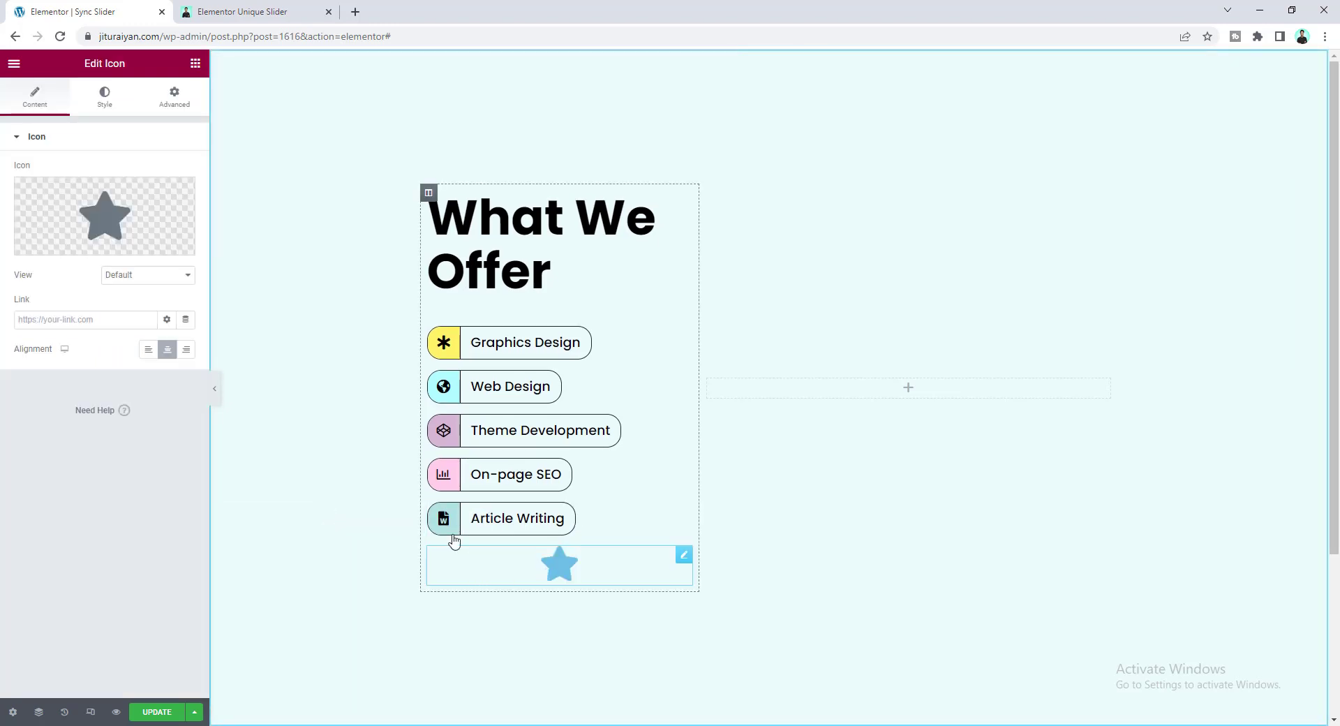
left_click(59, 247)
left_click(637, 177)
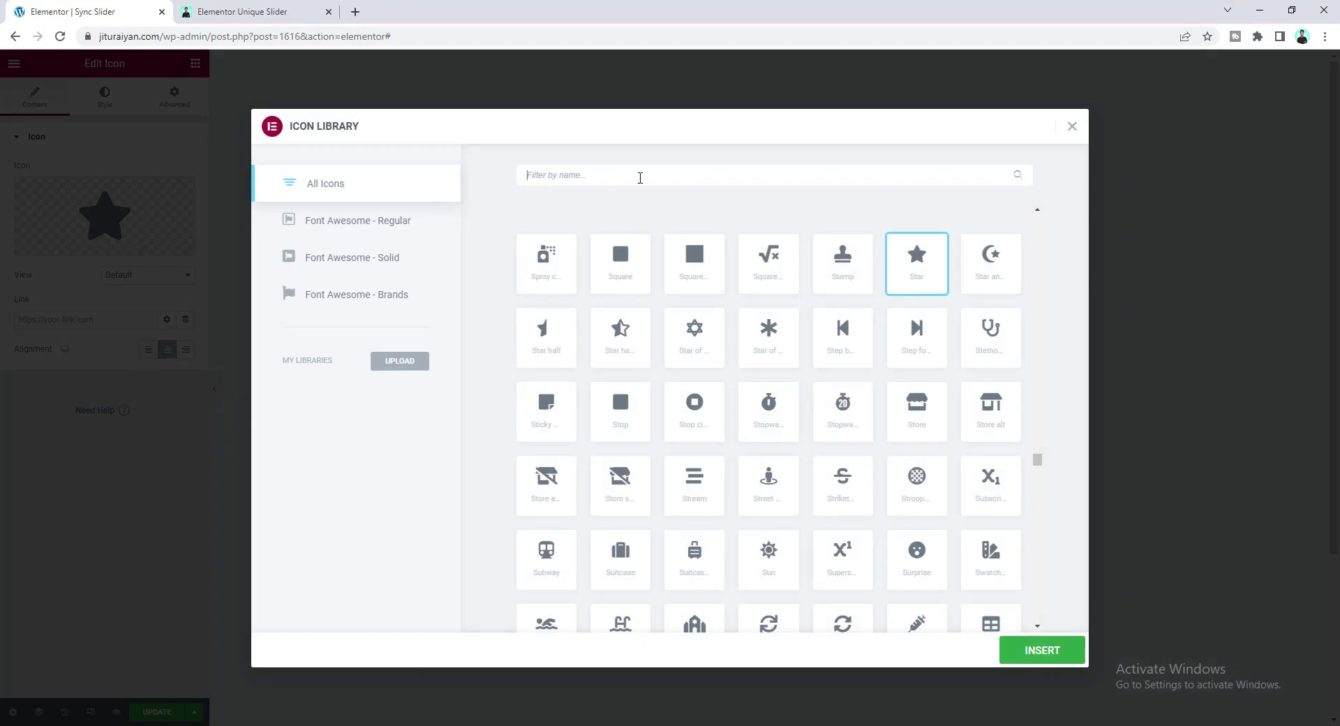
type("left")
left_click(623, 334)
left_click(1042, 650)
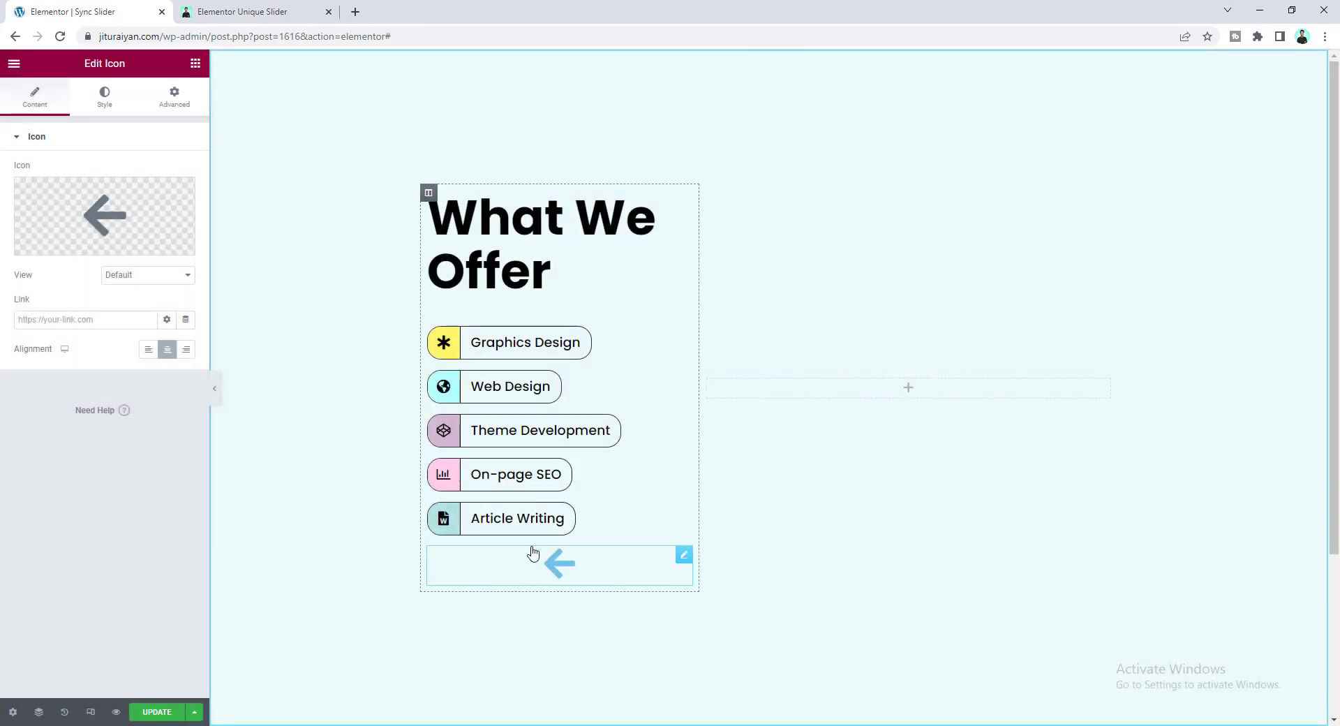
Step: Set the arrow icon's view to Framed and its normal primary color to #000000
left_click(168, 276)
left_click(171, 312)
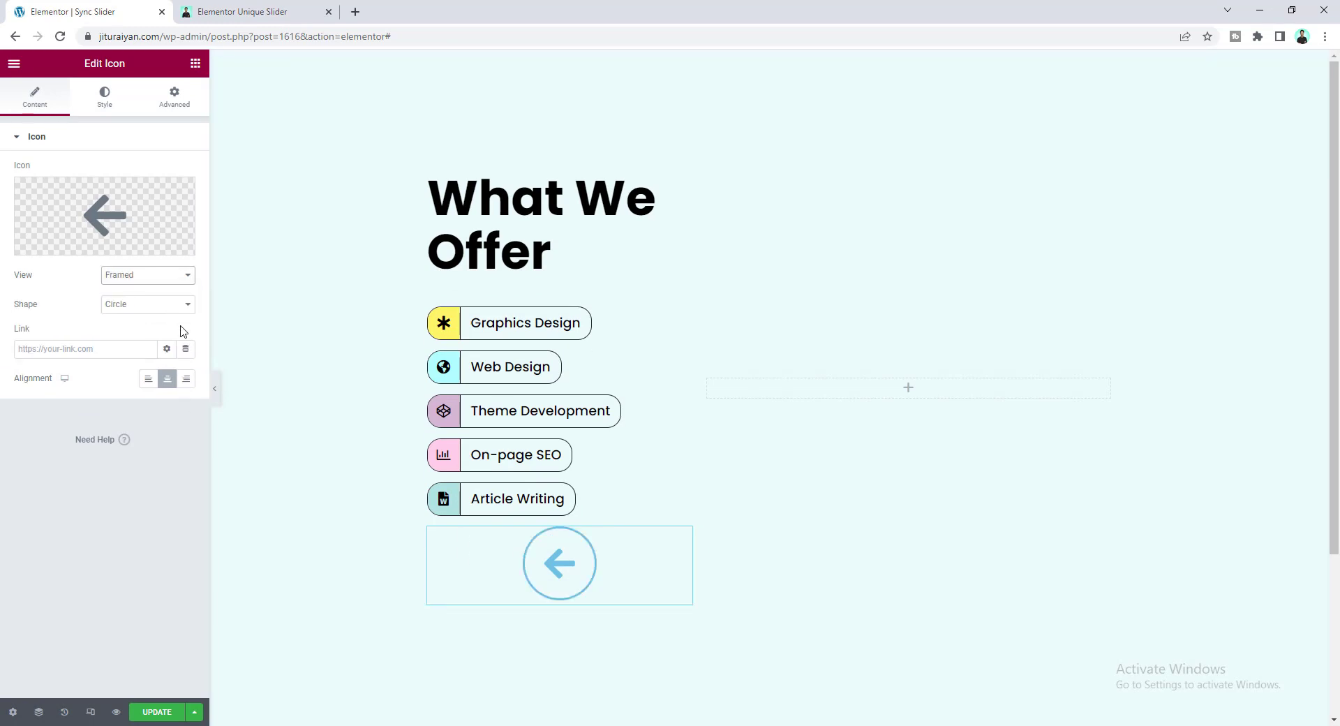
left_click(112, 105)
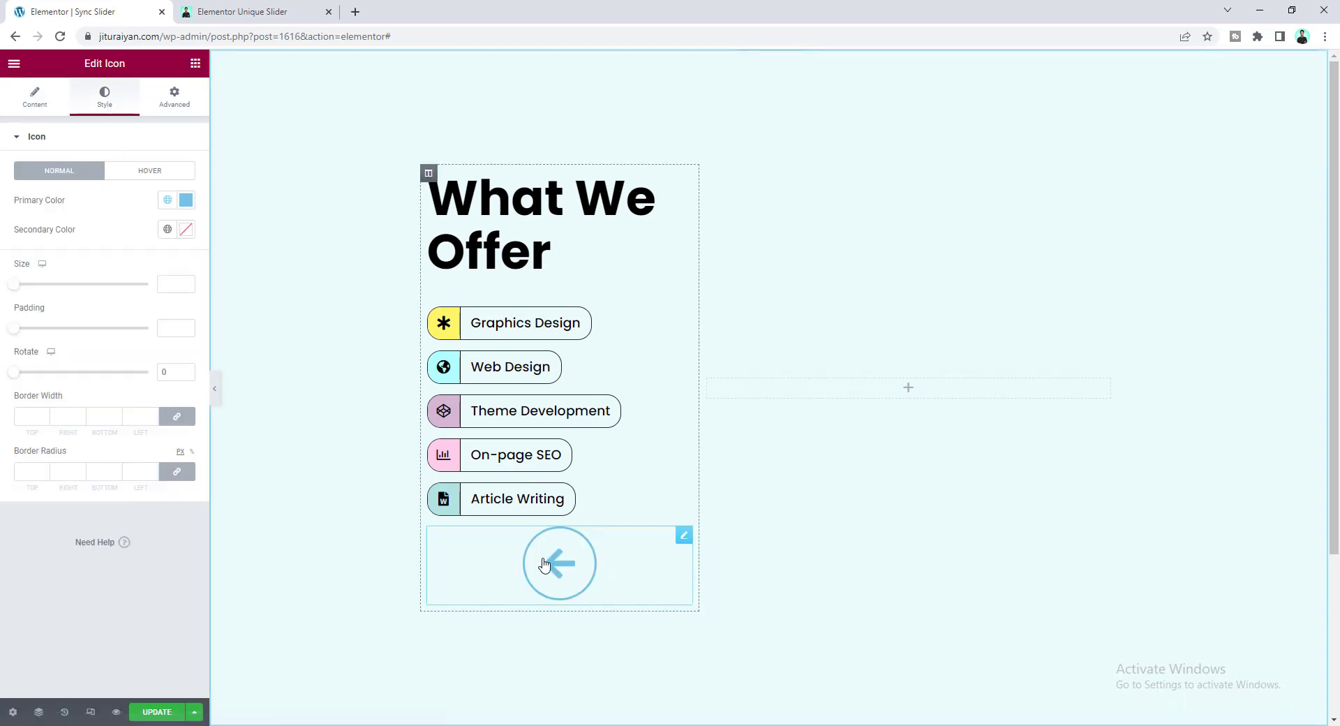
left_click(185, 201)
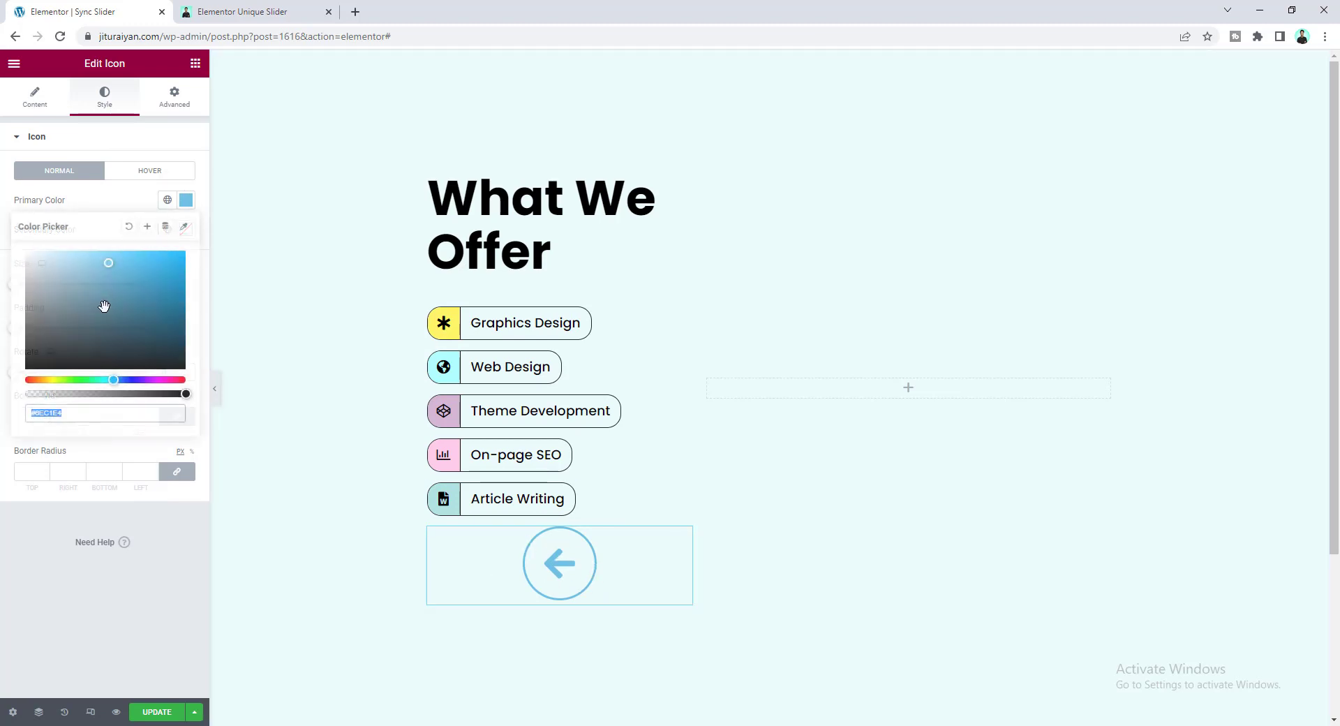
left_click_drag(41, 352, 1, 379)
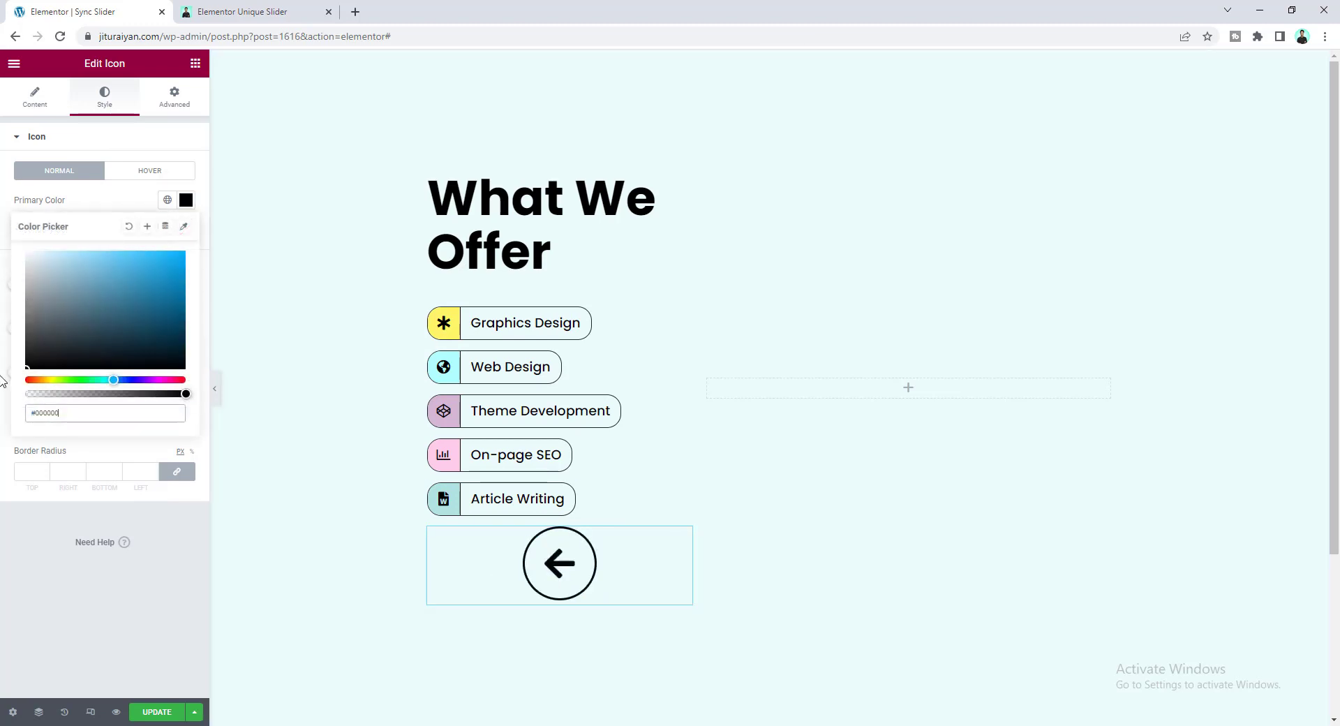
Step: Set the arrow icon's hover colors to white for primary and black for secondary
left_click(135, 173)
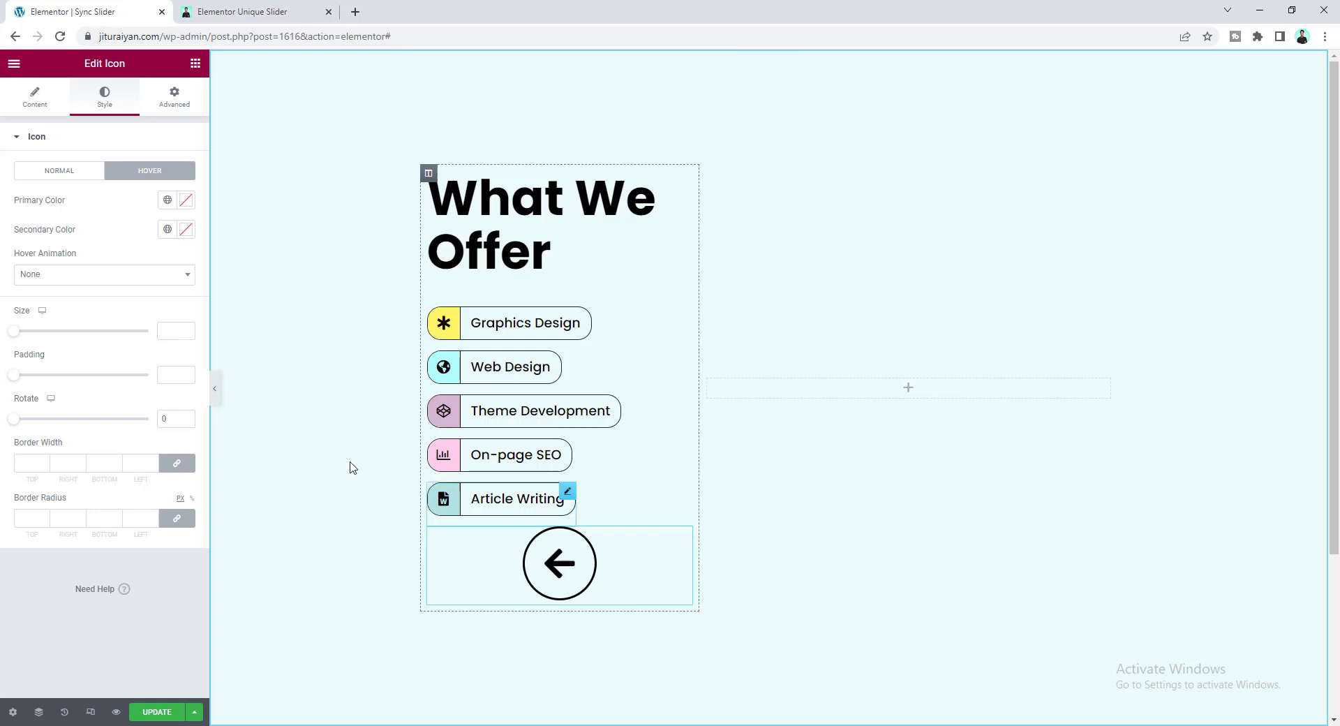
left_click(186, 203)
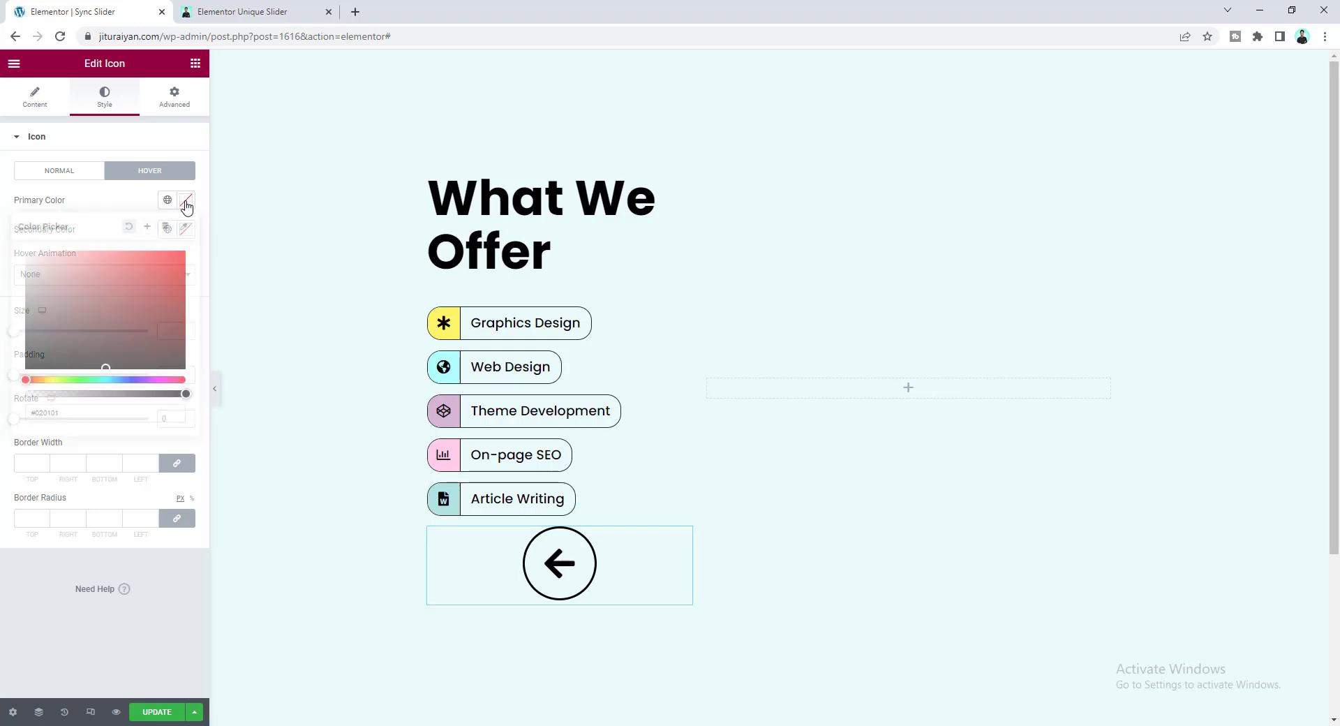
left_click(82, 207)
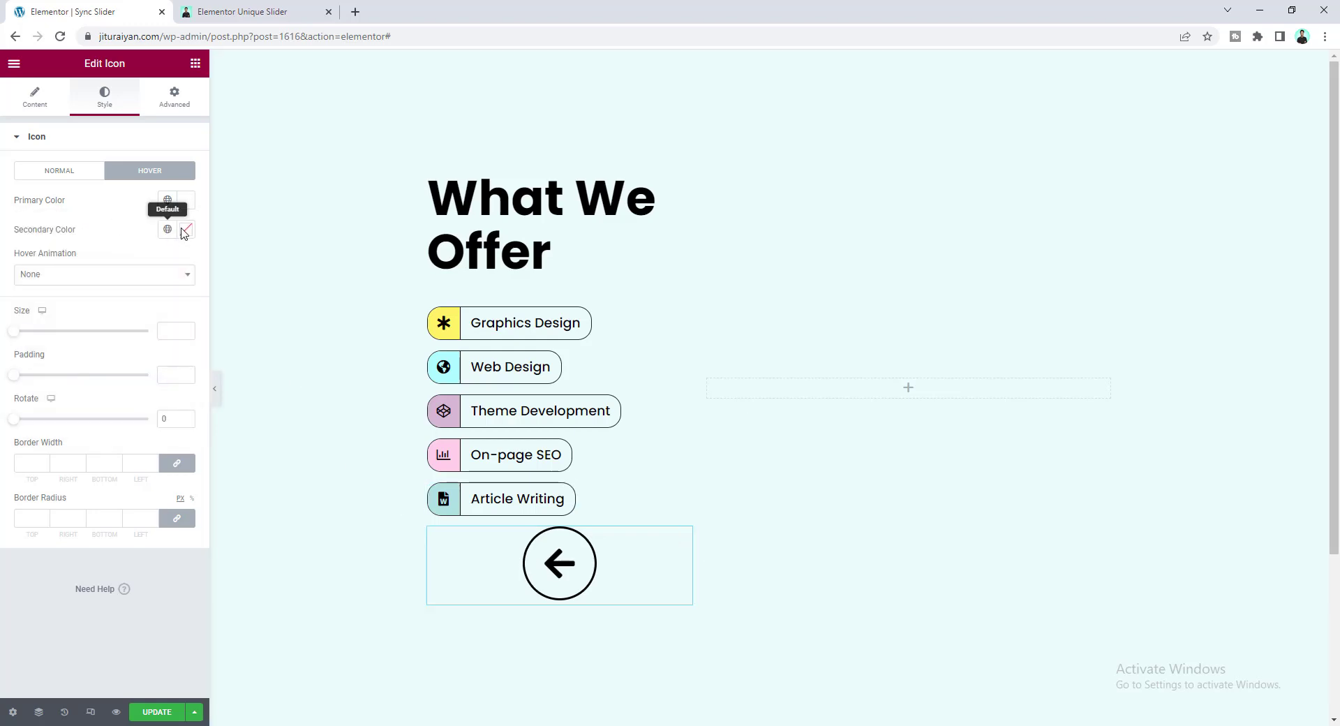
left_click(186, 229)
left_click(106, 229)
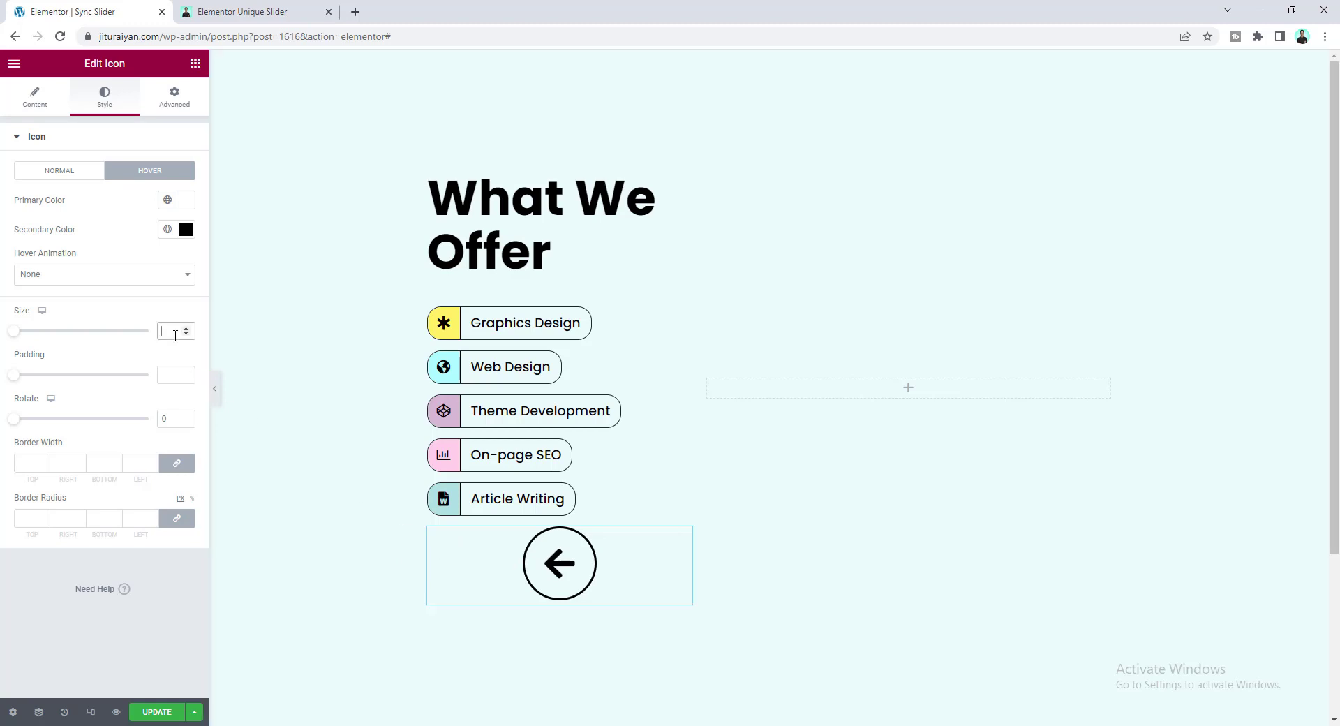
Step: Set the arrow icon's size to 25 and its border width to 1 on all sides
type("25")
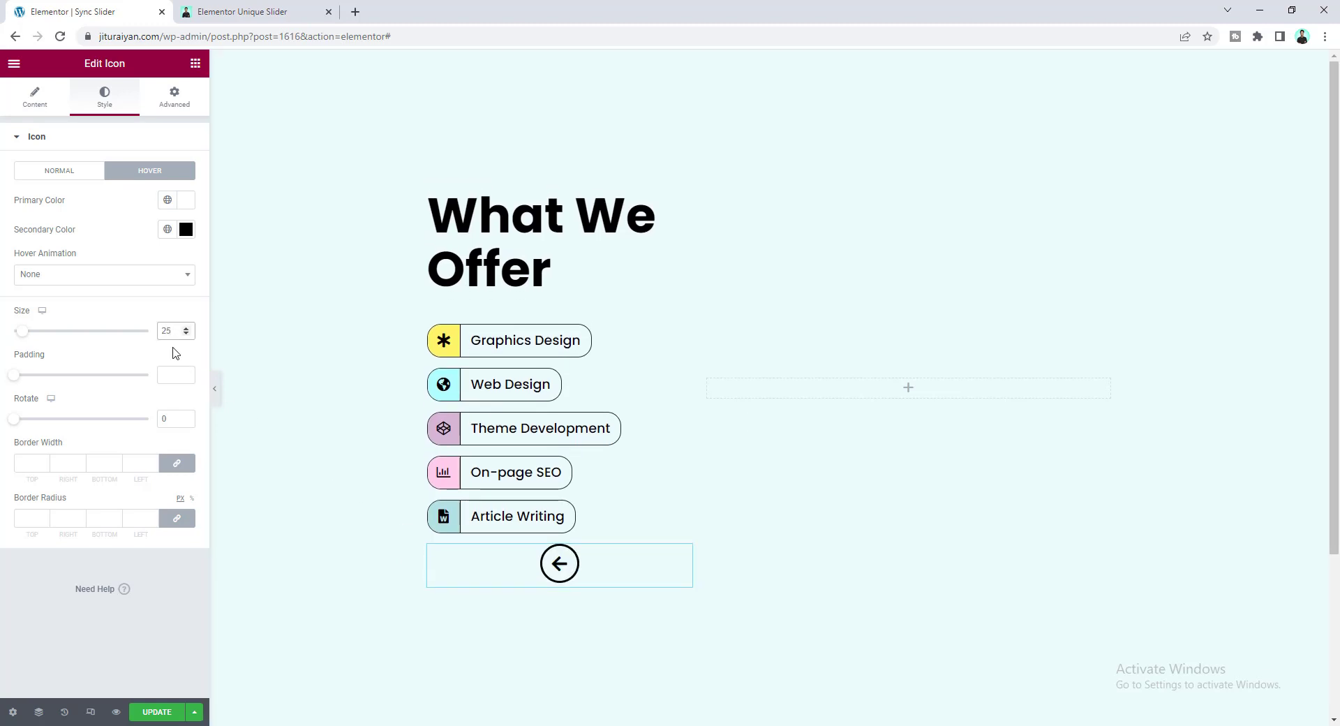
left_click(139, 464)
type("1")
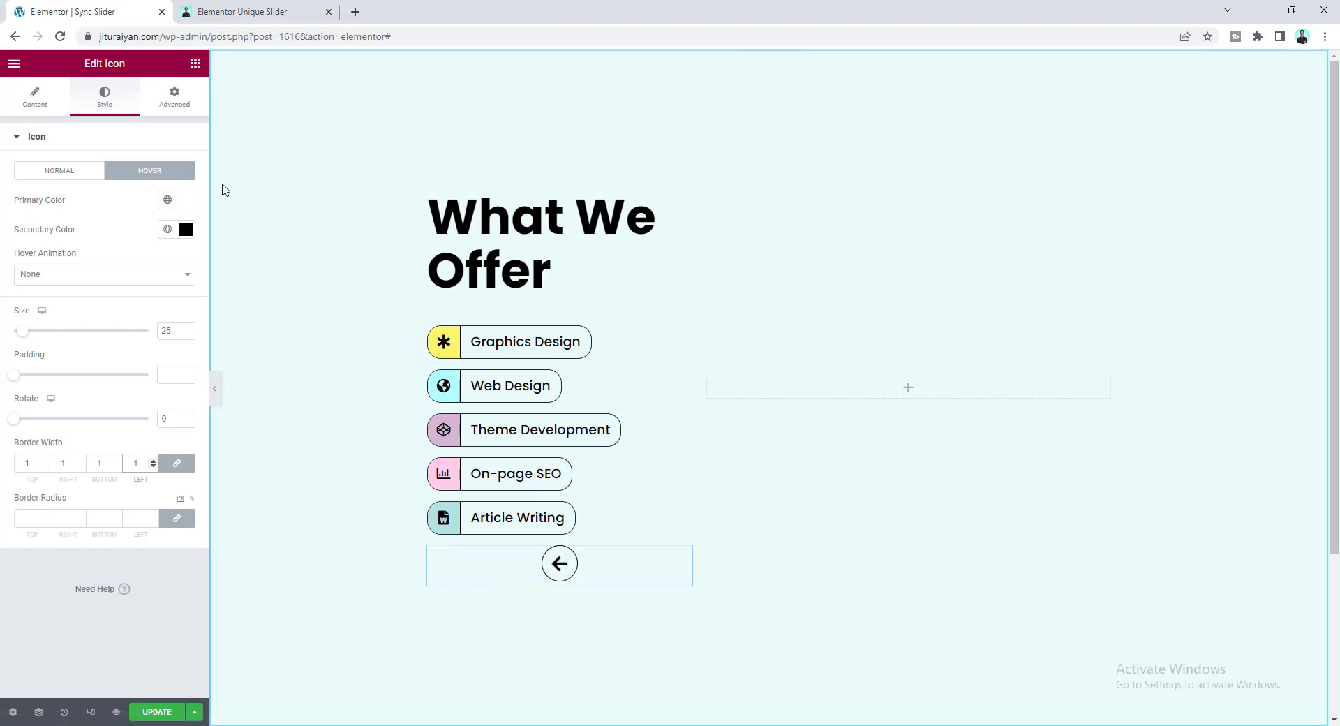
Step: Add custom CSS to the arrow icon that draws a thin arrow with --weight: 1px and a transparent border on hover
left_click(181, 114)
scroll(187, 549, "down", 2)
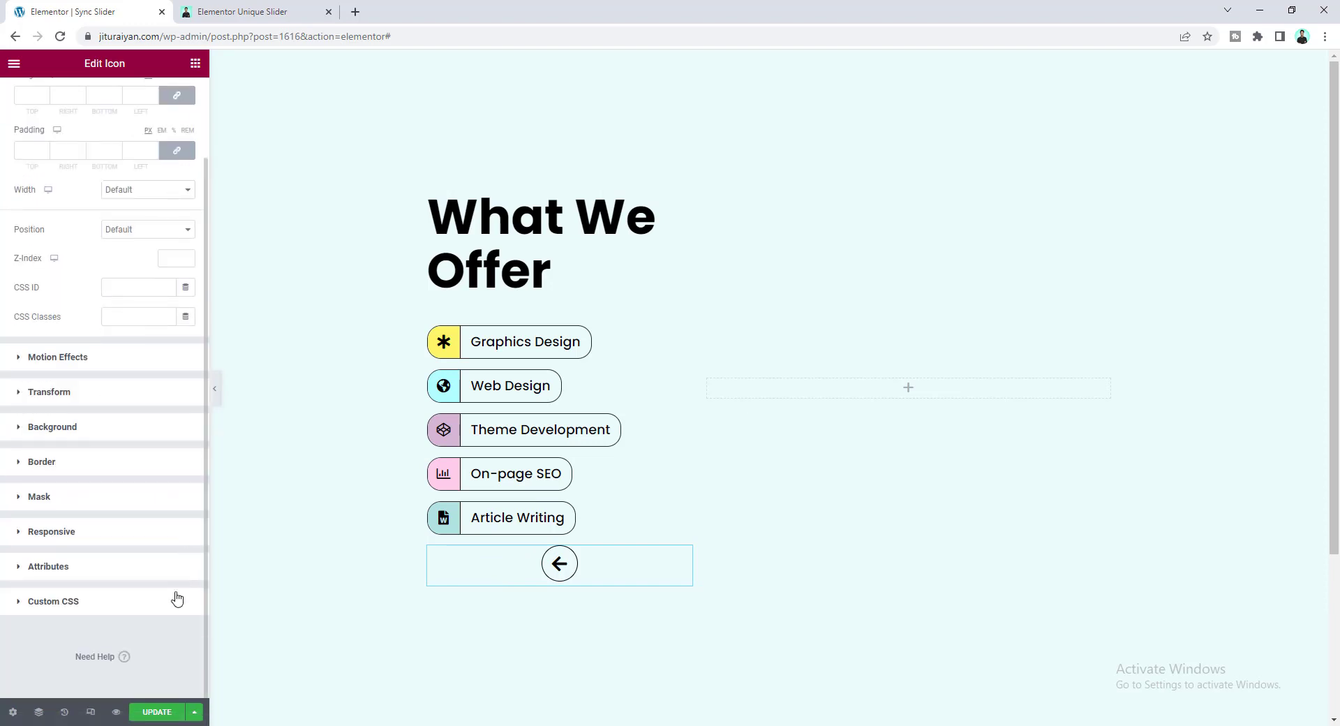
left_click(170, 608)
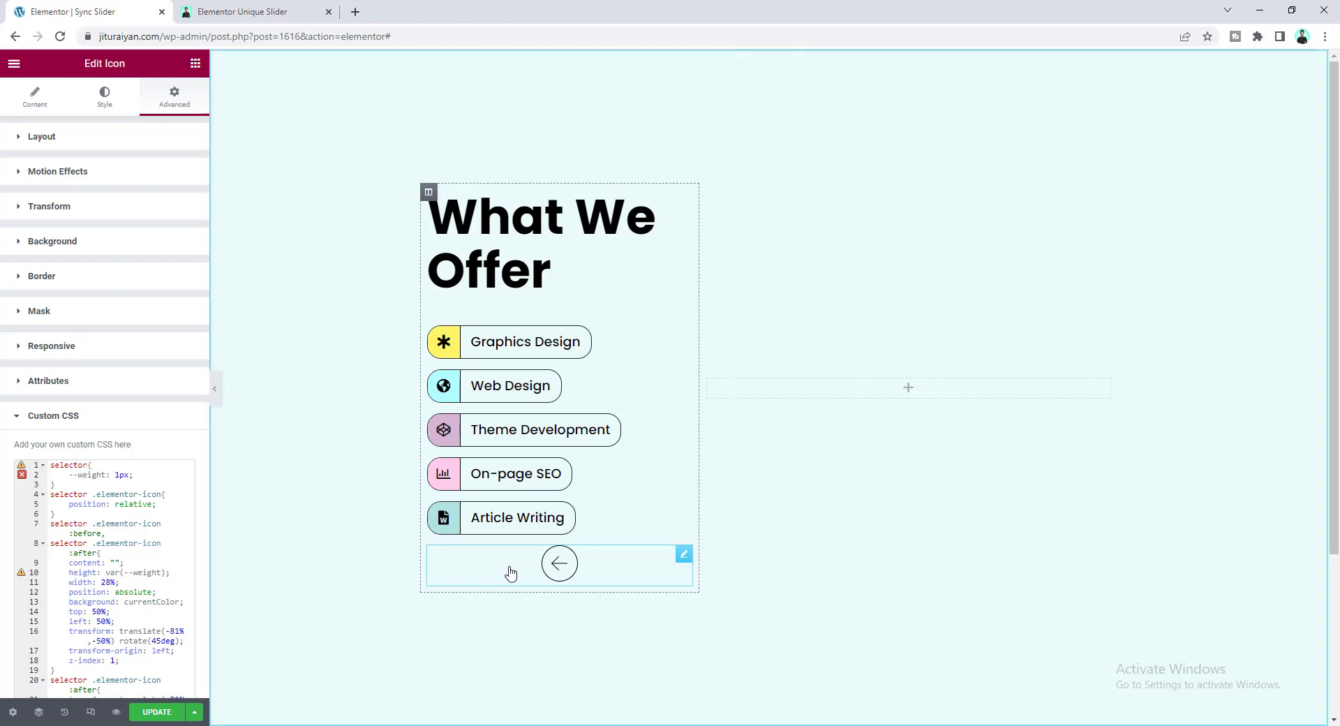
scroll(173, 594, "down", 1)
scroll(172, 594, "down", 4)
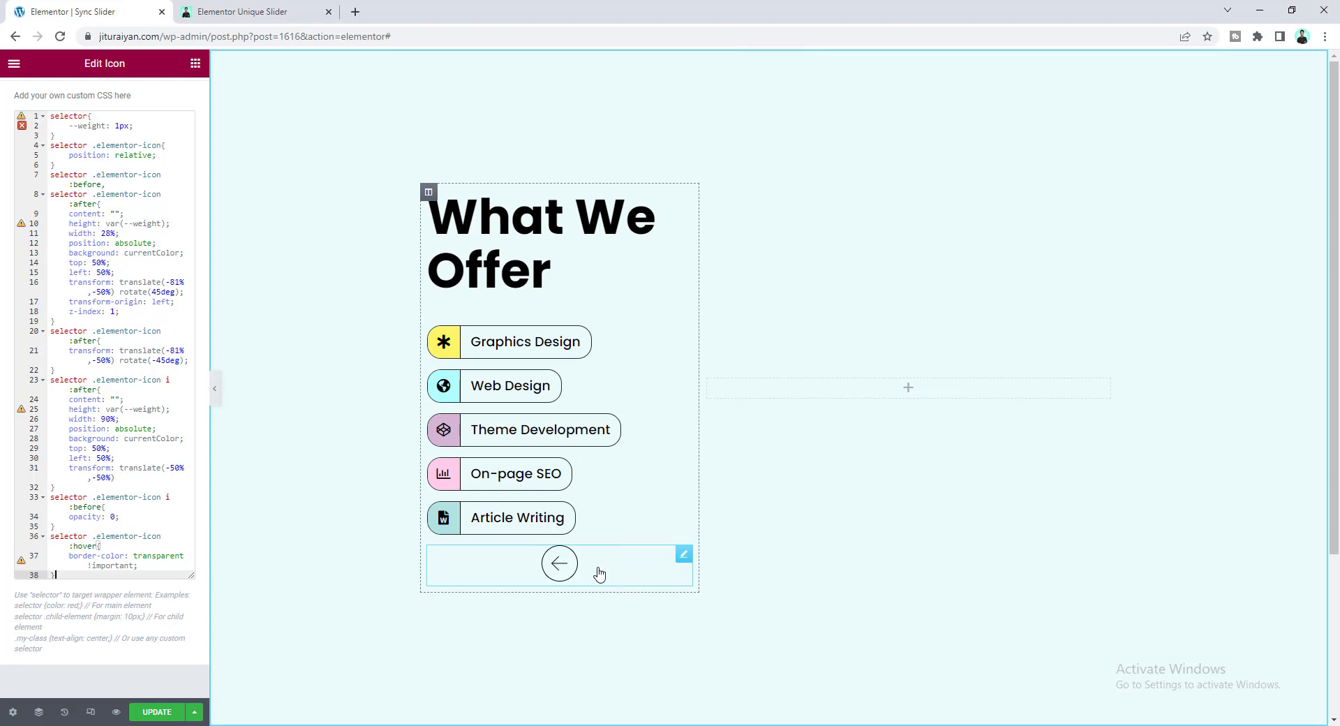
Step: Set the arrow icon's layout width to Inline (auto)
left_click(684, 555)
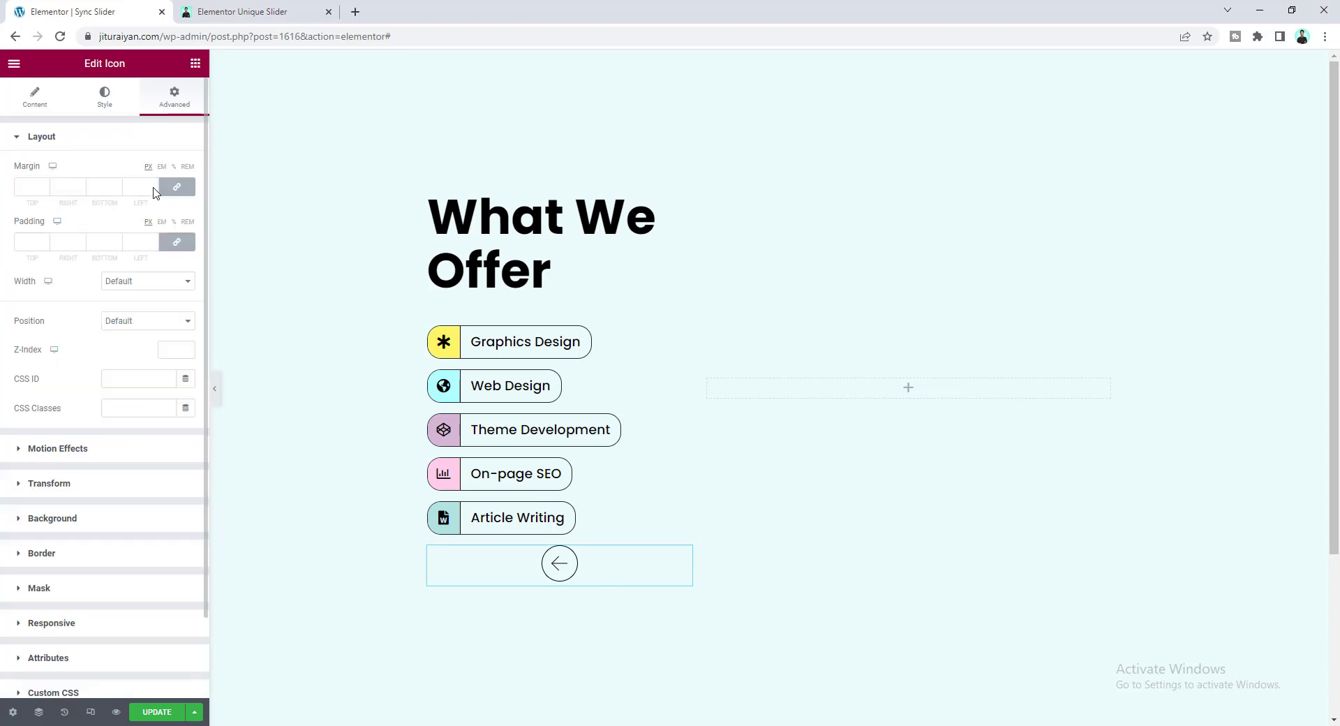
left_click(143, 280)
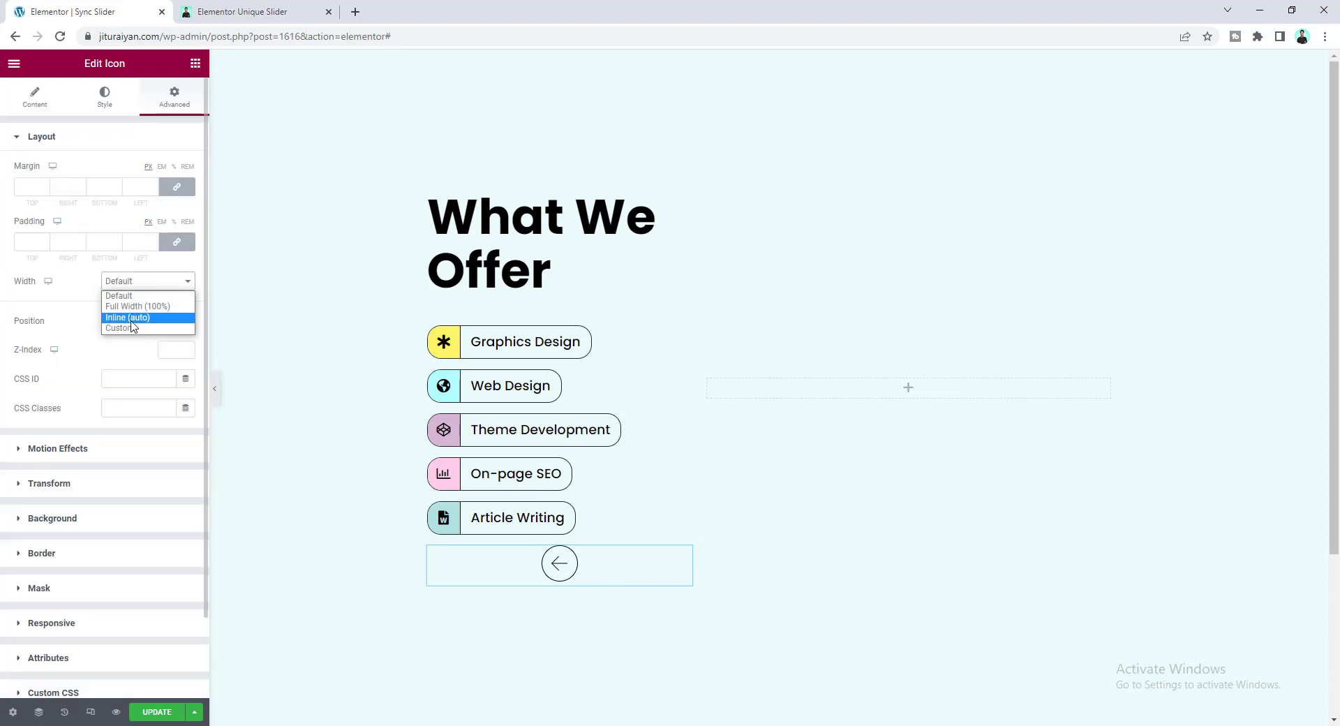
left_click(121, 315)
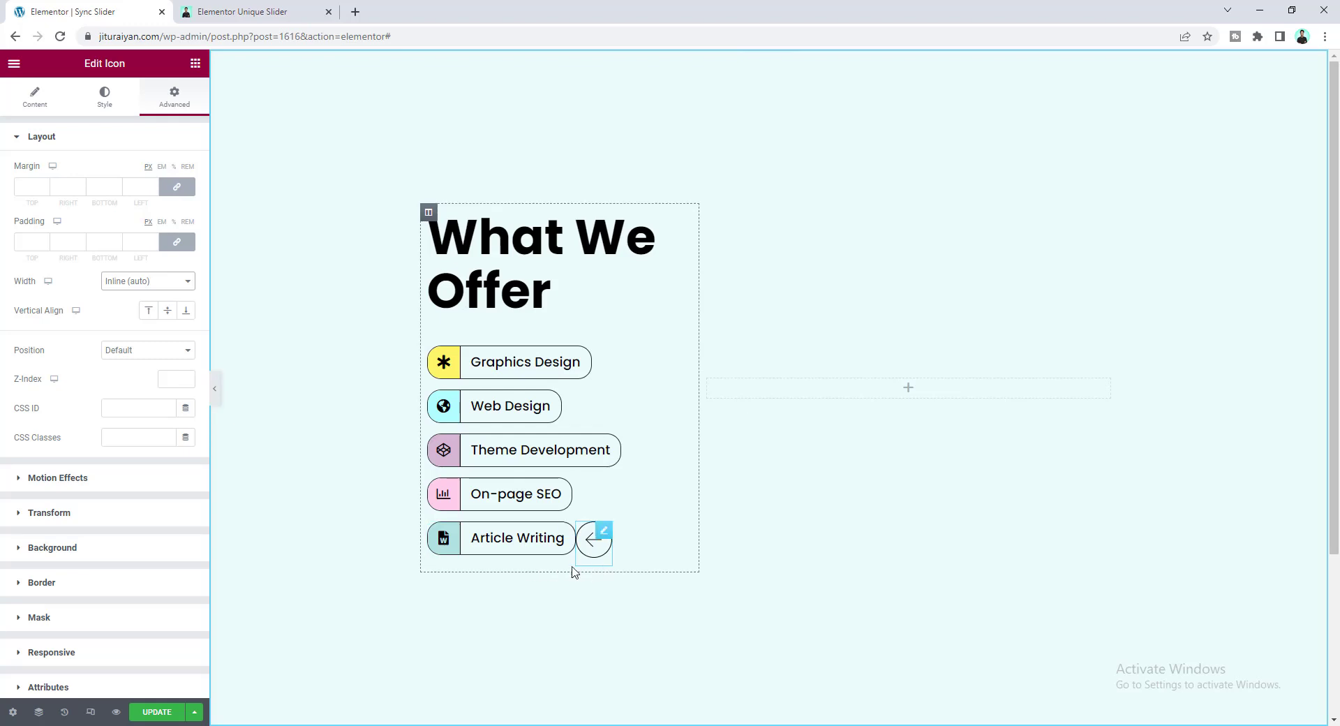
Step: Insert a Spacer between the Article Writing box and the arrow icon, with a space of 5 px
left_click(194, 63)
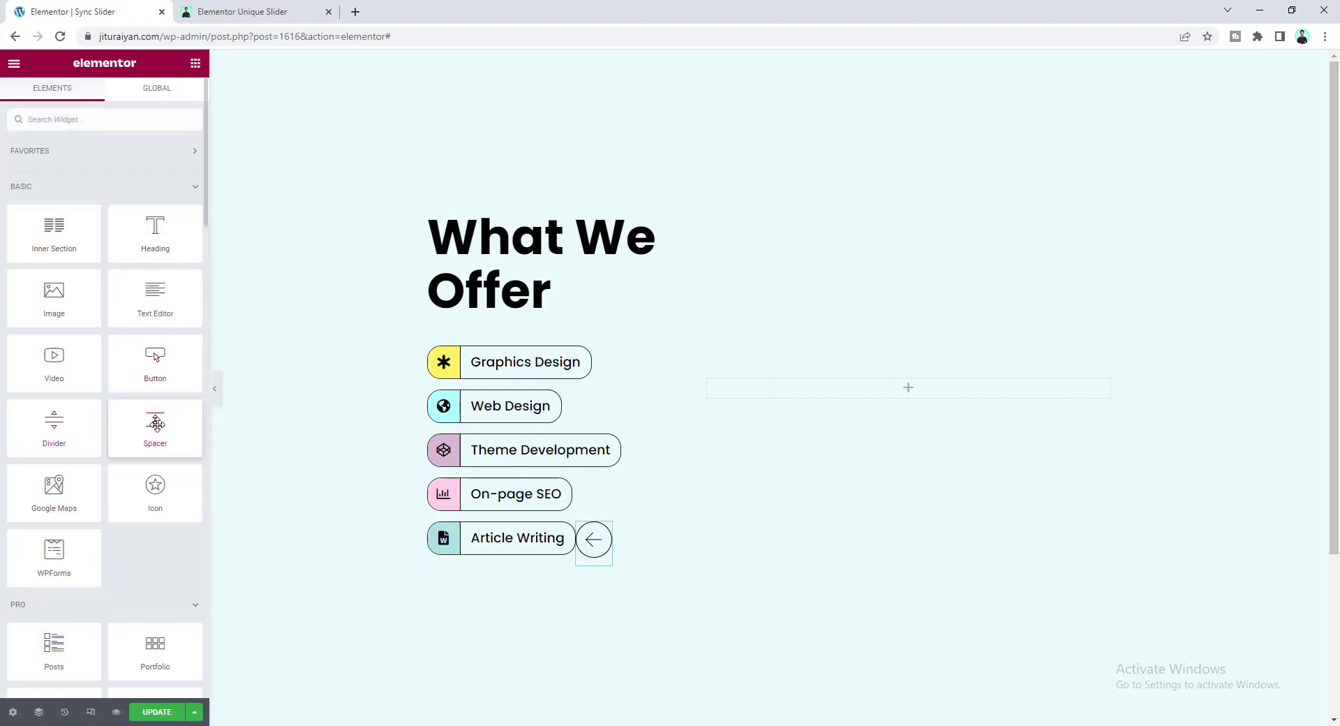
left_click_drag(156, 424, 489, 551)
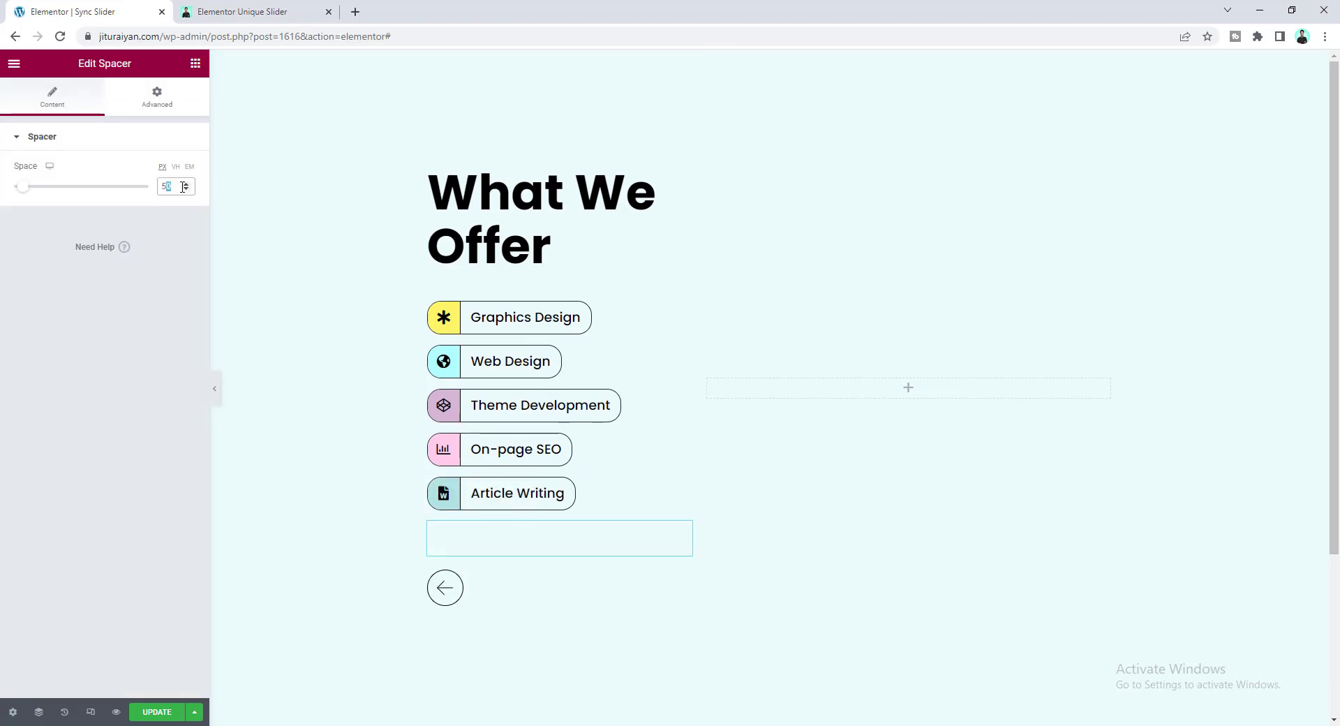
key("BackSpace")
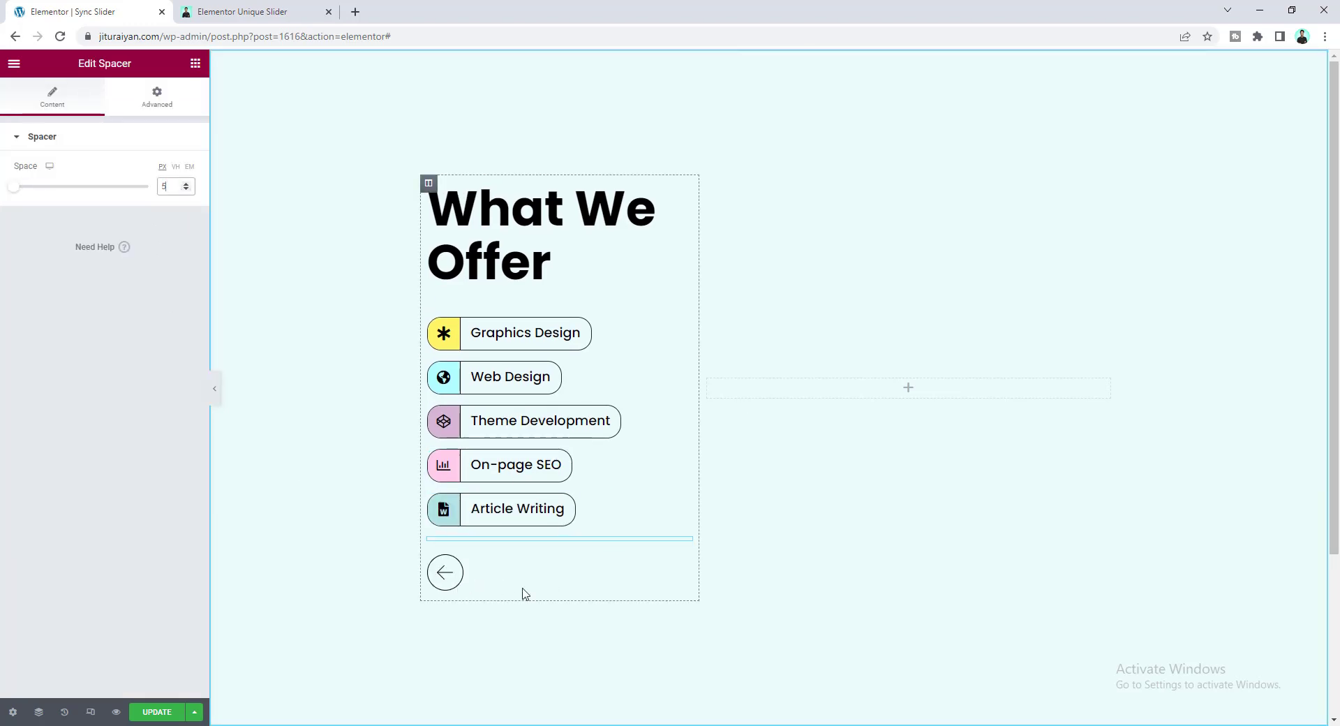
Step: Duplicate the arrow icon and give the first arrow an unlinked right margin of 20 px
right_click(445, 578)
left_click(504, 547)
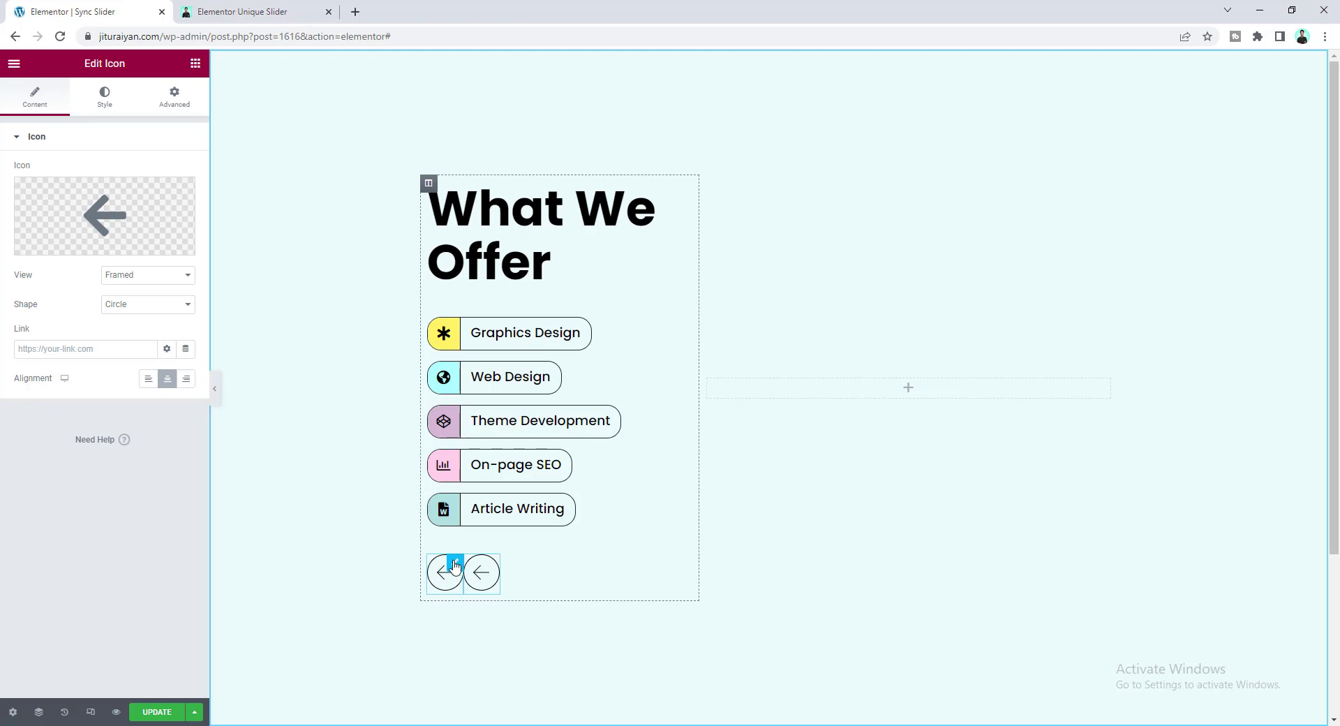
left_click(454, 568)
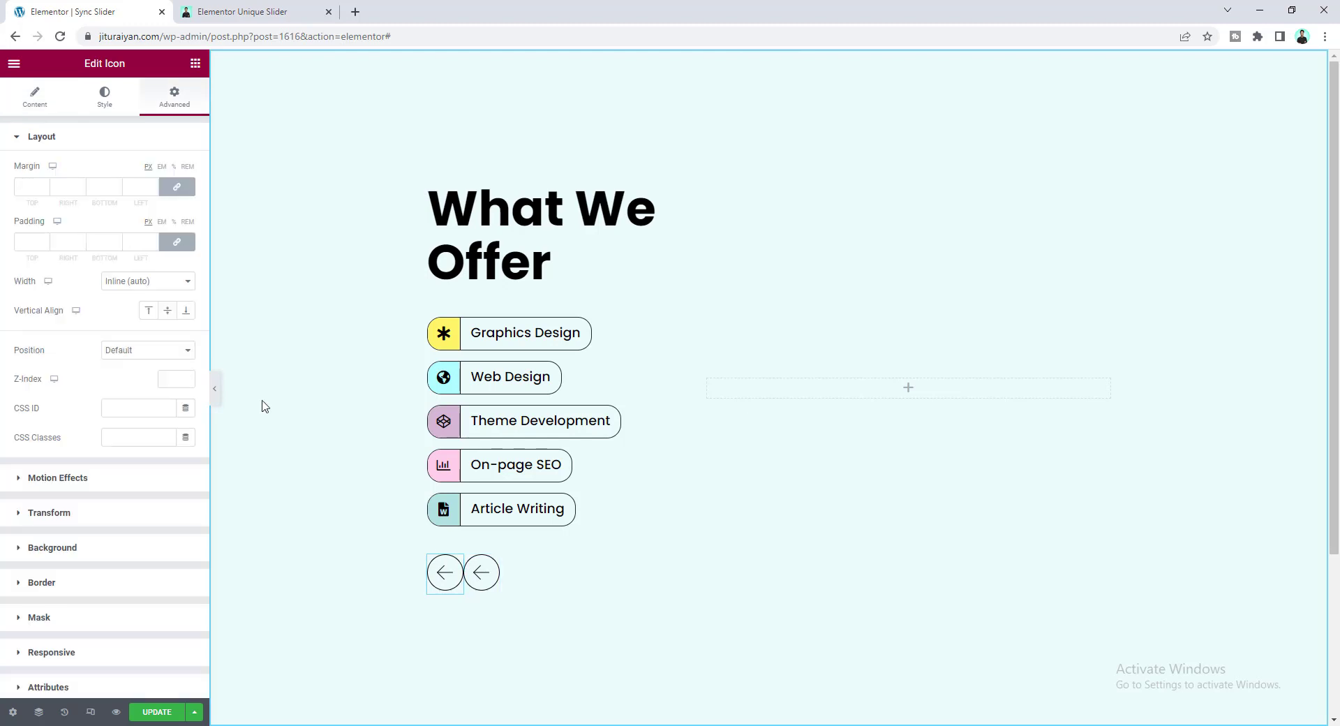
left_click(179, 187)
type("20")
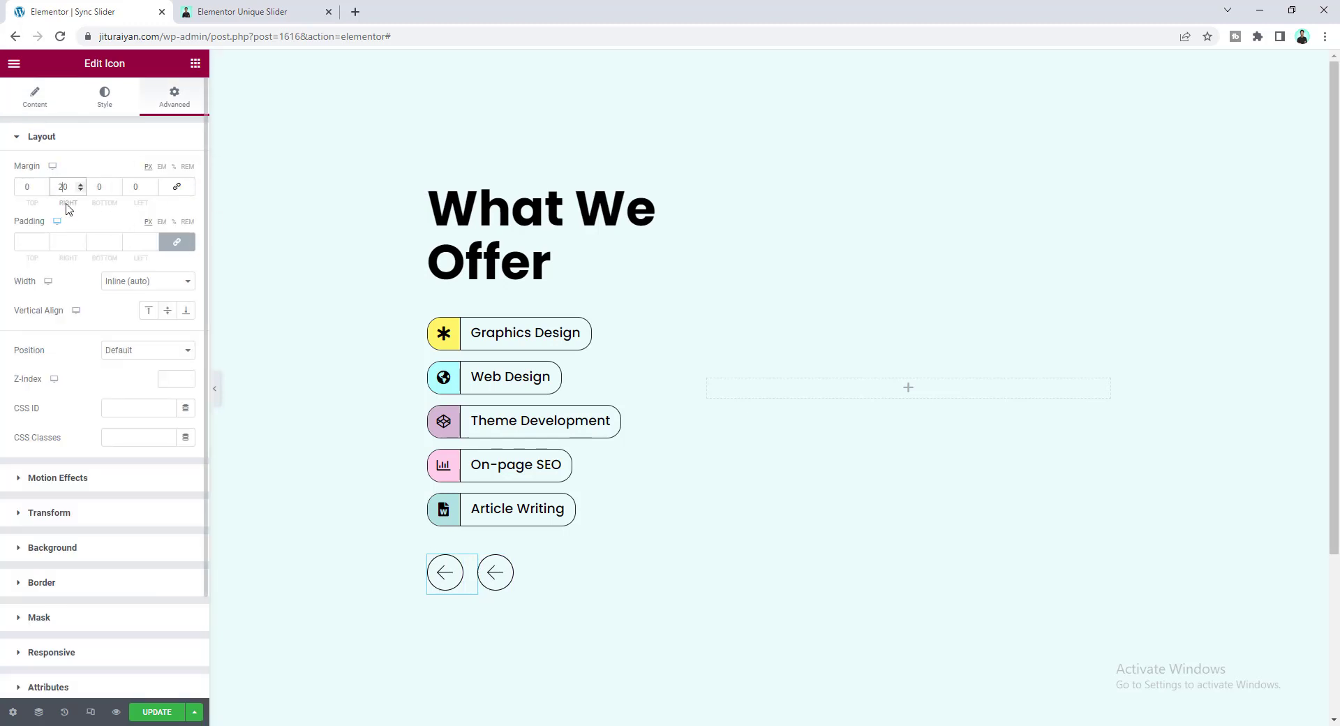
Step: Replace the second arrow icon's custom CSS with the copied right-pointing arrow code, using translate(-19%,-50%) and transform-origin right
left_click(506, 565)
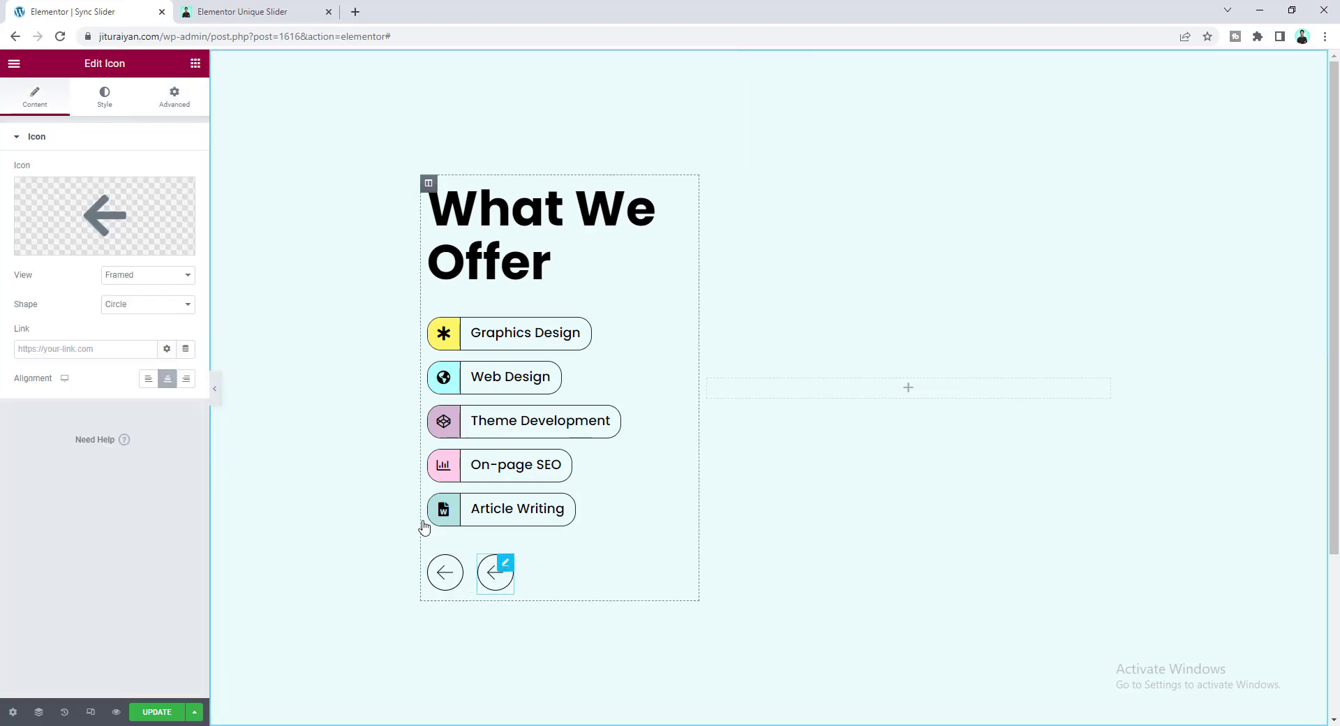
left_click(175, 98)
scroll(182, 162, "down", 2)
left_click(139, 603)
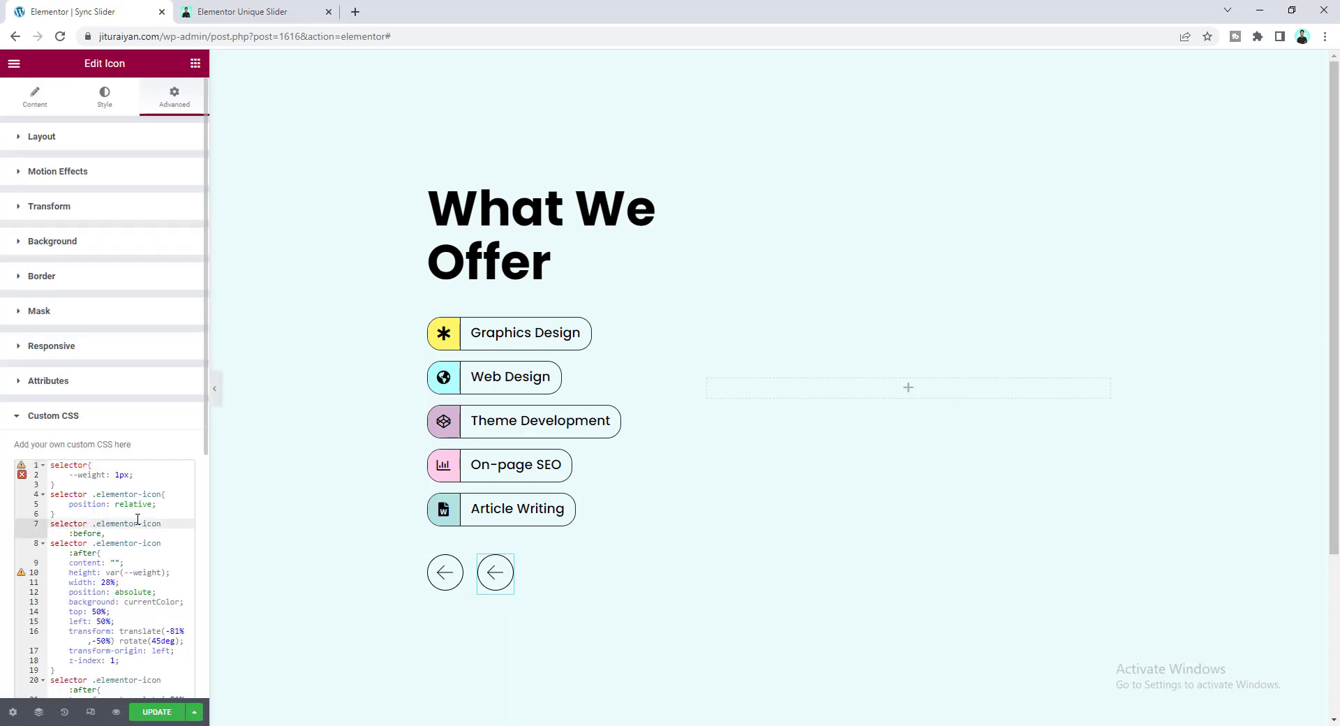
key("ctrl+a")
key("Delete")
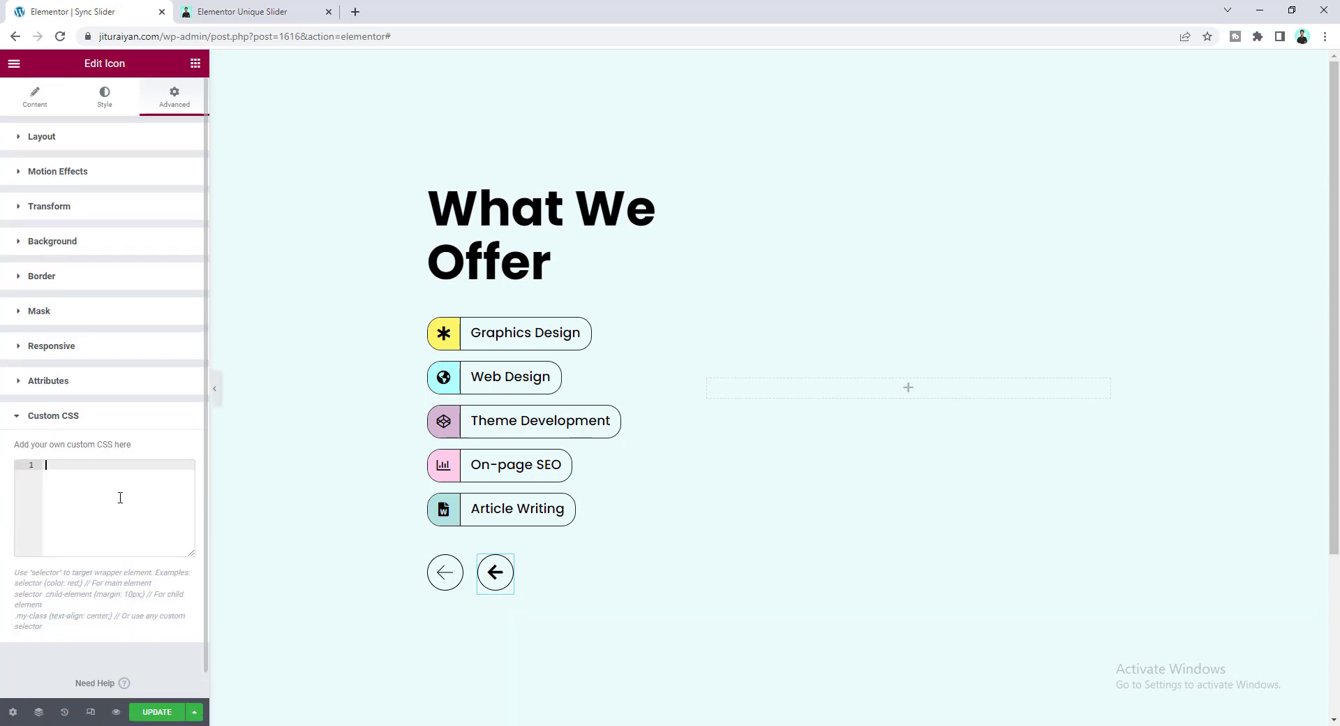
key("ctrl+v")
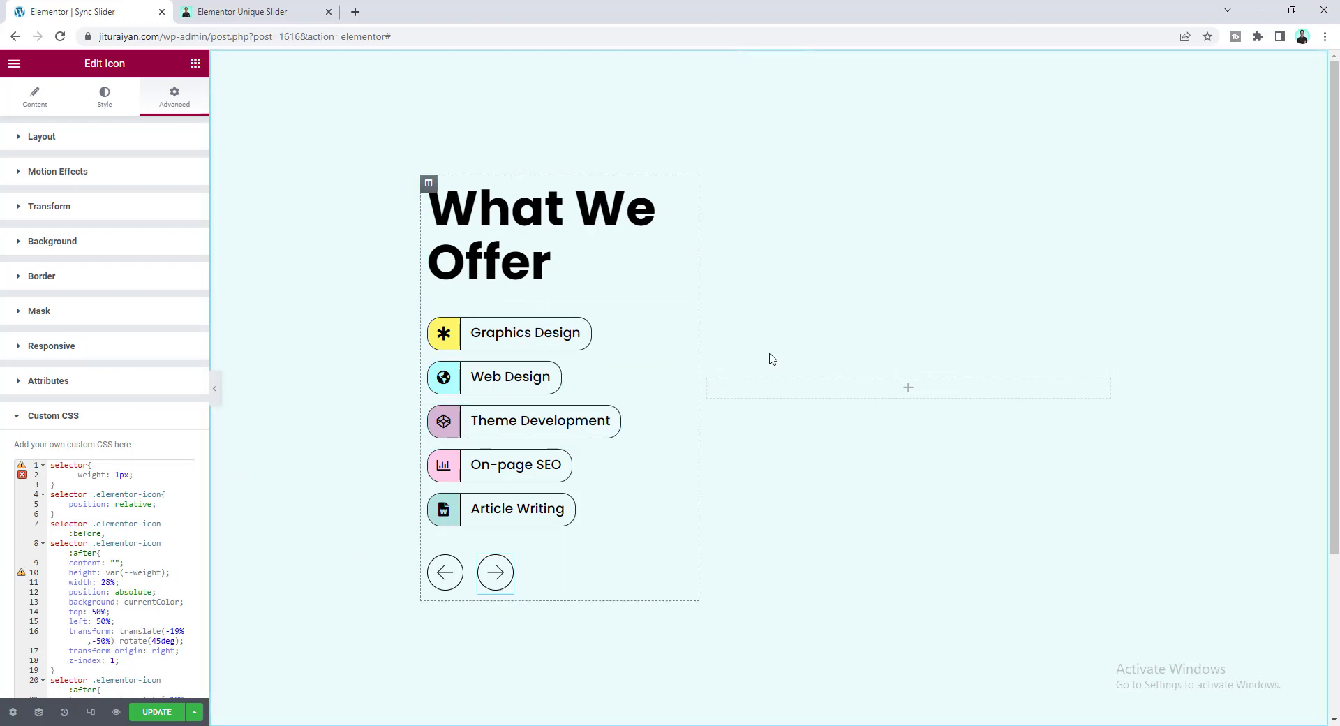
Step: Find the Slides widget and place it in the empty column beside the service list
left_click(195, 66)
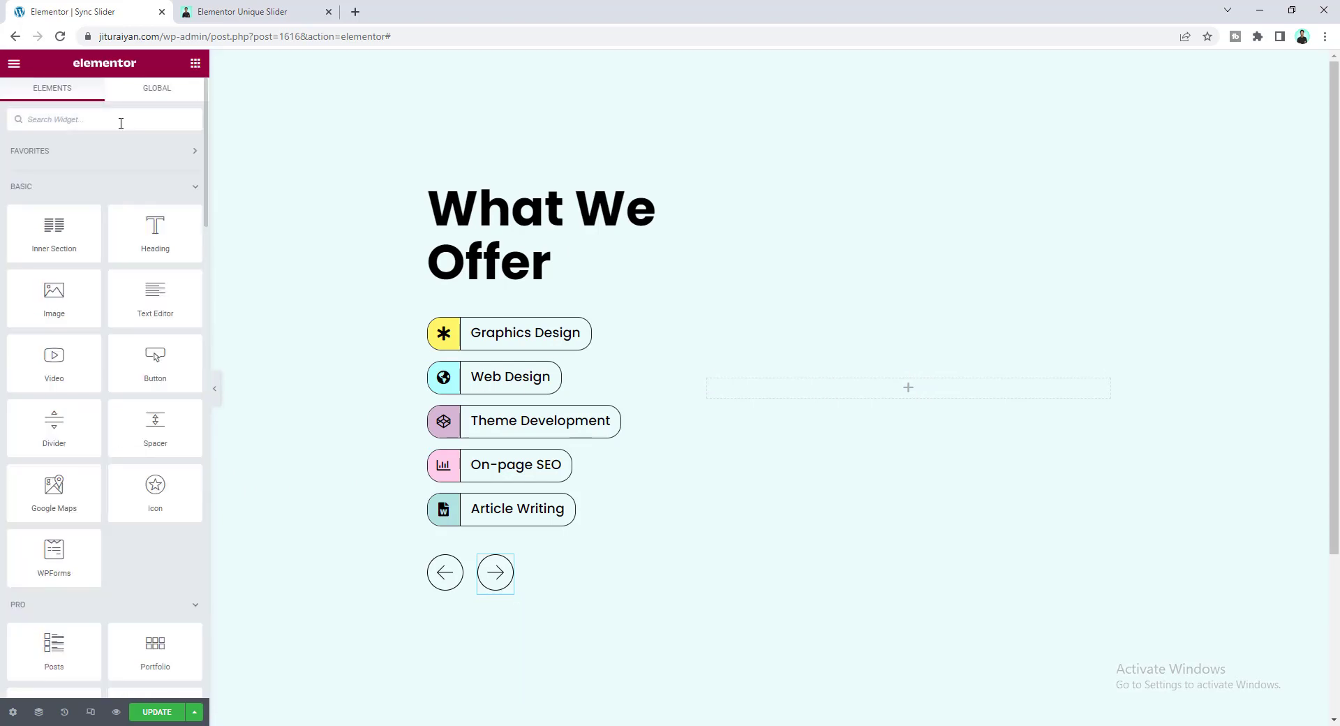
left_click(120, 123)
type("sli")
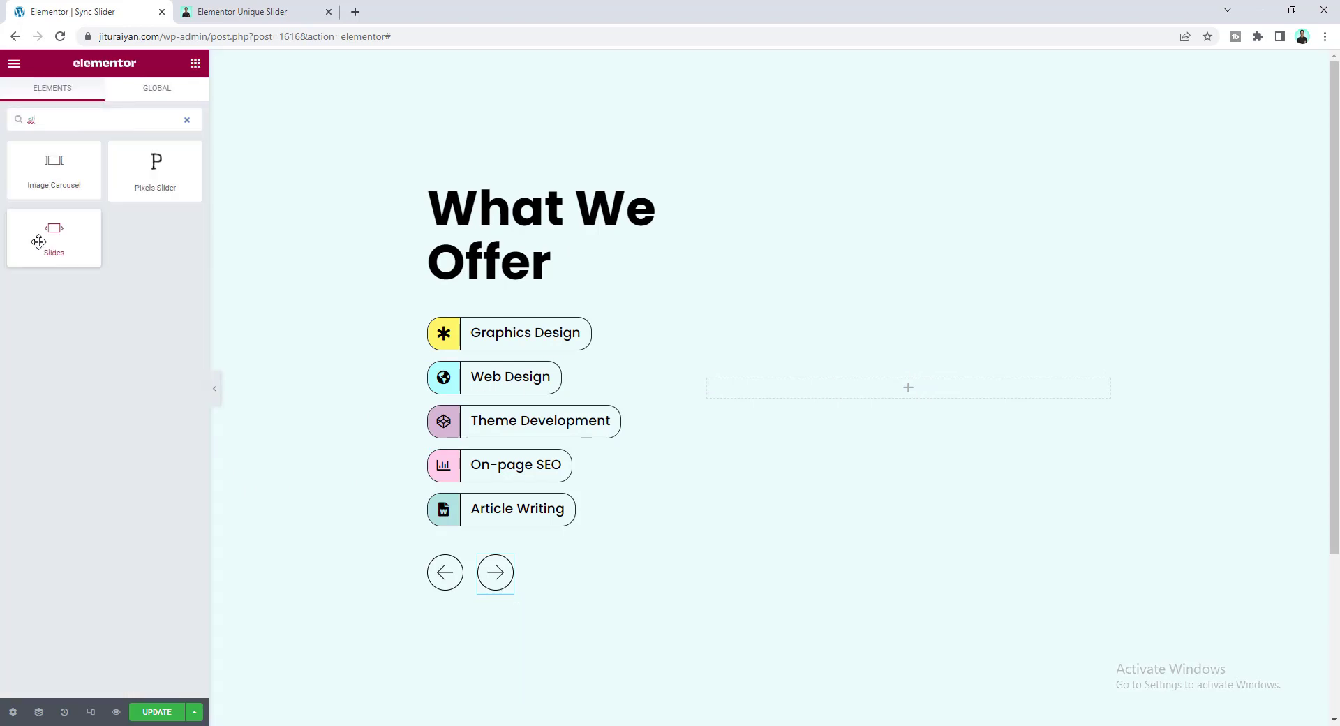
left_click_drag(42, 233, 809, 405)
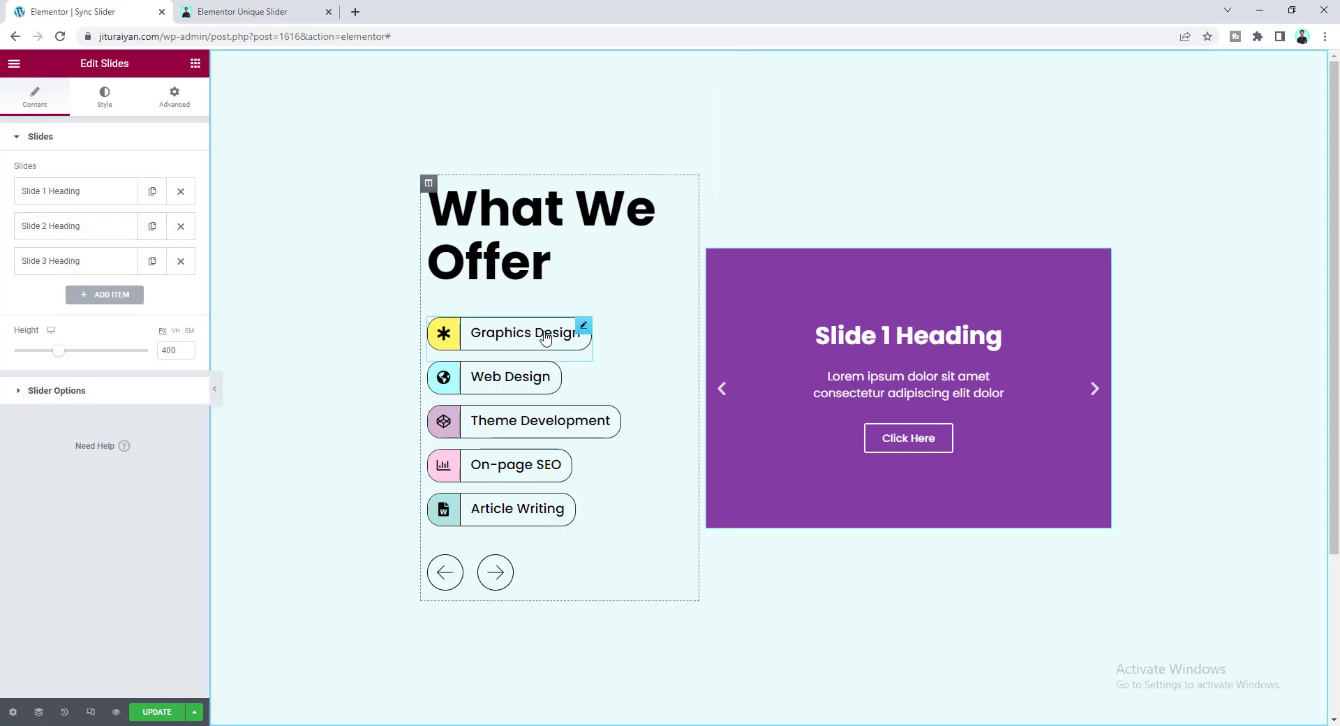
Step: Title the first slide "Graphics Design" and set its button text to "See Details"
left_click(120, 194)
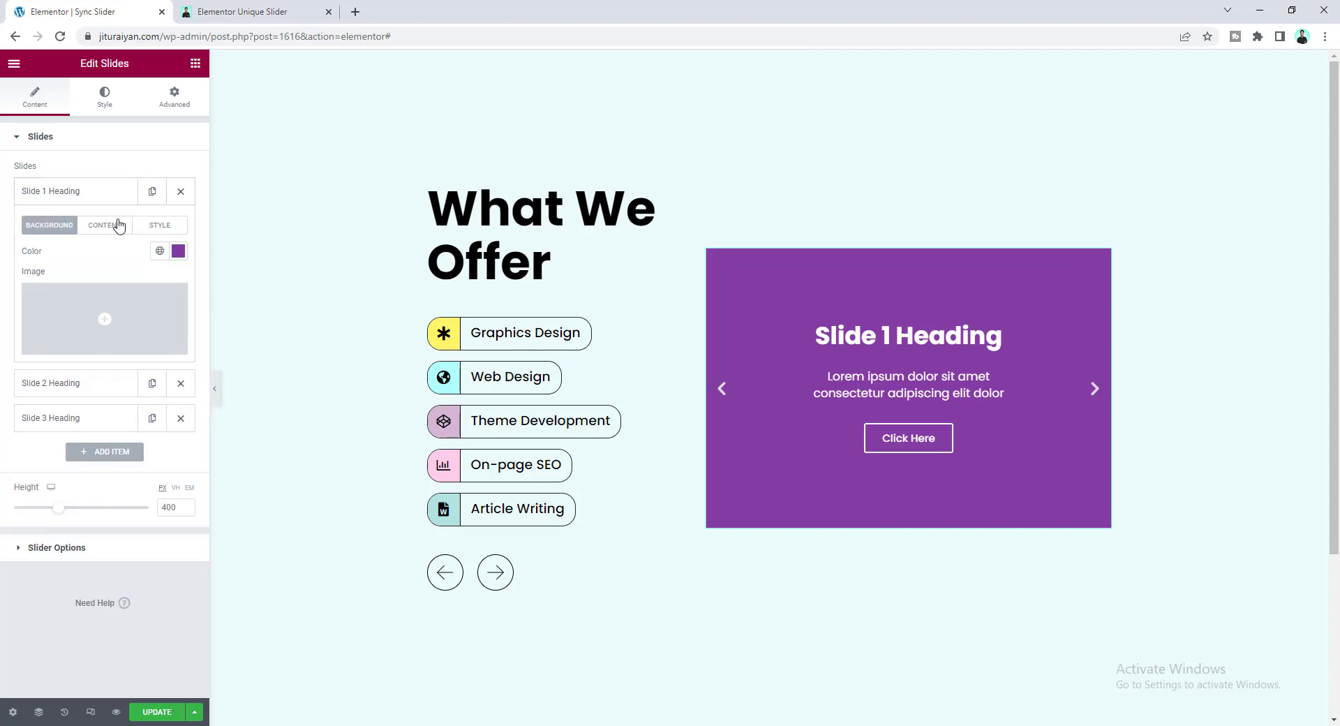
left_click(116, 224)
triple_click(115, 266)
type("Graphics Design")
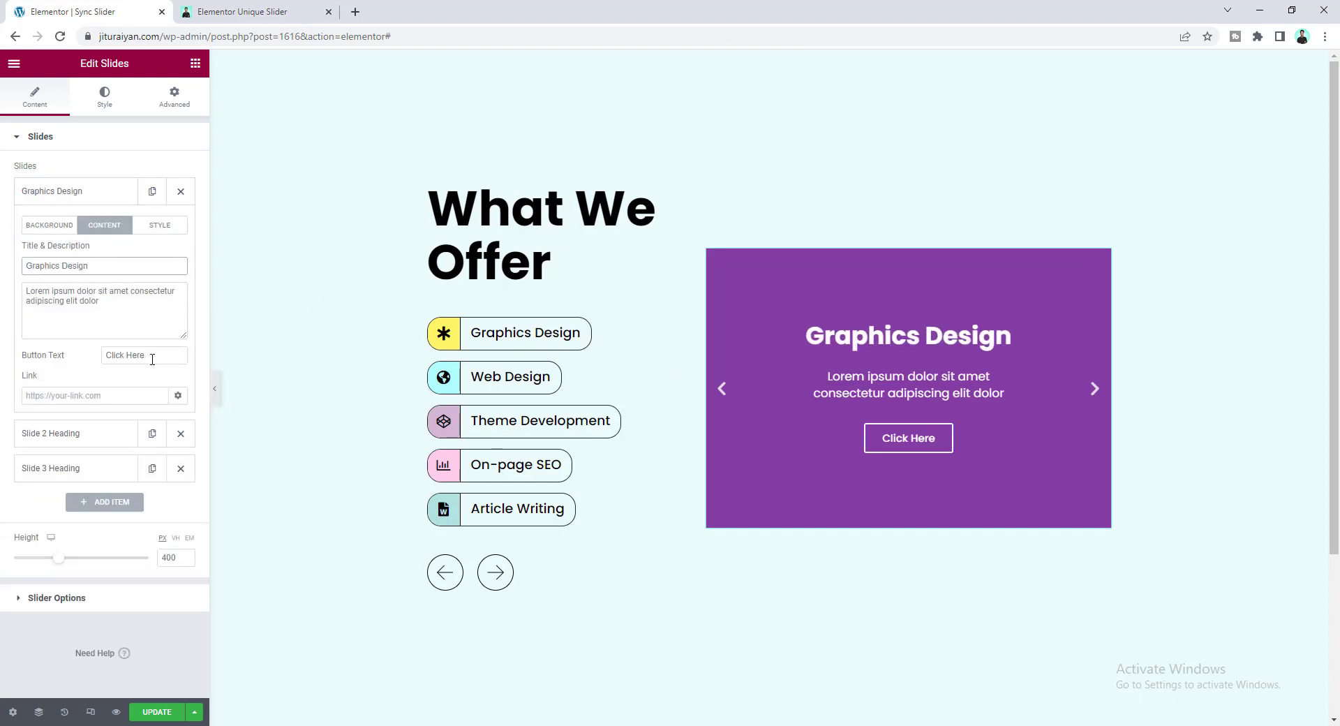
left_click_drag(152, 359, 89, 362)
type("See Details")
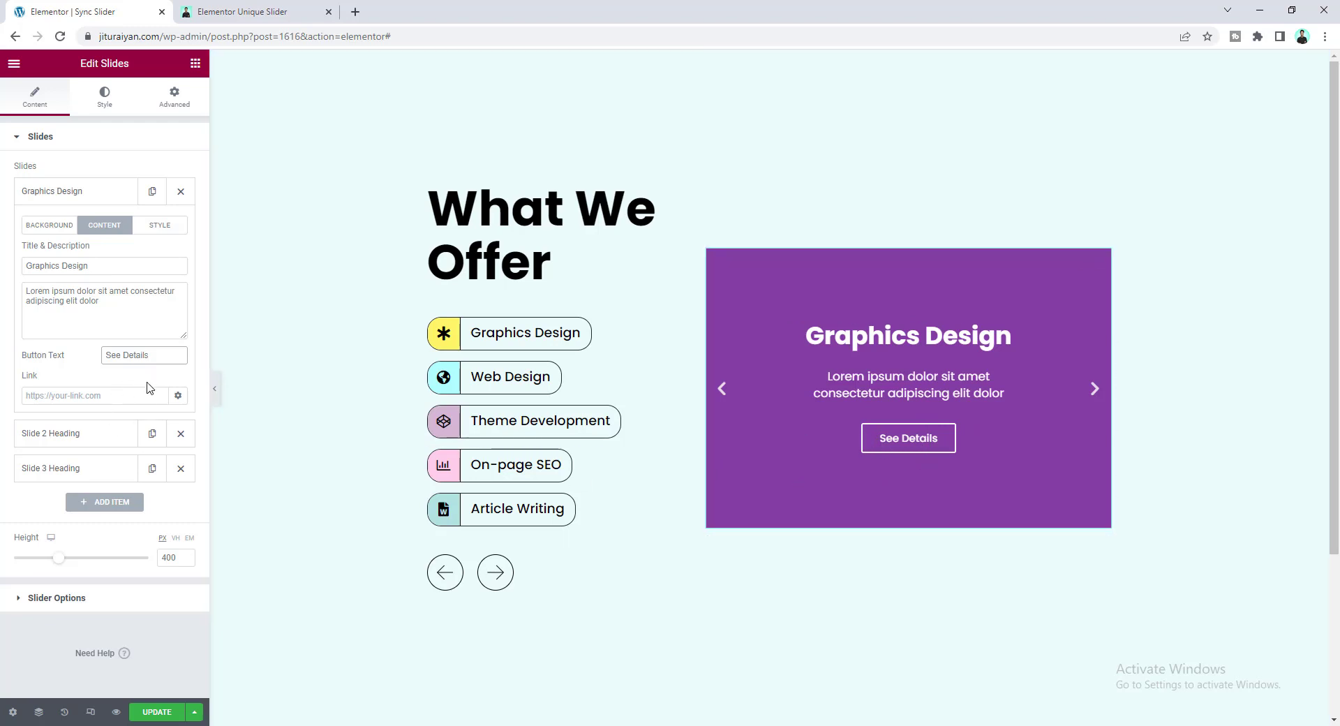
Step: Clear the Graphics Design slide's background color and insert the desk photo with laptop and lamp as its background image
left_click(60, 227)
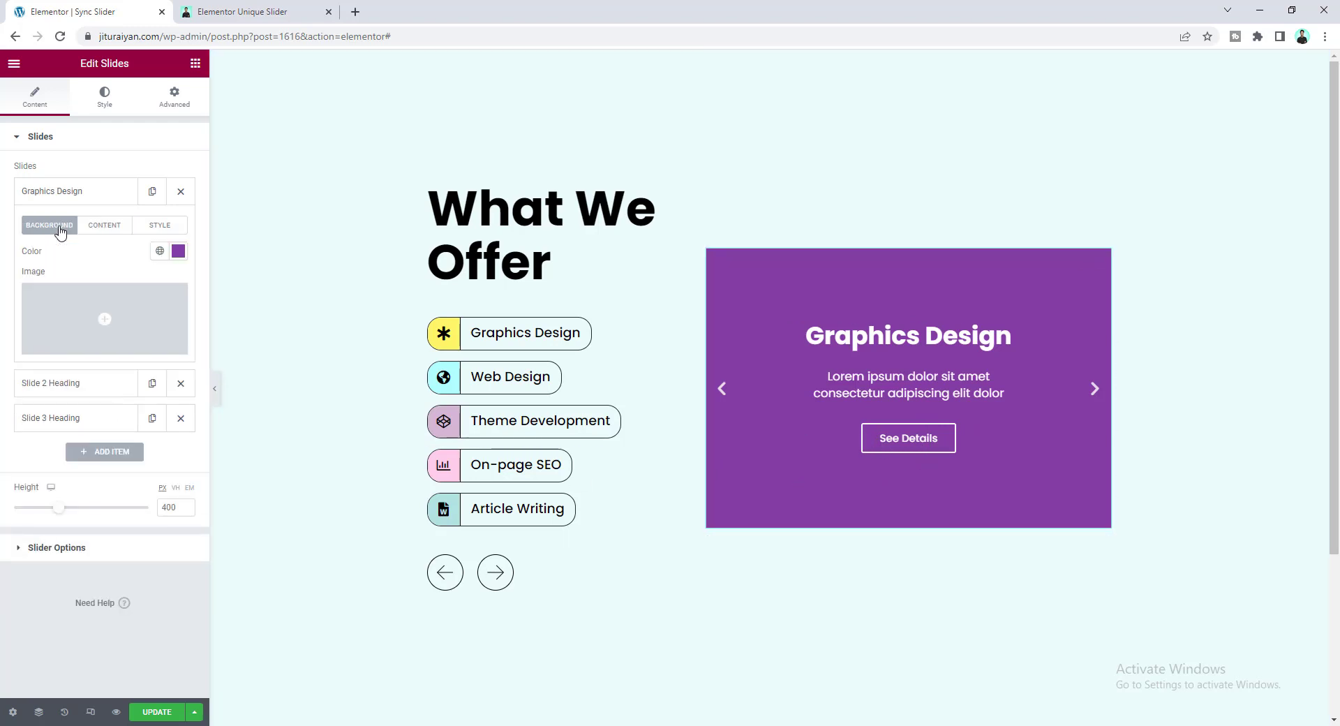
left_click(178, 250)
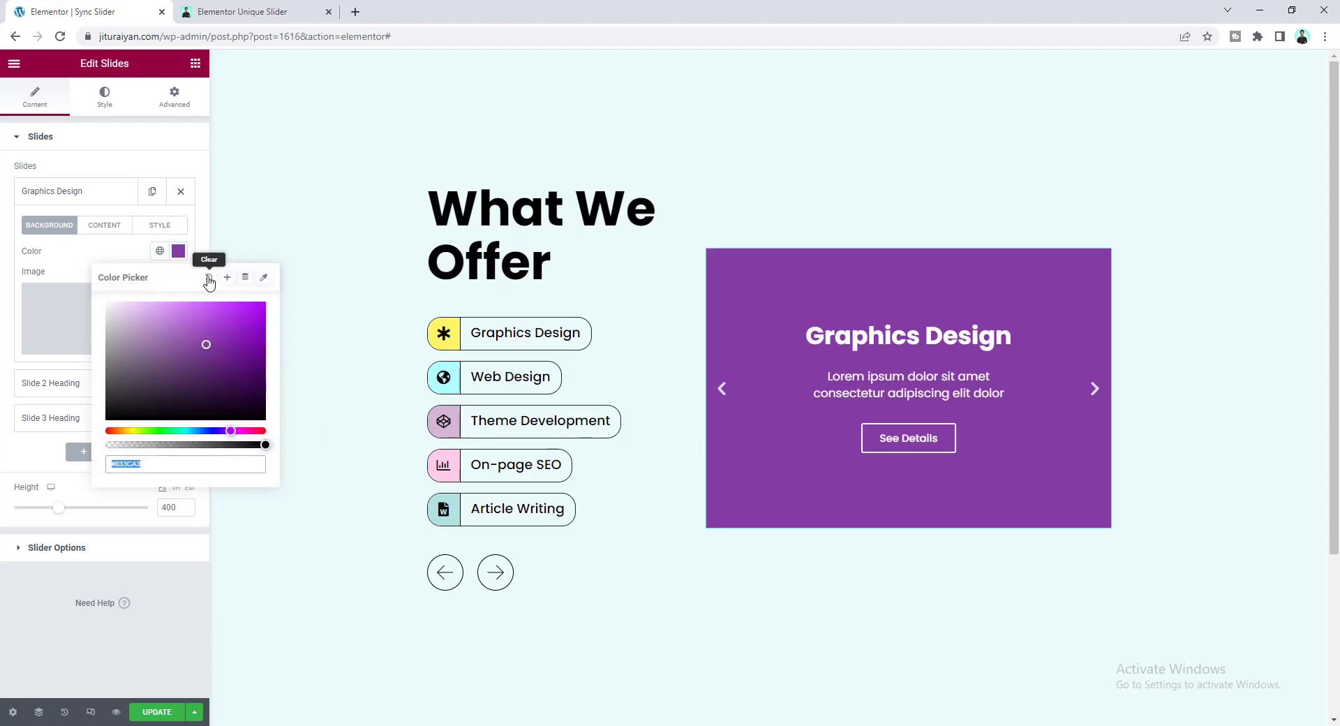
left_click(209, 281)
left_click(106, 321)
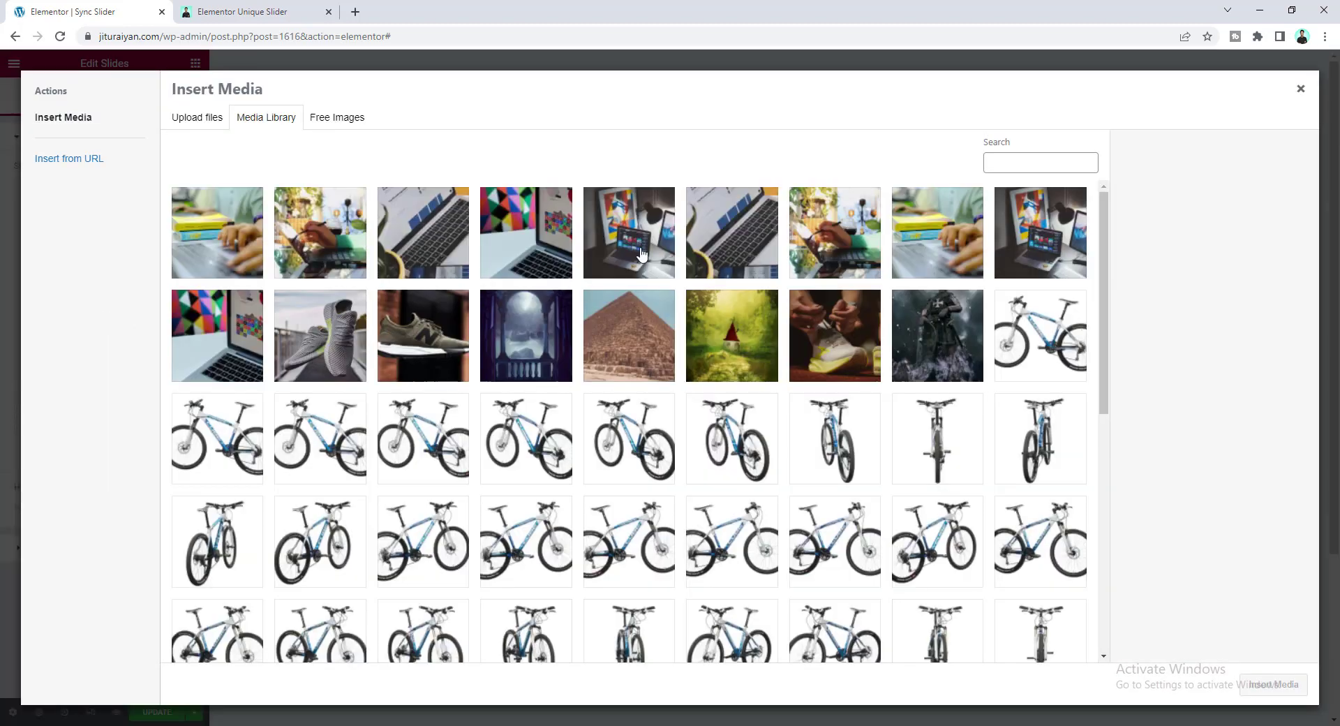
left_click(641, 255)
left_click(1274, 684)
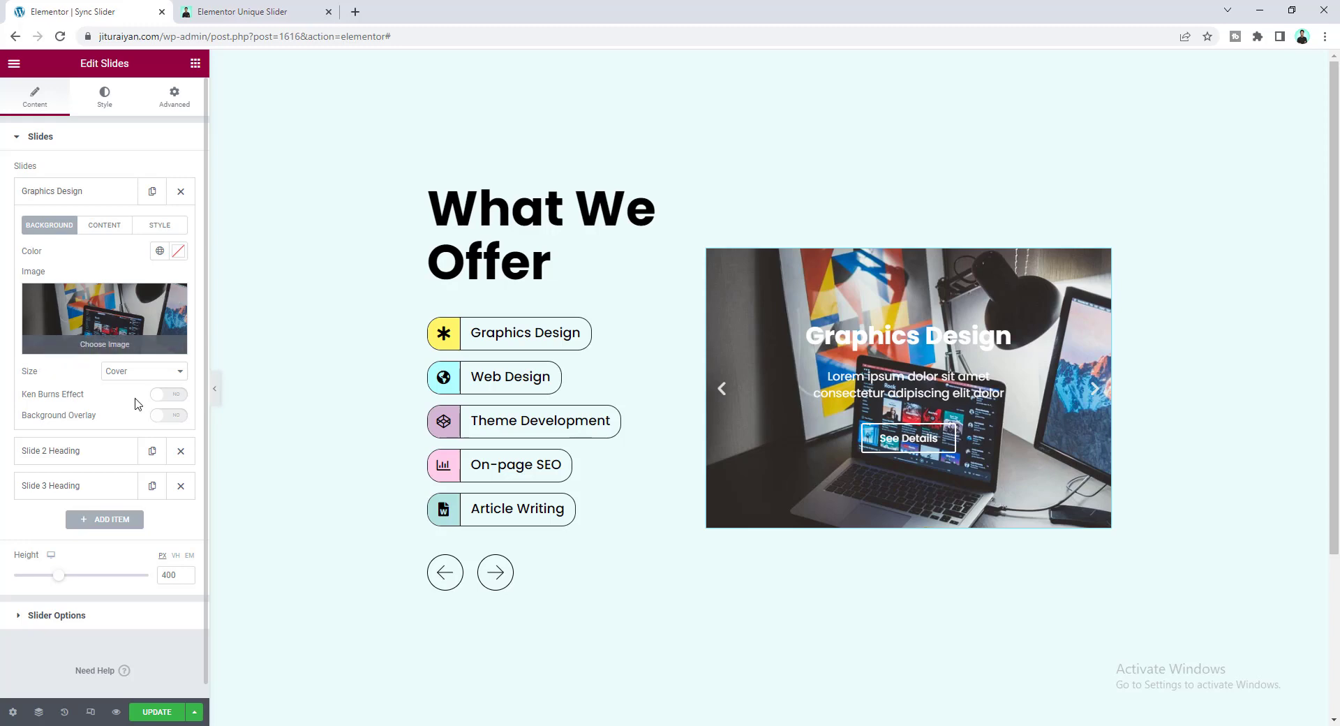
Step: Enable the Graphics Design slide's background overlay and set its color to the slightly transparent purple #8521B3F2
left_click(178, 418)
left_click(178, 438)
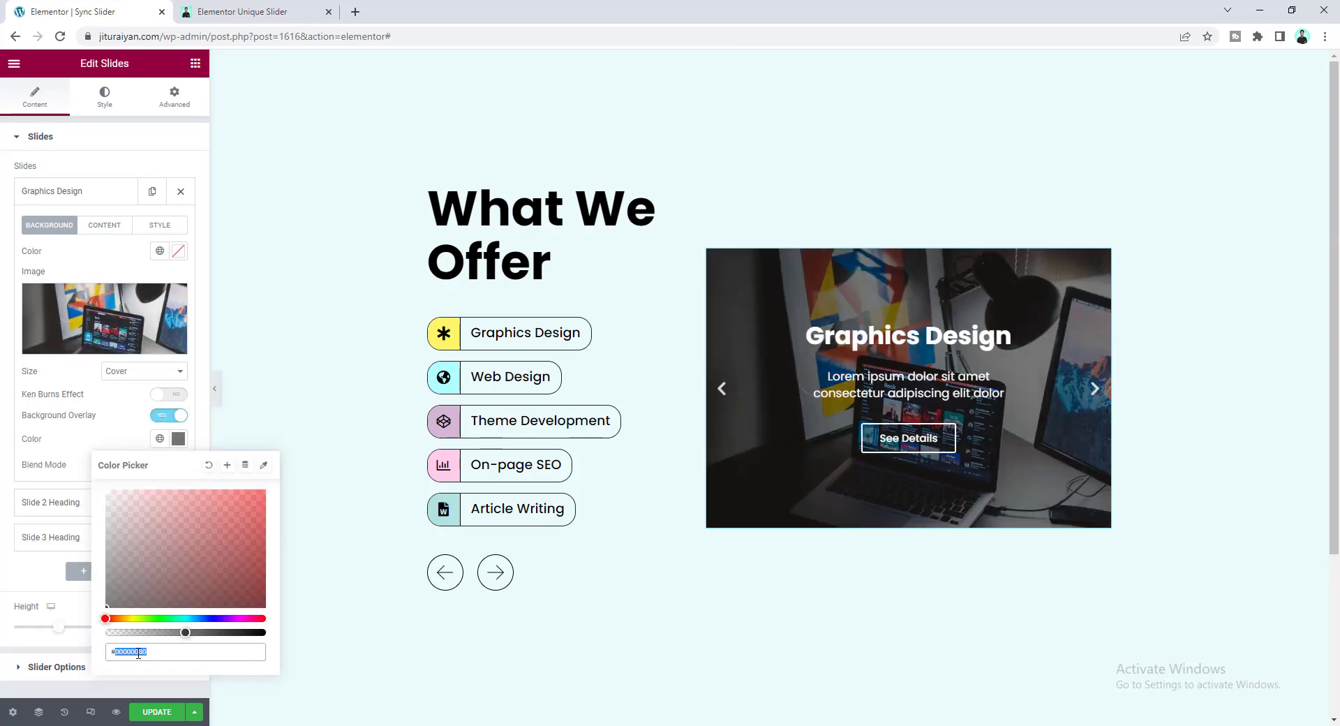
type("8521b3")
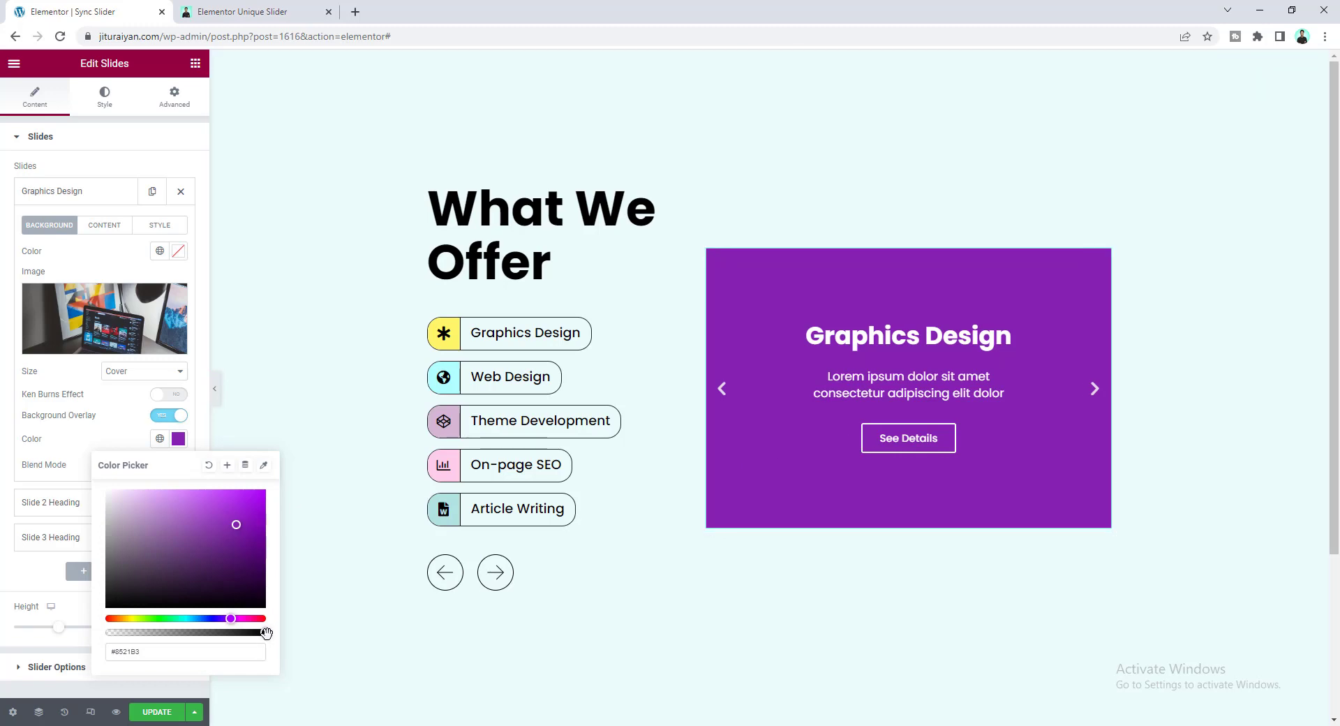
left_click_drag(254, 633, 149, 643)
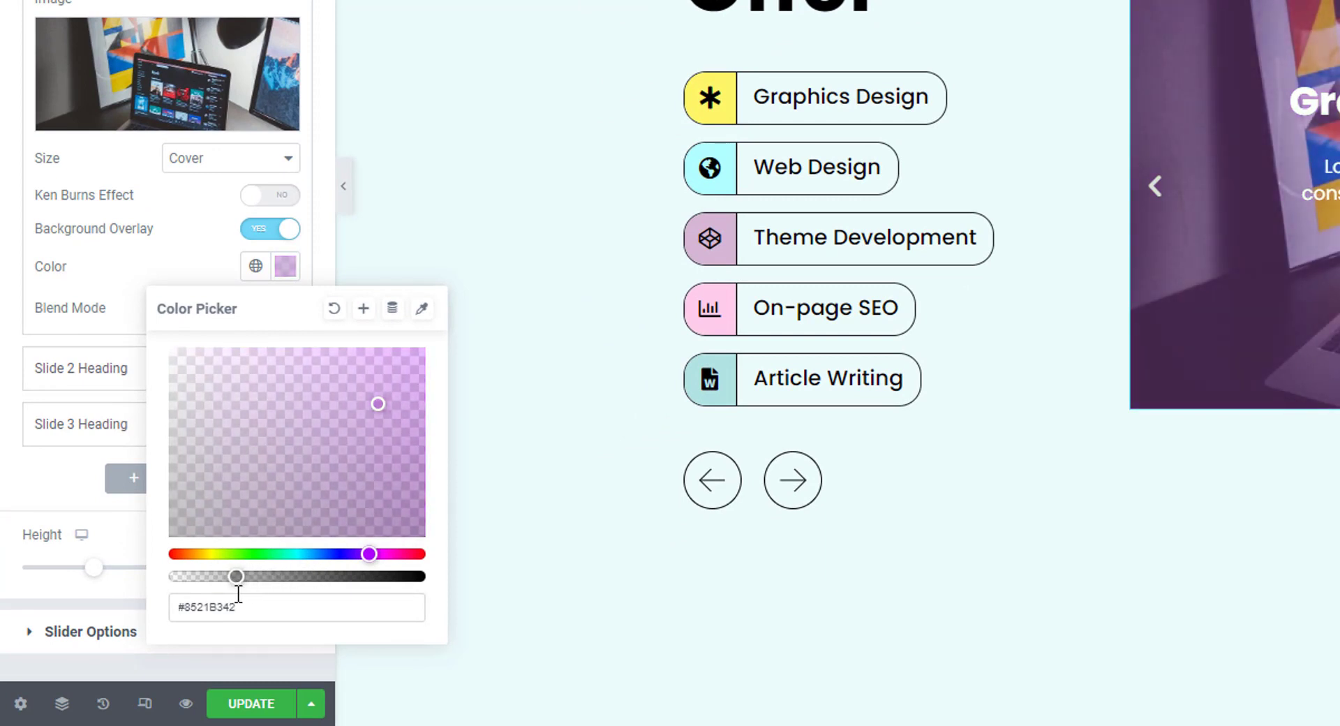
left_click_drag(238, 593, 414, 576)
left_click(230, 607)
double_click(240, 615)
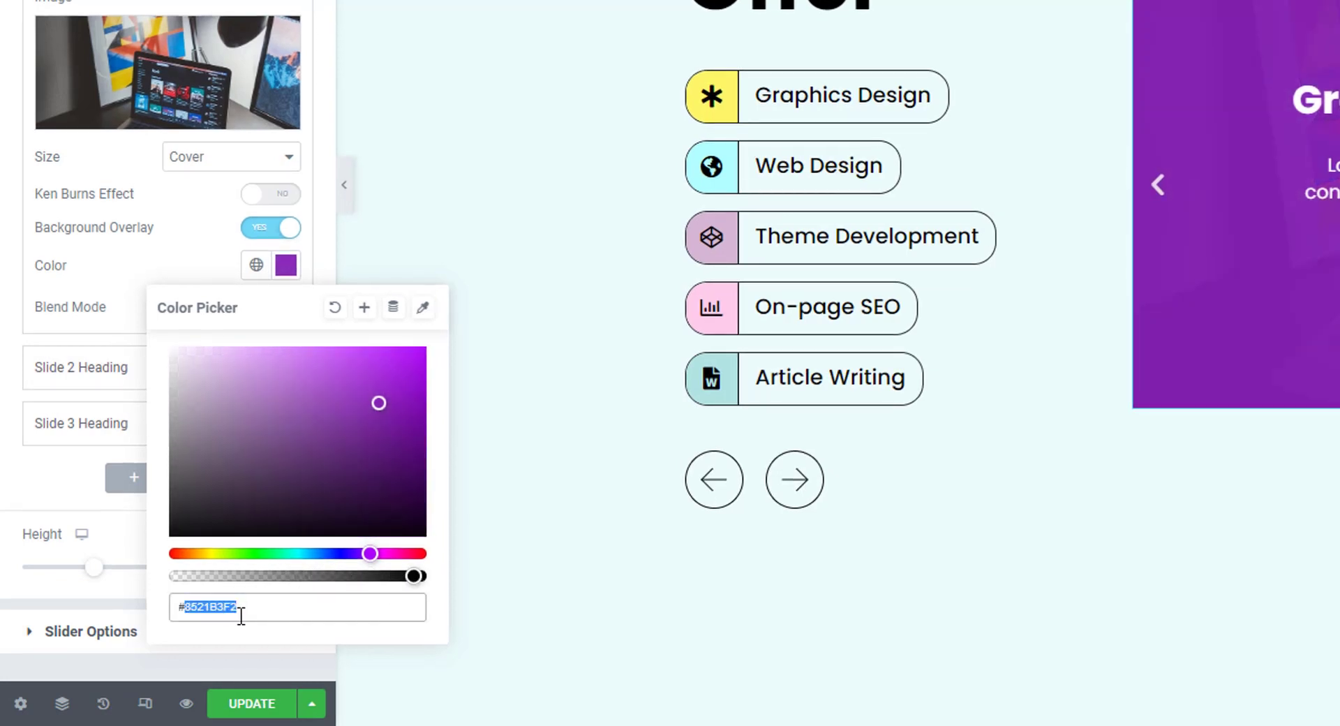
left_click(259, 611)
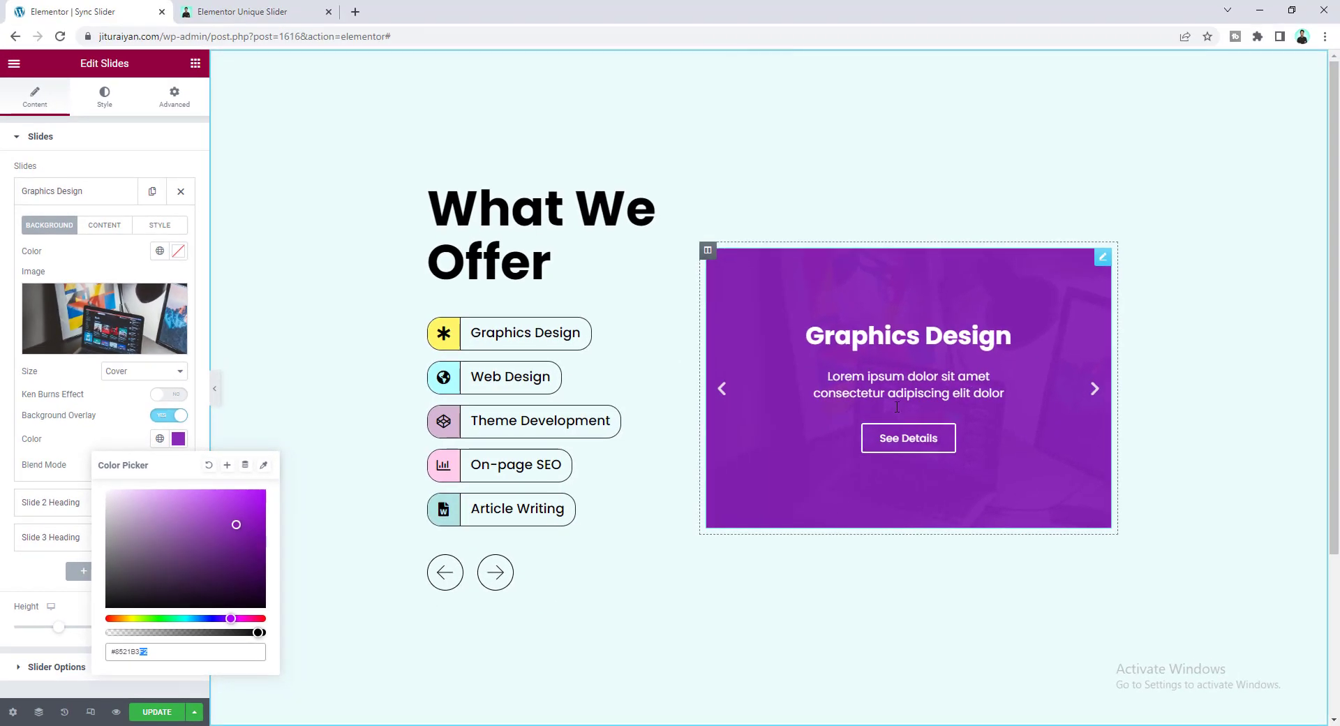
left_click(595, 478)
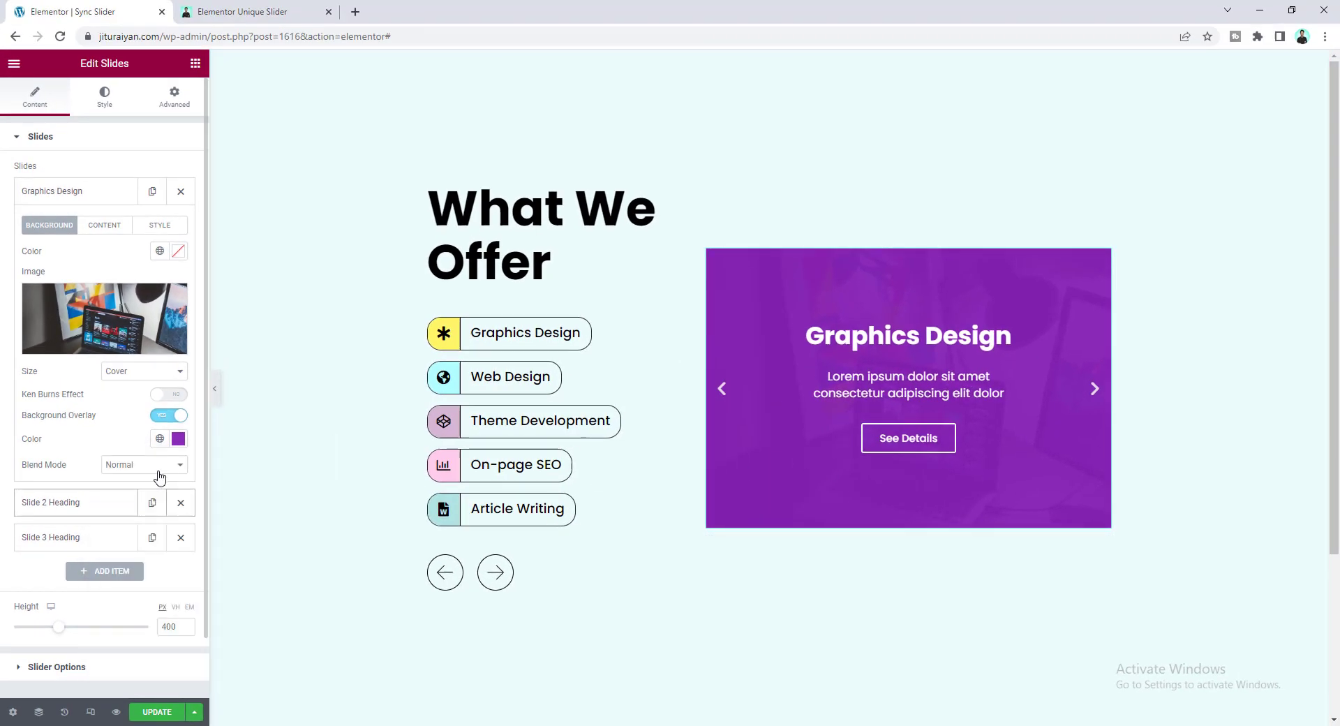
left_click(178, 438)
key("Escape")
Step: Title the second slide "Web Design" and set its button text to "See Details"
left_click(106, 511)
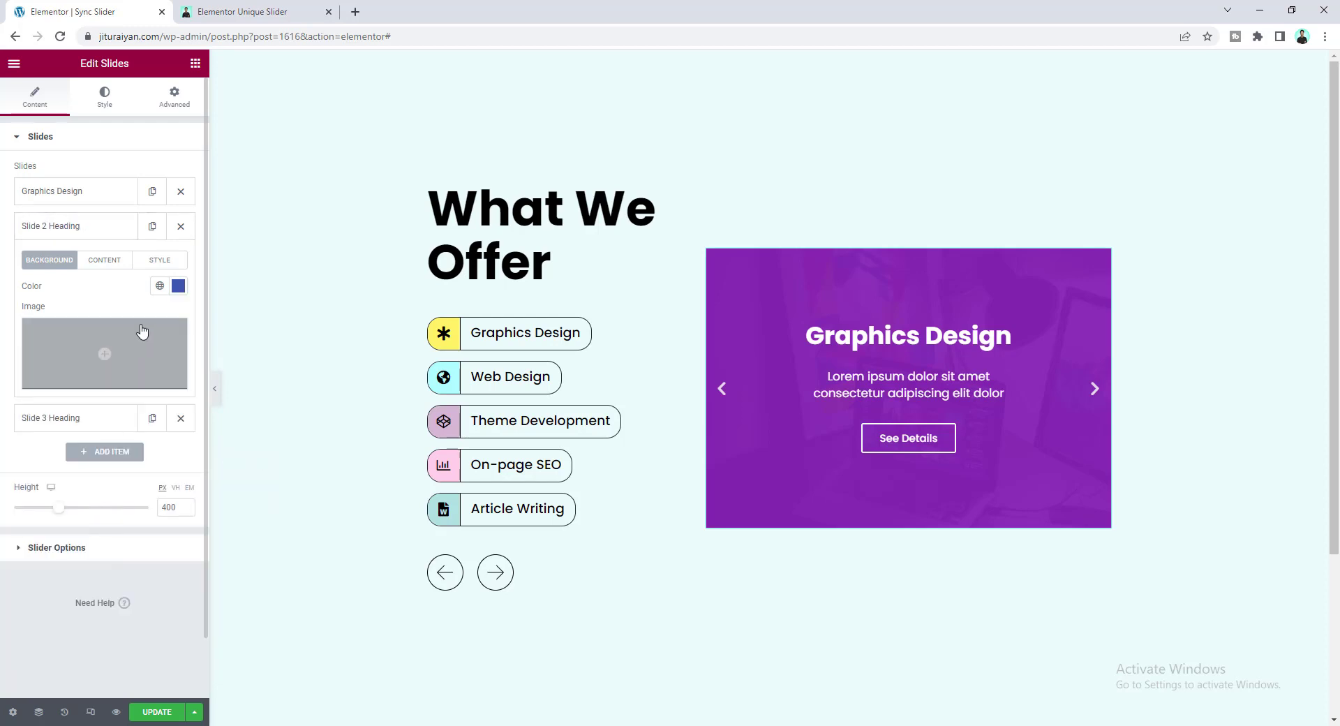
left_click(114, 264)
triple_click(99, 303)
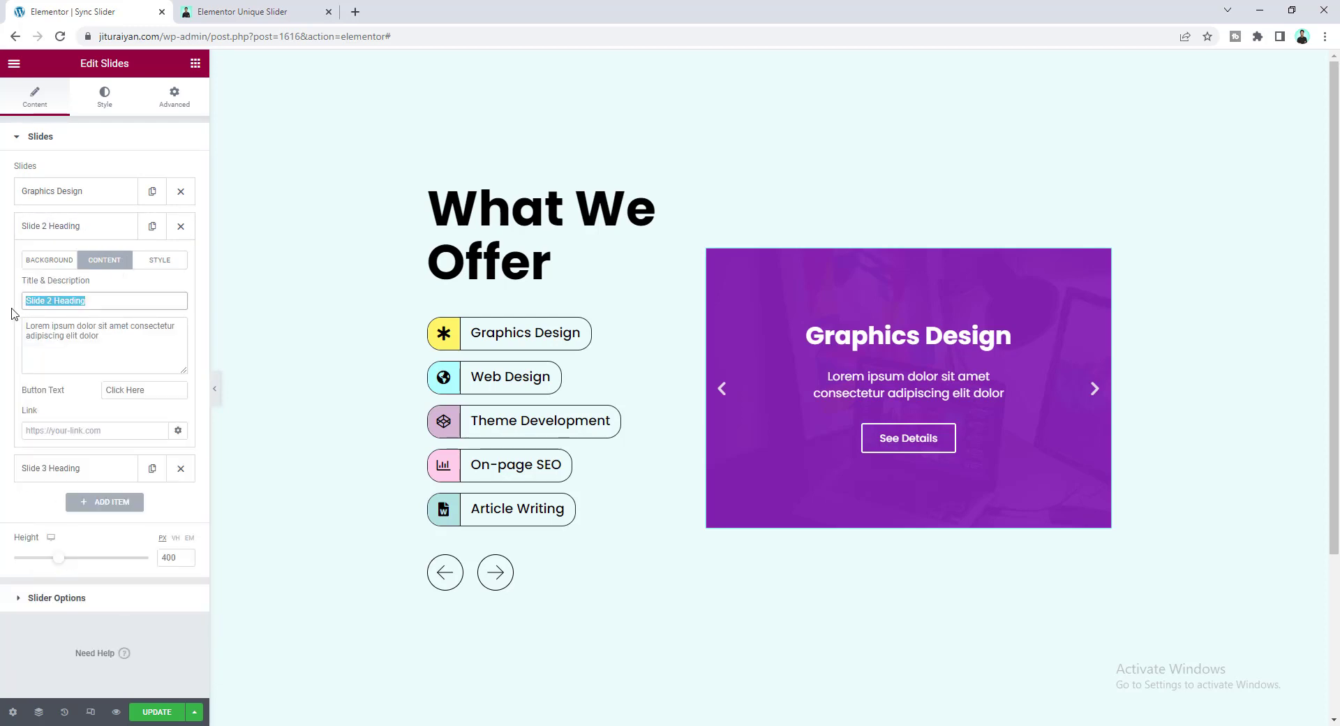
type("Web Design")
triple_click(143, 390)
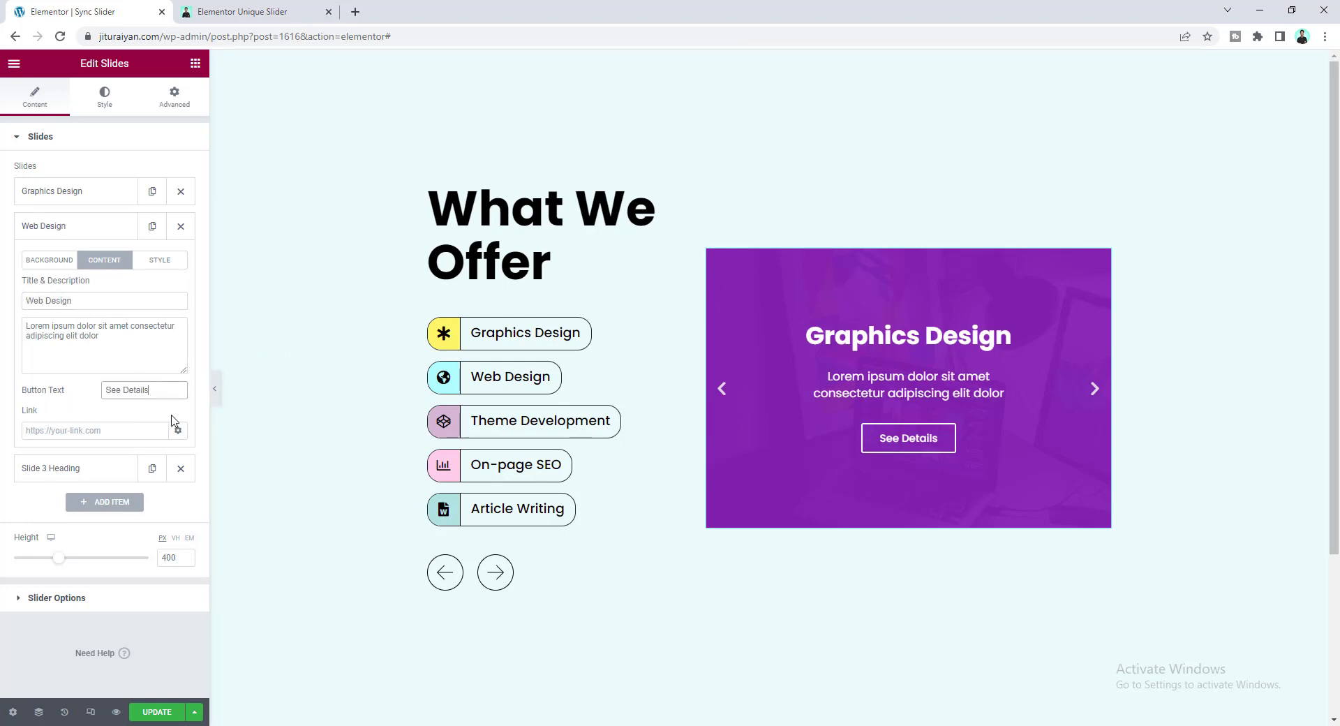
Step: Clear the Web Design slide's background color and insert the laptop photo with colorful artwork as its background image
left_click(62, 262)
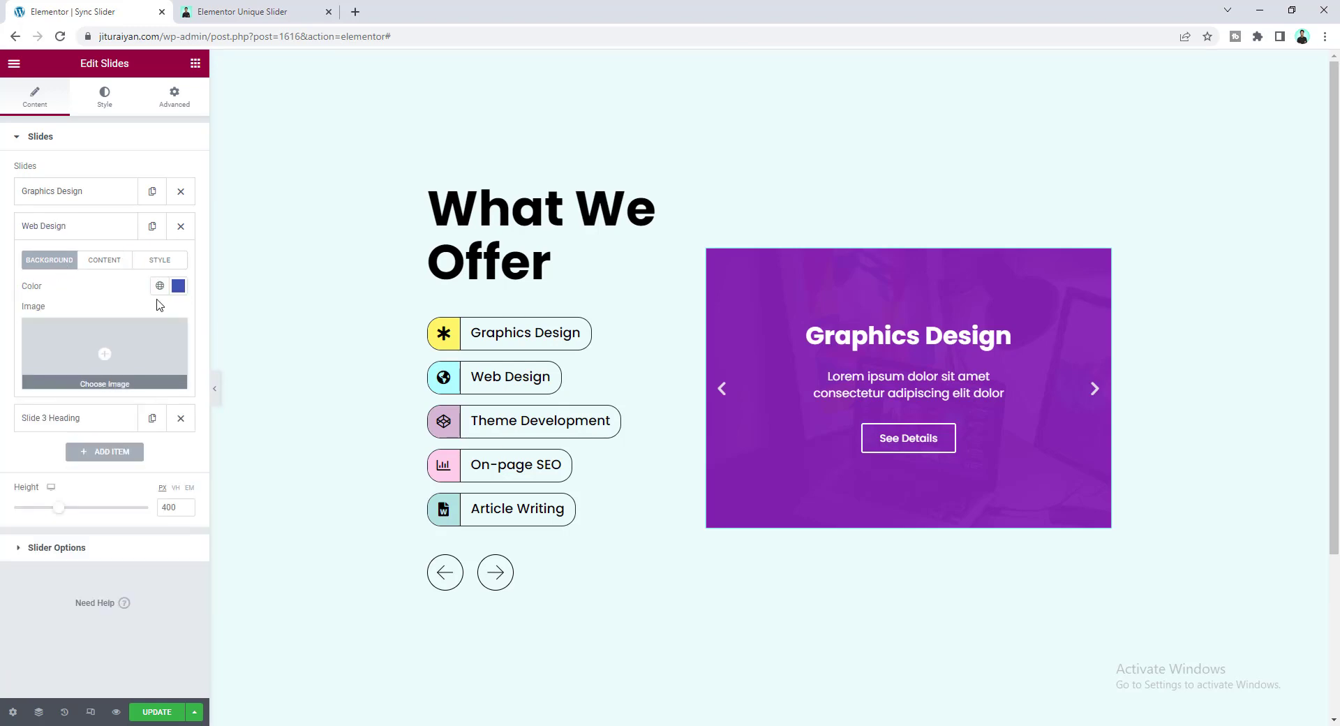
left_click(180, 290)
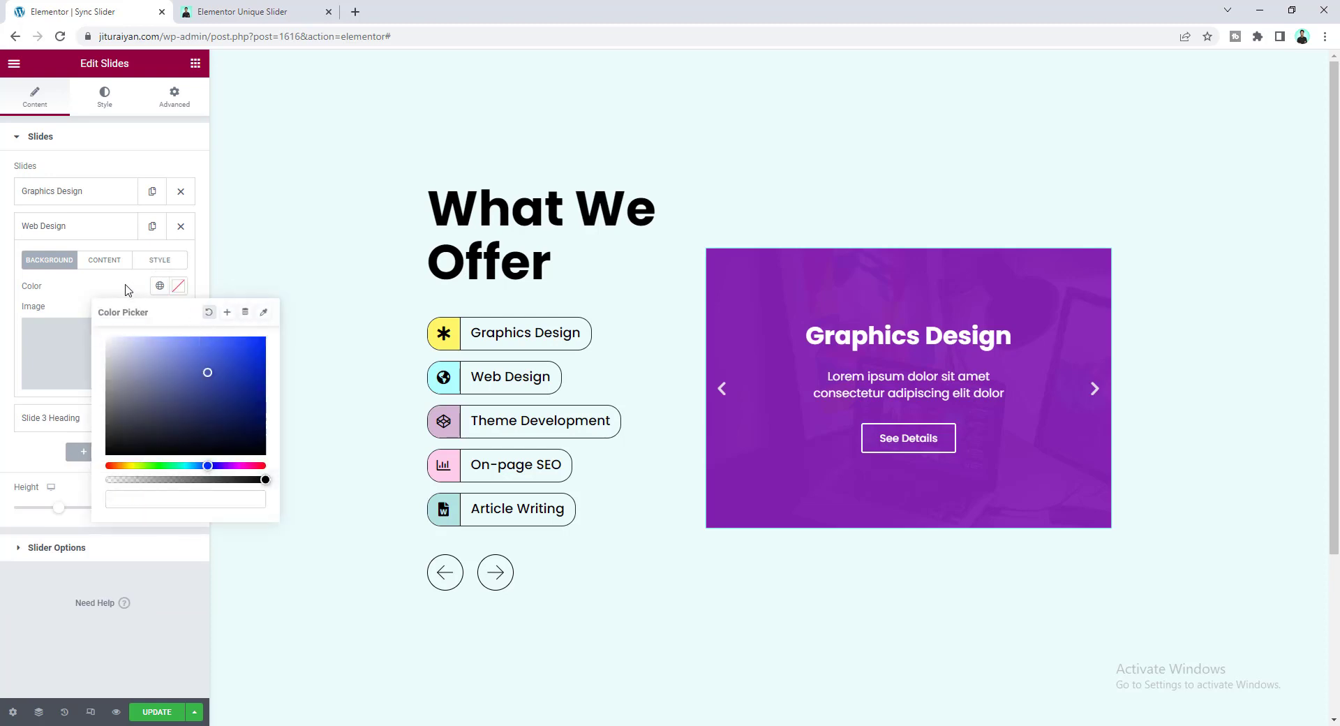
left_click(112, 355)
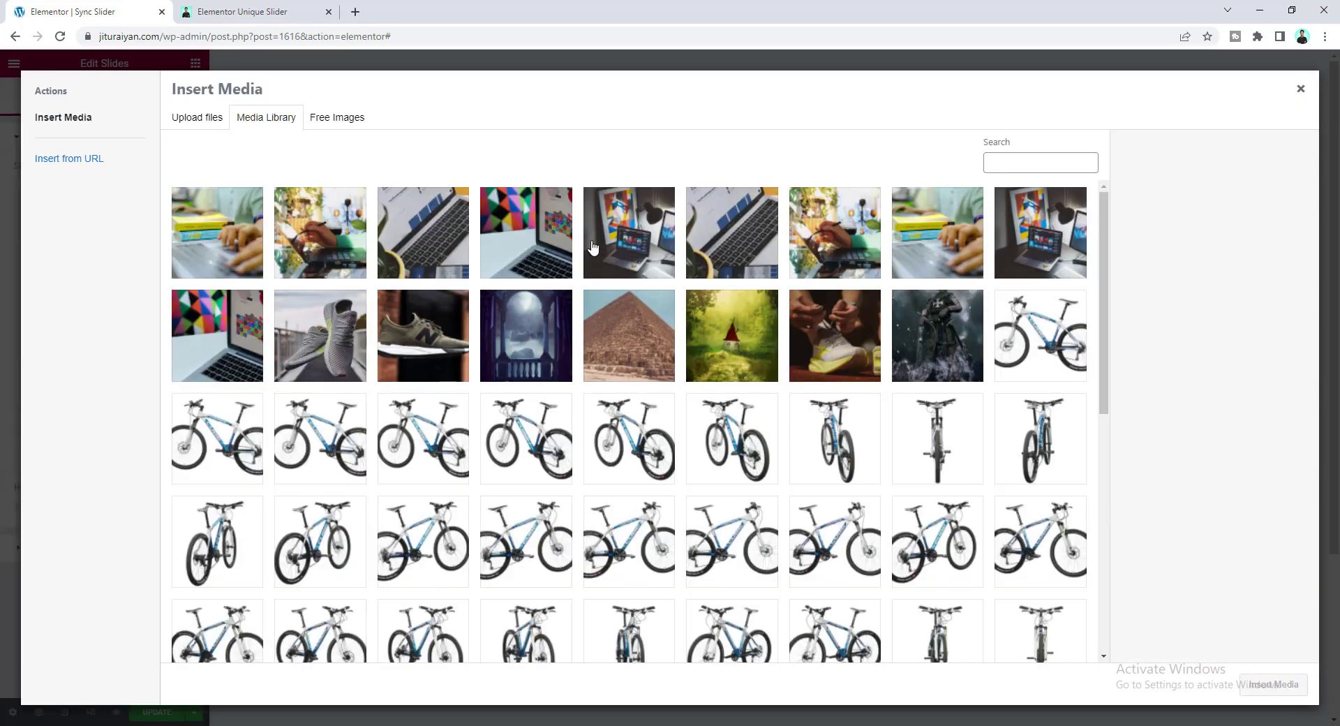
left_click(561, 236)
left_click(1274, 684)
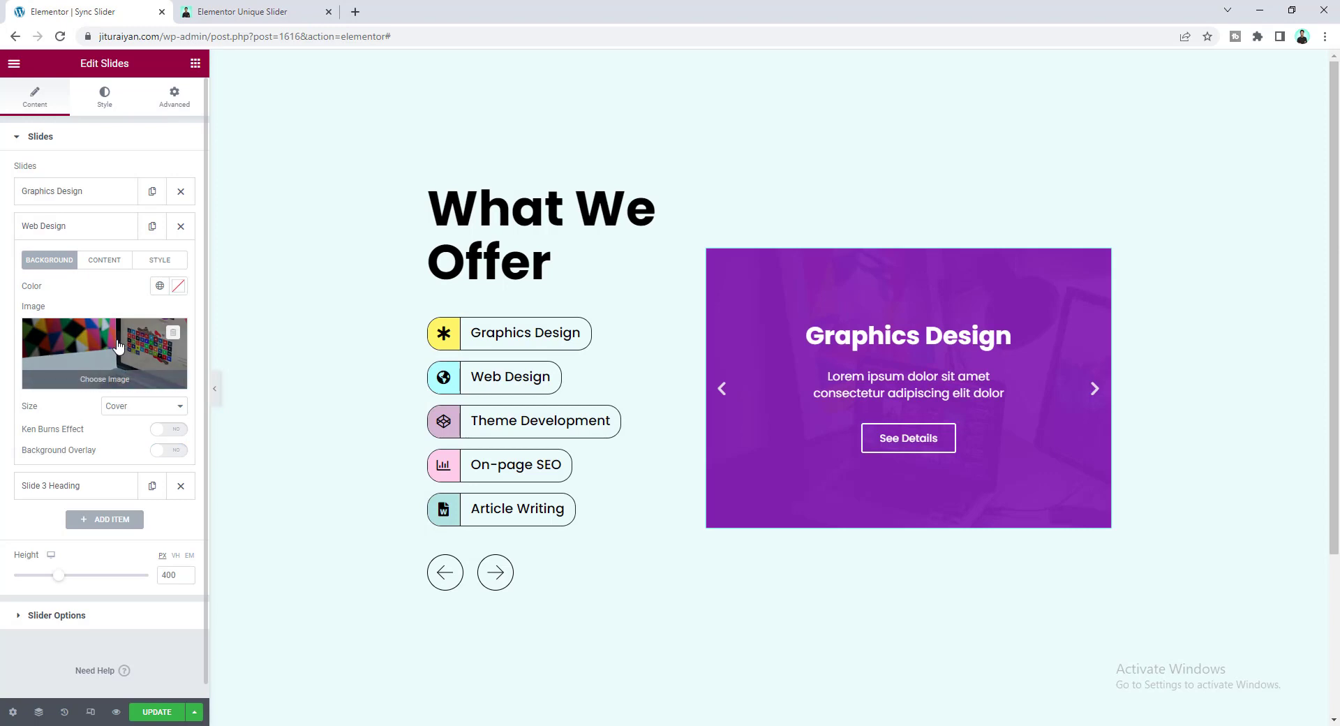
Step: Enable the Web Design slide's background overlay with the blue #004F87 and append an alpha value to the color code
left_click(175, 451)
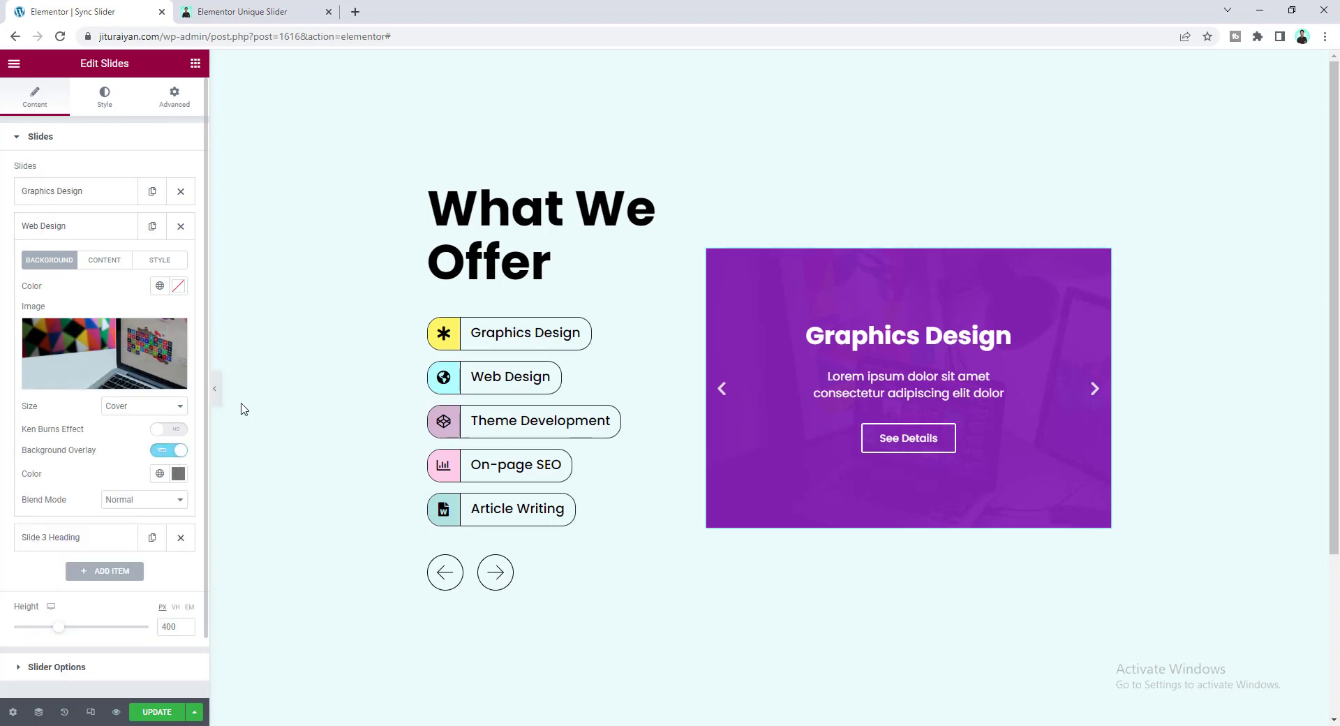
left_click(178, 473)
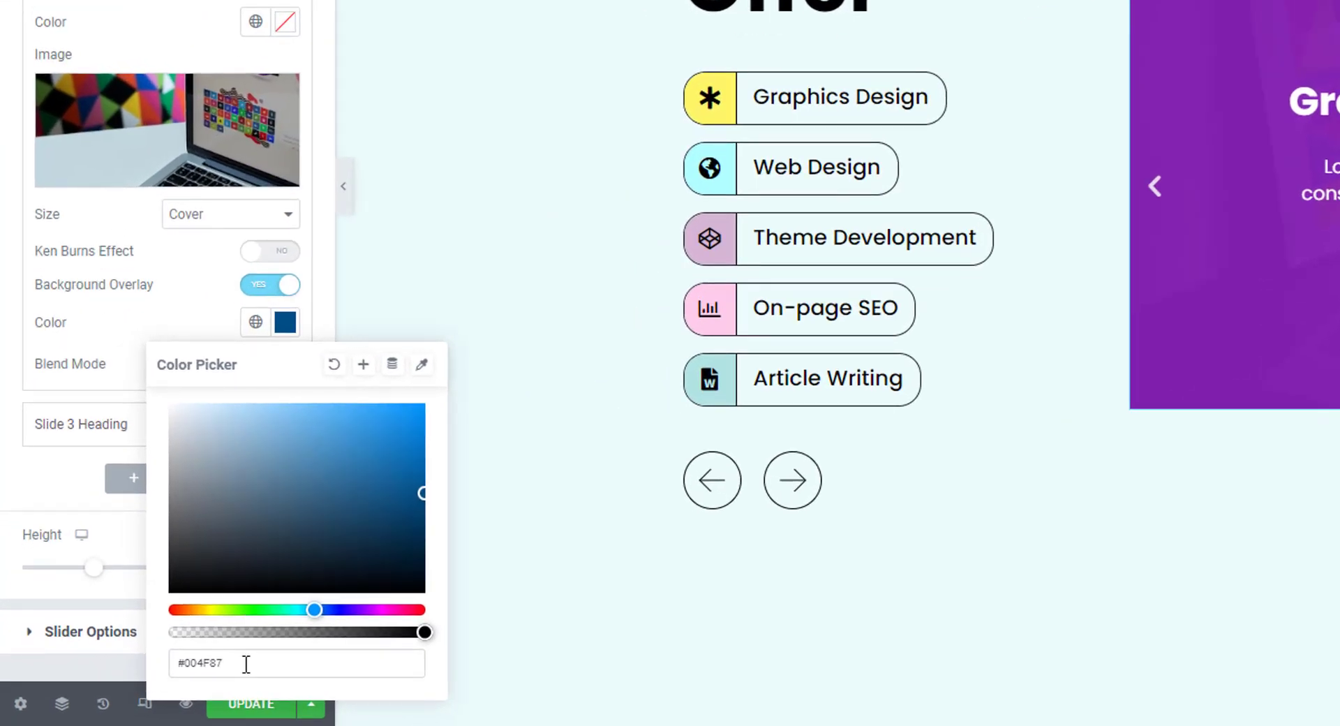
left_click(246, 663)
type("F")
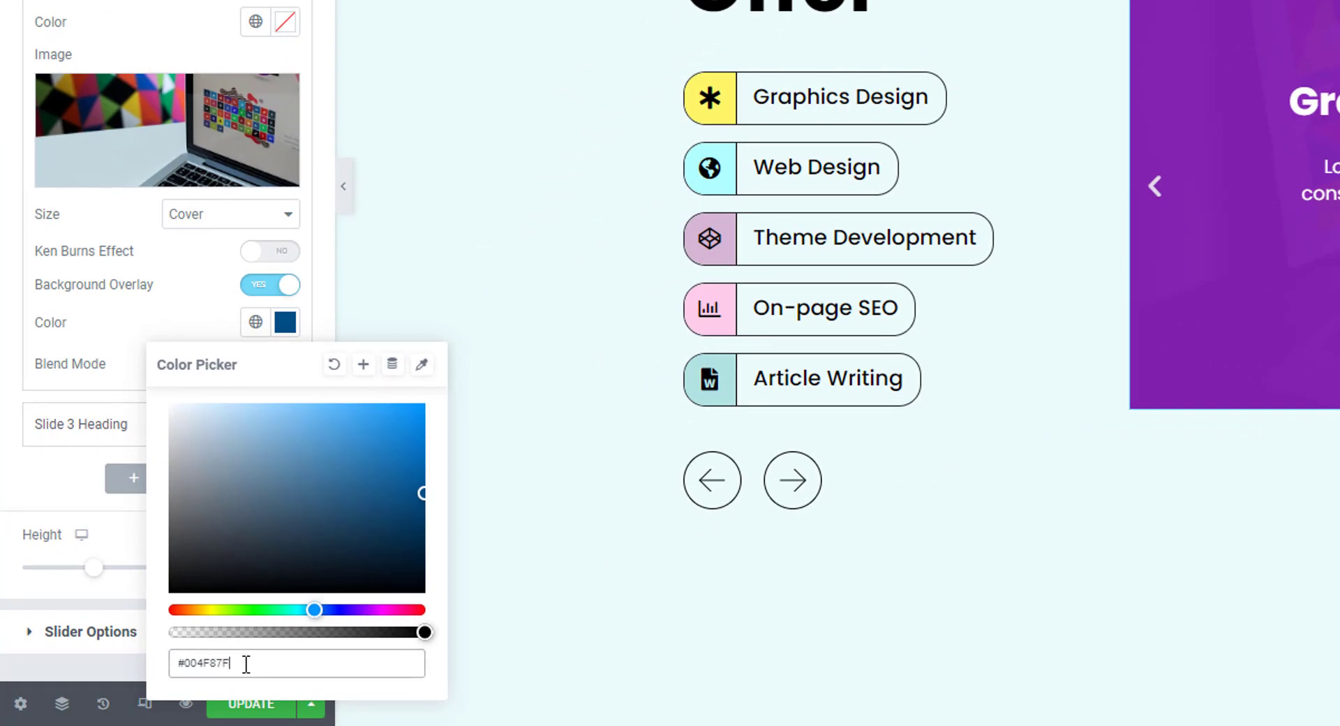
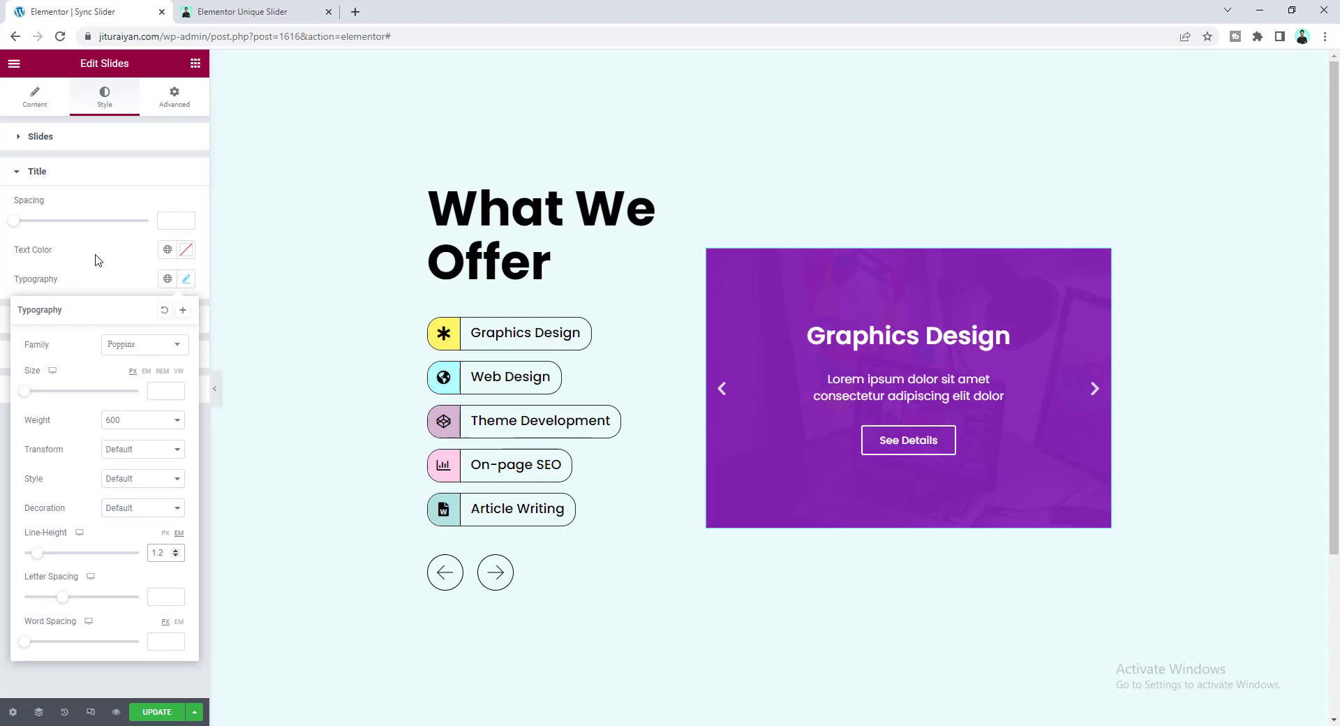
Step: Set the slide button's size to Medium and its border radius to 50
left_click(96, 271)
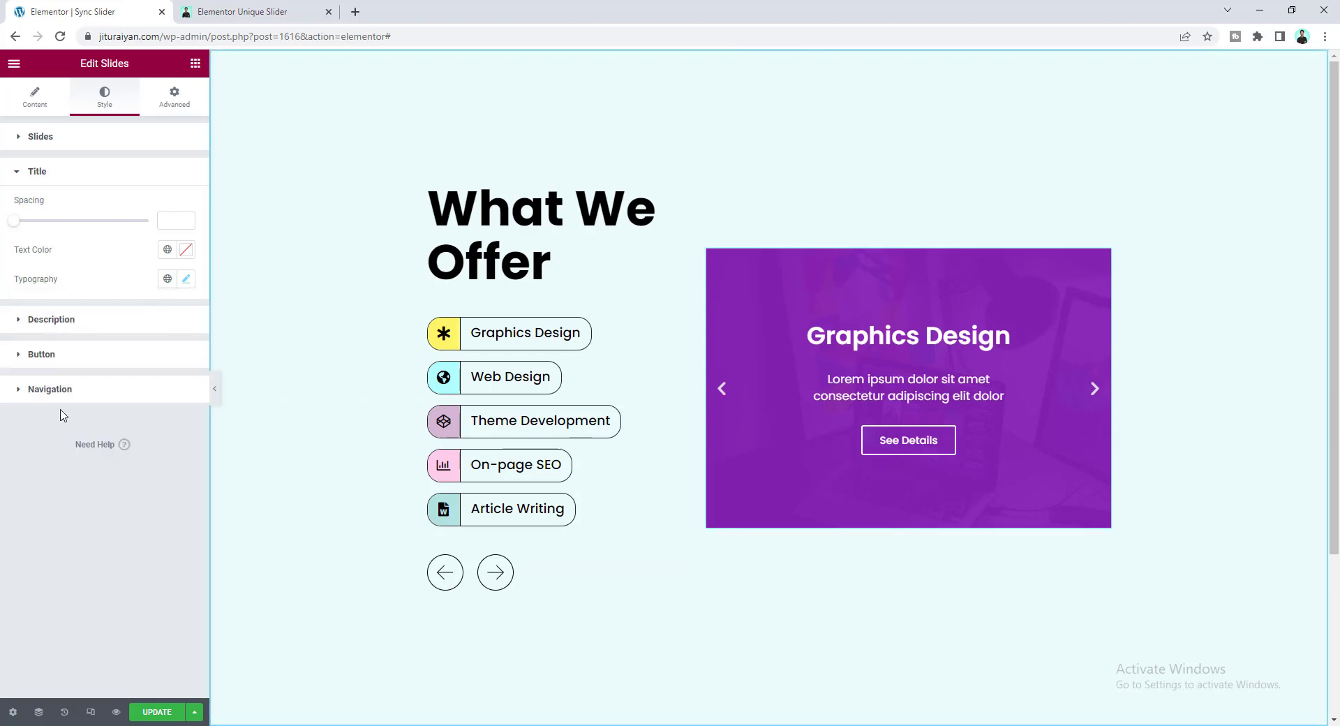
left_click(78, 360)
left_click(144, 277)
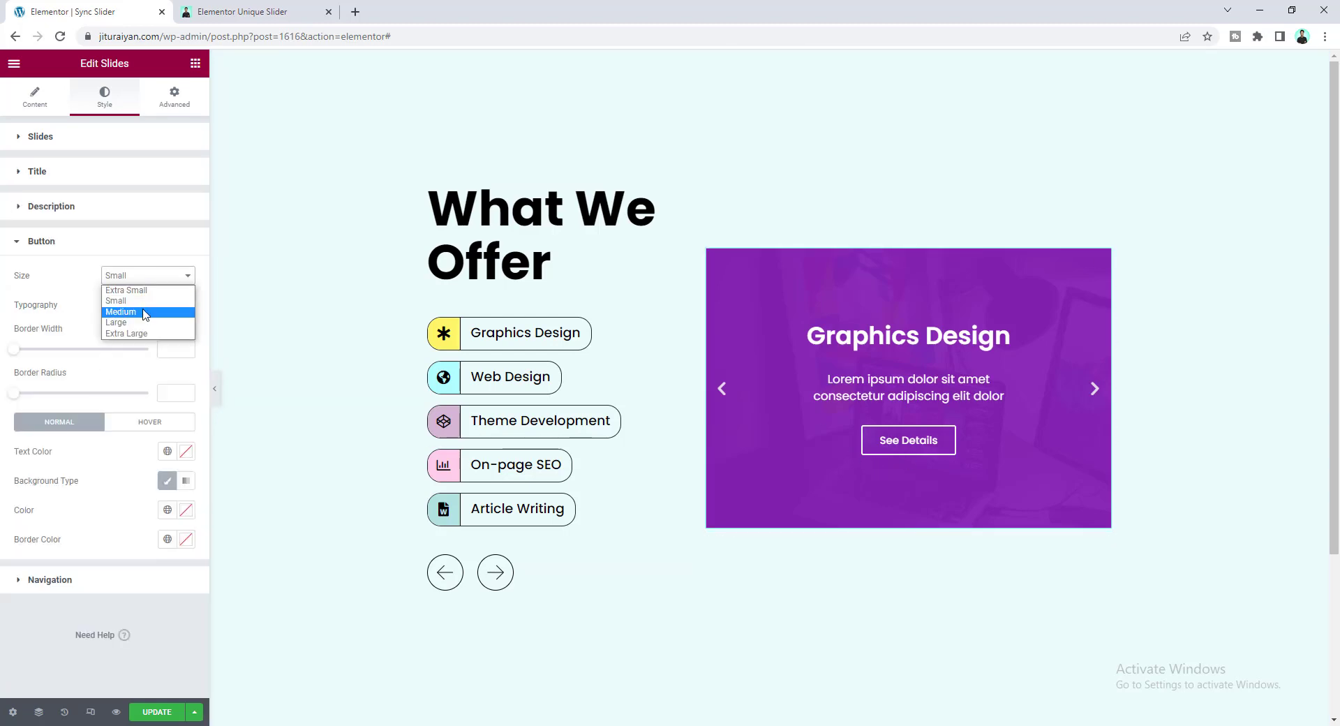
left_click(147, 309)
left_click(172, 394)
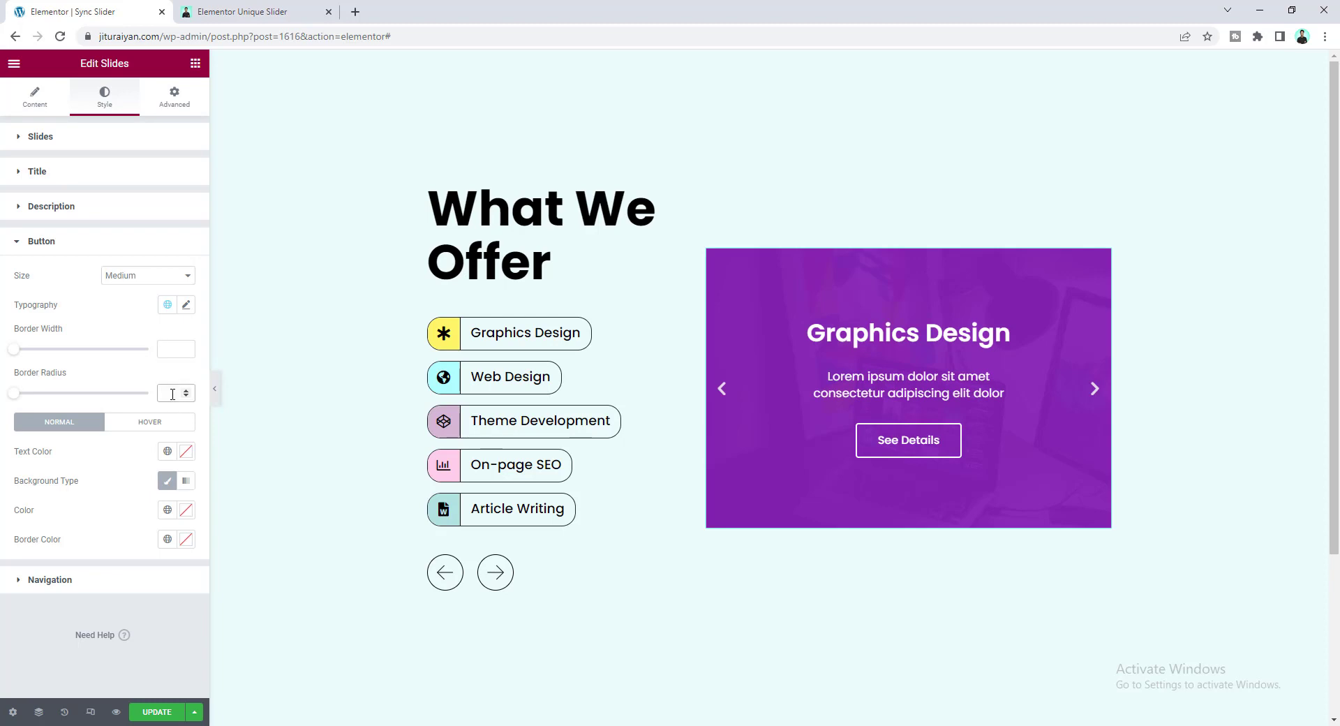
type("50")
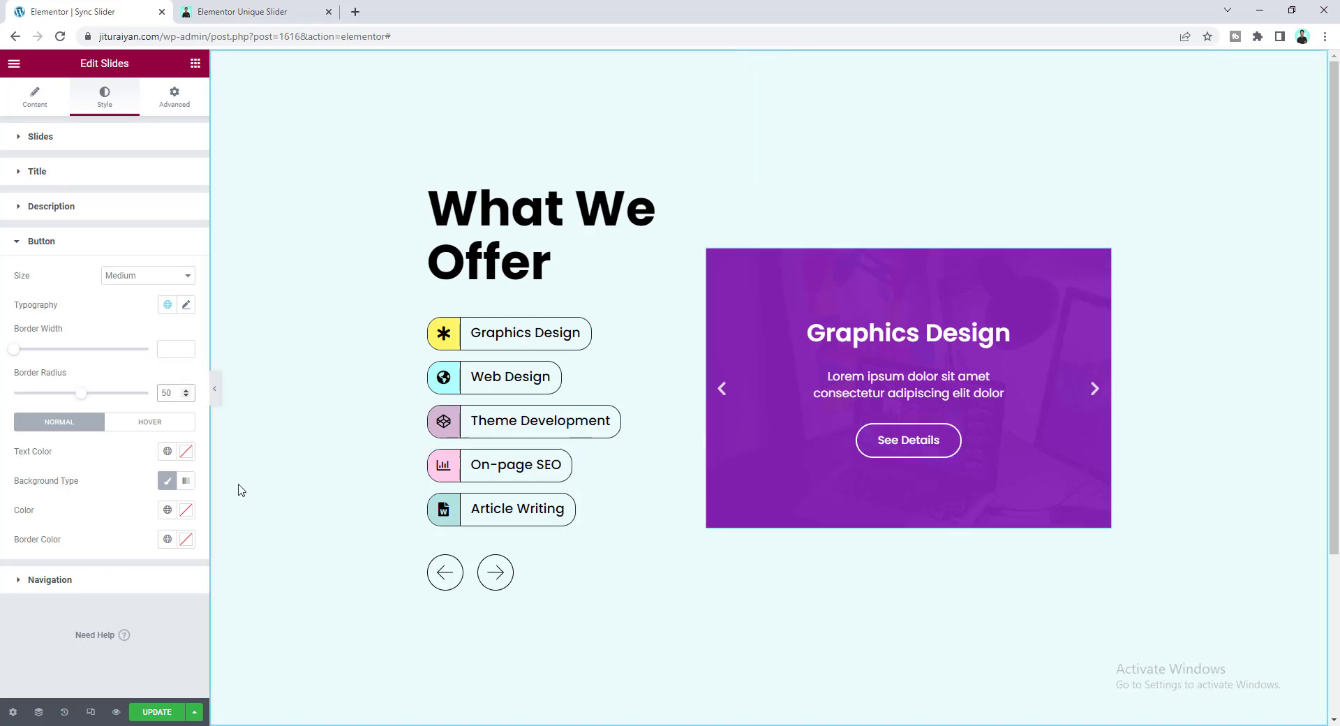
Step: Set the slide button's background color to #FFFFFF and its text color to black
left_click(186, 510)
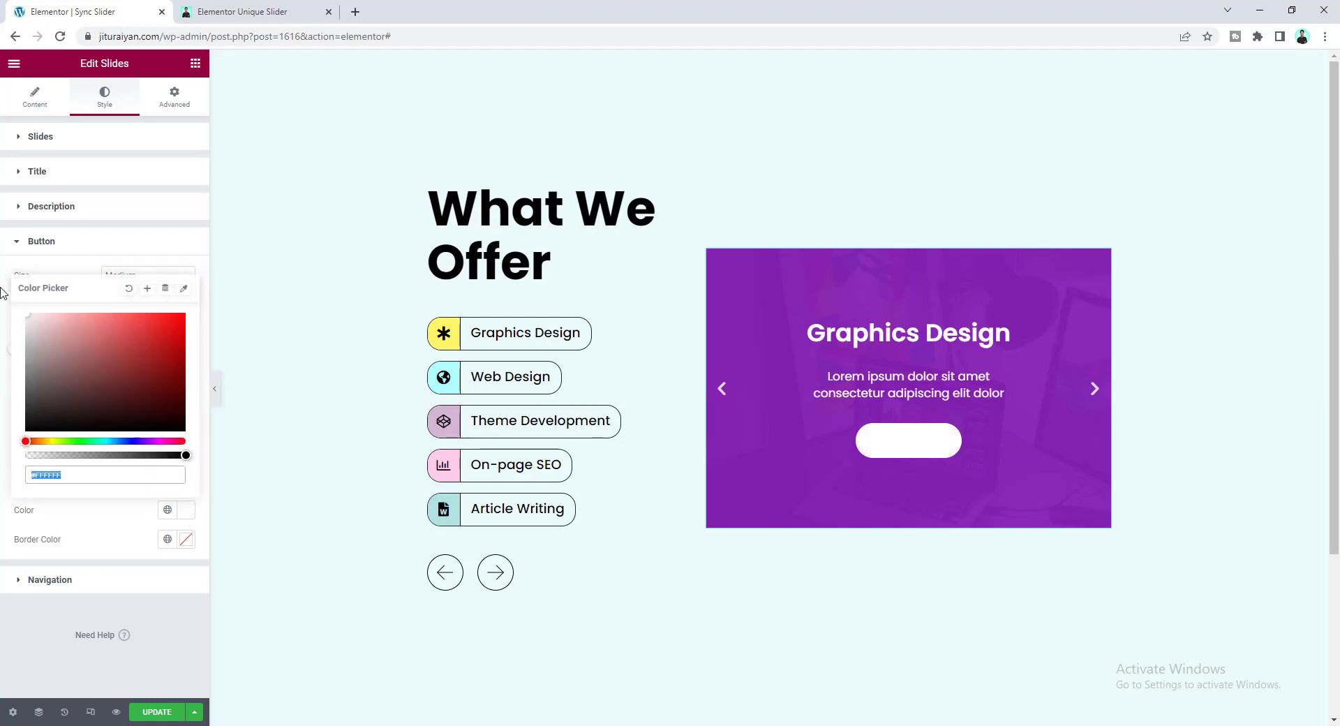
left_click(102, 539)
left_click(185, 451)
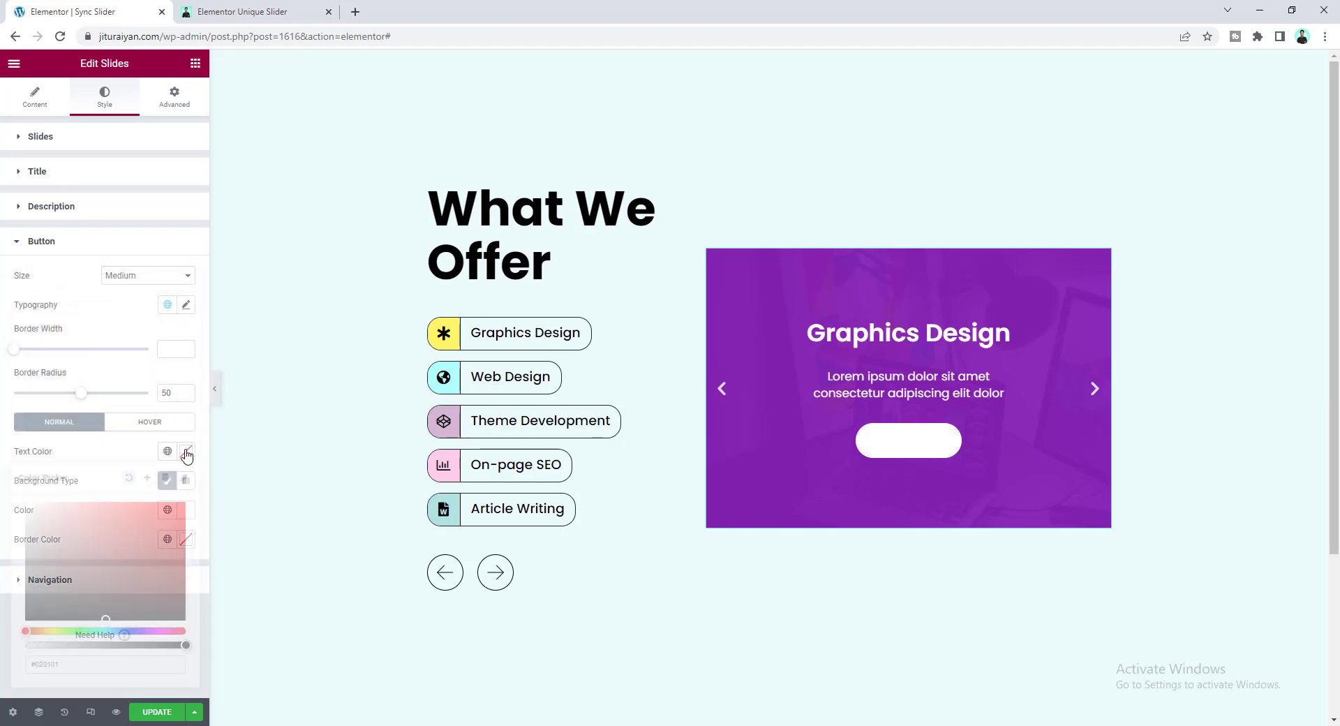
type("#5A4A4A")
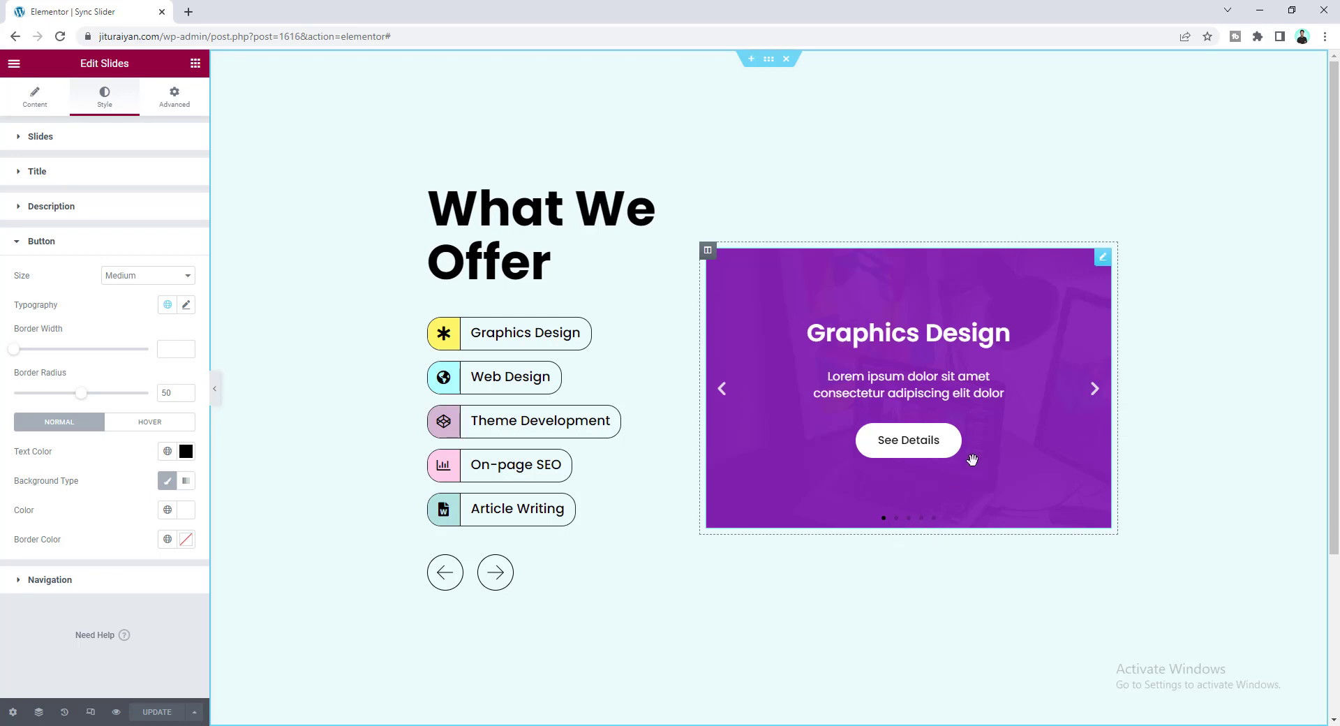
Step: Add custom CSS to the Slides widget that applies "visibility: hidden;" to .elementor-swiper-button and .swiper-pagination
left_click(534, 393)
left_click(1032, 419)
left_click(171, 98)
scroll(159, 536, "down", 2)
left_click(153, 601)
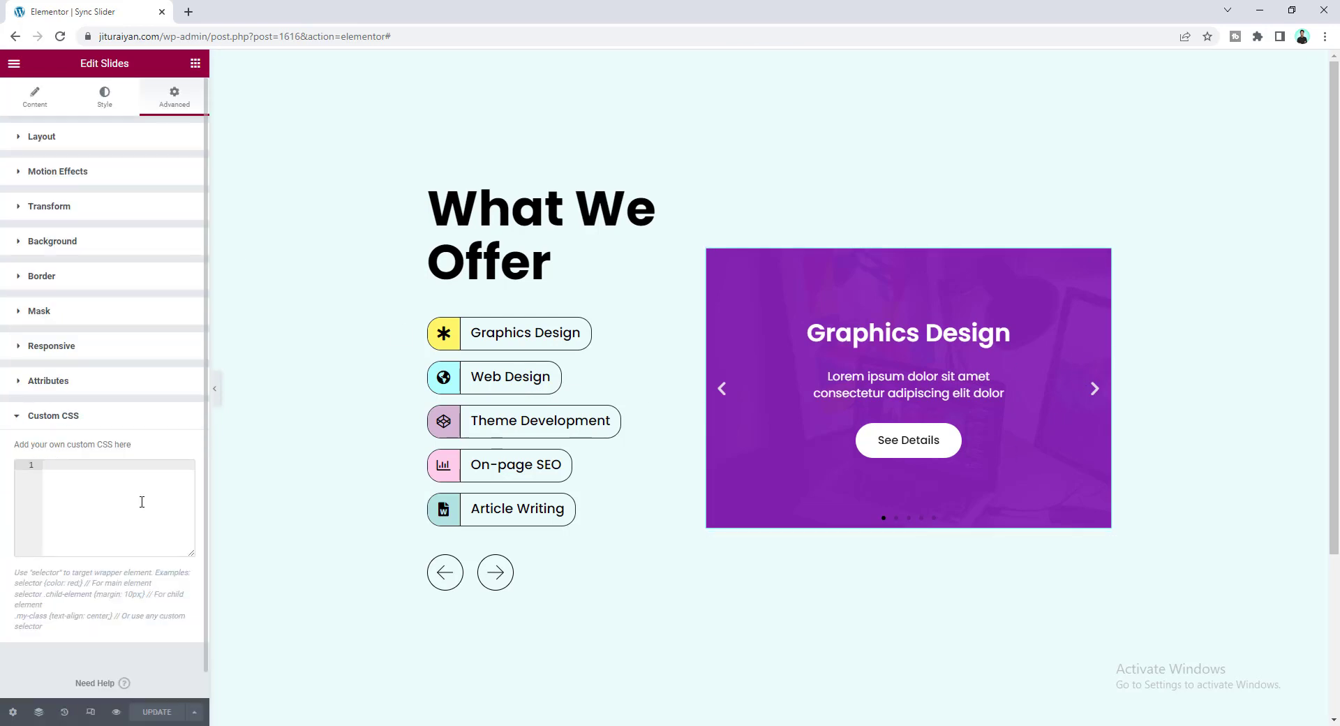
type("selector .elementor-swiper-button{     visibility: hidden; } selector .swiper-pagination{     visibility: hidden; }")
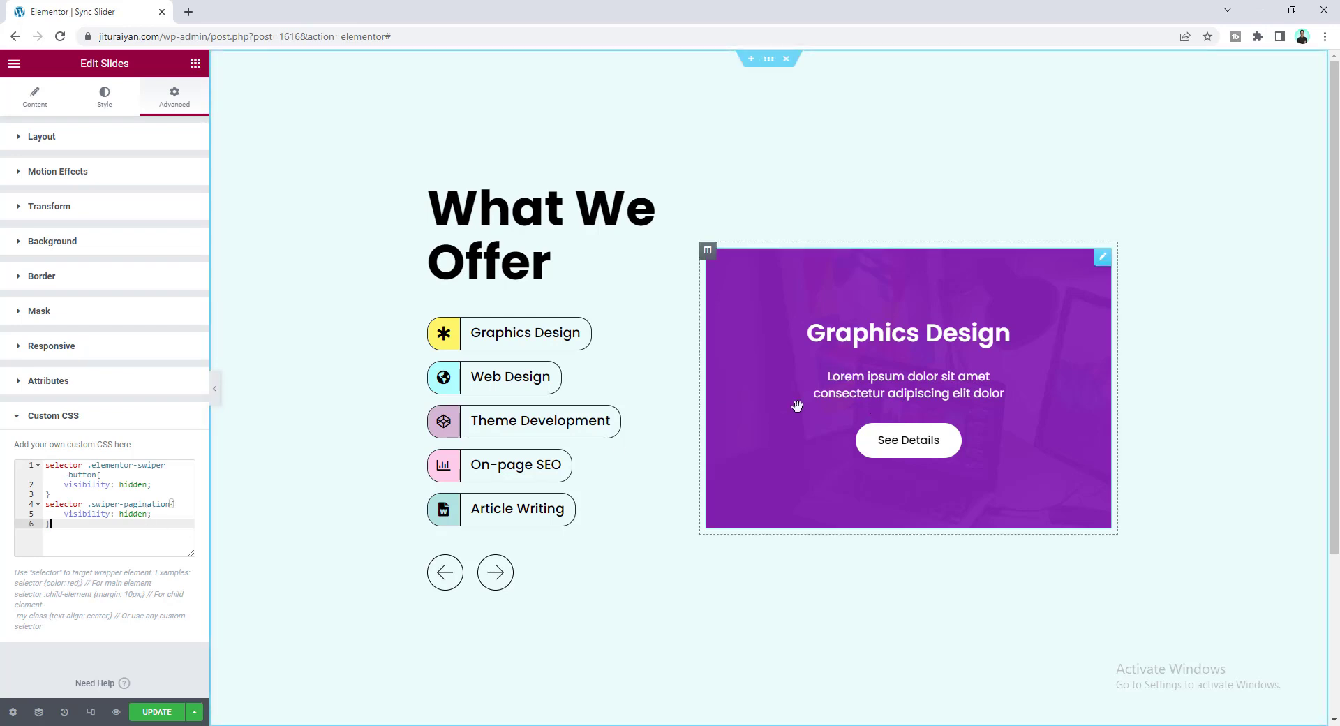
Step: Review the Slides widget's two custom CSS rules and the Navigation choices in its slider options
left_click(47, 493)
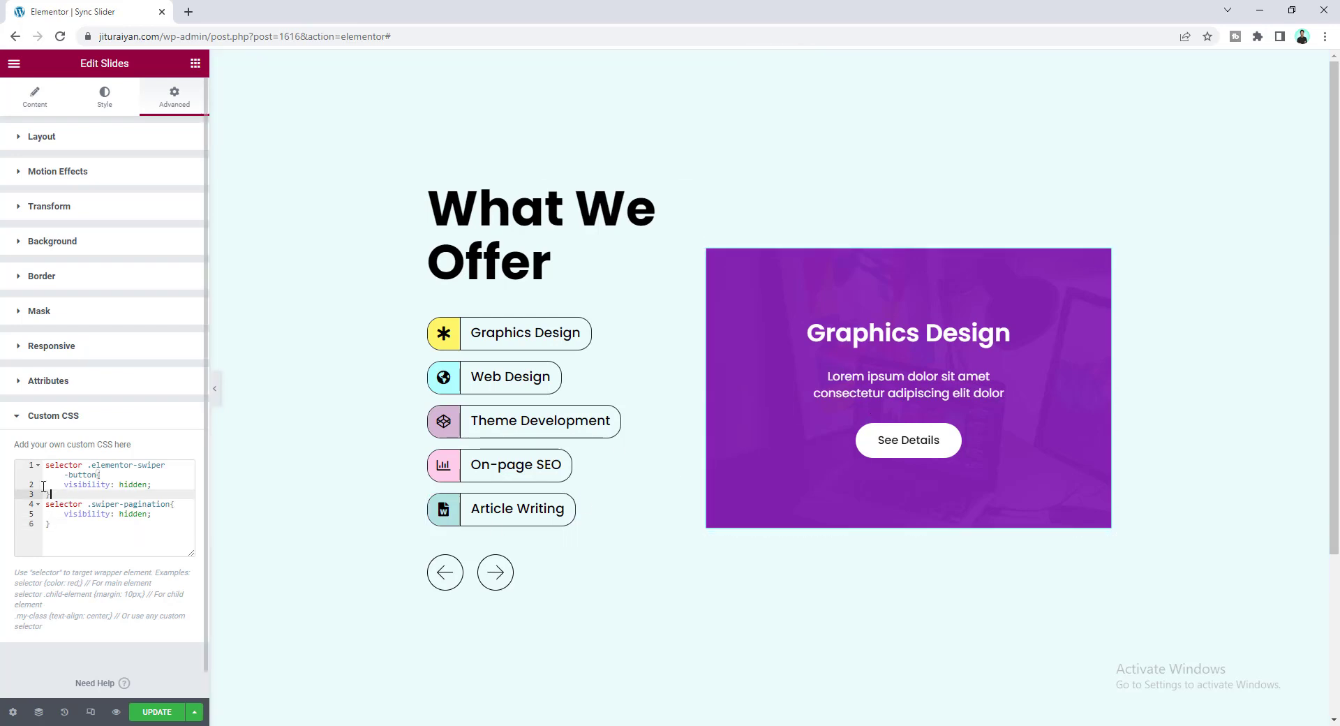
left_click_drag(49, 494, 45, 464)
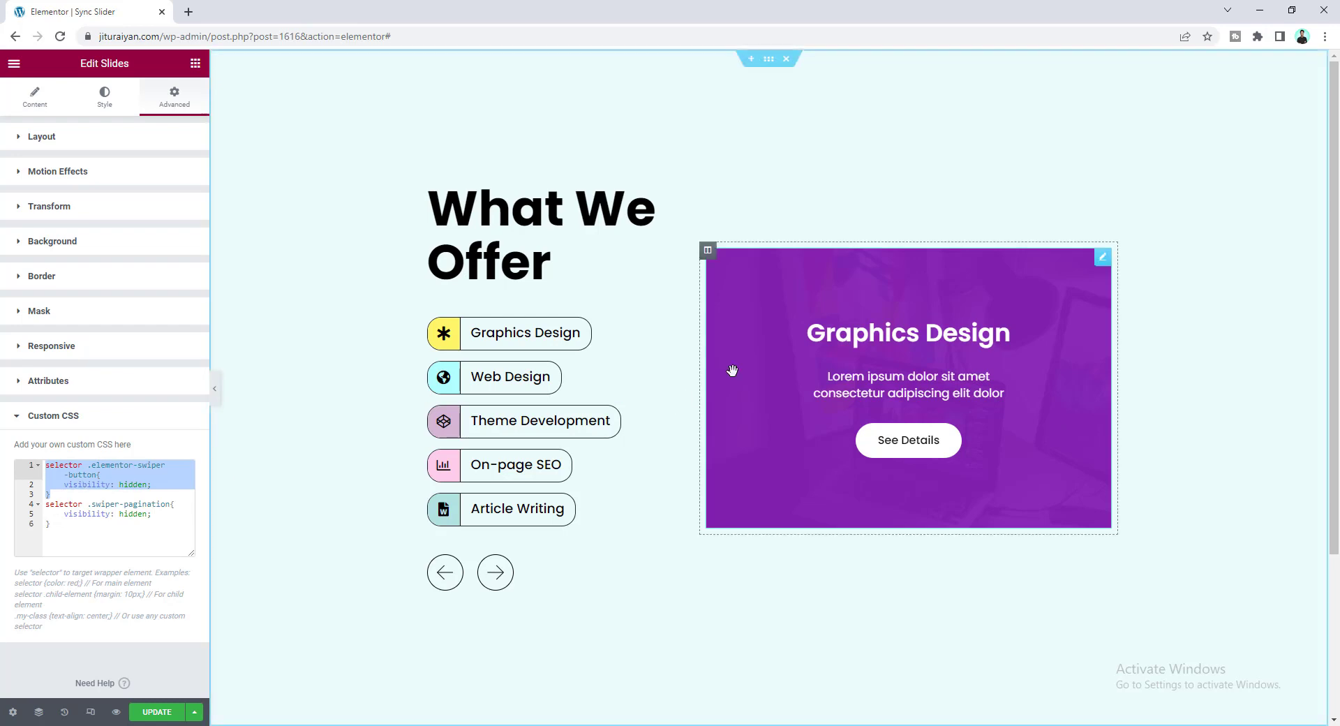
left_click_drag(50, 524, 41, 506)
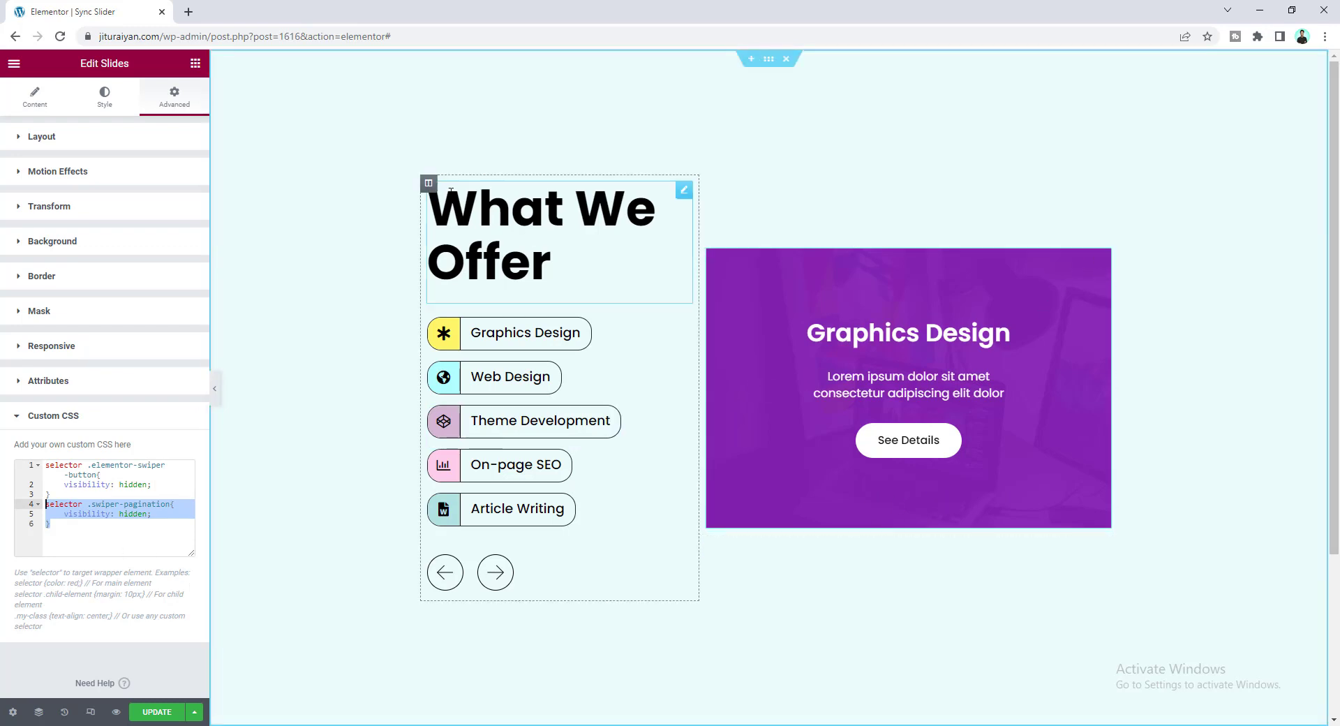
left_click(40, 95)
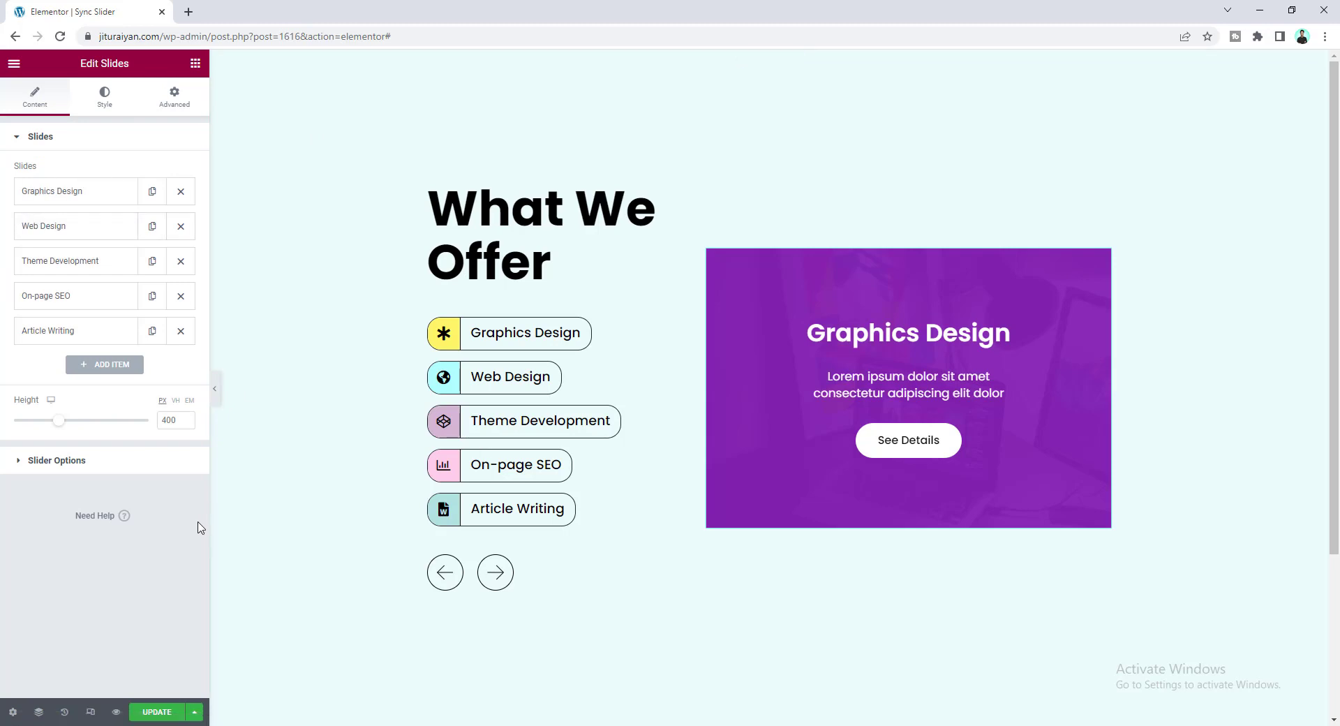
left_click(156, 470)
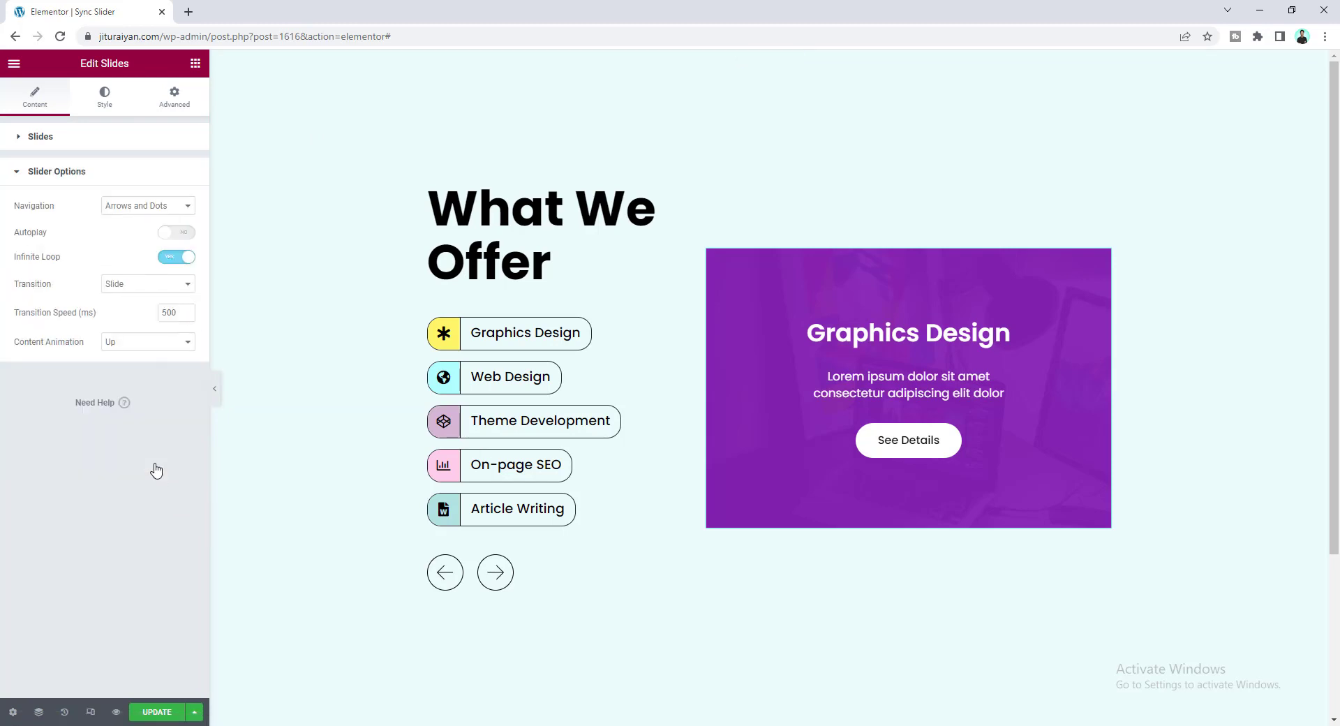
left_click(136, 206)
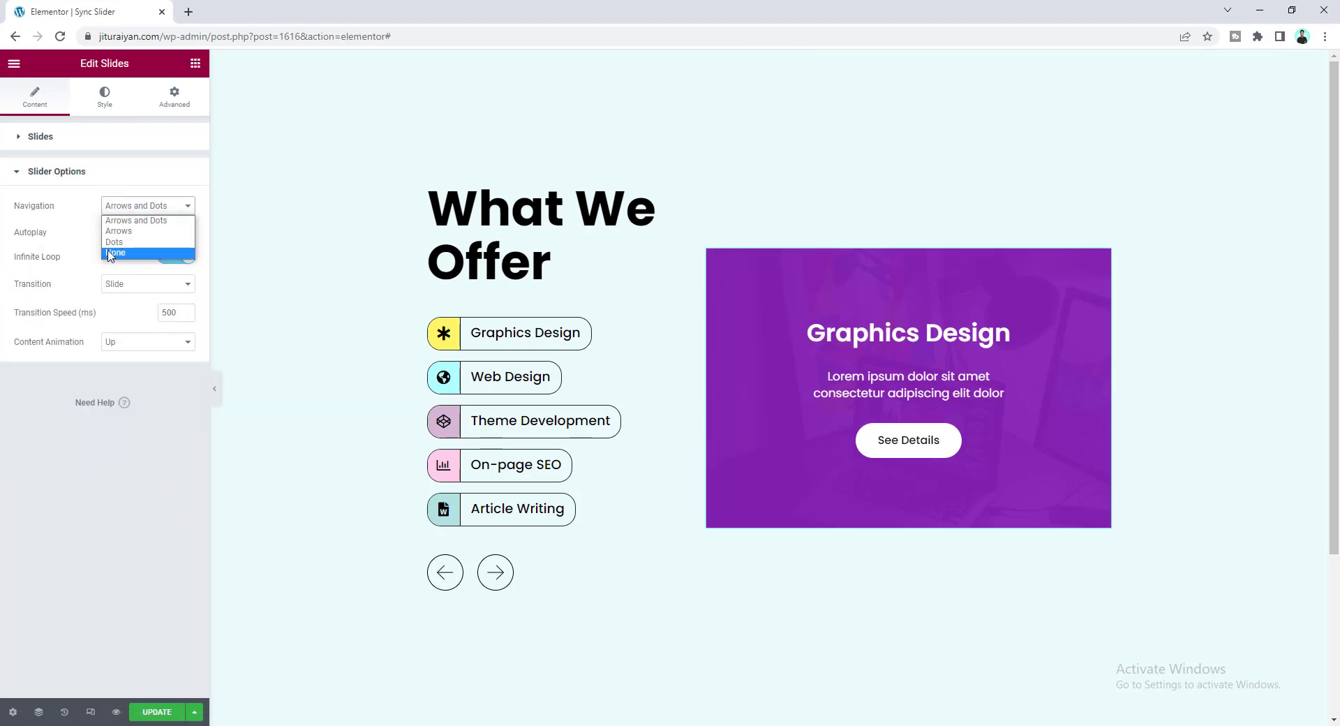
left_click(89, 249)
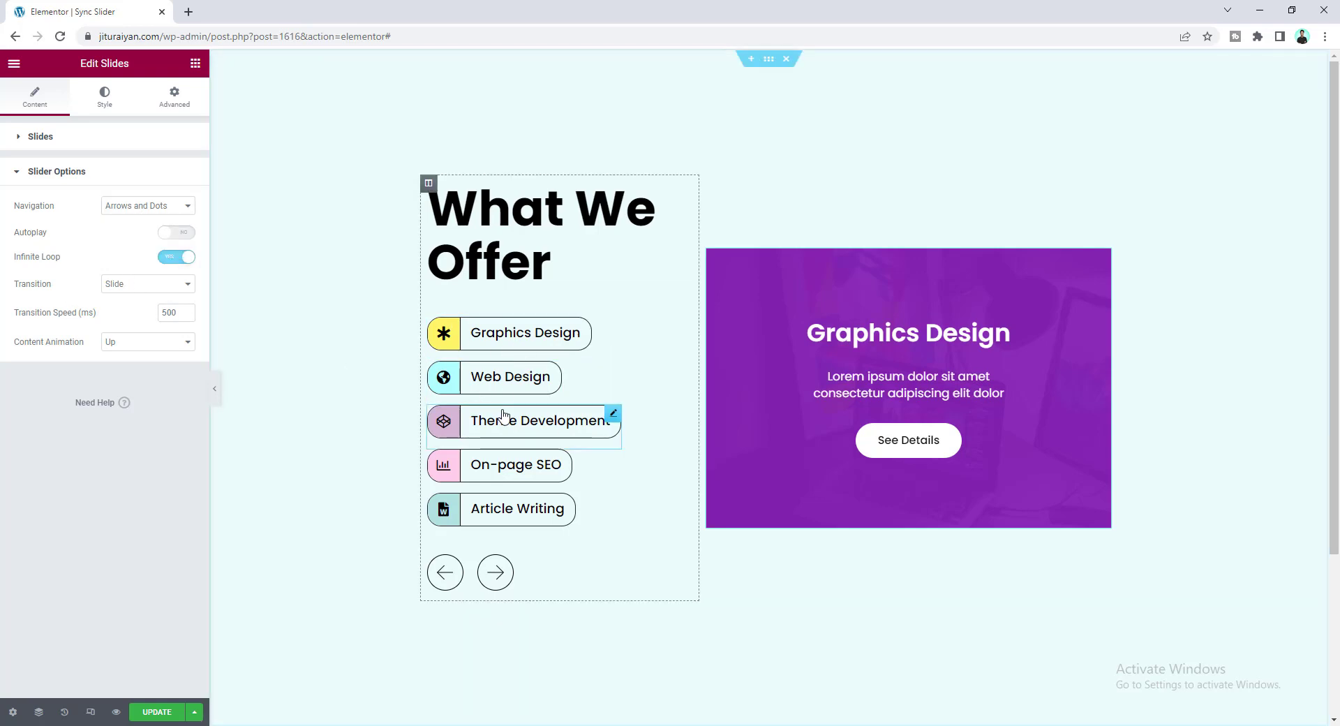
left_click(128, 207)
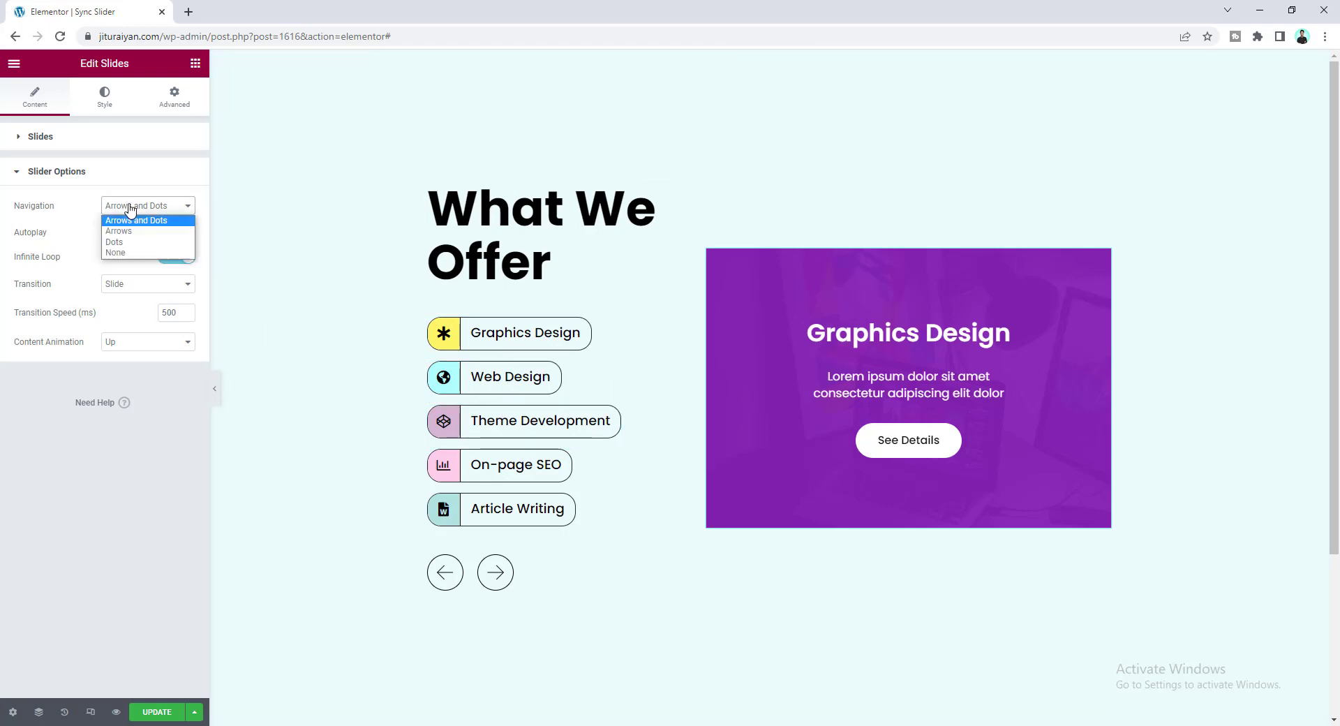
left_click(84, 210)
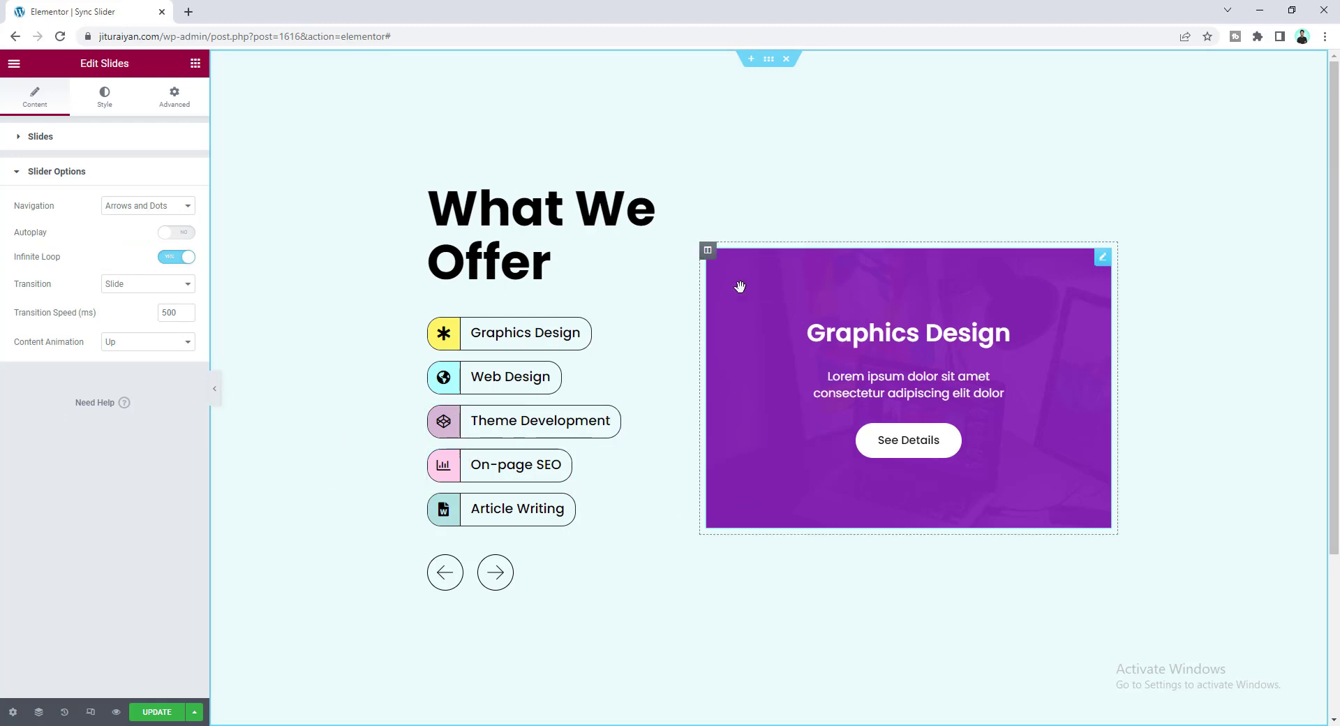
Step: Assign the CSS class my-slider to the section that holds the service list and the slides
left_click(769, 60)
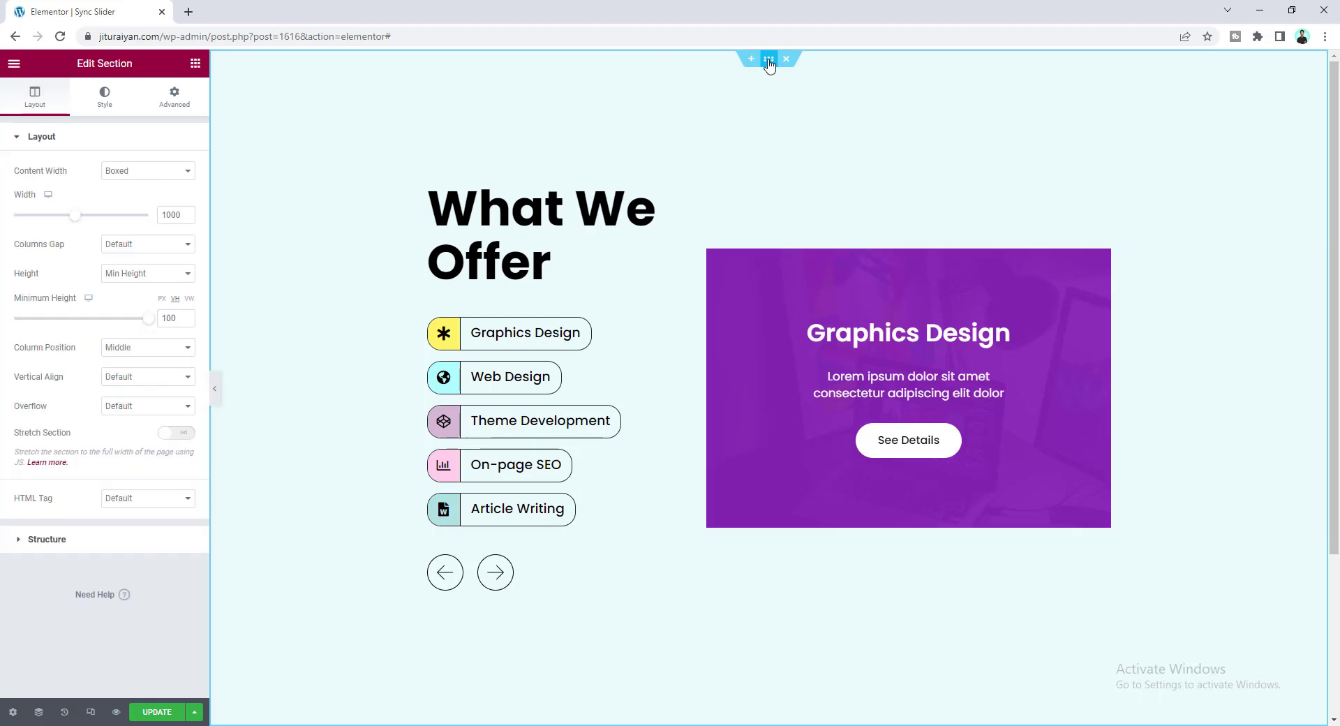
left_click(174, 98)
left_click(137, 340)
type("my-slider")
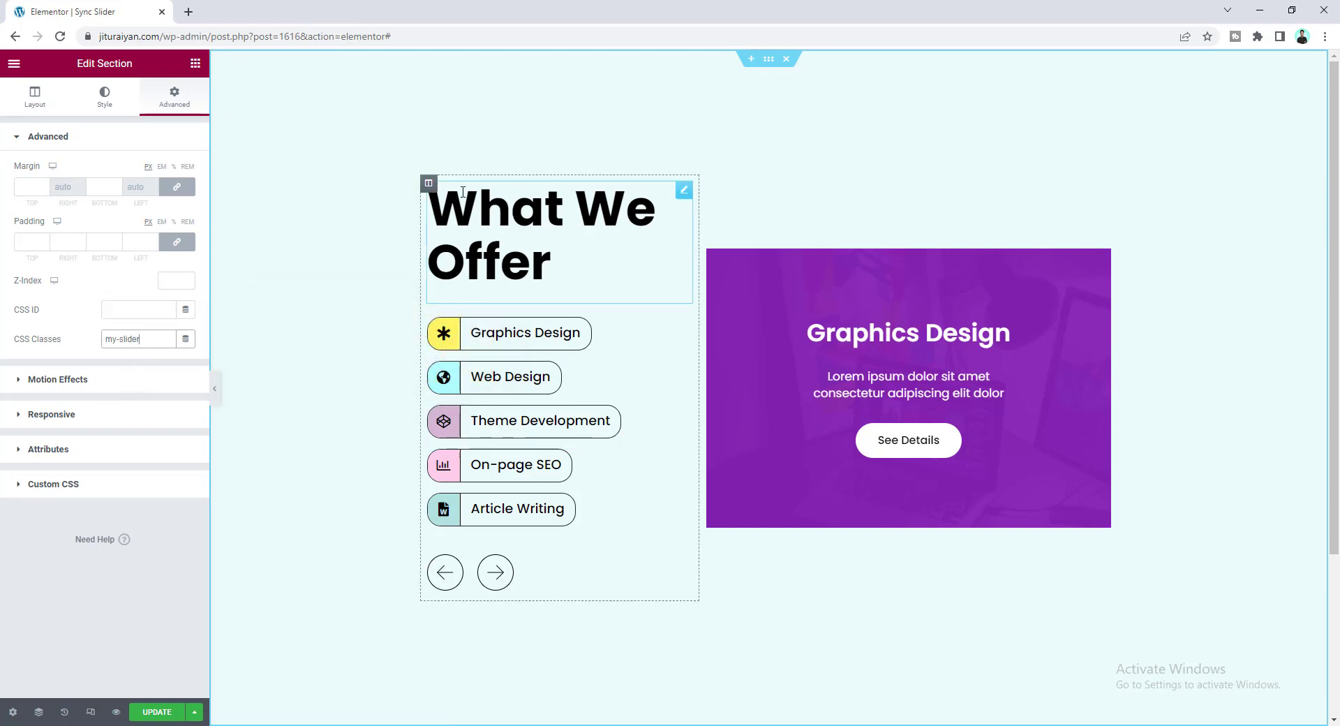
Step: Give the left arrow icon the CSS class my-slider-prev and the right arrow icon the class my-slider-next
left_click(450, 569)
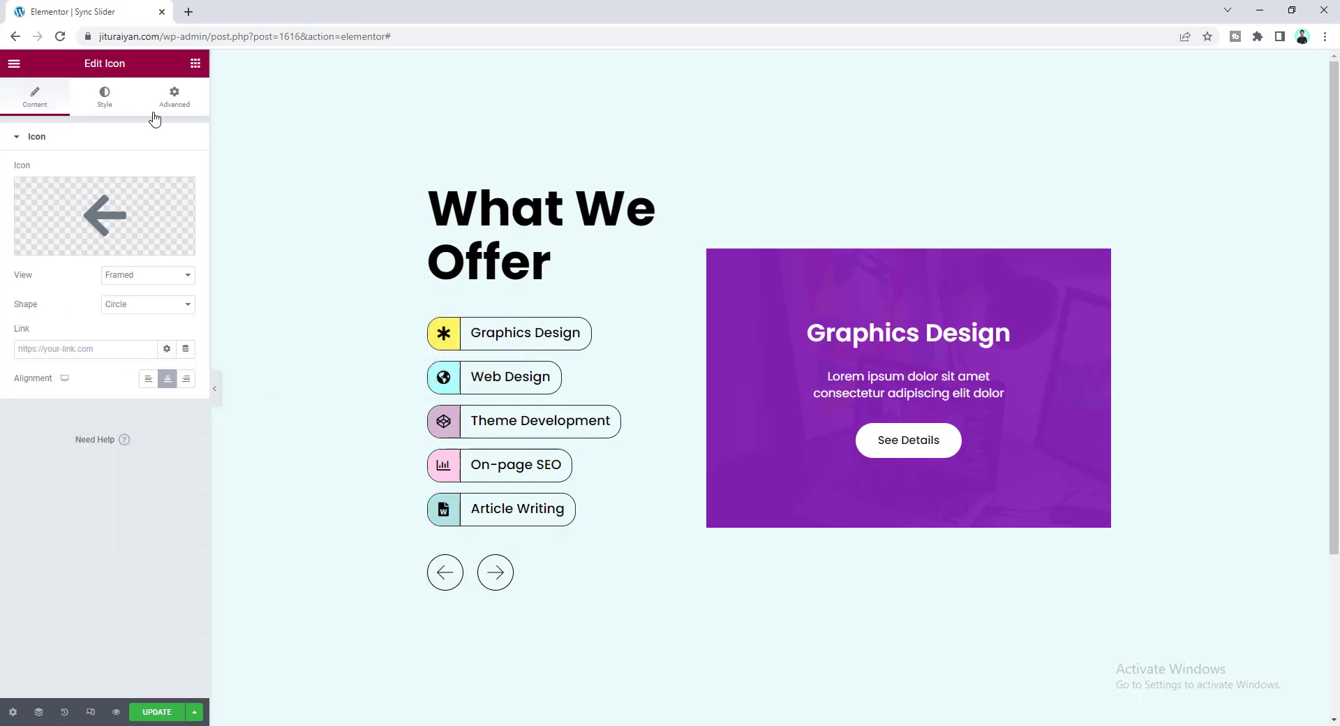
left_click(174, 98)
left_click(136, 437)
type("my-slider-prev")
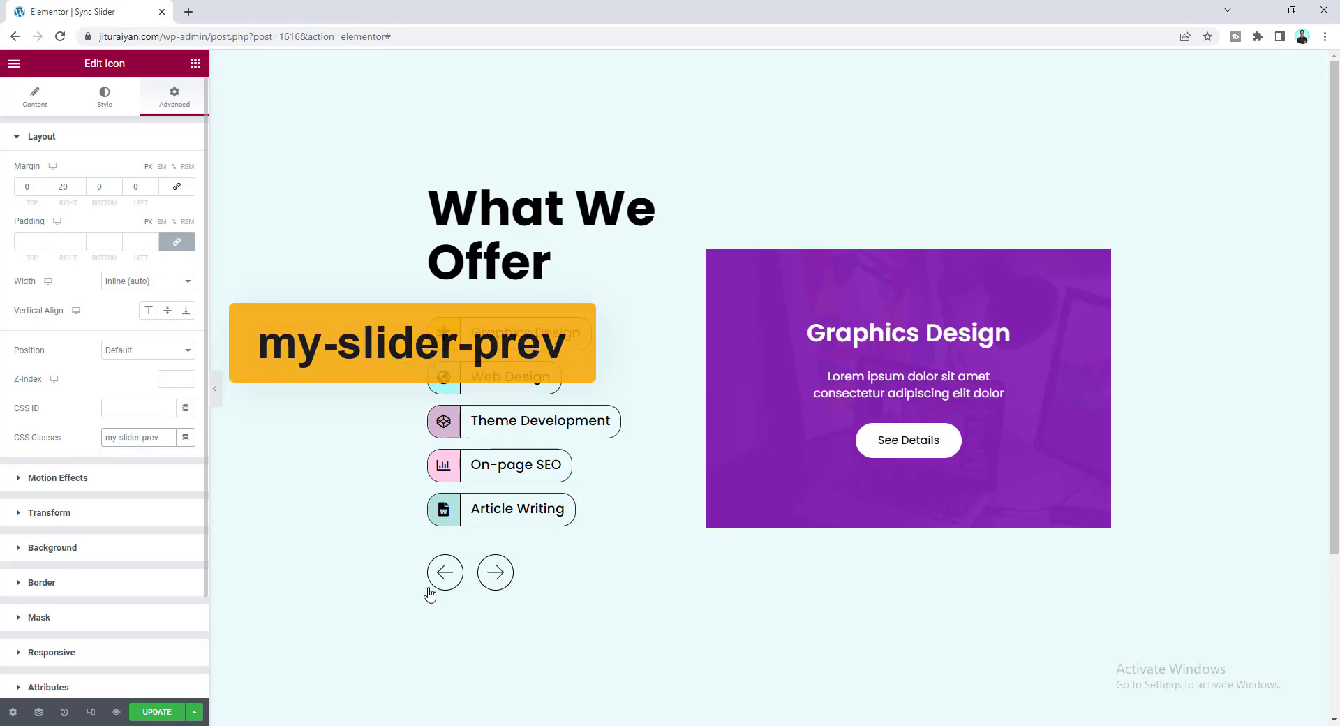
left_click(496, 573)
left_click(132, 438)
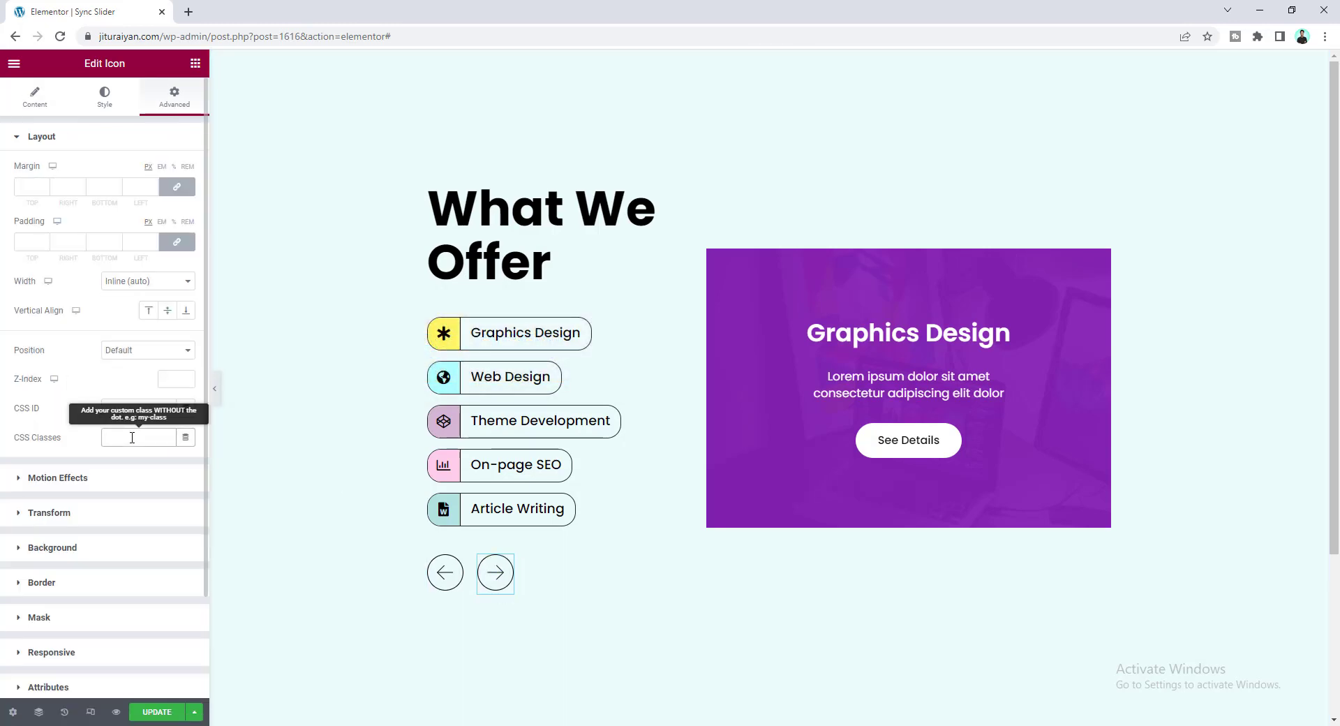
type("my-slider-next")
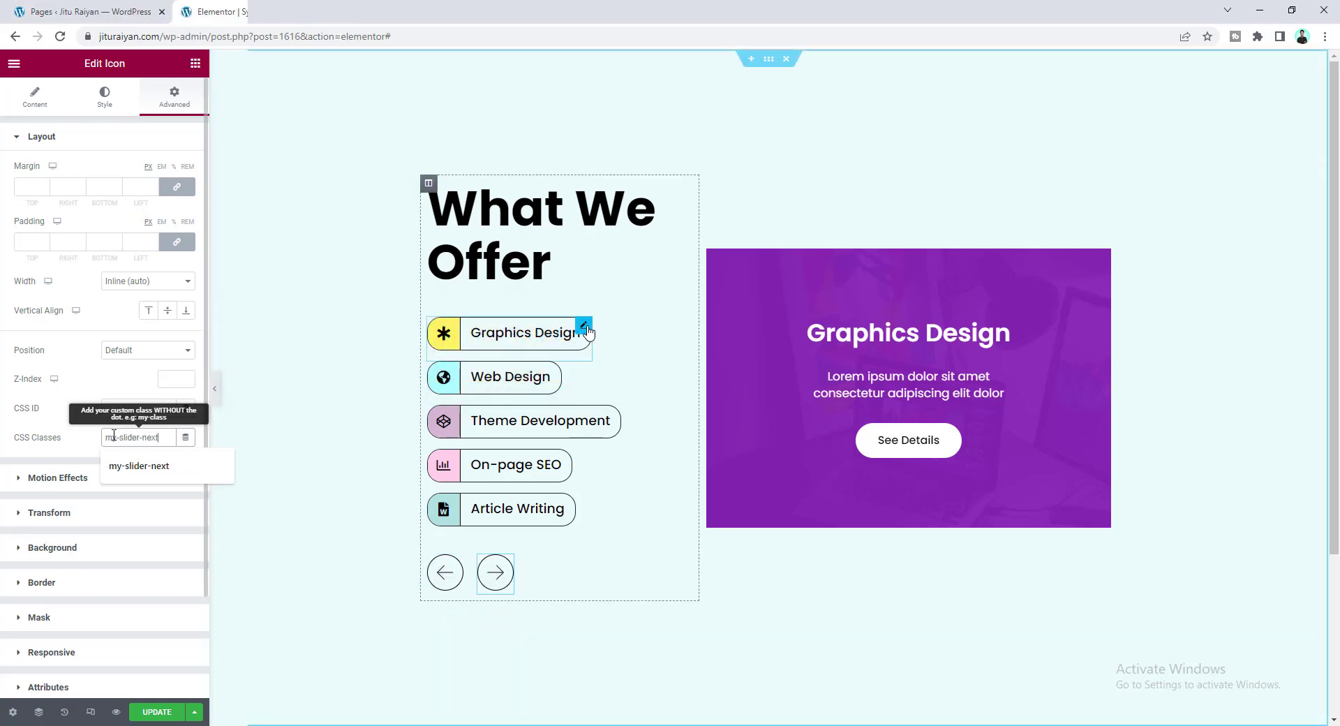
Step: Assign the CSS class active to the Graphics Design icon box
left_click(588, 333)
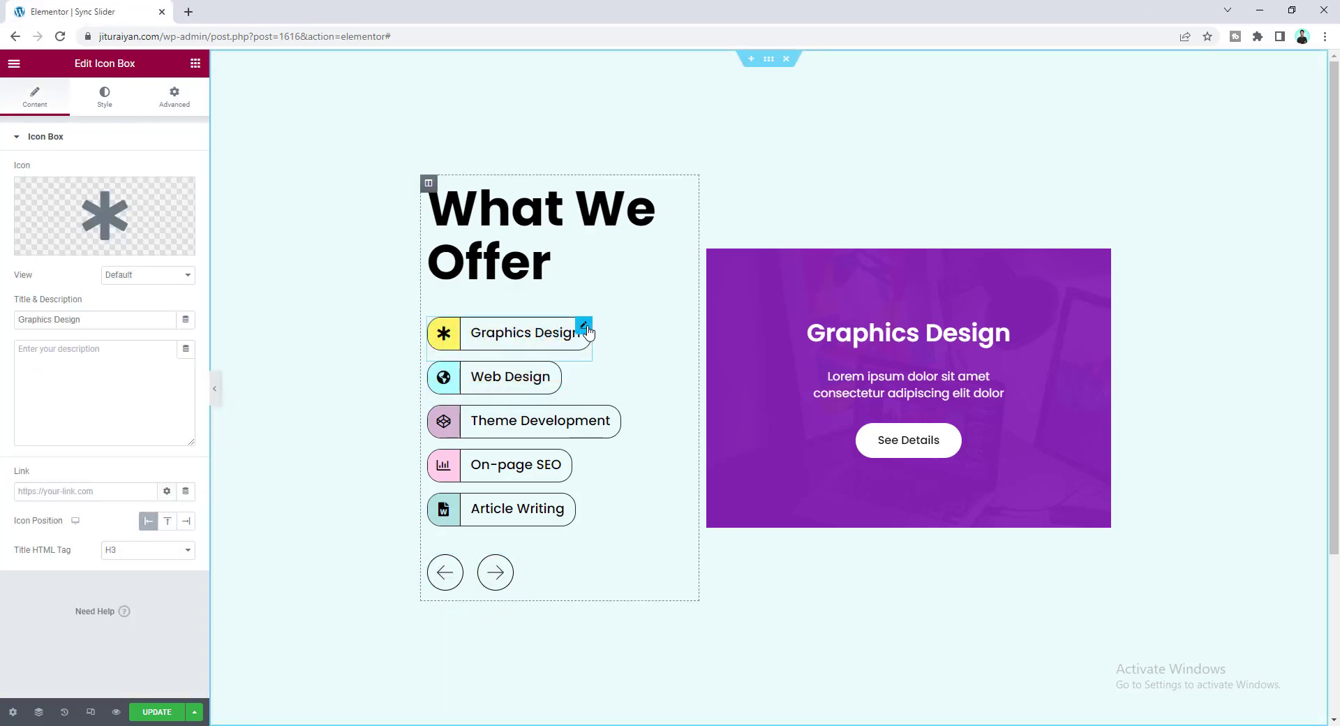
left_click(175, 97)
left_click(140, 438)
type("active")
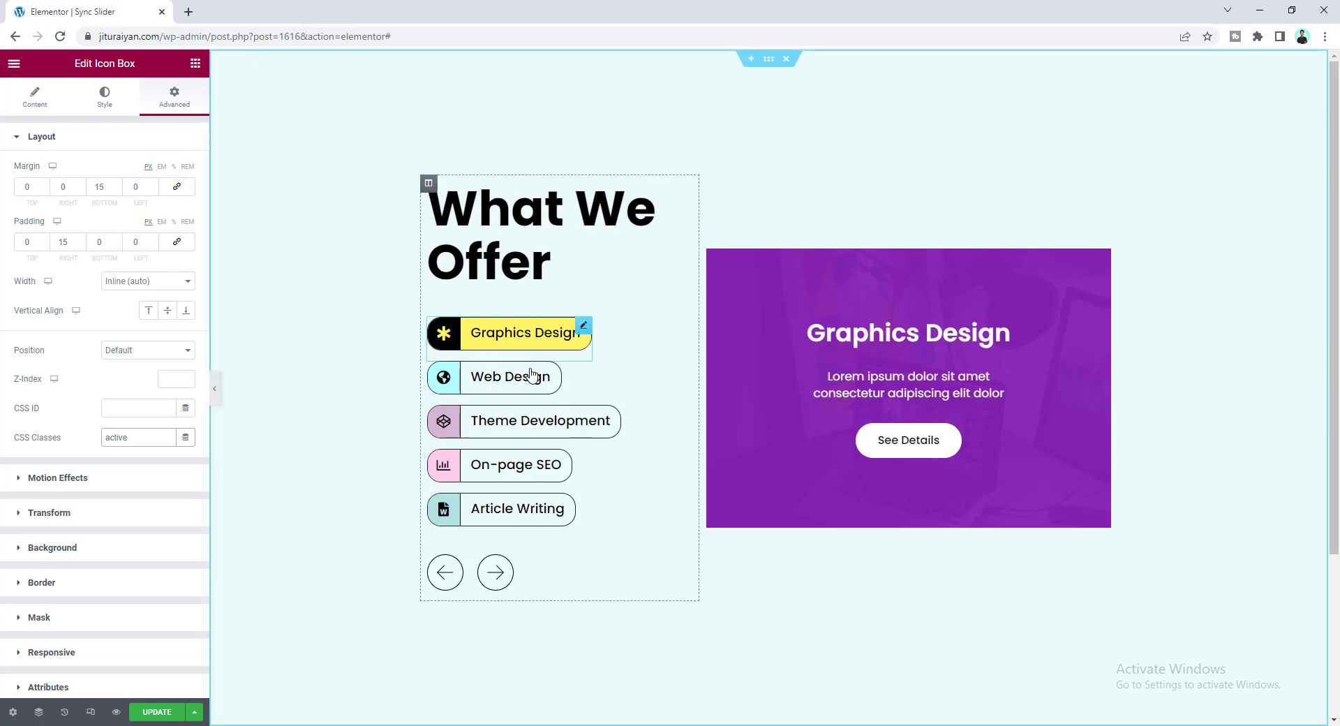
Step: Place an HTML widget below the arrow icons and paste the jQuery slider sync script into it
left_click(195, 63)
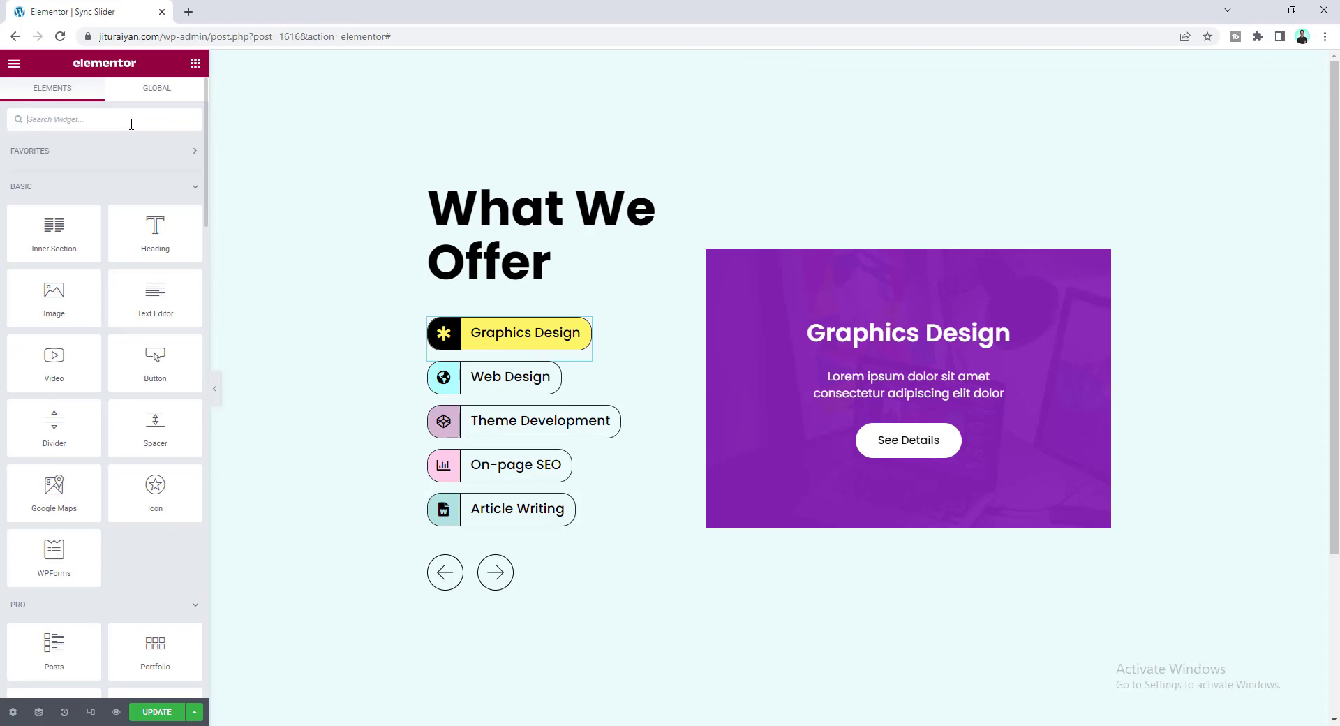
type("ht")
left_click_drag(54, 170, 500, 588)
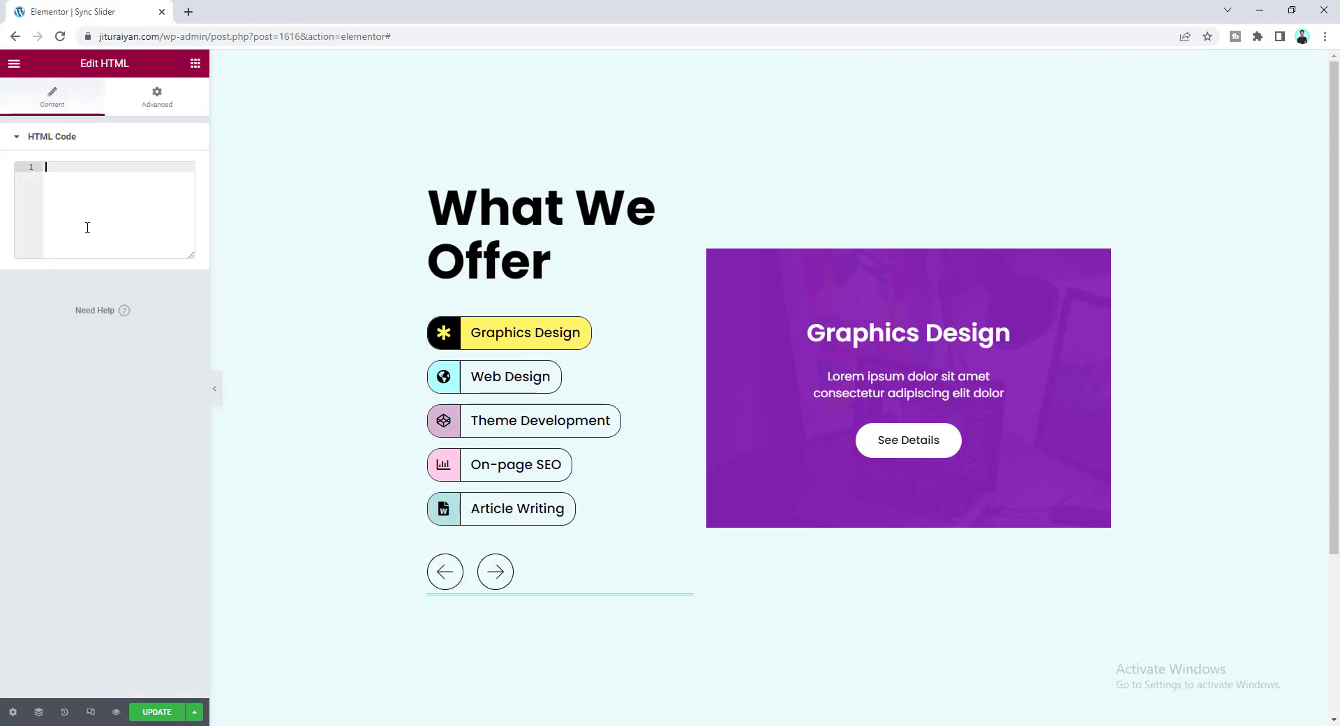
key("ctrl+v")
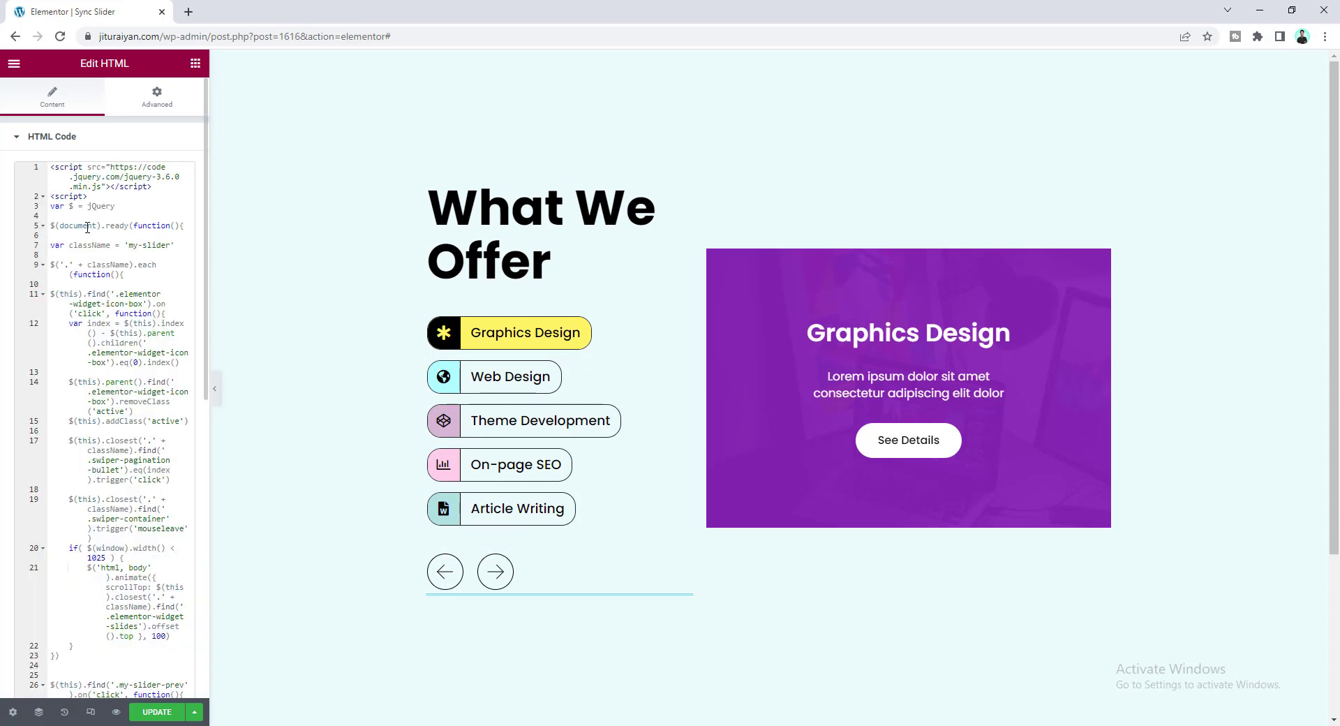
Step: Preview the page and test the slider sync with the Web Design, Theme Development and On-page SEO items and both arrows
left_click(117, 712)
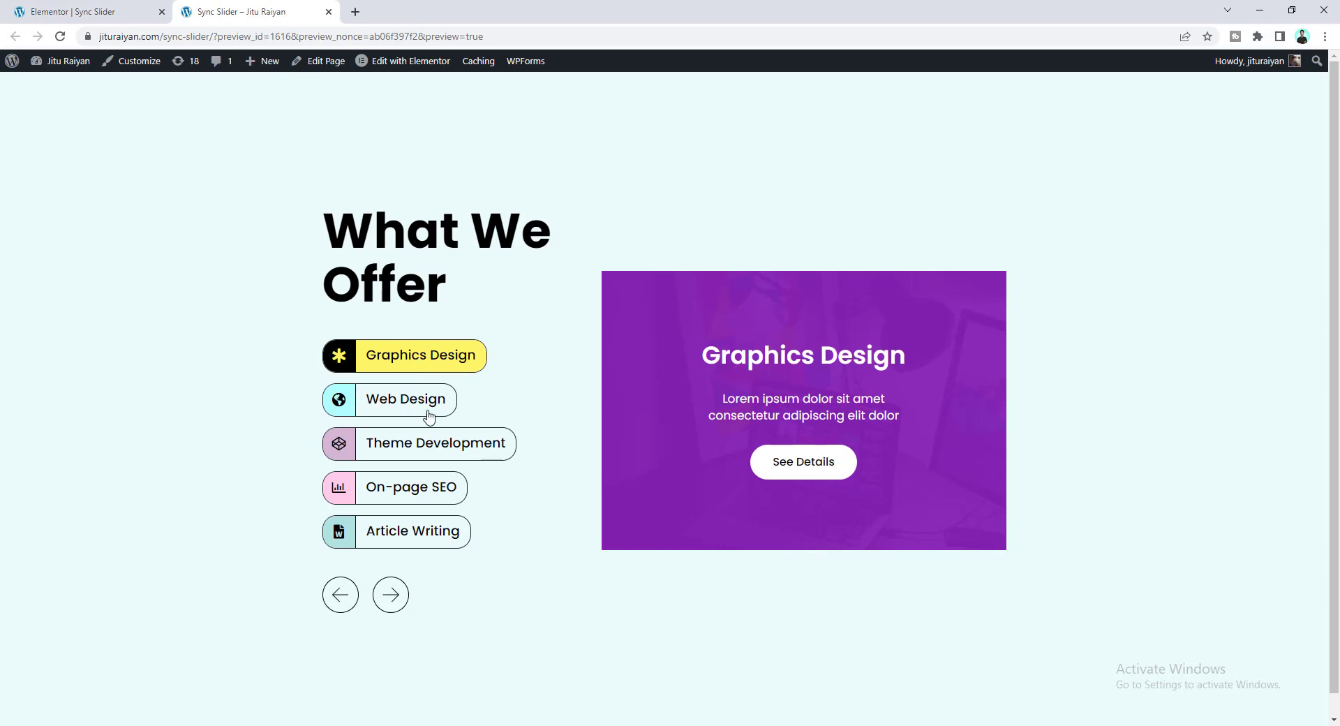
left_click(397, 403)
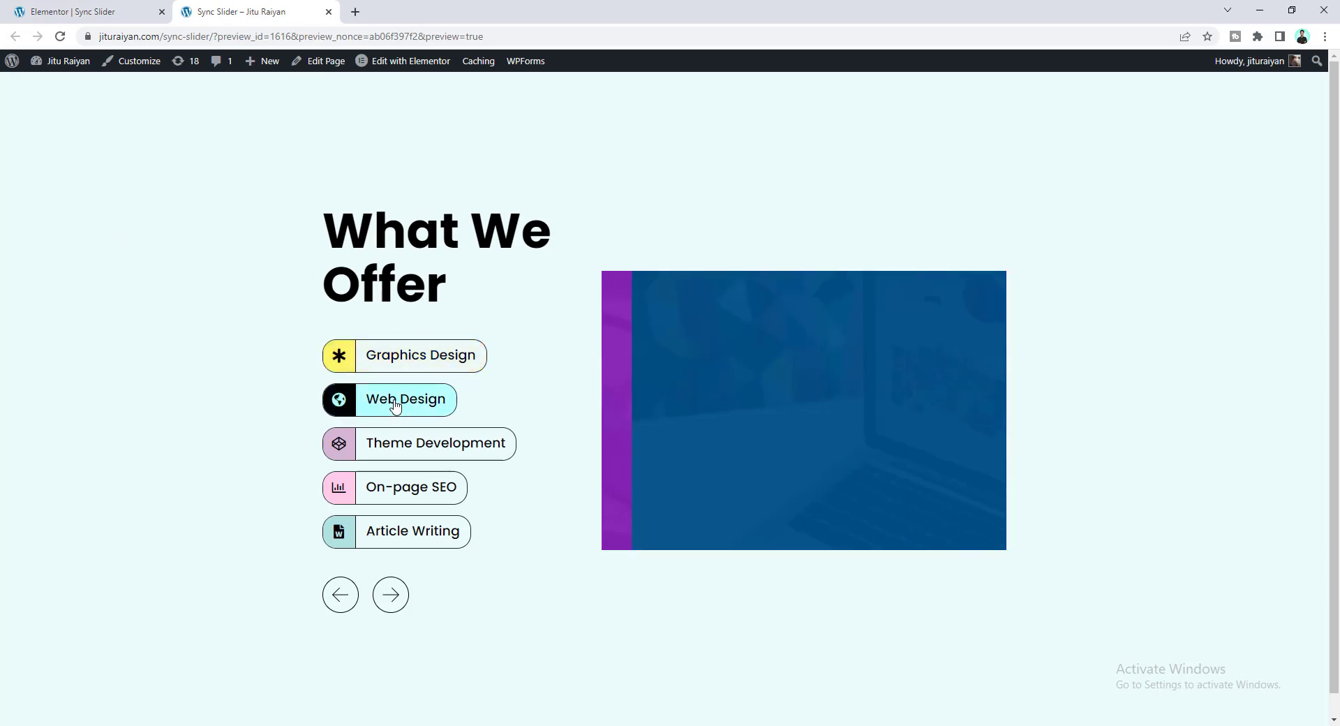
left_click(413, 447)
left_click(408, 487)
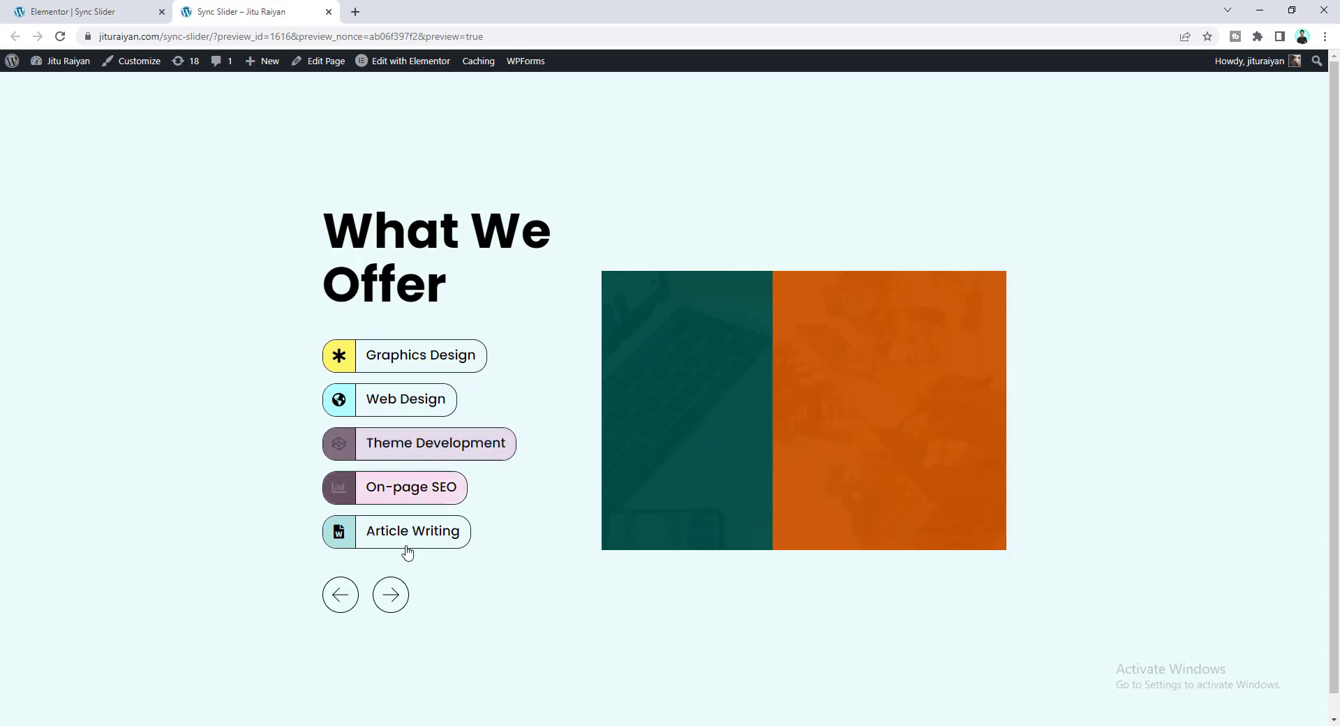
left_click(386, 602)
left_click(341, 595)
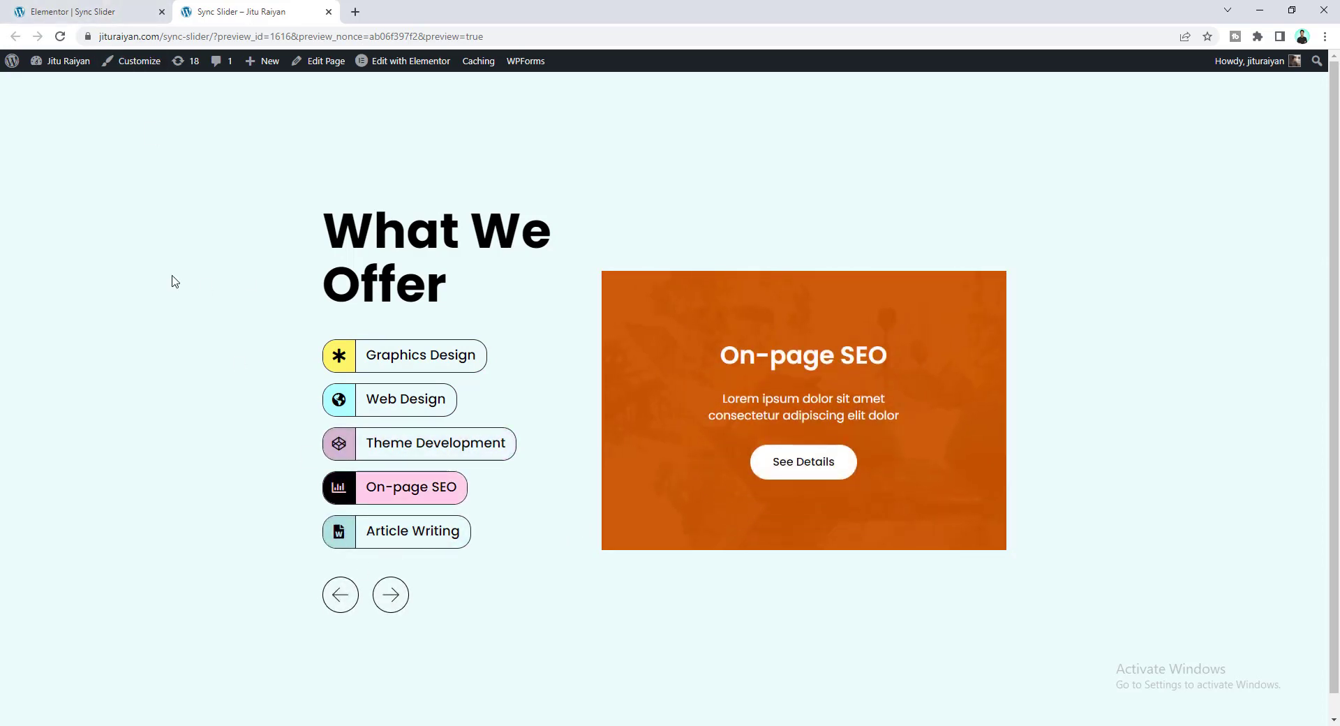
Step: Back in the editor, enter responsive mode and set the slides column's padding to 75 on top and 0 on the other sides
left_click(91, 10)
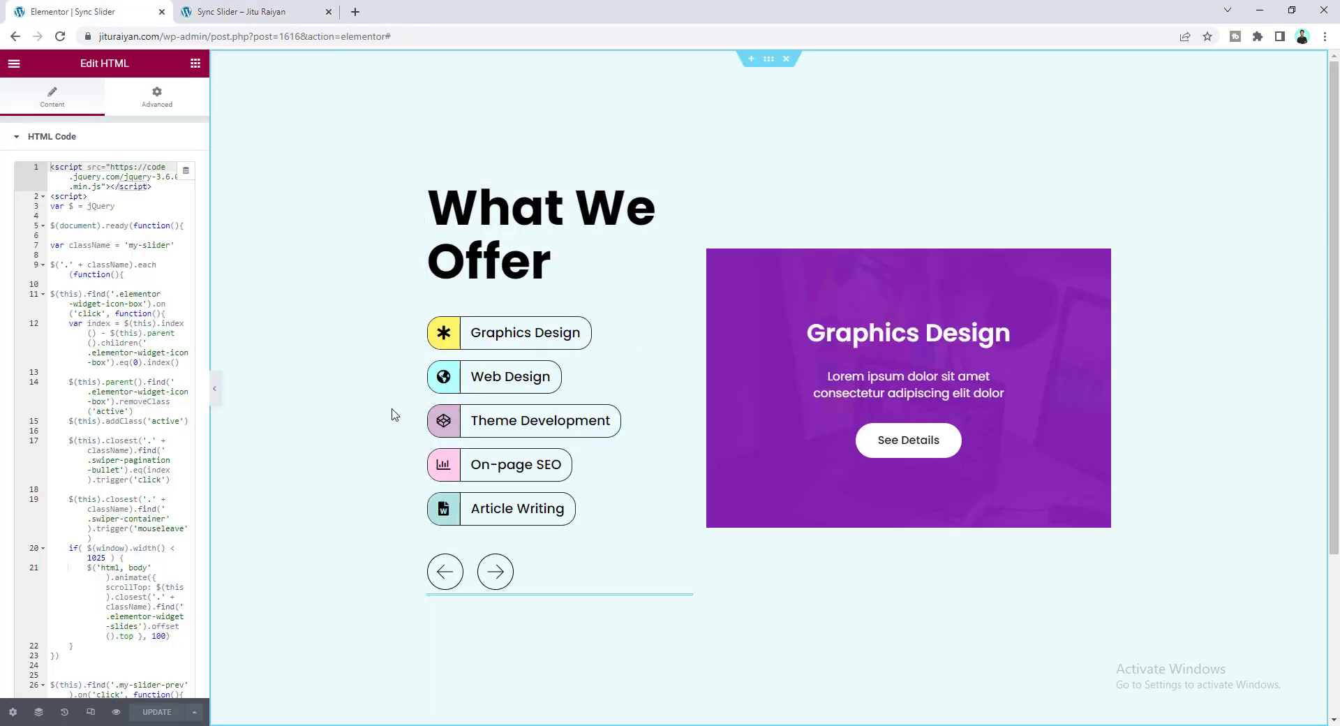
left_click(90, 712)
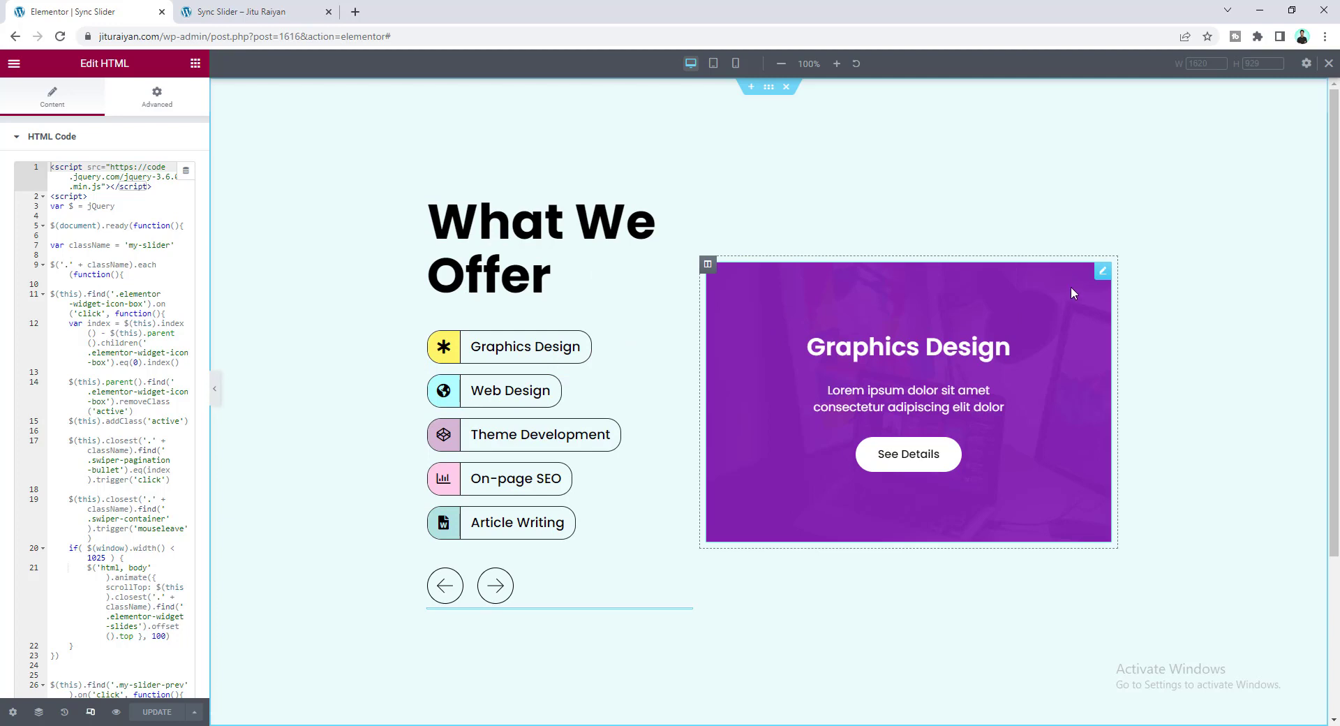
left_click(708, 264)
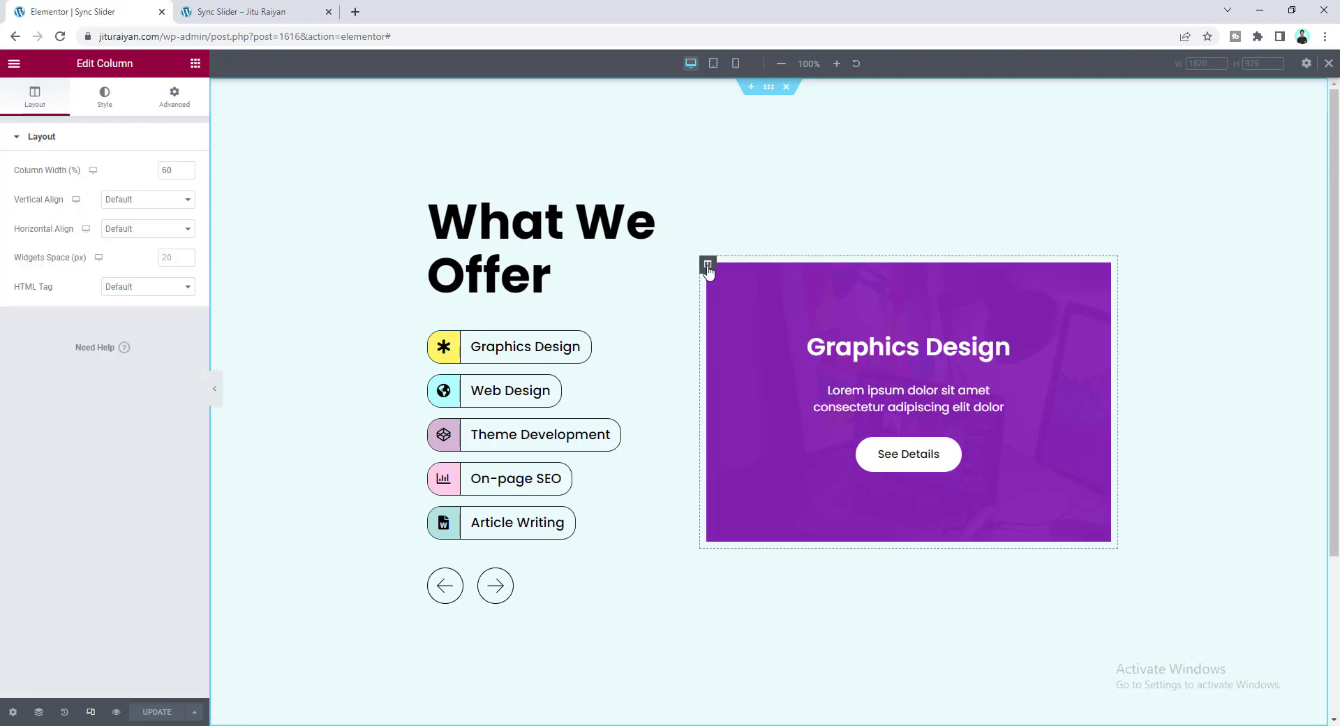
left_click(173, 96)
left_click(27, 242)
type("0")
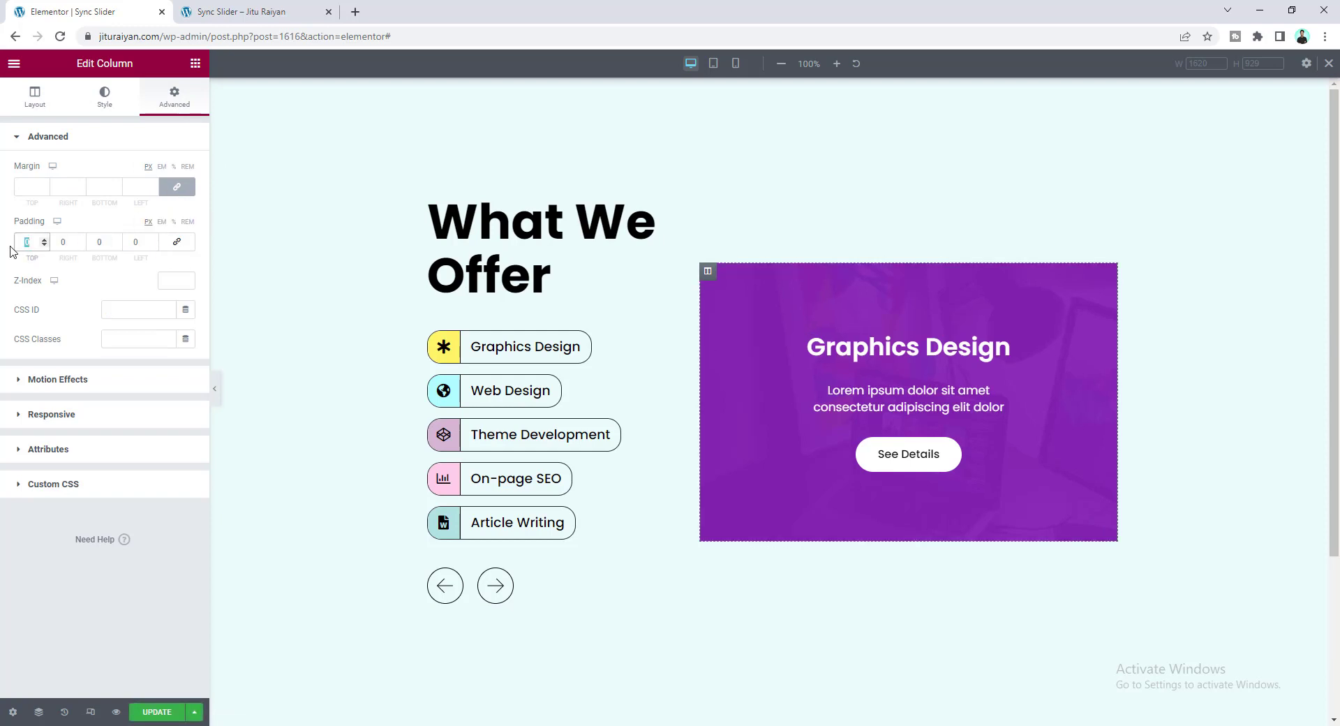
type("75")
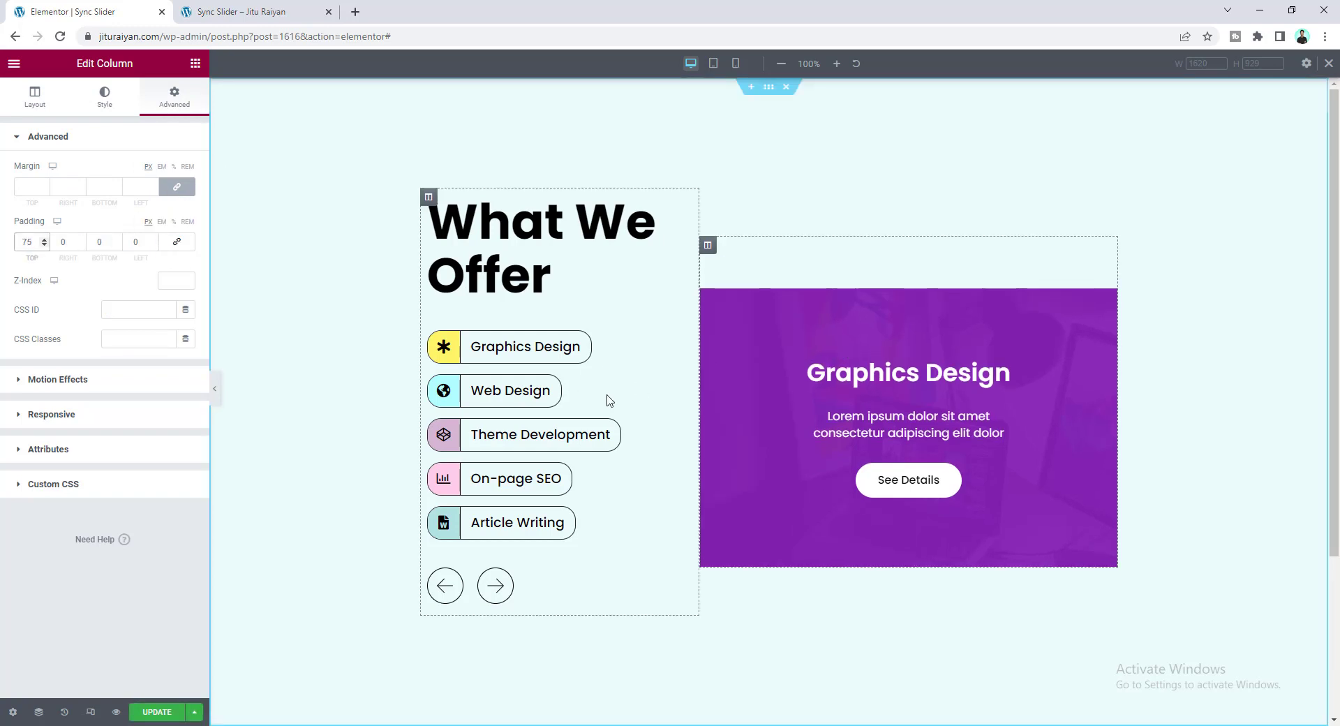
Step: In tablet view, set the What We Offer column's width to 100% and the section's minimum height to 0 VH
left_click(713, 64)
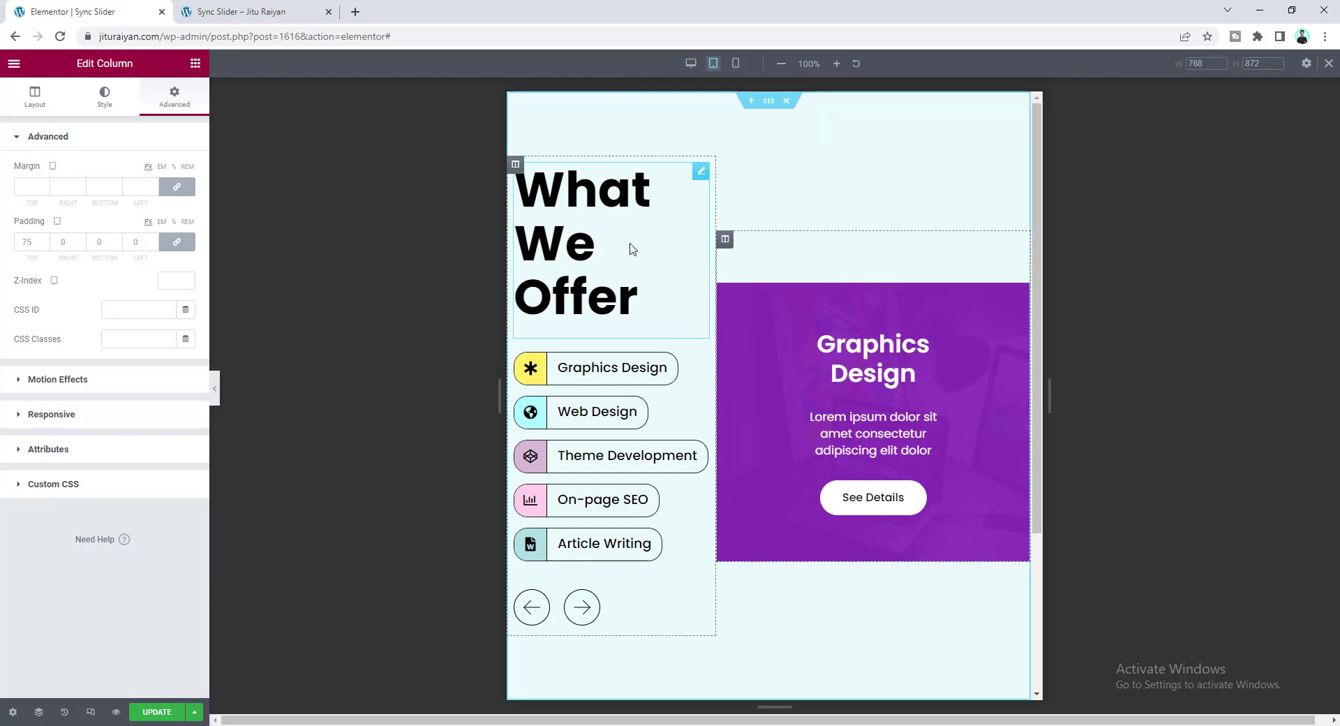
left_click(517, 164)
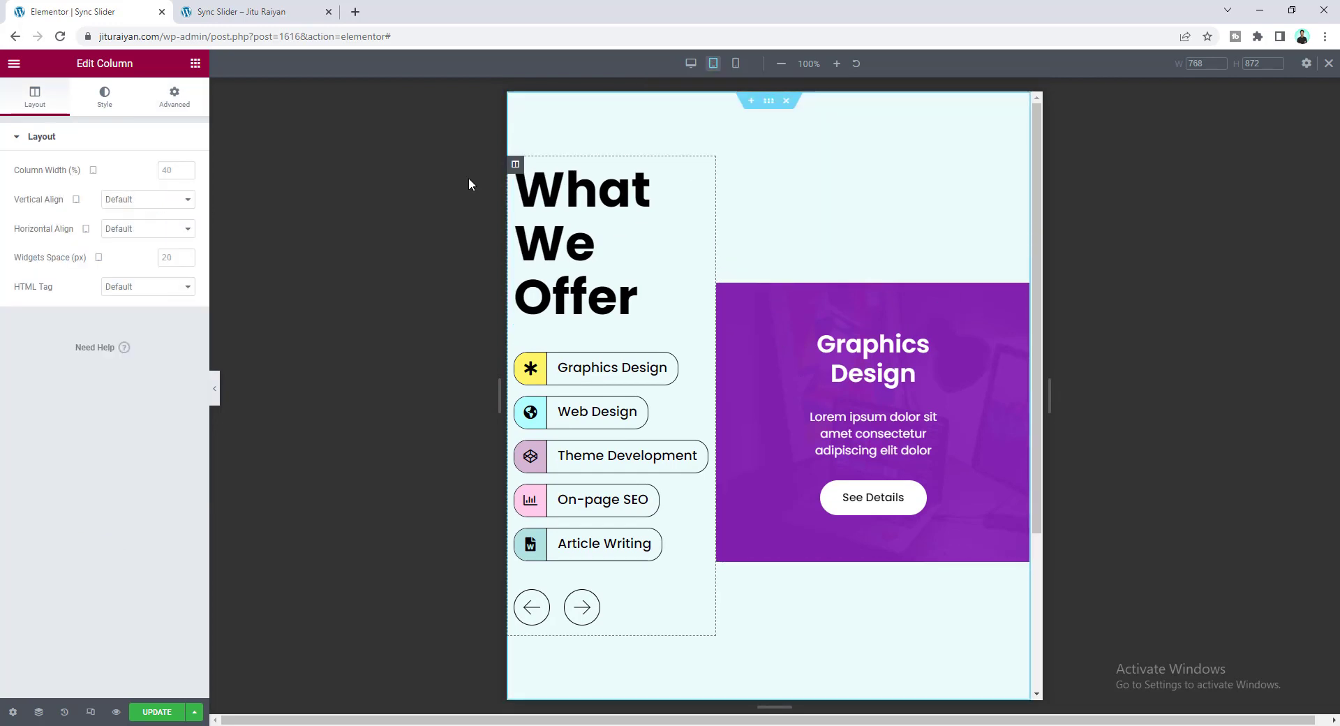
left_click(171, 172)
type("100")
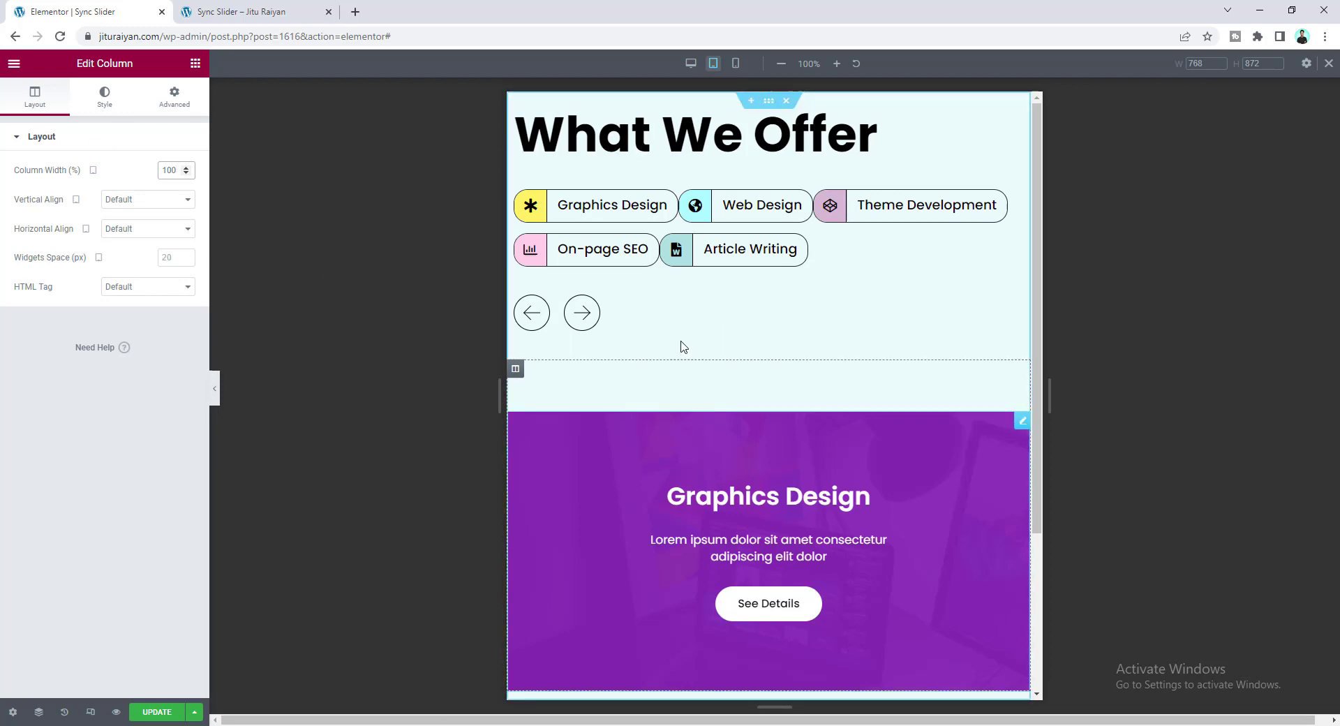
left_click(769, 102)
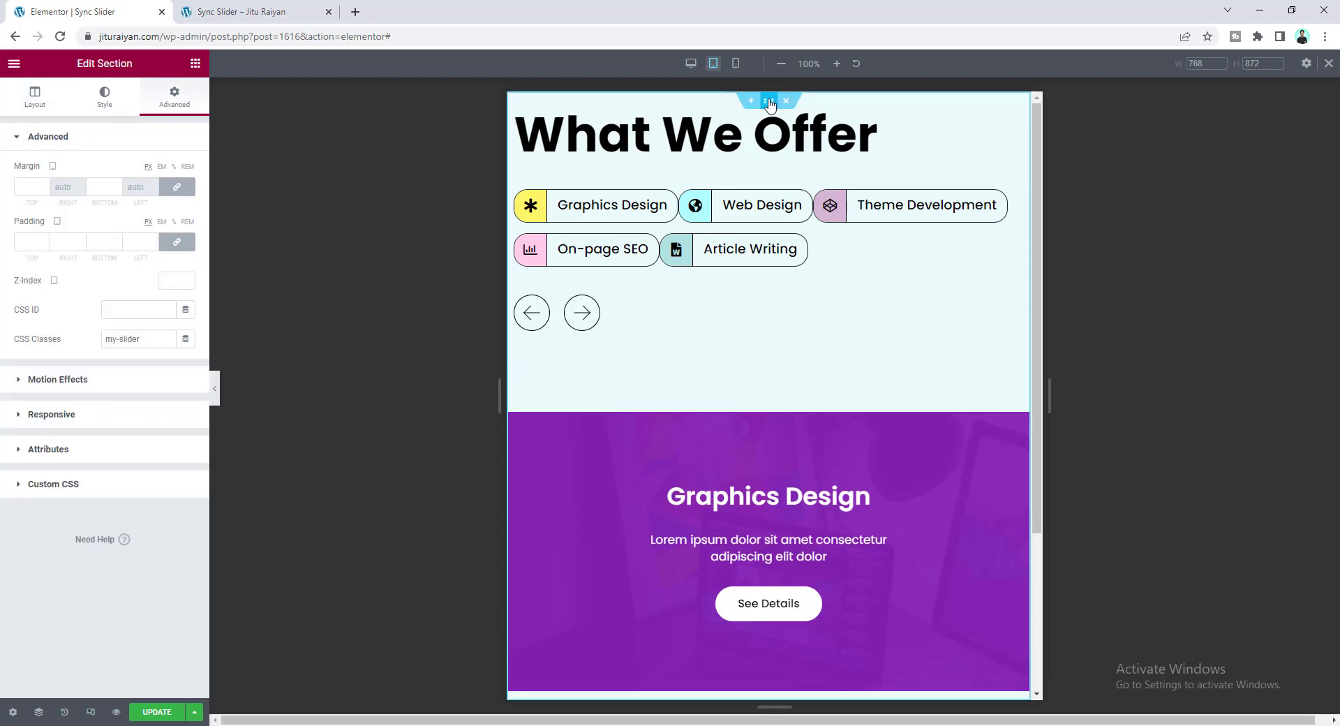
left_click(35, 98)
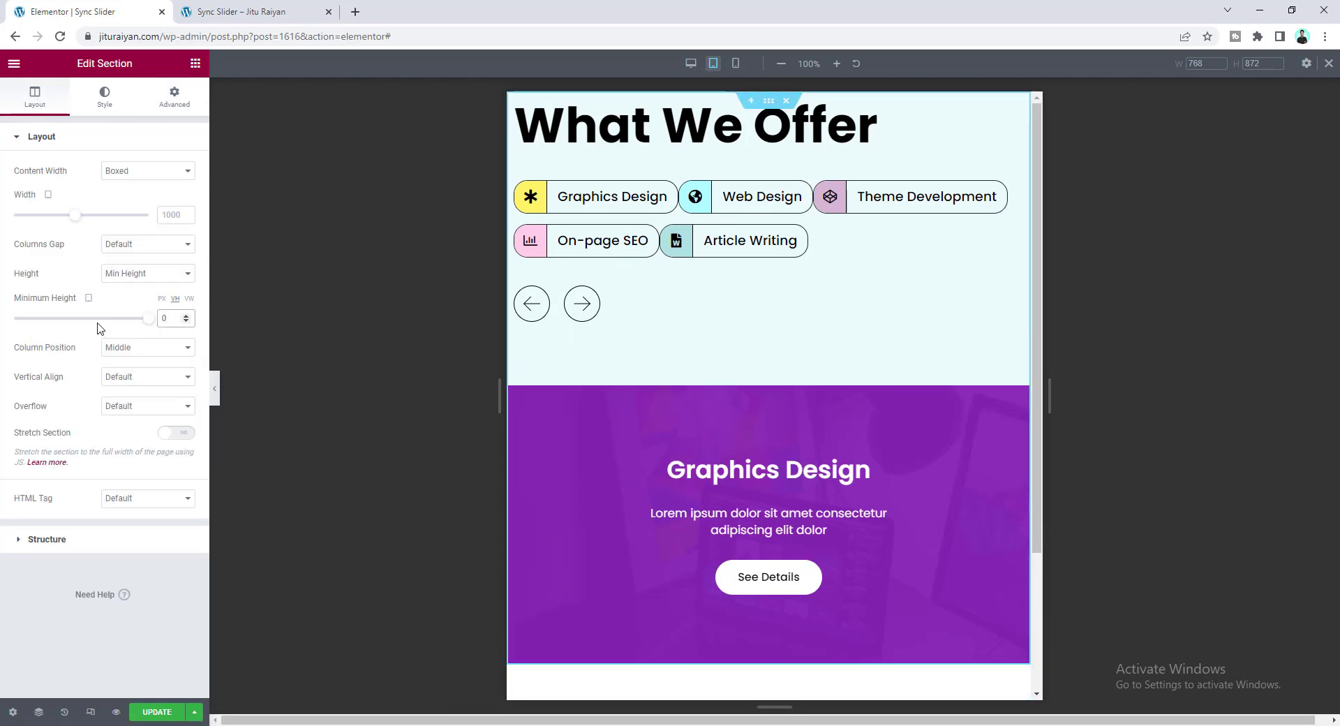
Step: For tablet, set the What We Offer heading's font size to 58 px and center-align it
left_click(663, 112)
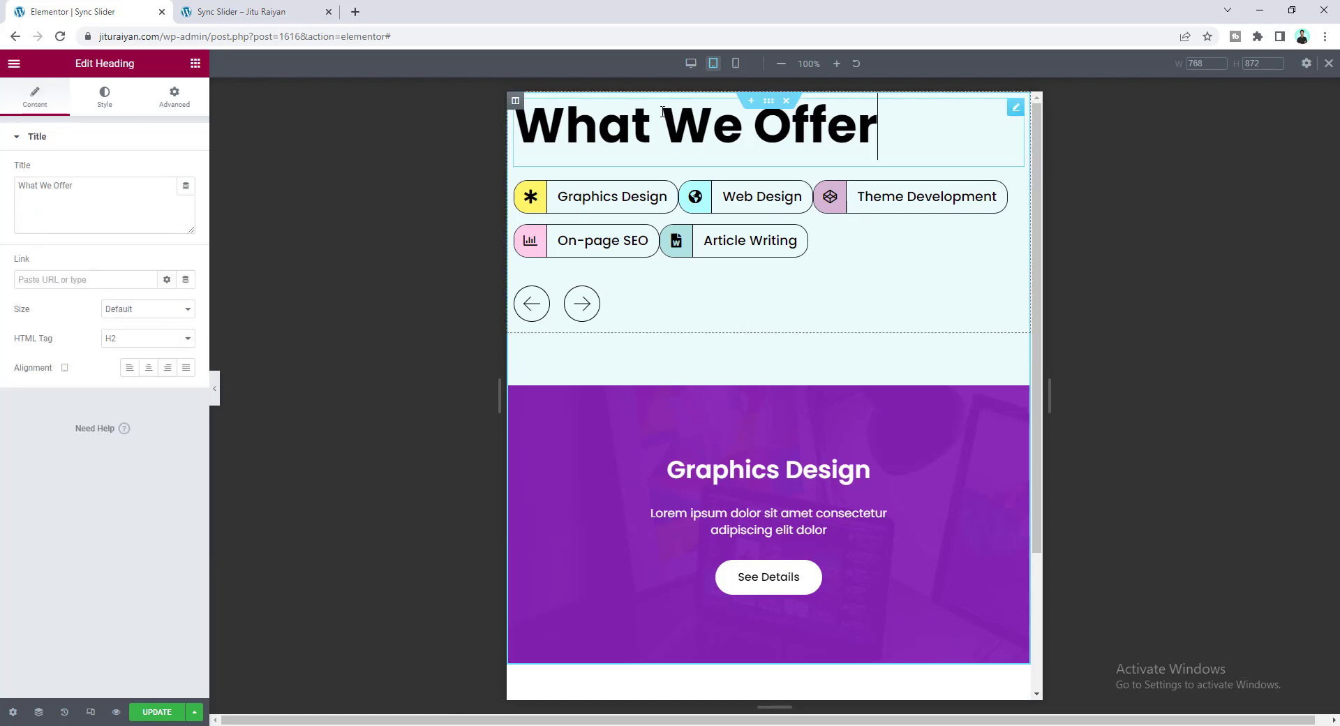
left_click(105, 98)
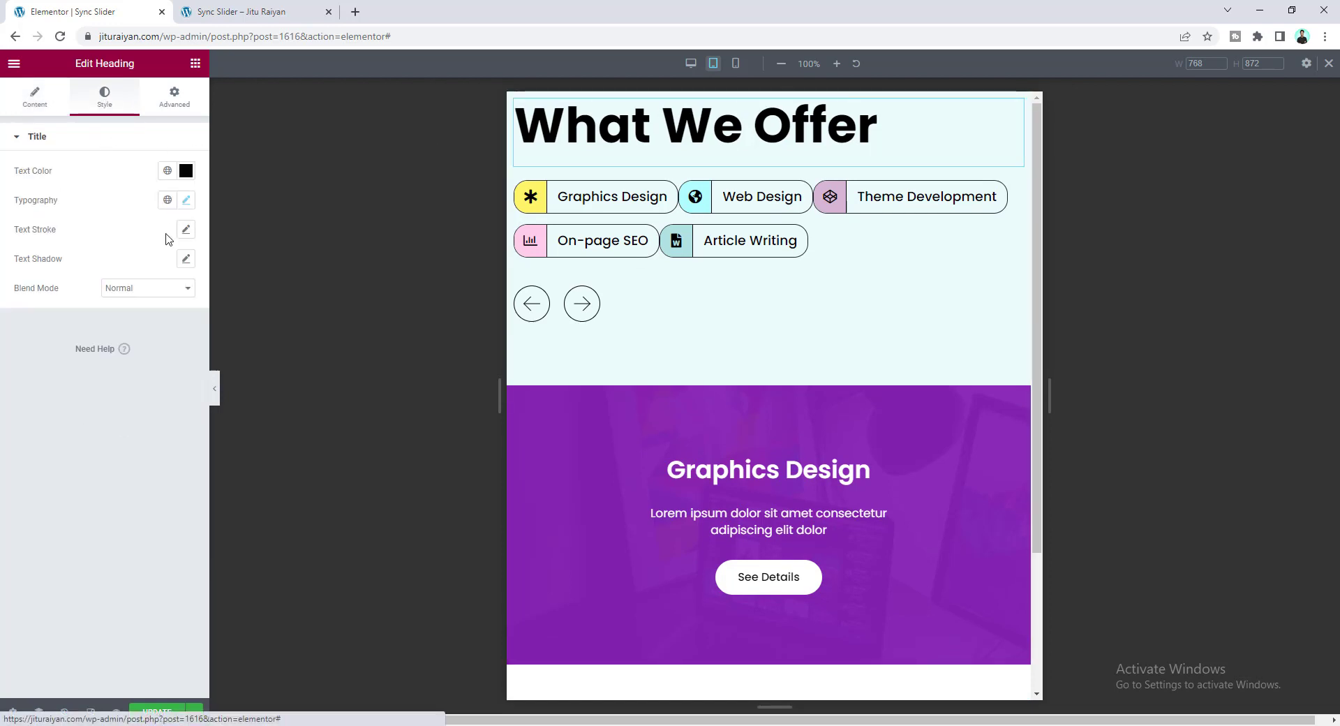
left_click(186, 200)
scroll(161, 312, "down", 12)
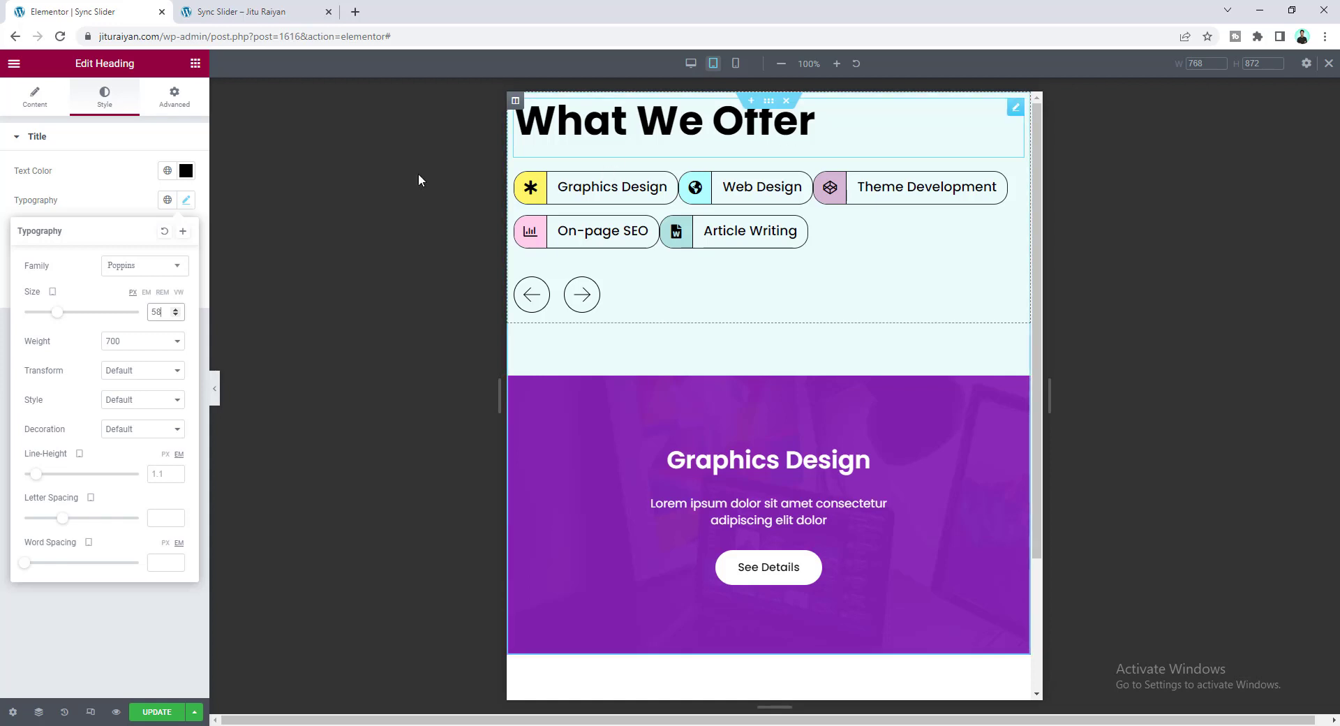
left_click(35, 98)
left_click(148, 367)
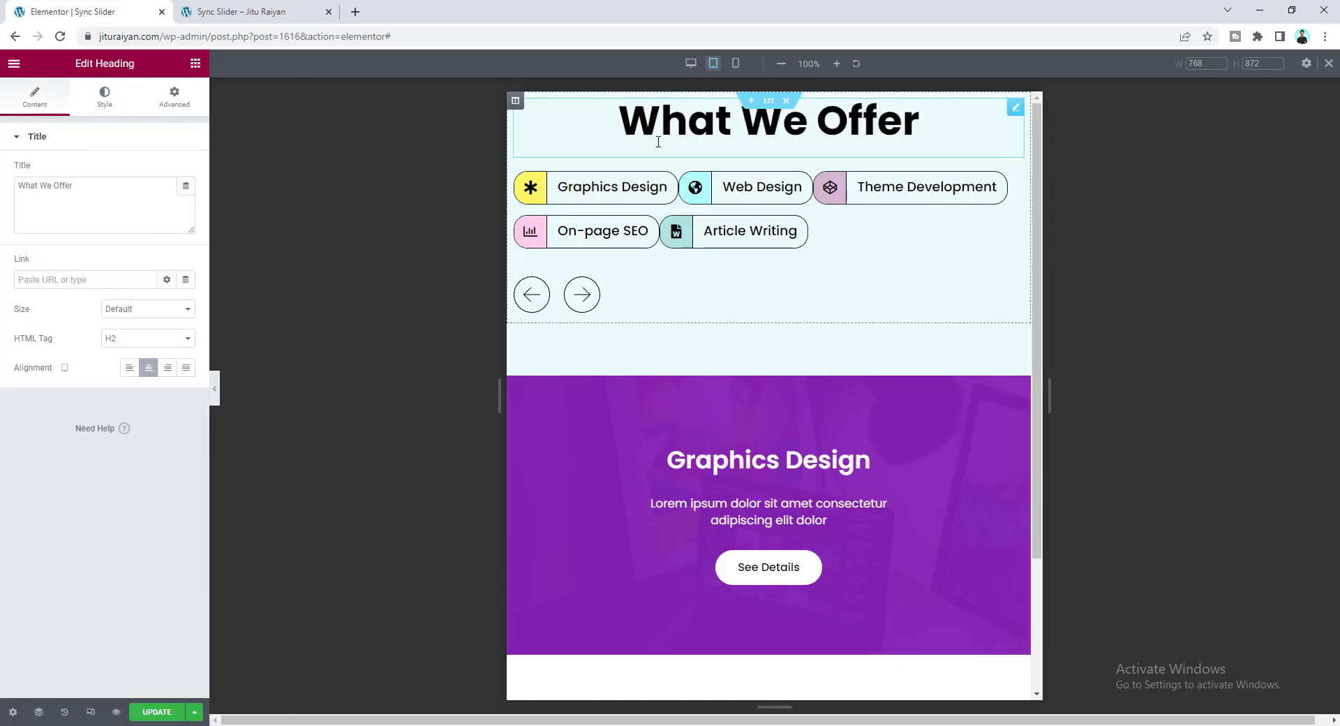
Step: Set the section's tablet padding to 90 on top and 0 on the other sides
left_click(769, 101)
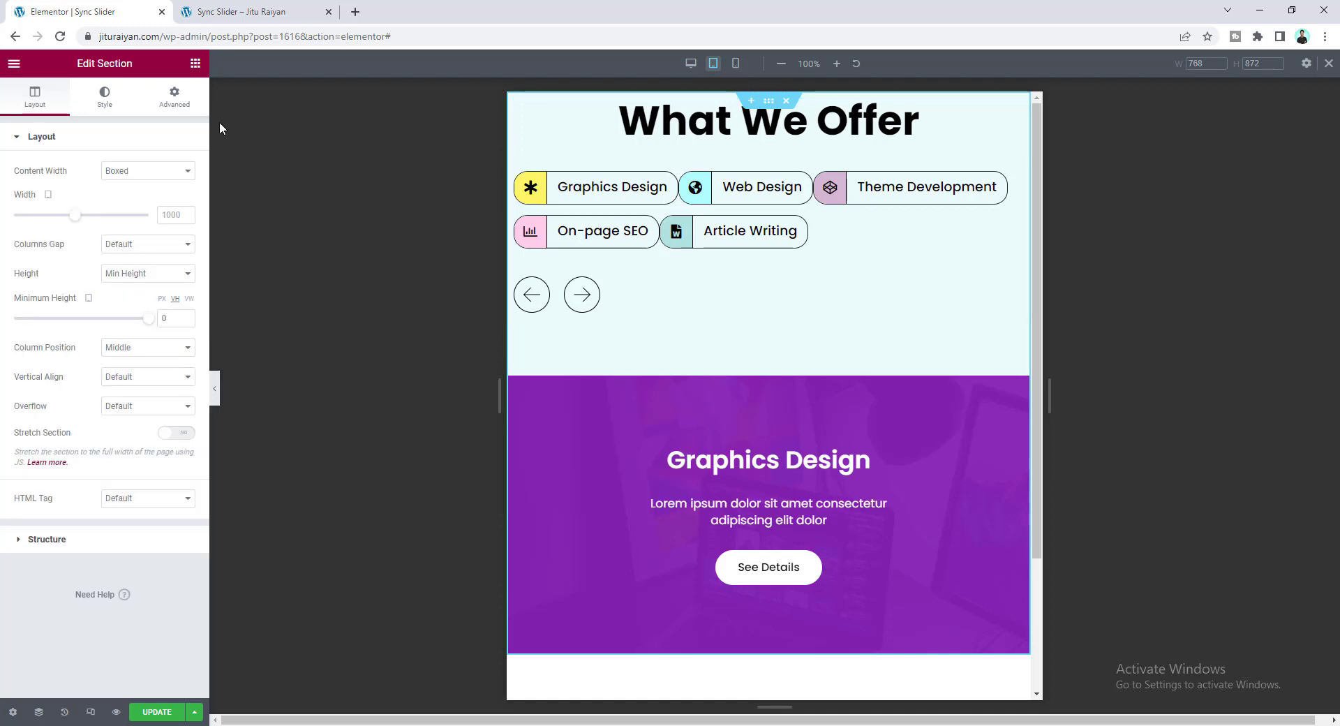
left_click(174, 98)
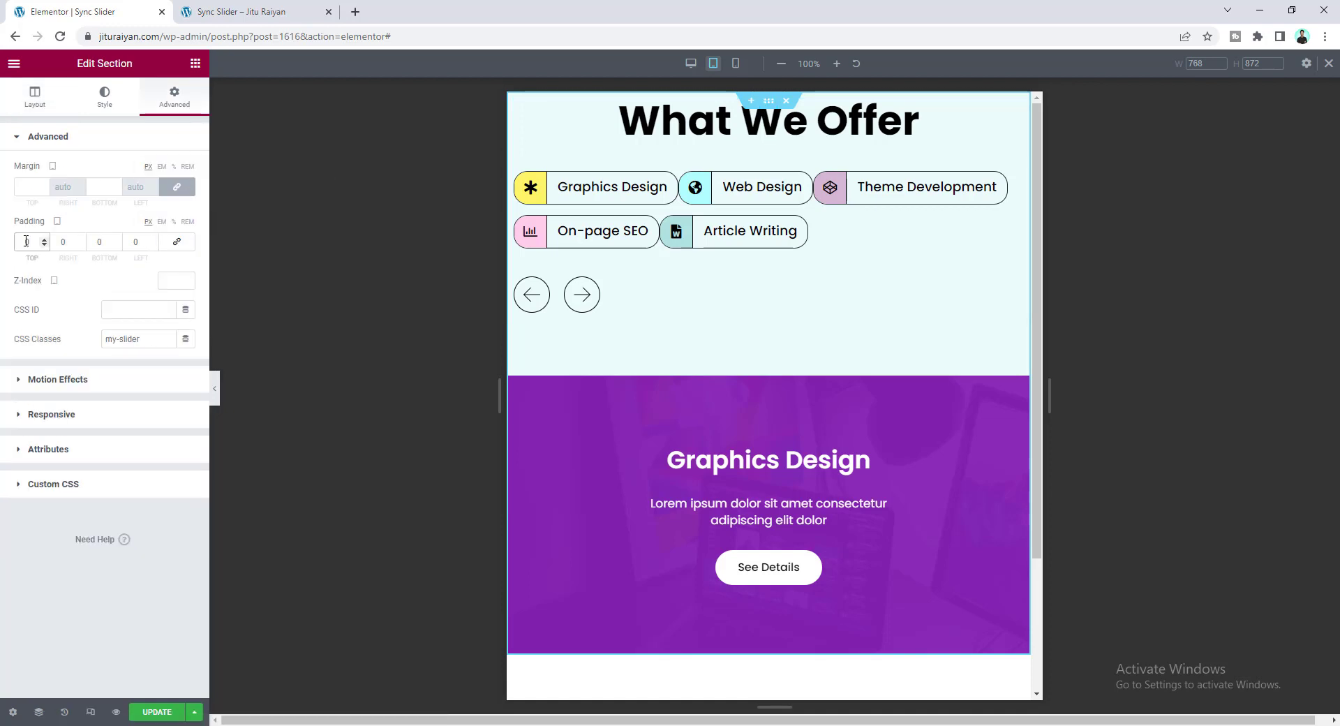
type("90")
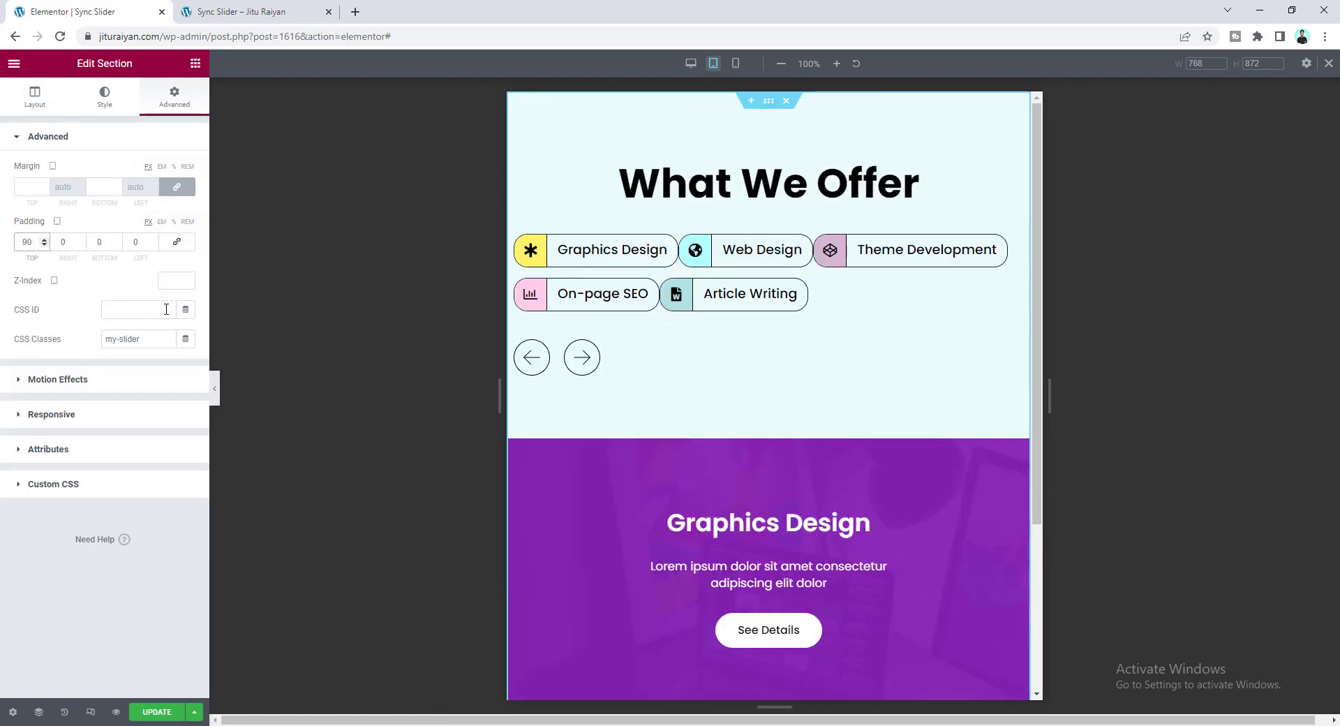
Step: Set the tablet margin of all five service icon boxes to 8 px on every side
left_click(671, 242)
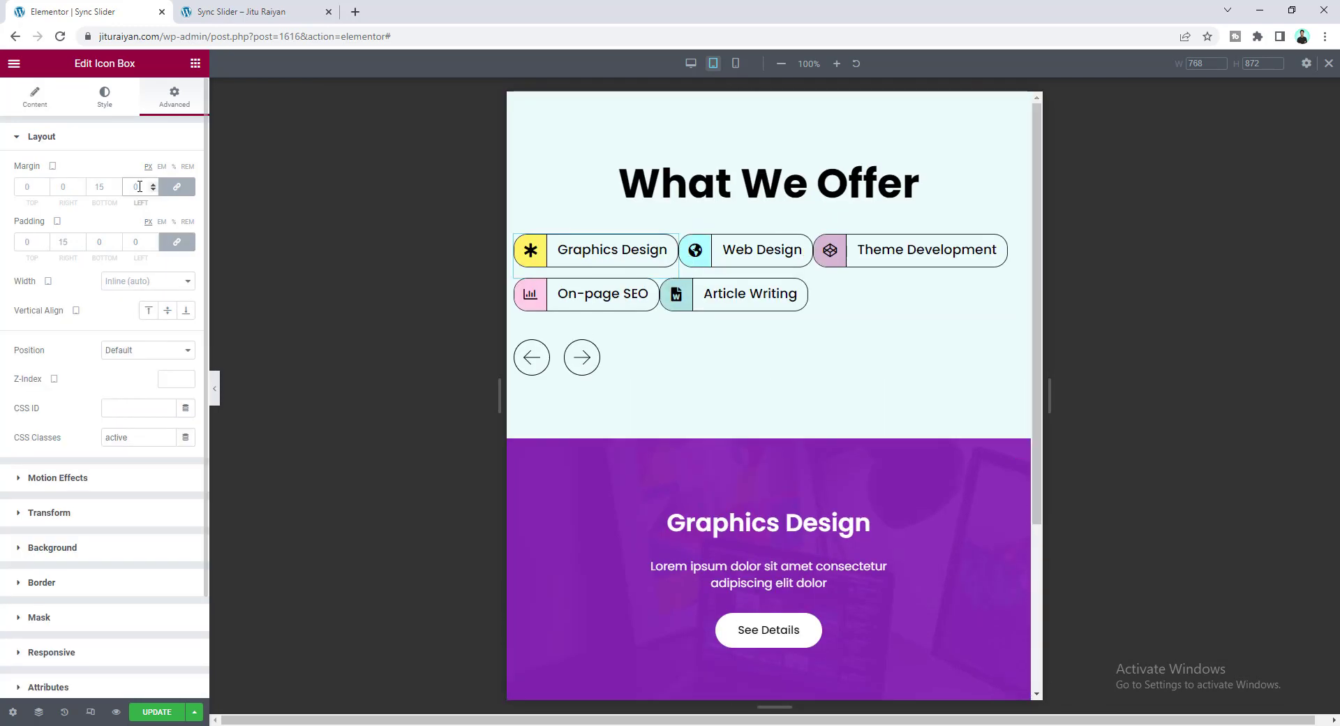
type("8")
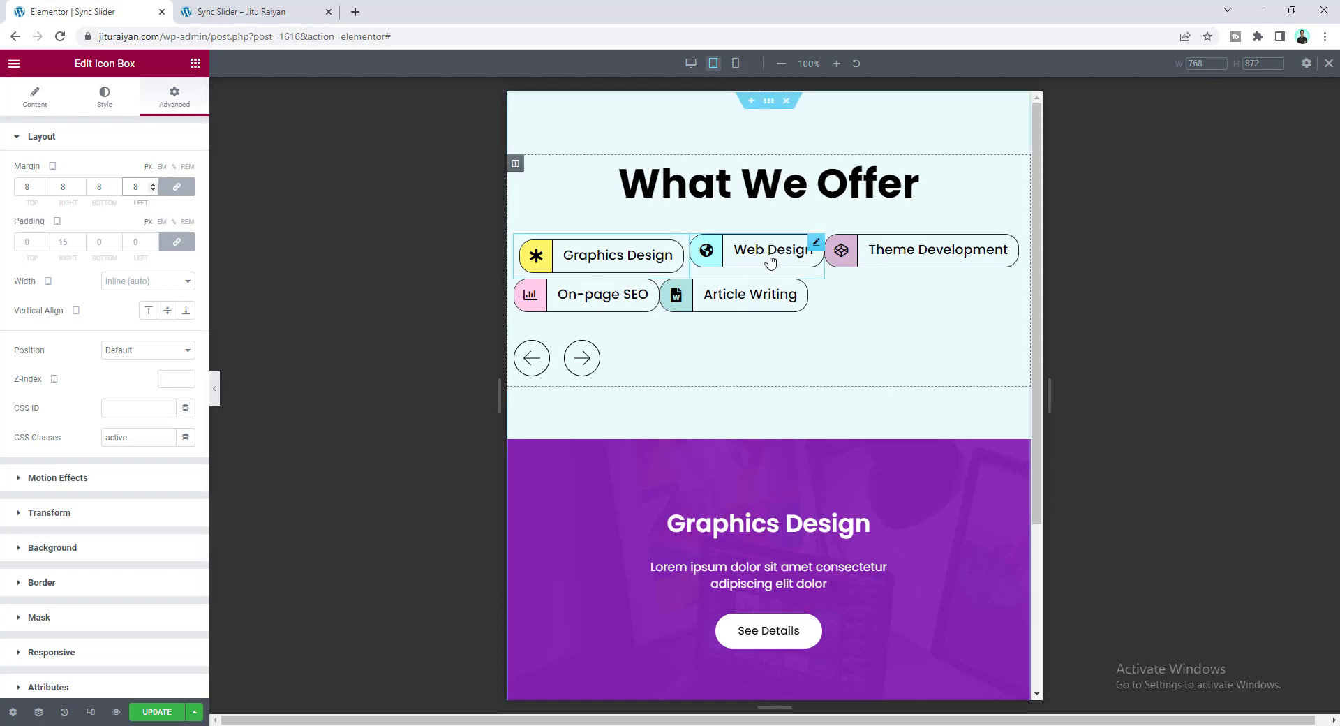
left_click(812, 250)
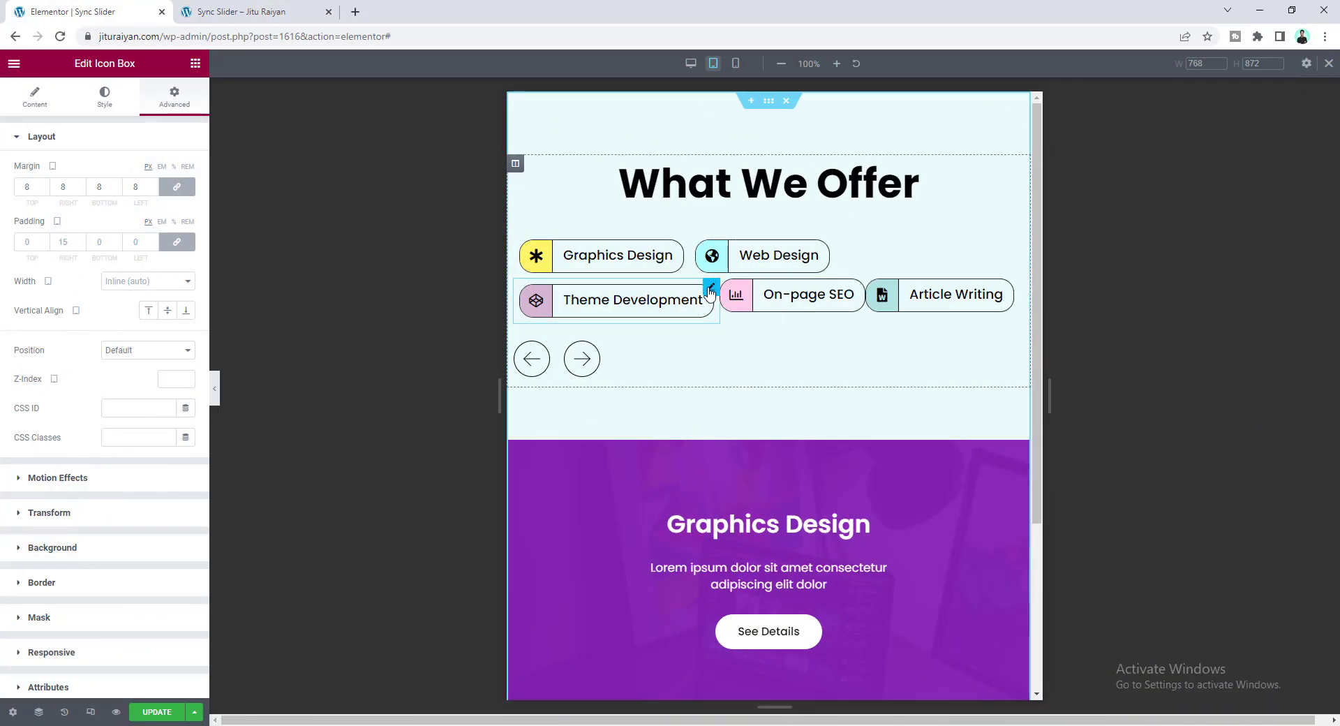
right_click(682, 243)
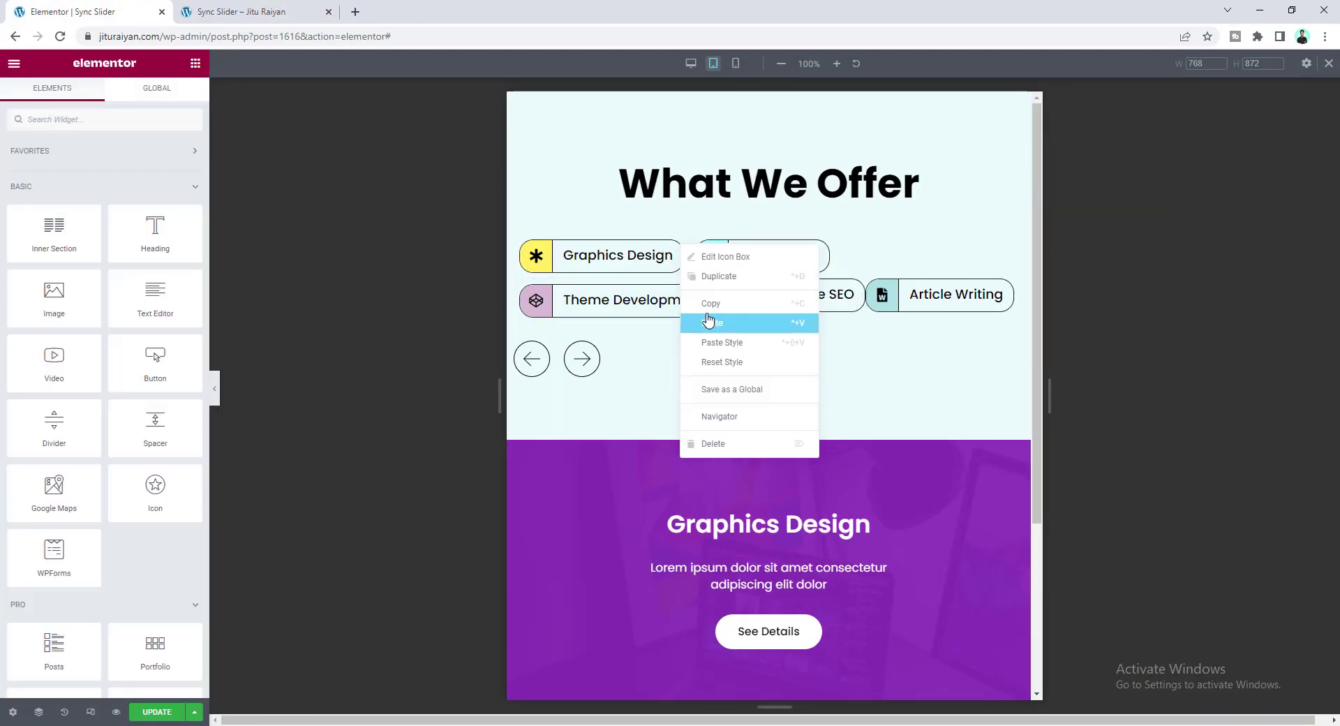
left_click(663, 342)
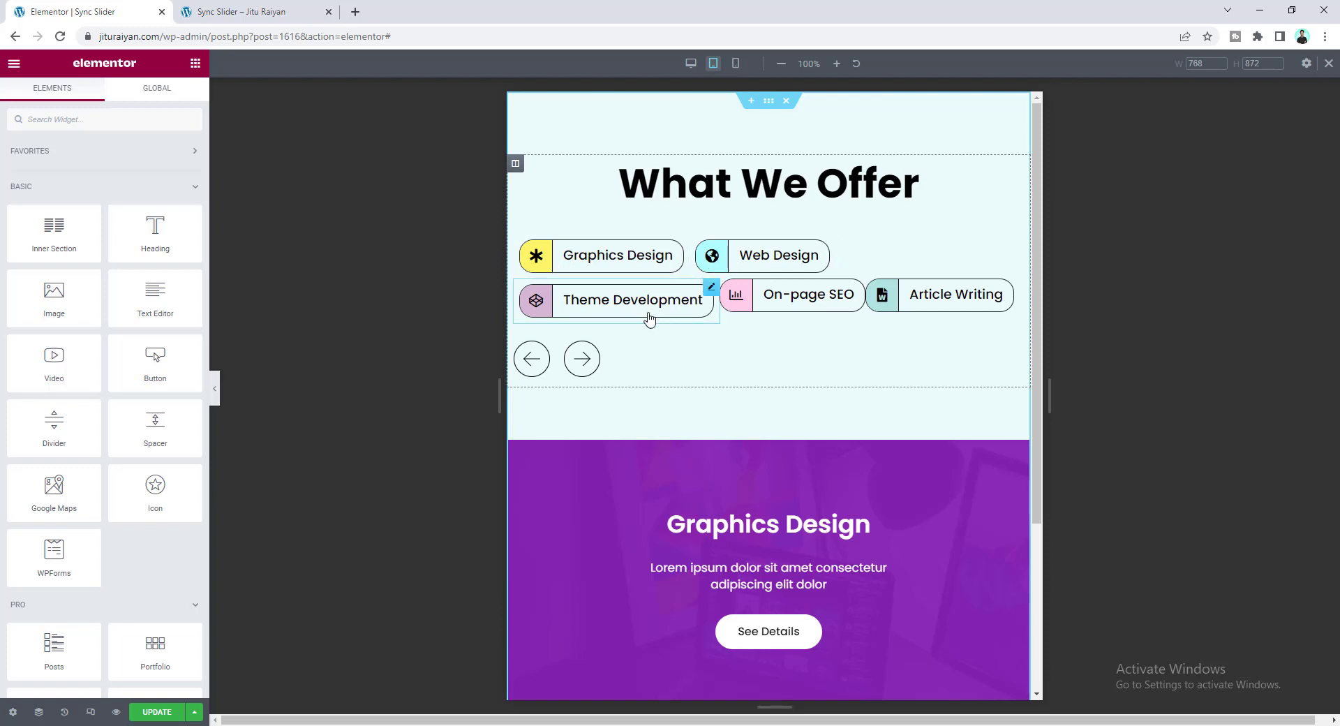
right_click(863, 294)
left_click(742, 344)
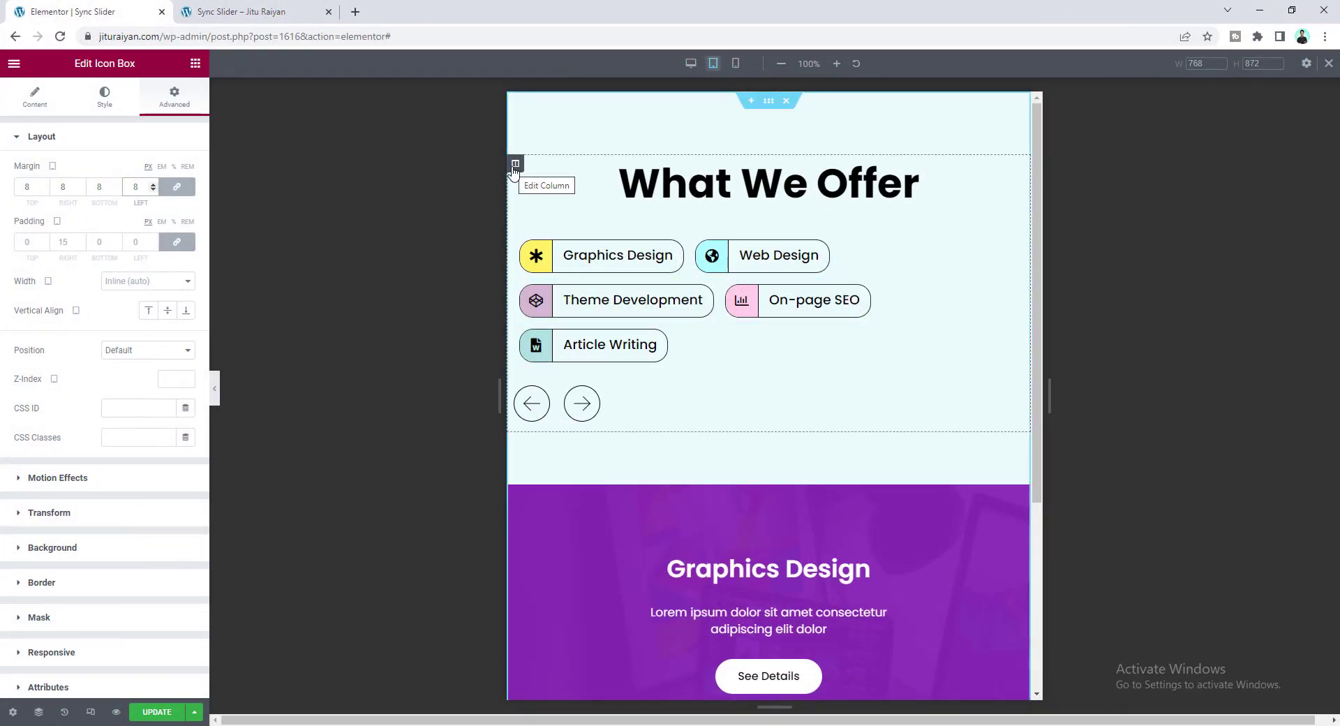
Step: Set the What We Offer column's horizontal alignment to Center for tablet
left_click(513, 170)
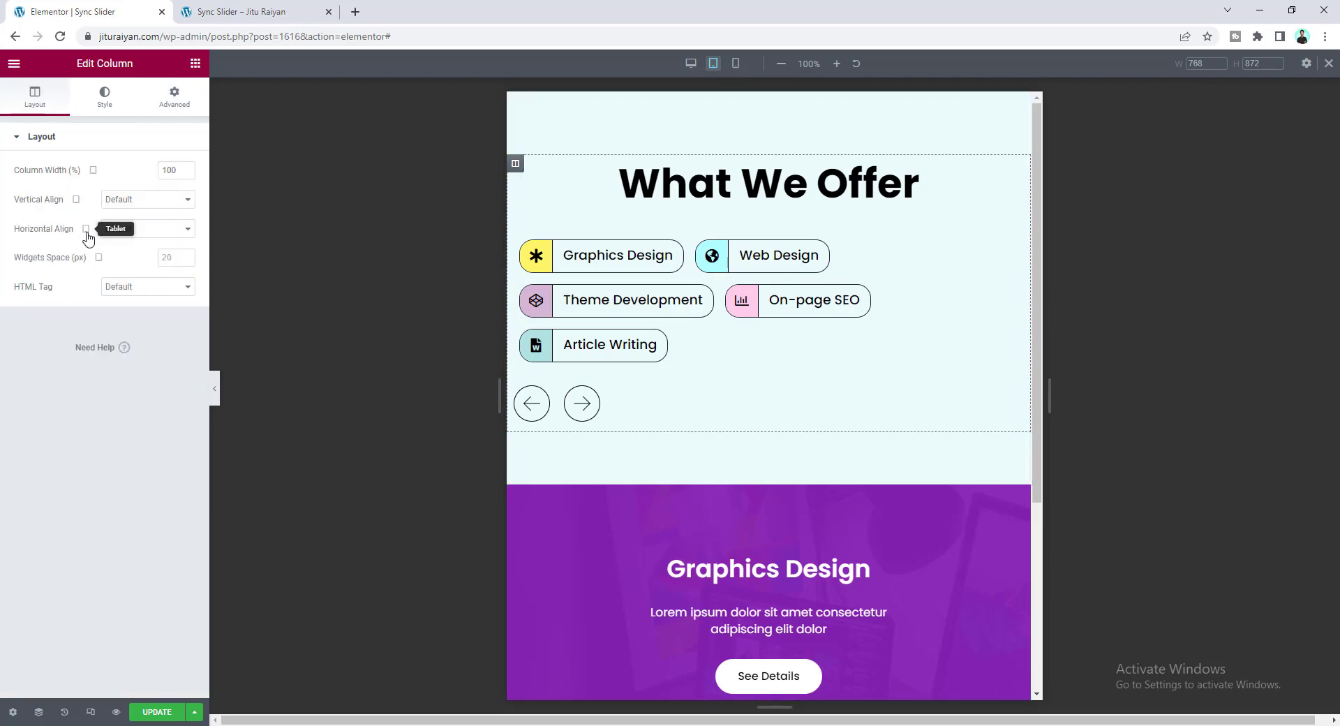
left_click(140, 229)
key("Return")
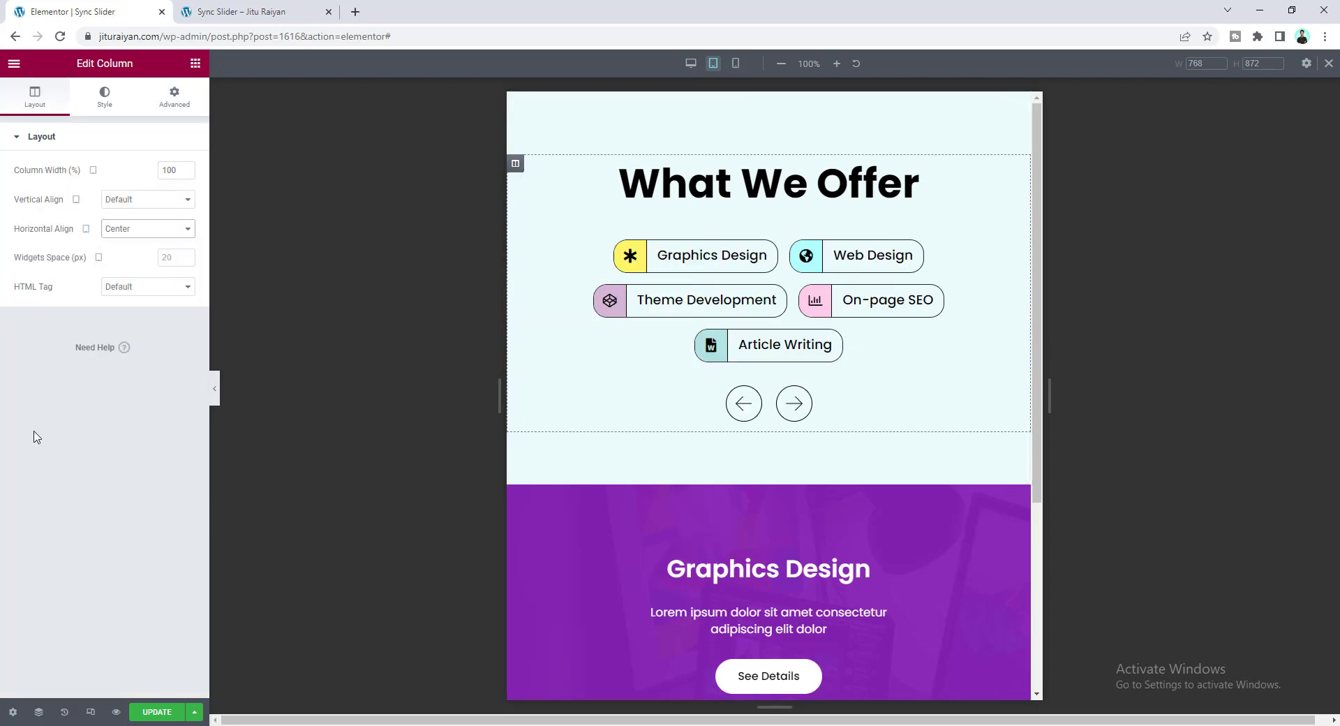
Step: Check the icon boxes' spacing settings and review the tablet layout from the heading down to the slider
left_click(698, 256)
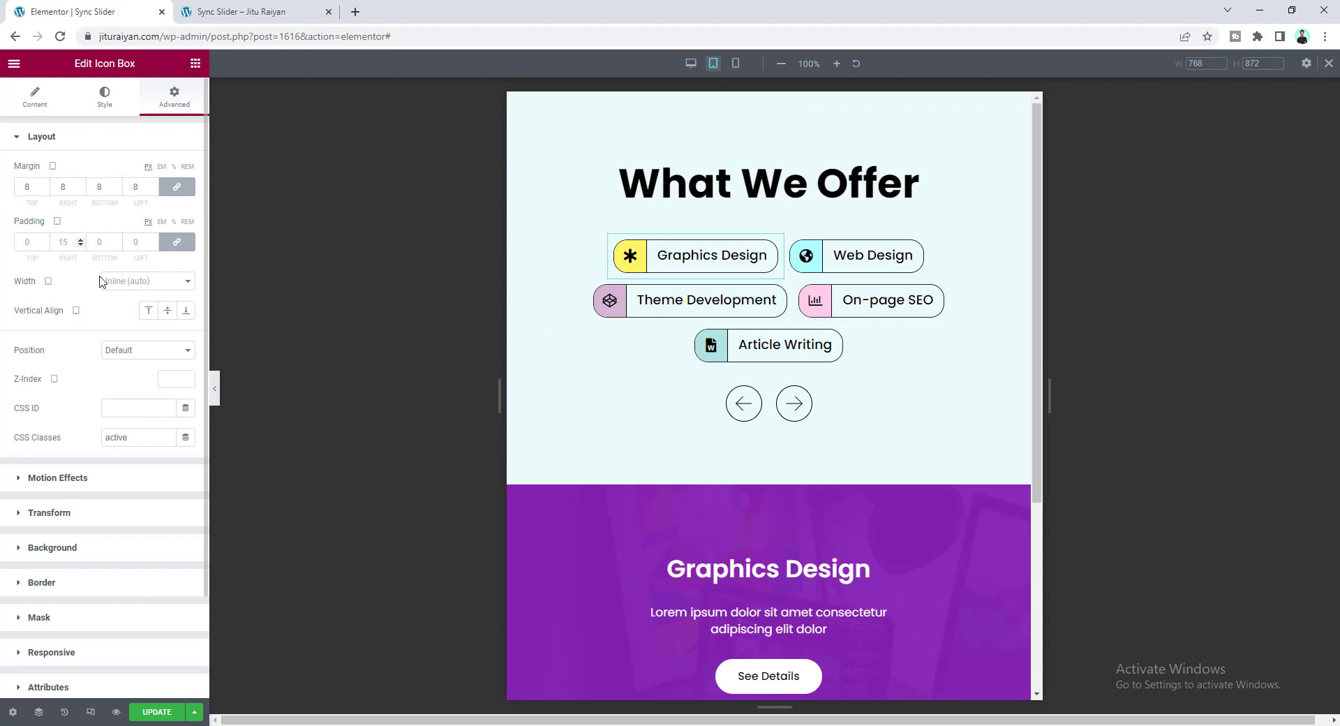
left_click(886, 306)
scroll(888, 309, "down", 3)
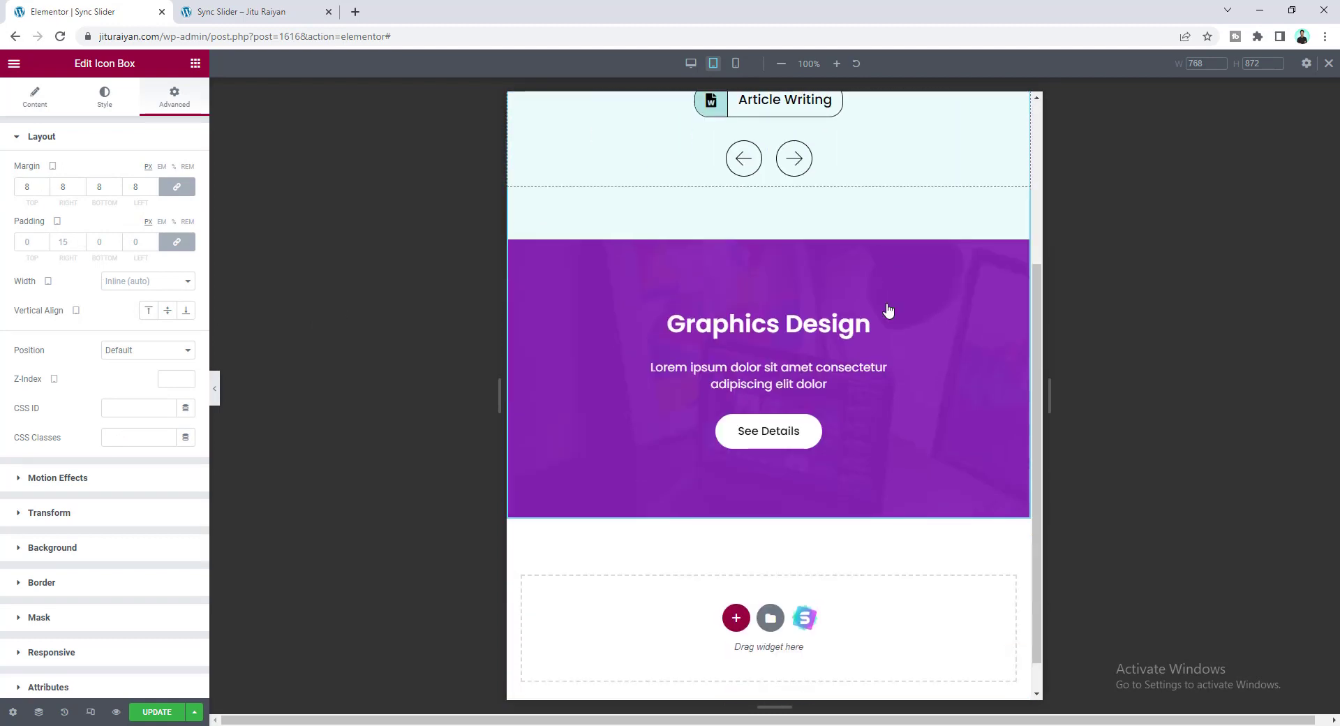
scroll(888, 309, "down", 1)
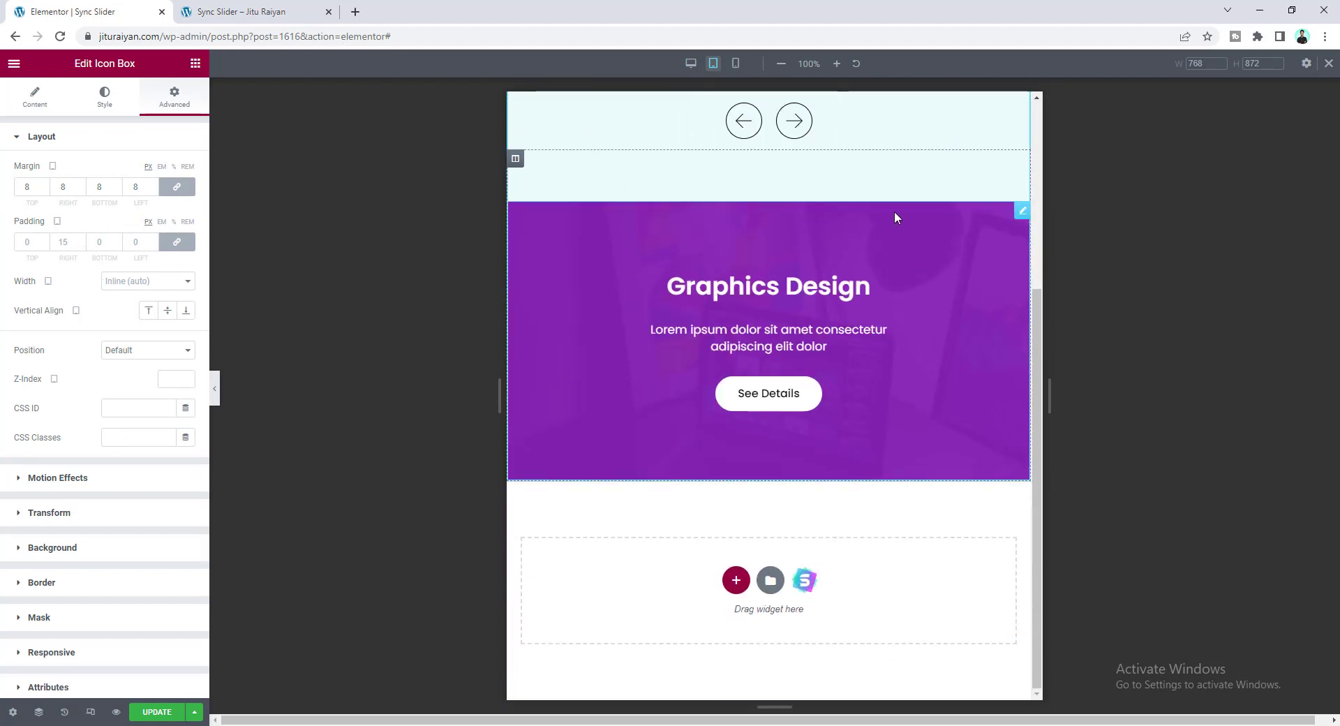
scroll(578, 218, "up", 2)
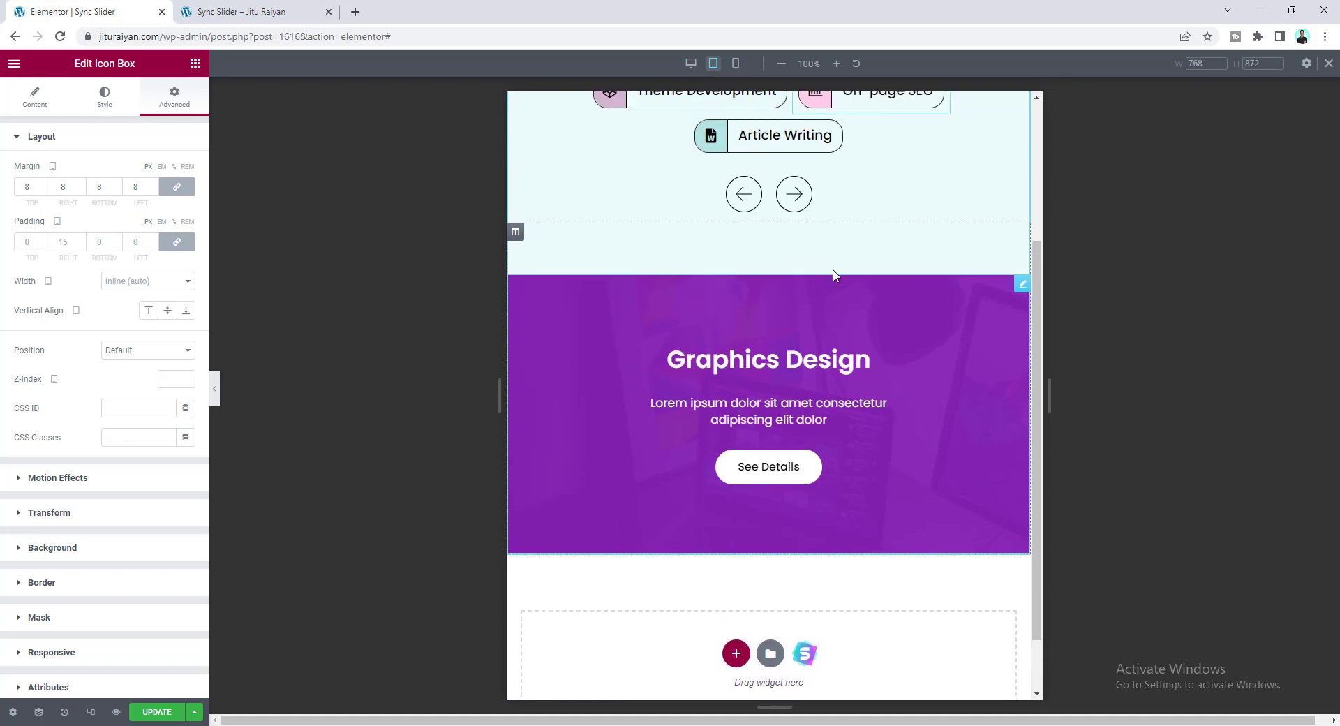
scroll(852, 316, "up", 5)
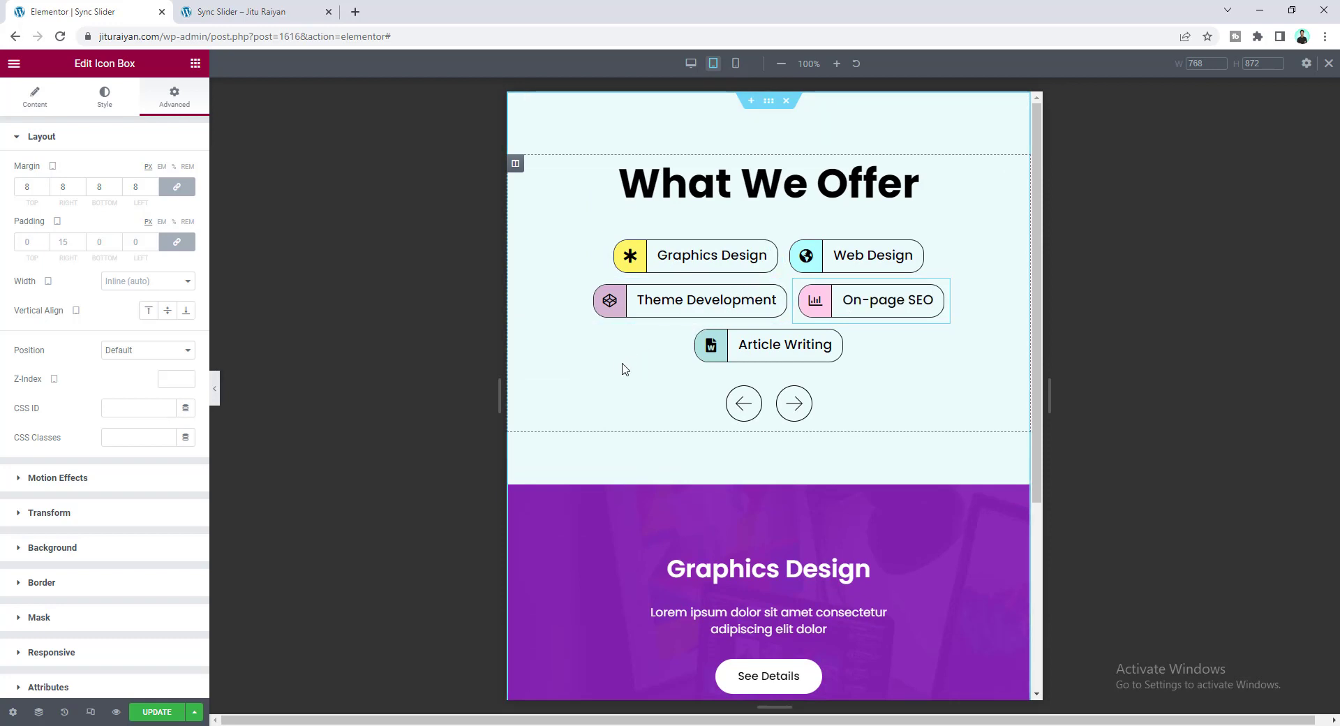
Step: Switch to mobile view and set the What We Offer heading's font size to 52 px
left_click(735, 64)
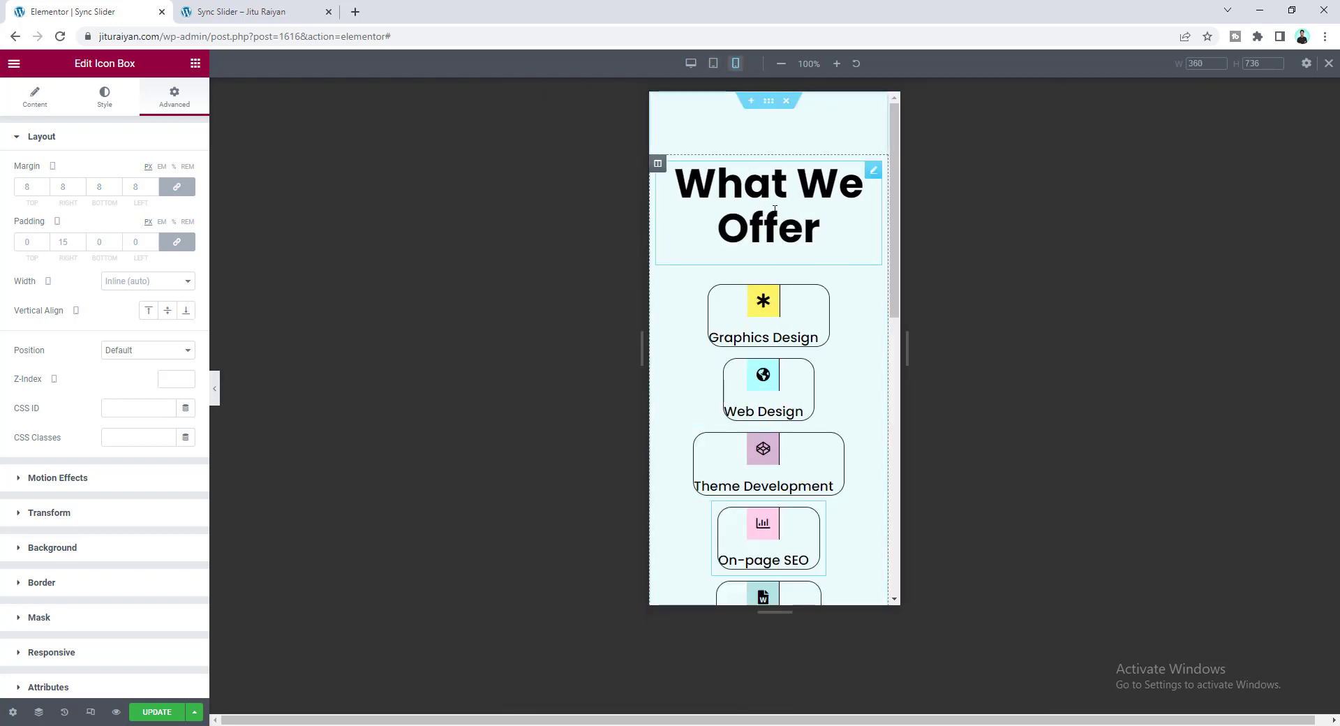
left_click(810, 192)
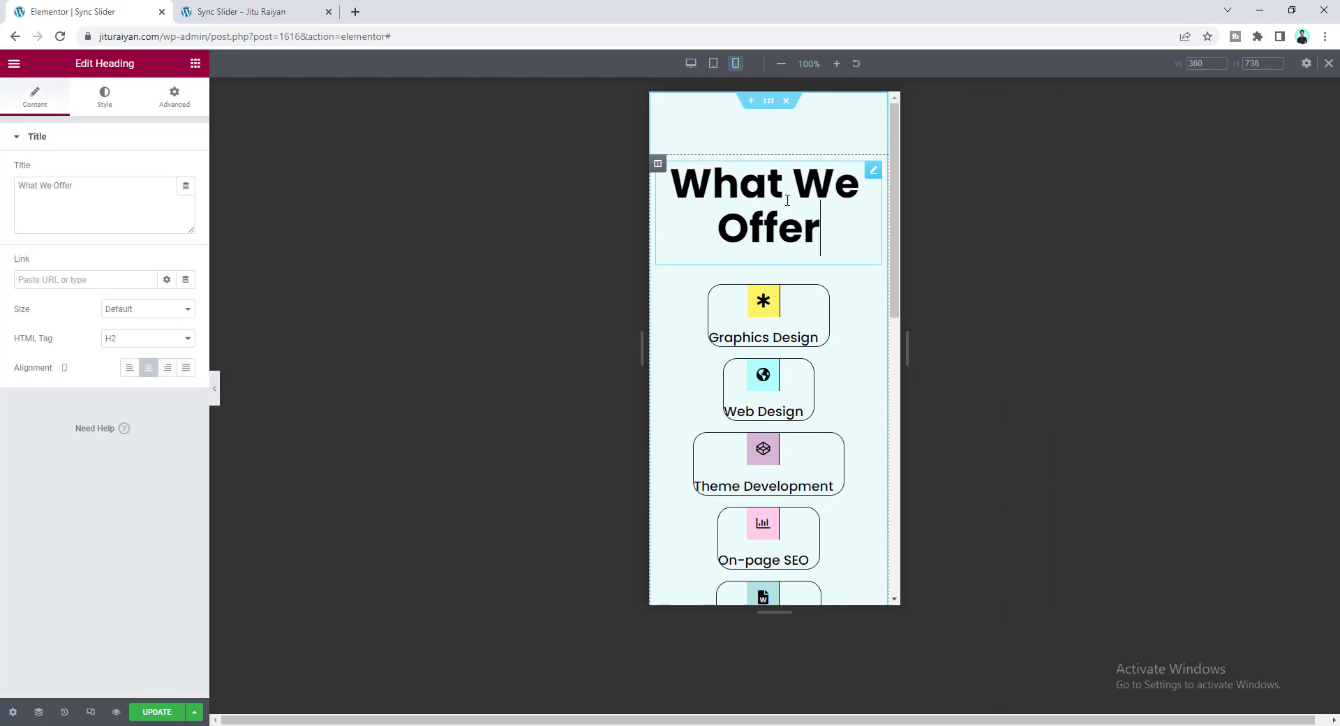
left_click(105, 97)
left_click(186, 201)
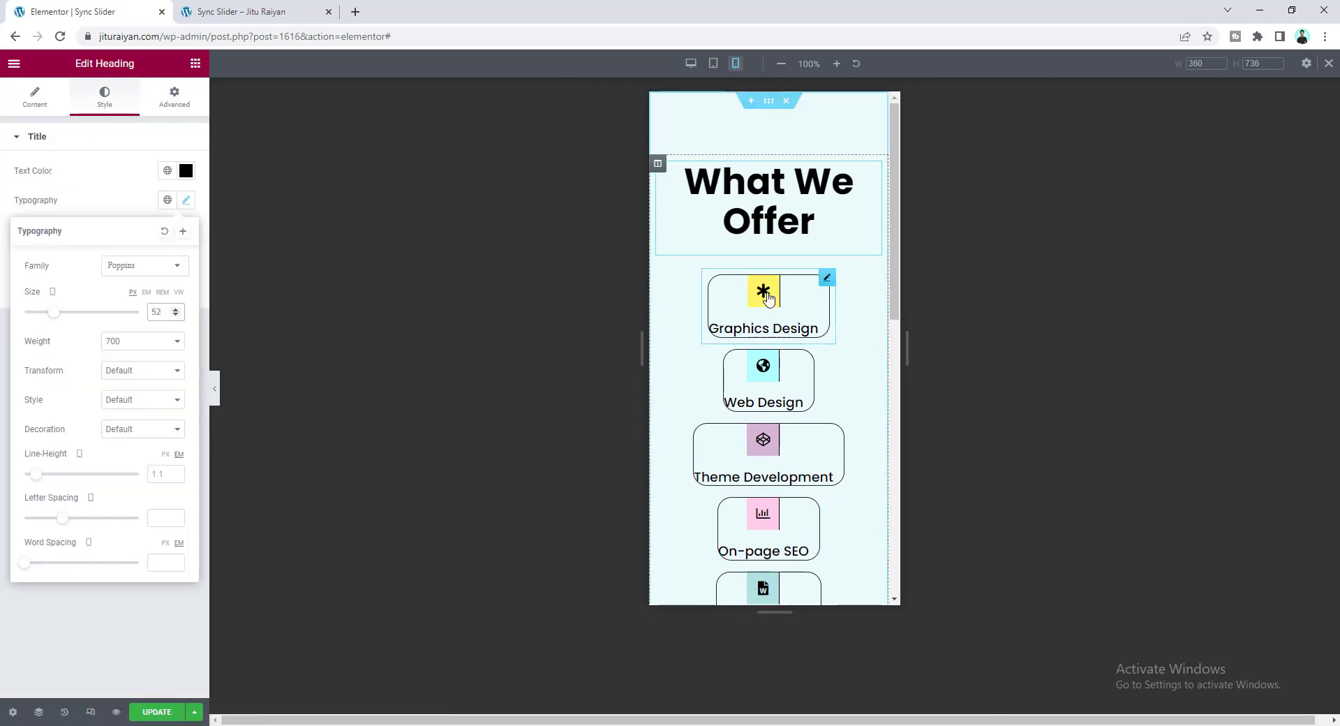
Step: Set the icon position to the left of the title for all five service icon boxes on mobile
right_click(825, 281)
left_click(859, 290)
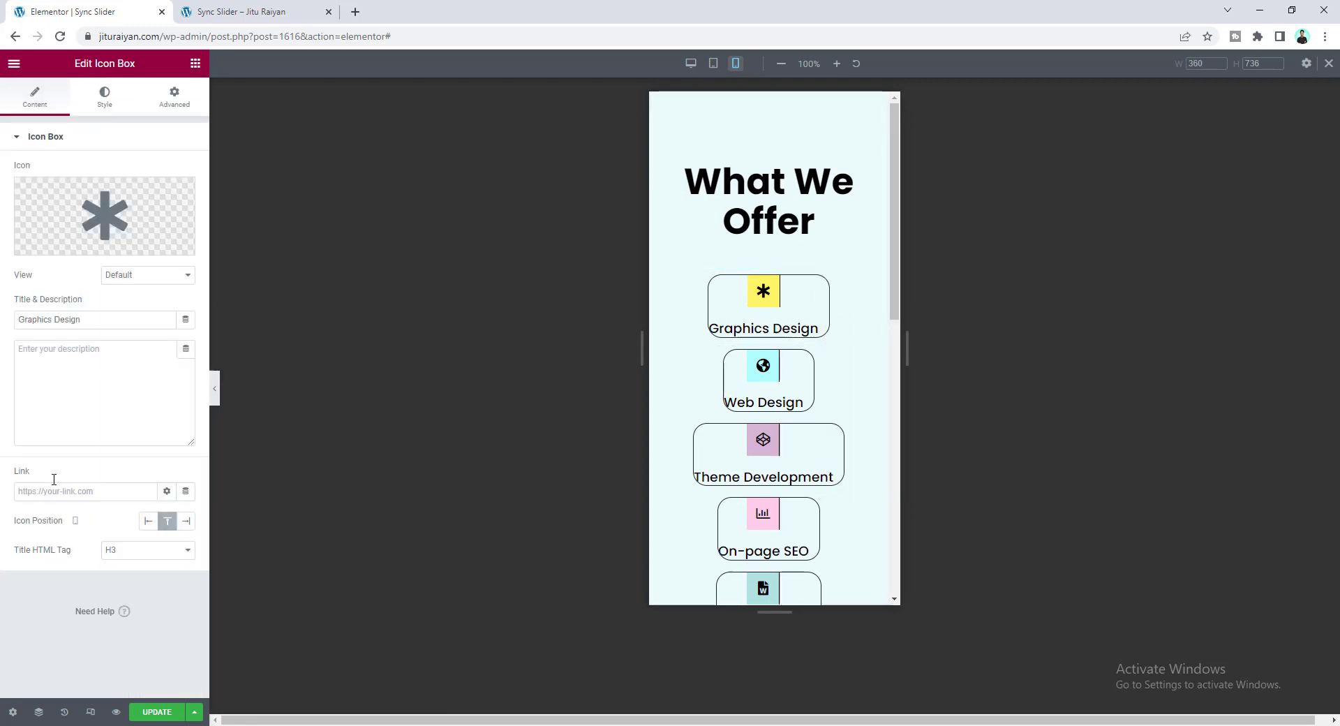
left_click(148, 521)
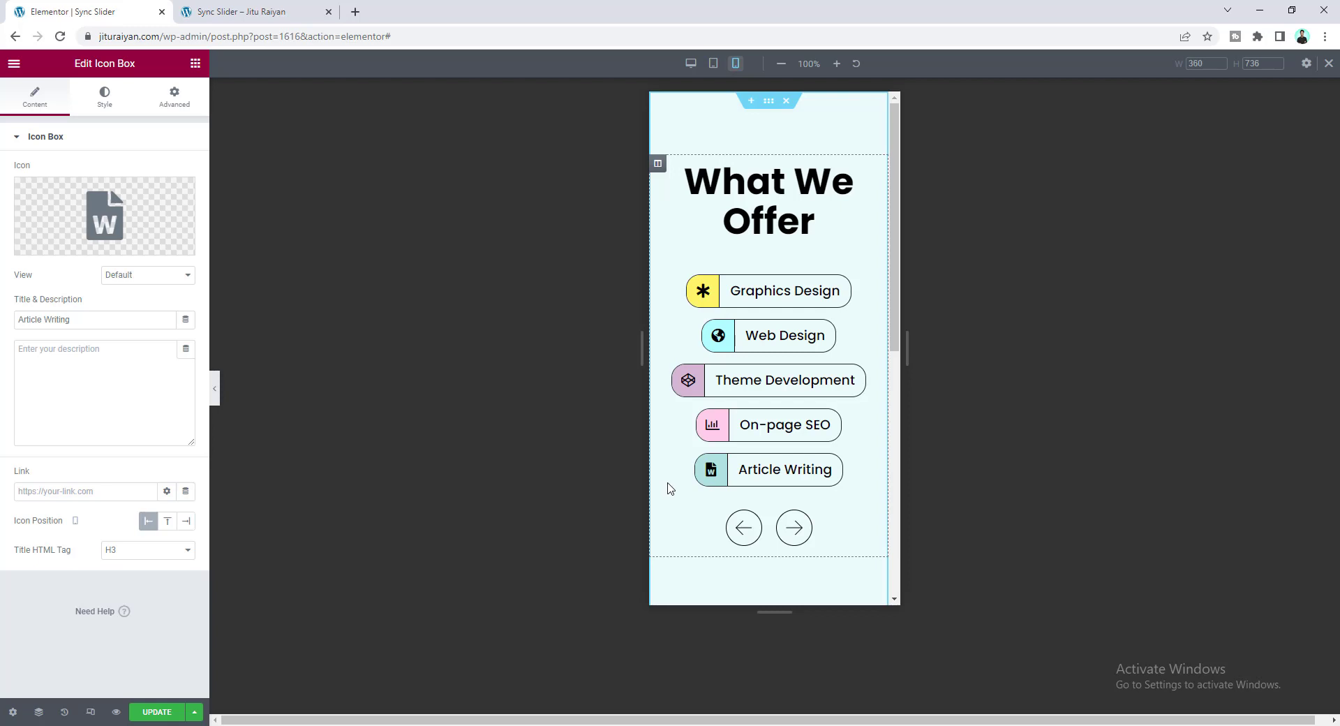
Step: Set the Slides widget's title font size to 30 px for mobile
scroll(670, 488, "down", 6)
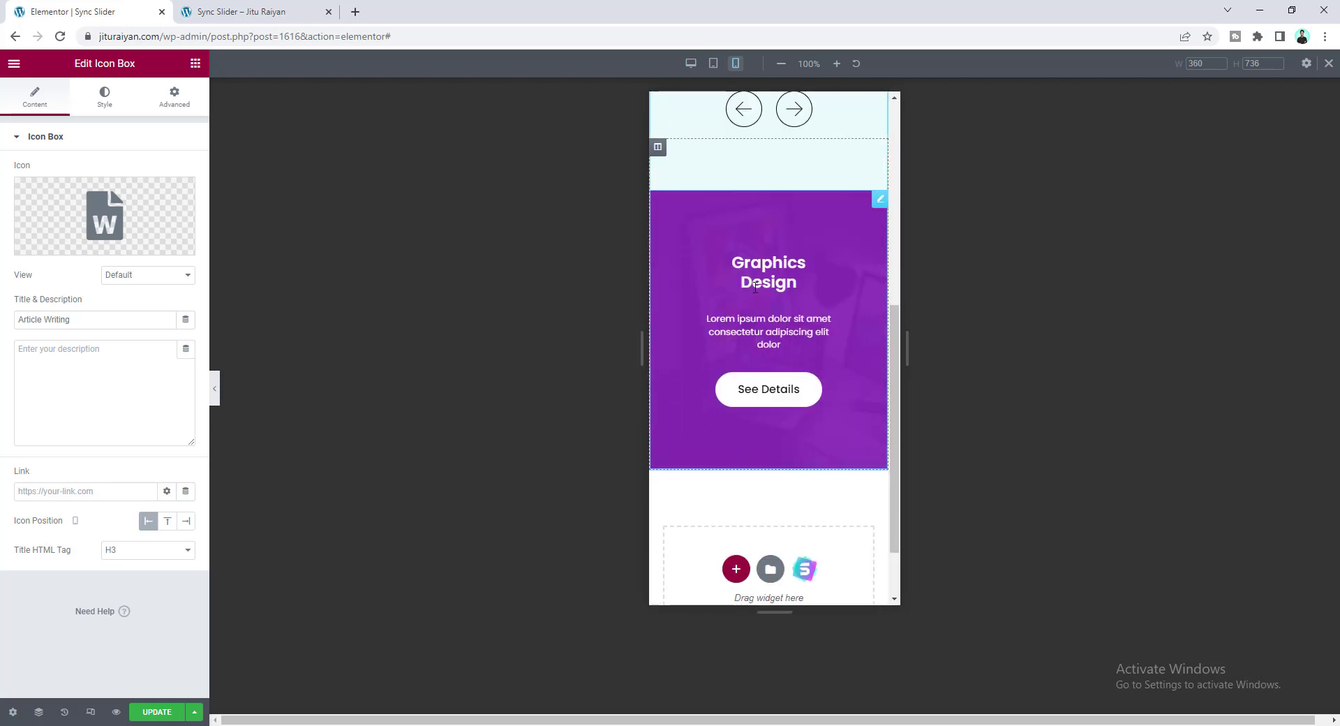
left_click(781, 266)
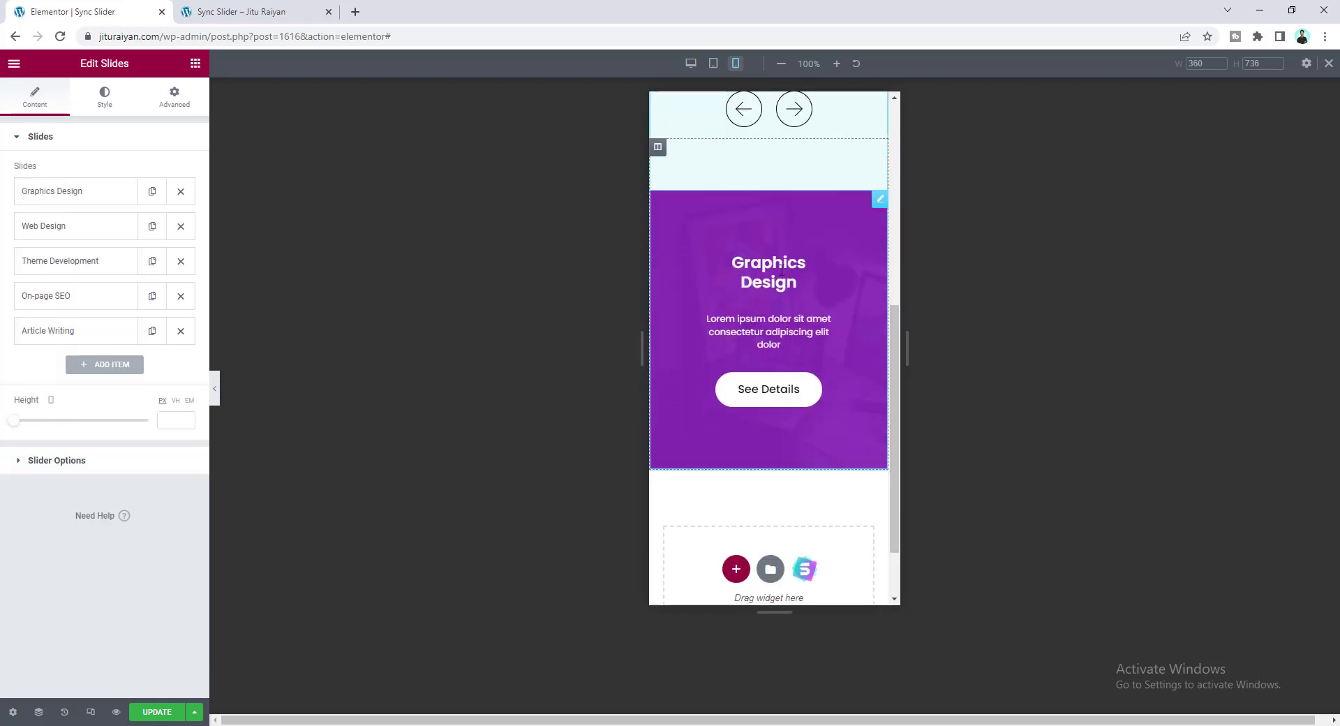
left_click(105, 98)
left_click(88, 401)
left_click(186, 278)
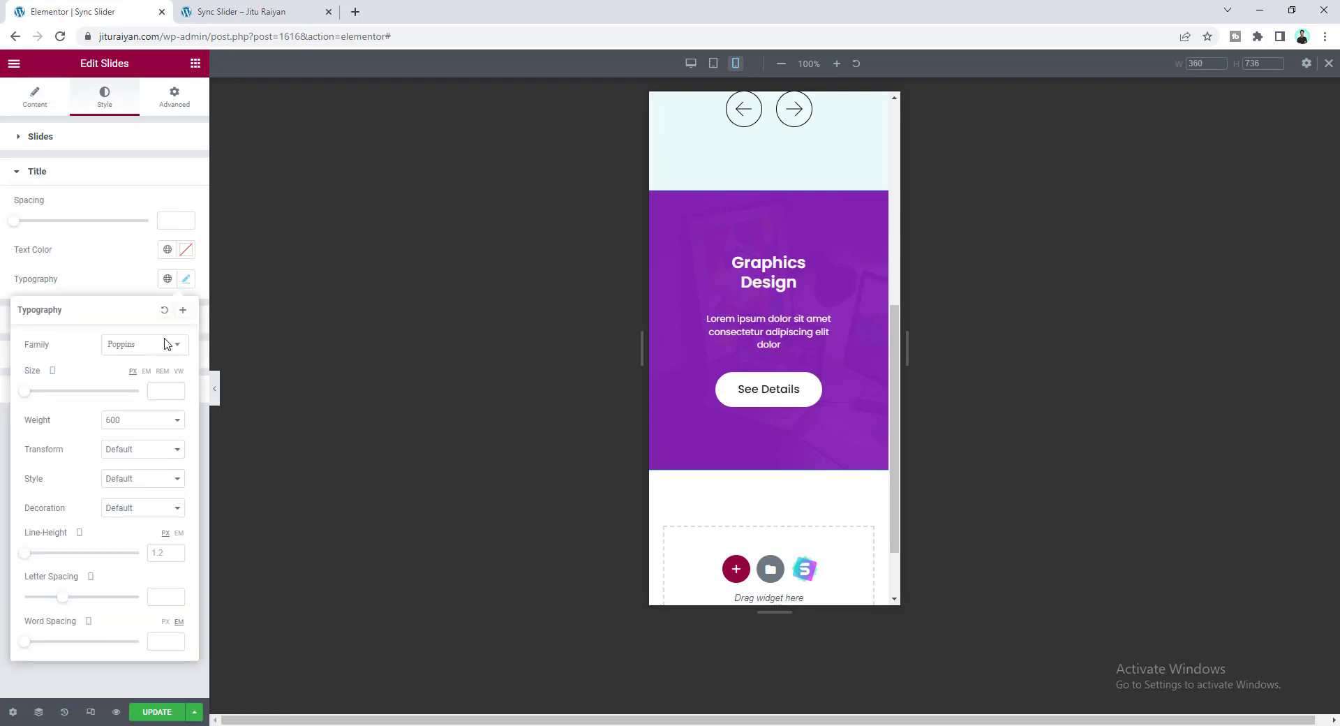
left_click(156, 392)
type("30")
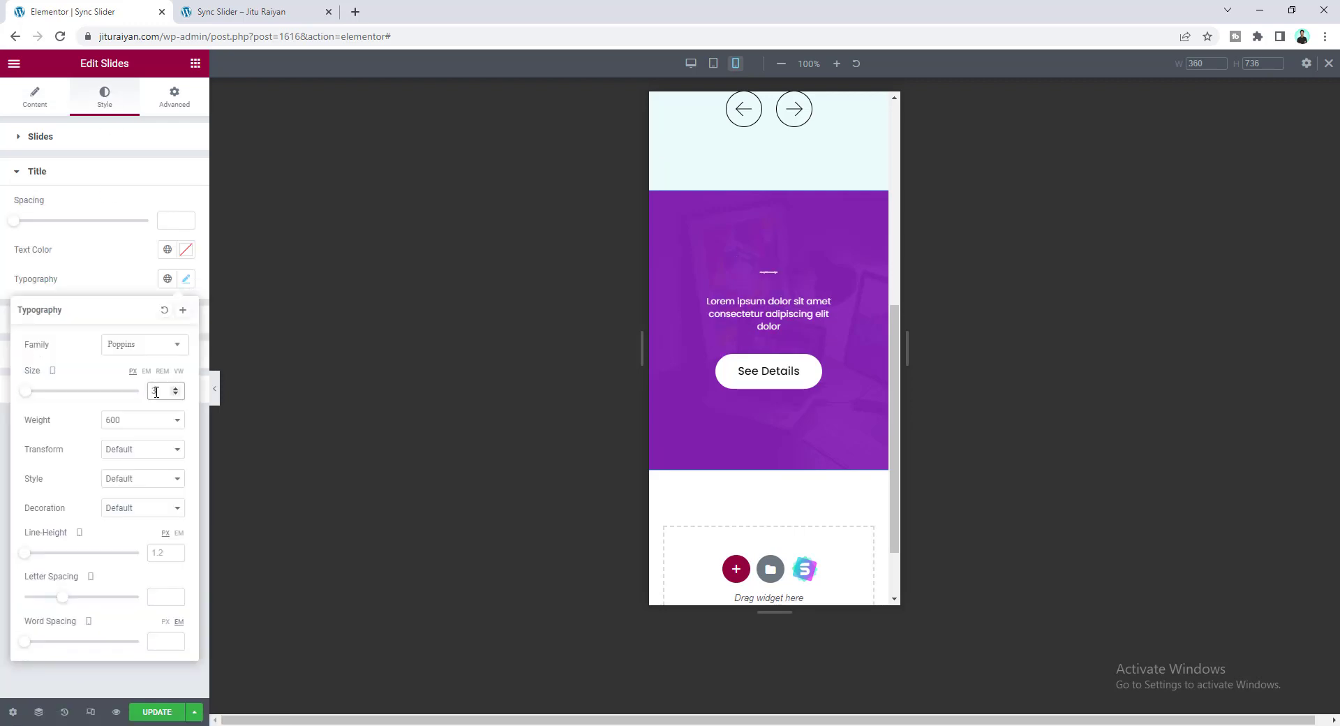
left_click(95, 290)
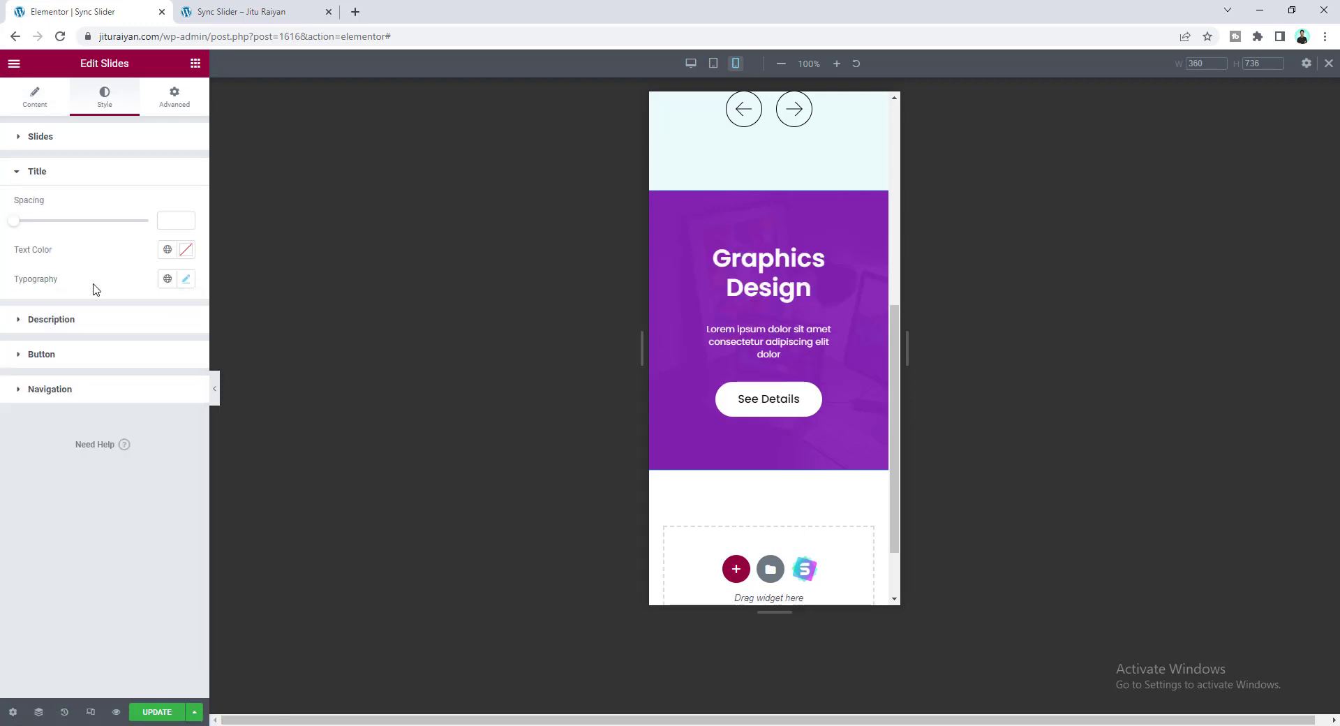
Step: Set the Slides widget's description font size to 17 px for mobile
left_click(101, 321)
left_click(186, 314)
left_click(166, 426)
type("17")
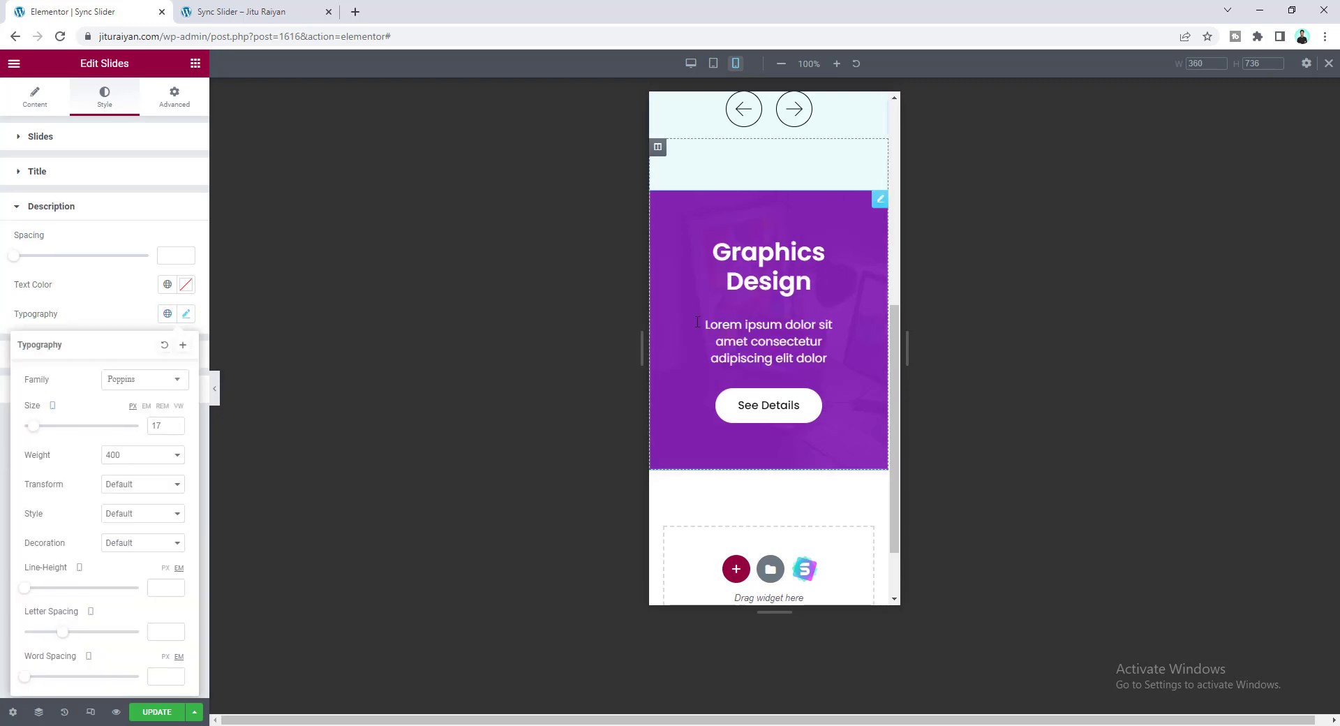
Step: Set the slides' content width to 98% for mobile, check the mobile layout up to the heading, and leave responsive mode
left_click(66, 137)
left_click(174, 186)
type("100")
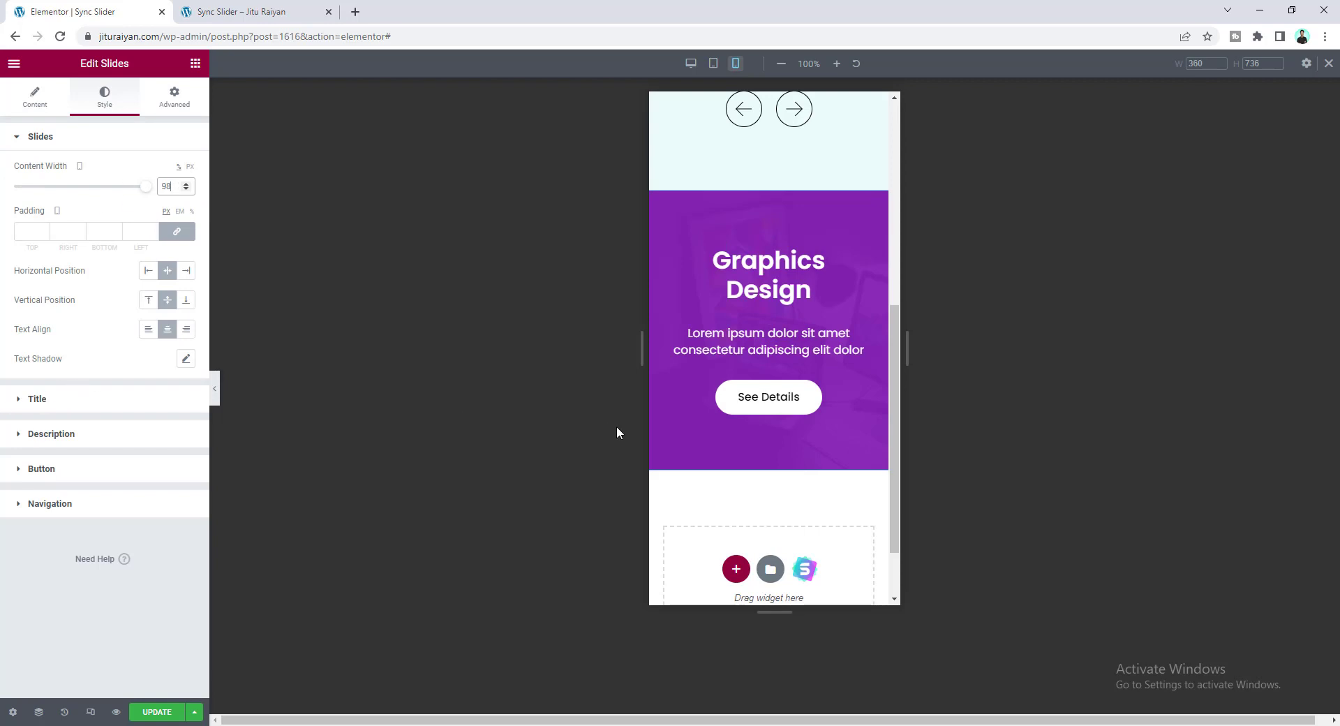
scroll(754, 419, "up", 5)
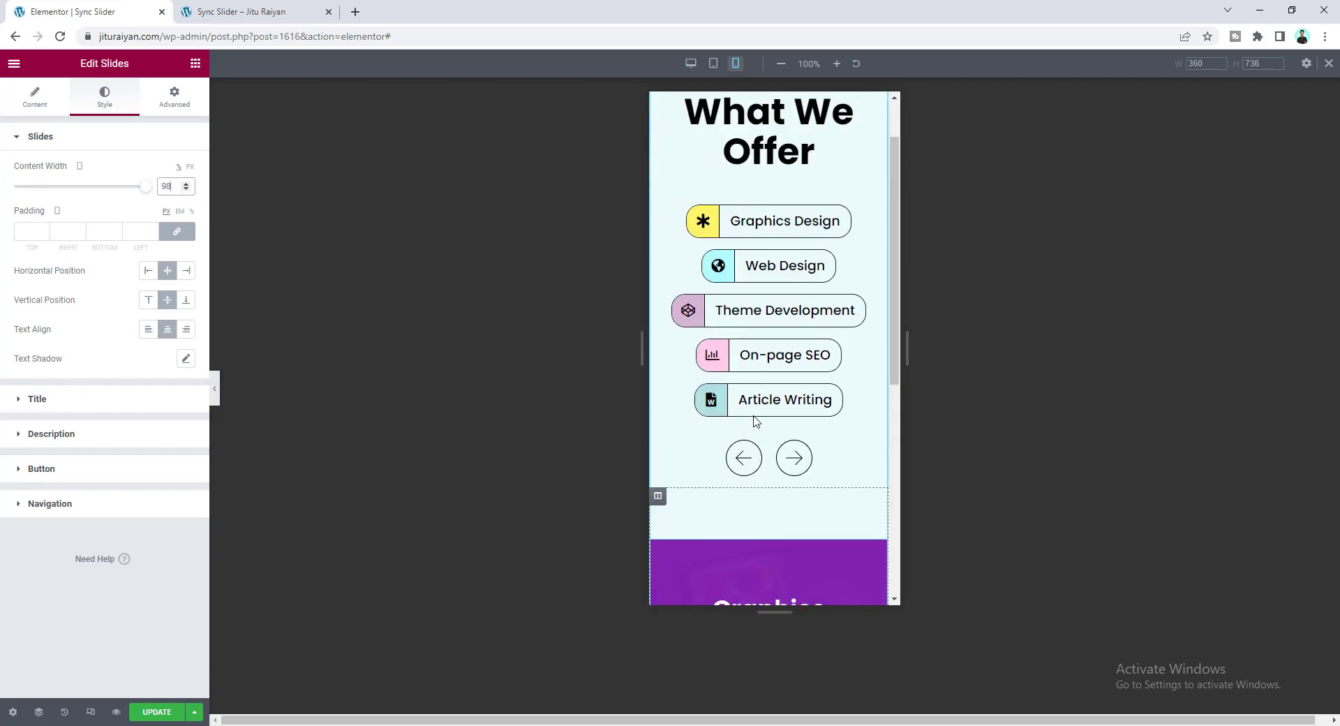
left_click(754, 421)
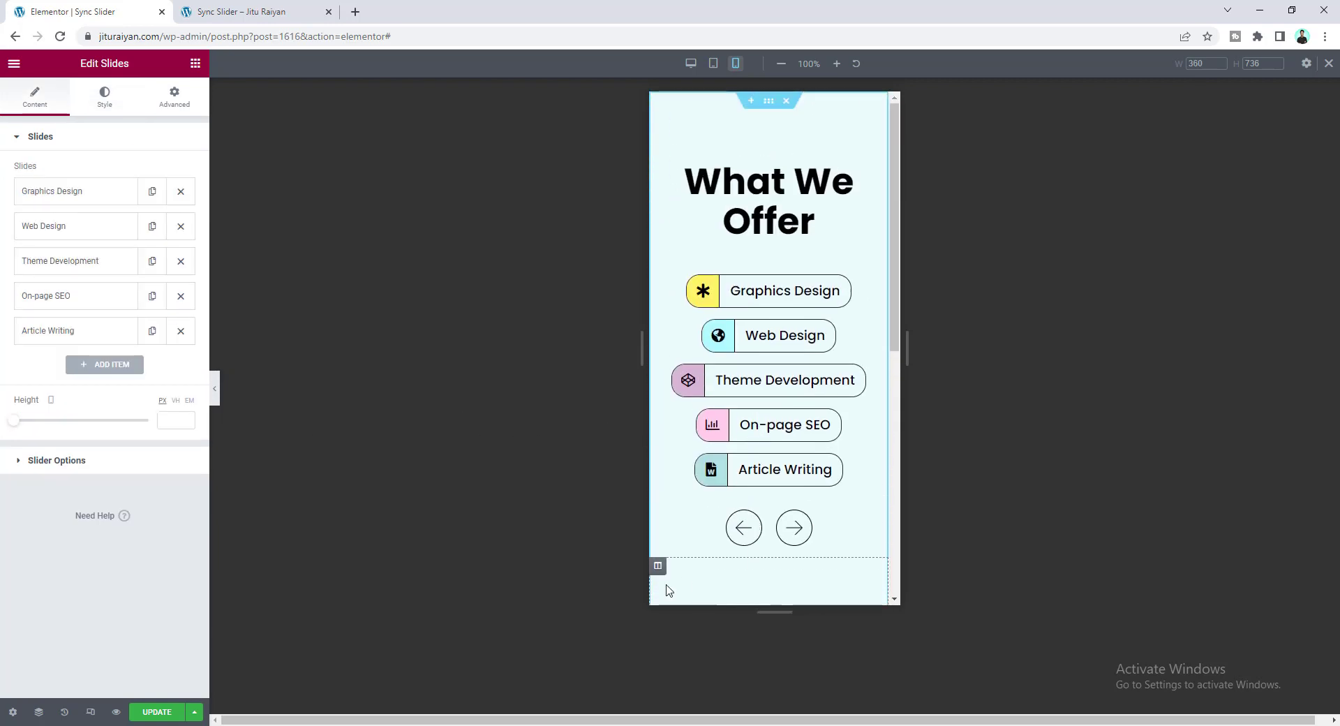
left_click(1329, 63)
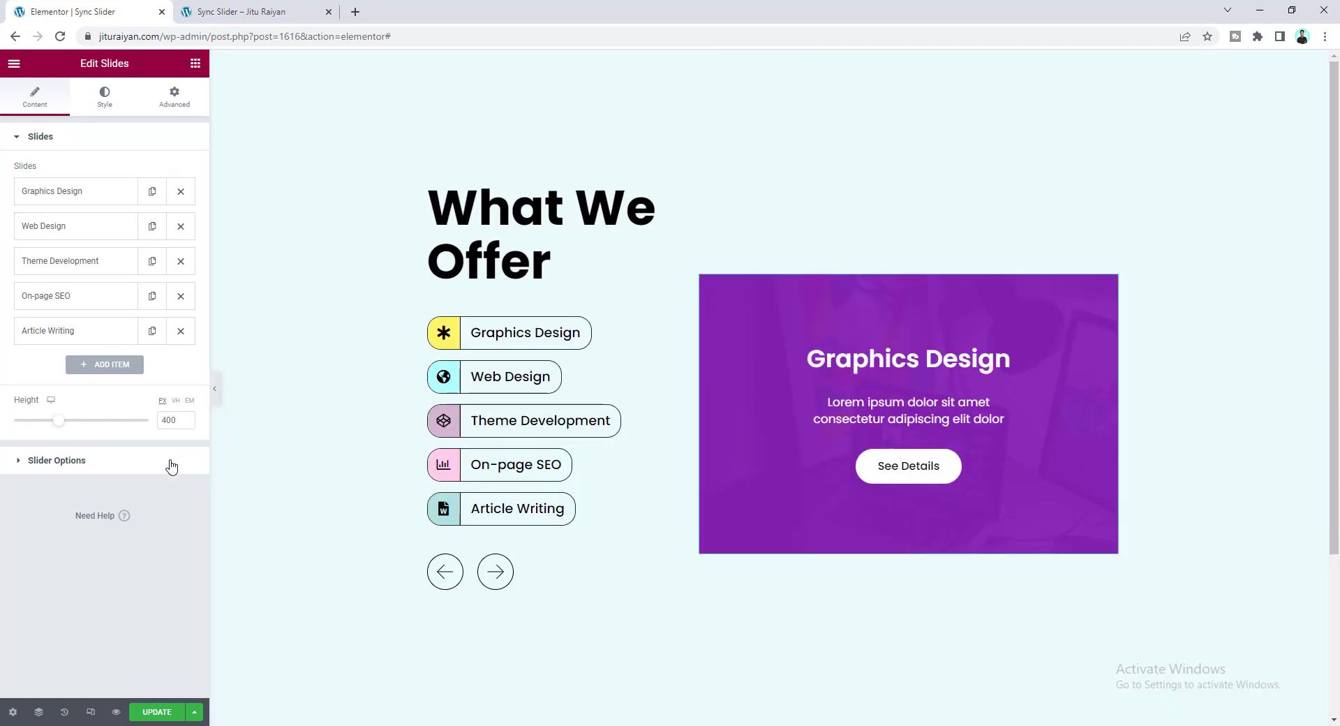
Step: Enable autoplay in the Slides widget's slider options and update the page
left_click(161, 474)
left_click(180, 233)
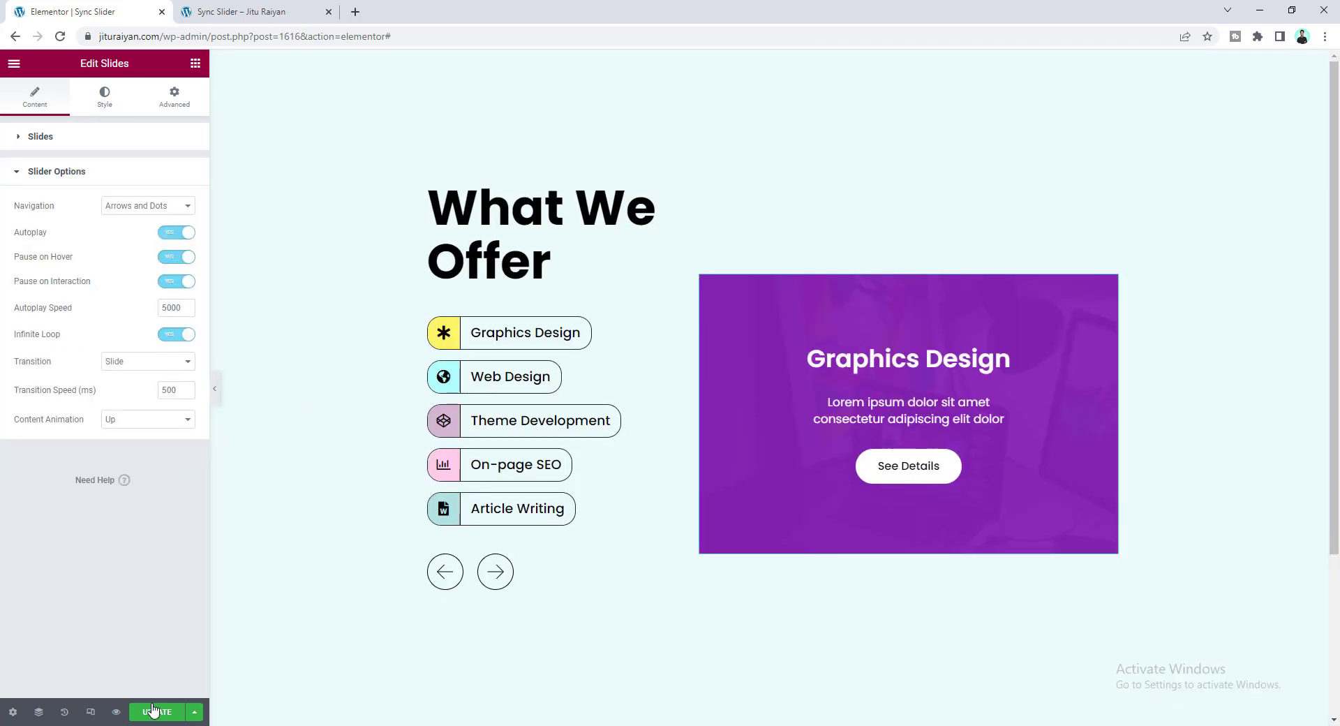
left_click(153, 712)
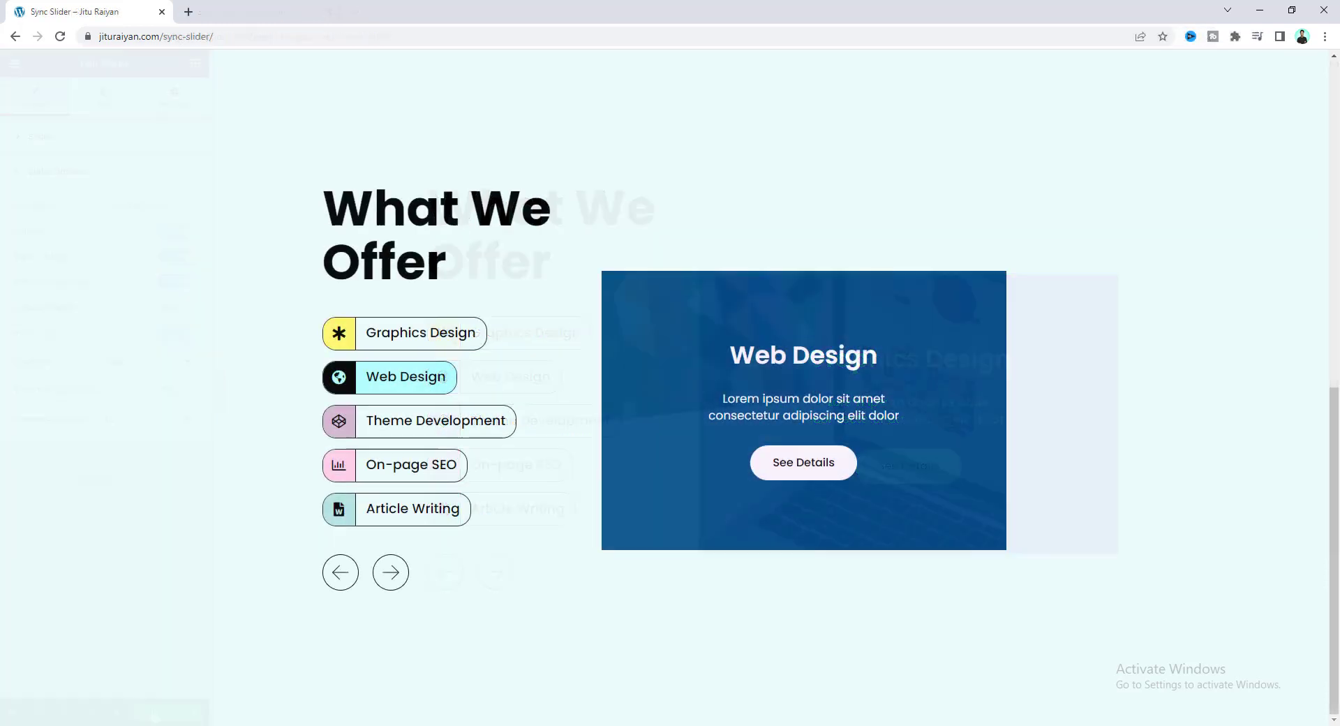